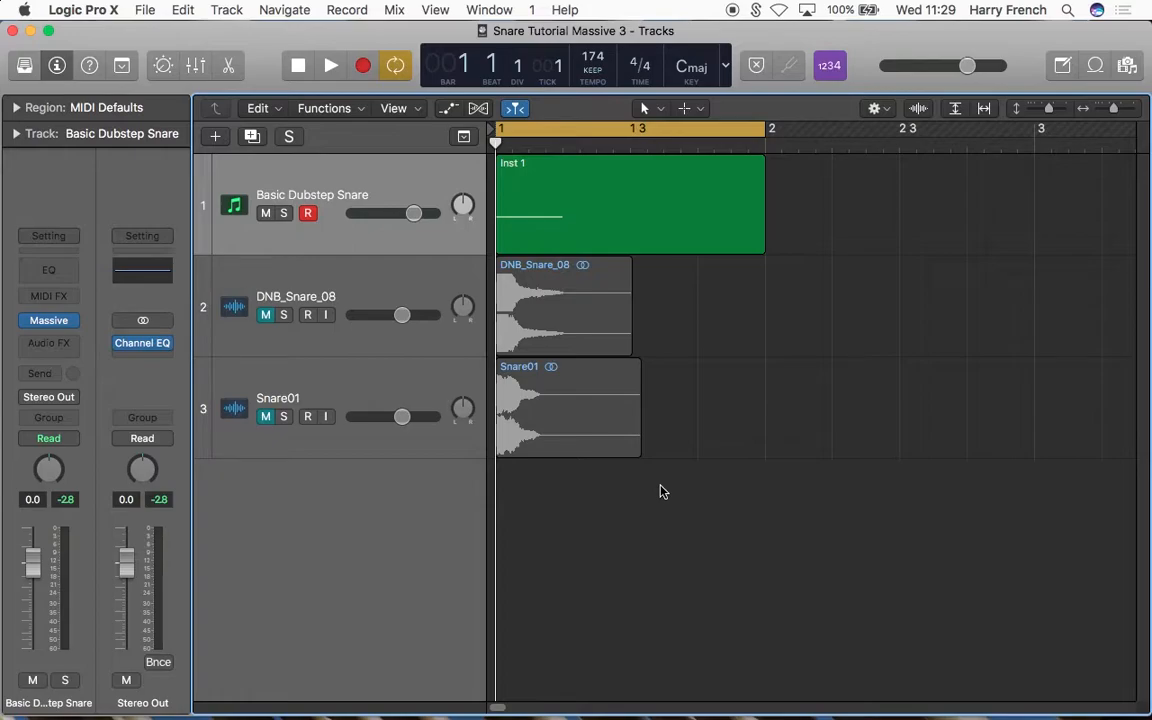
# Step: Play back the Basic Dubstep Snare track
pyautogui.press('space')
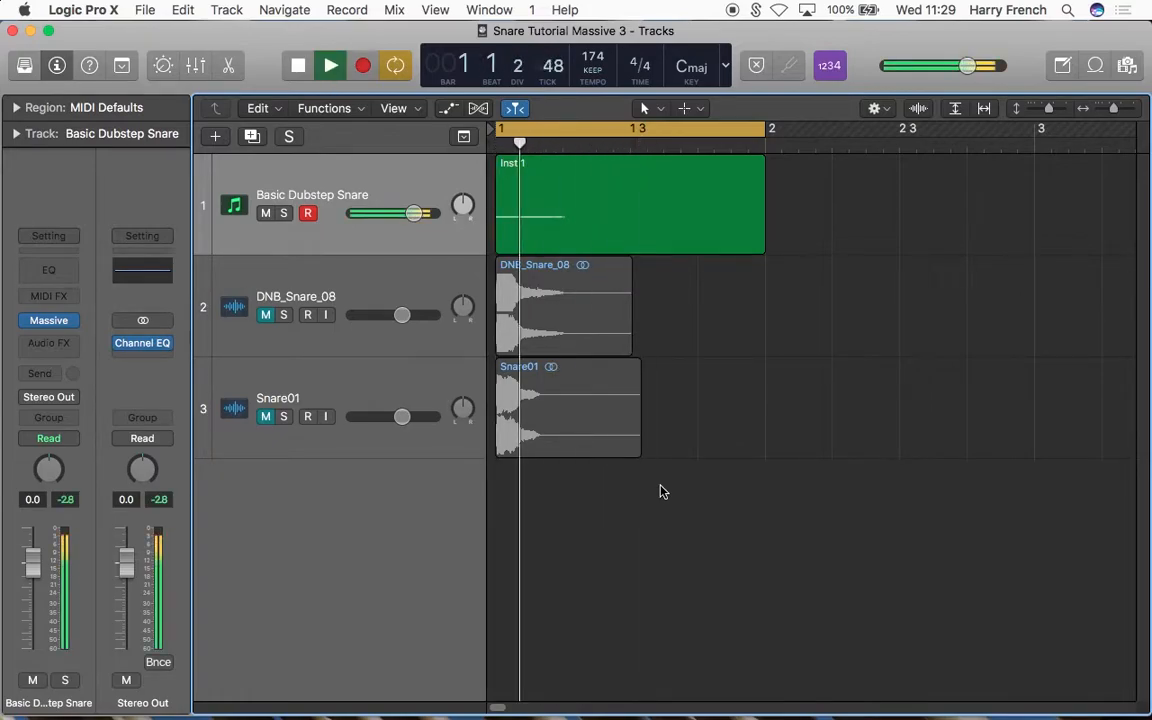
pyautogui.press('space')
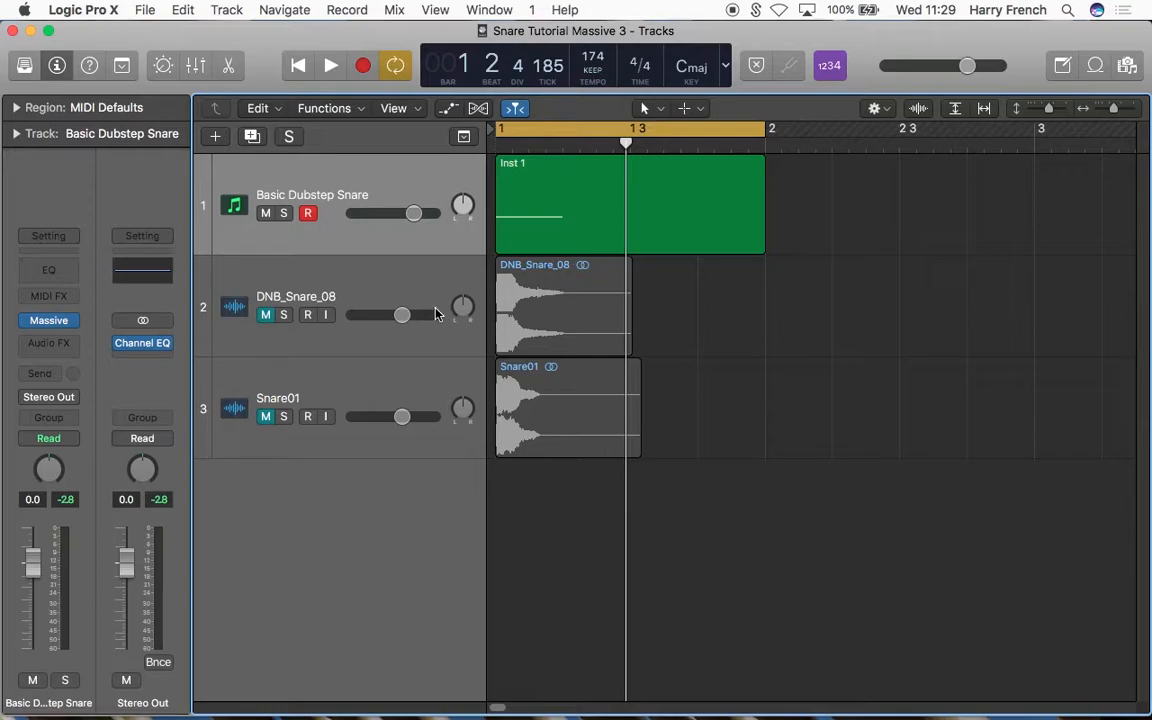
# Step: Solo the DNB_Snare_08 track, set its volume to -9.6 dB and audition it
pyautogui.click(341, 284)
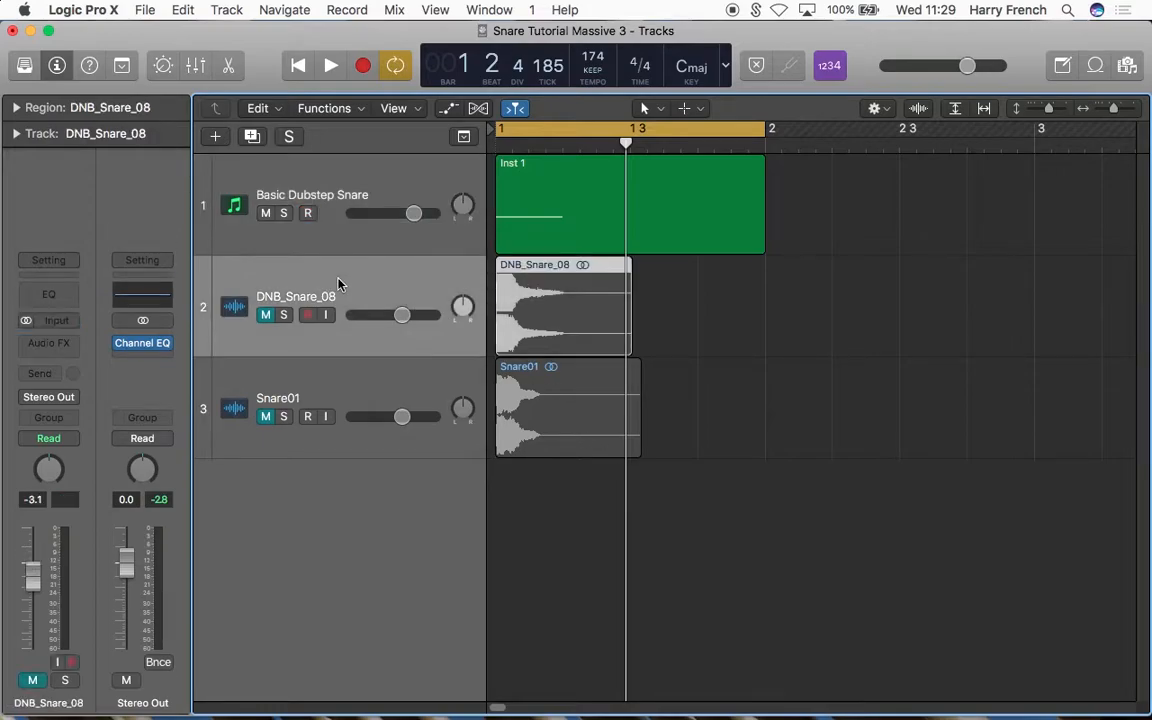
pyautogui.click(284, 316)
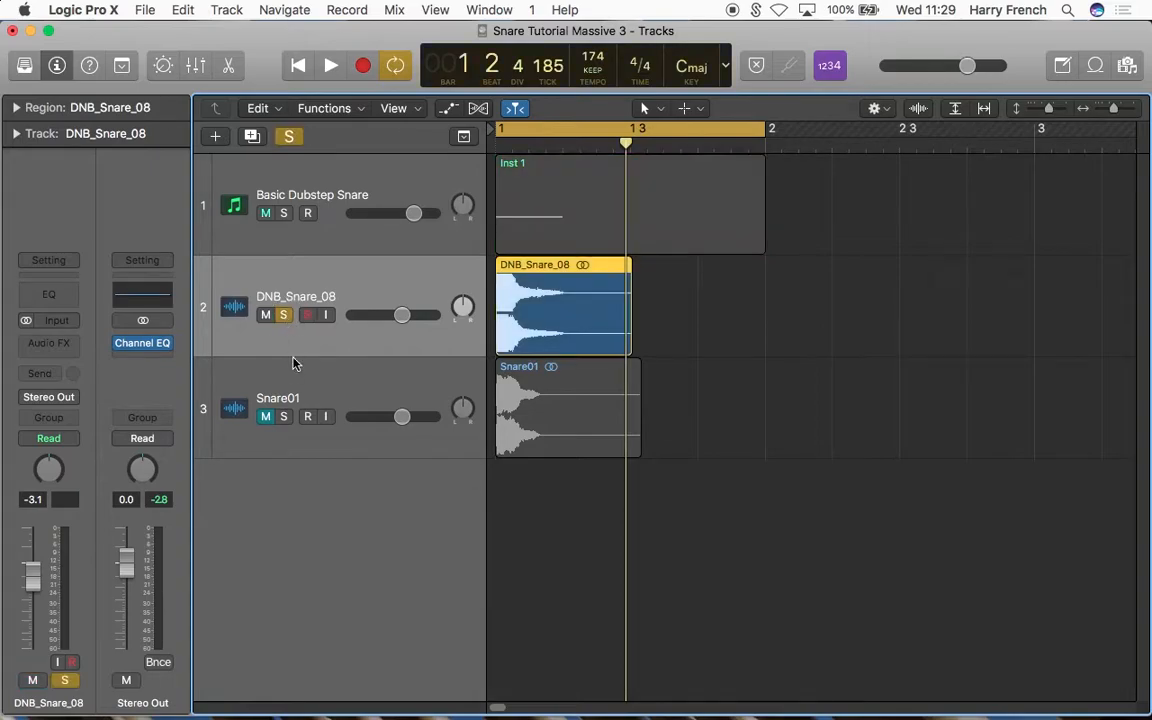
pyautogui.moveTo(32, 580)
pyautogui.mouseDown()
pyautogui.moveTo(35, 610)
pyautogui.moveTo(33, 598)
pyautogui.mouseUp()
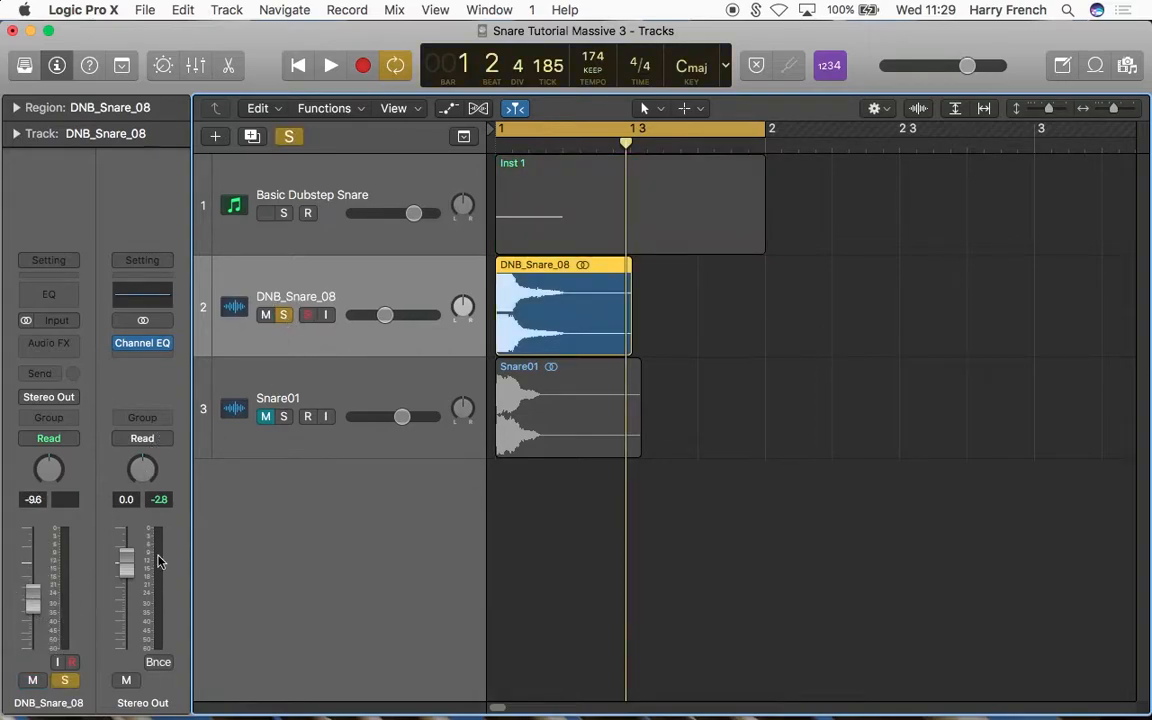
pyautogui.press('space')
pyautogui.press('space')
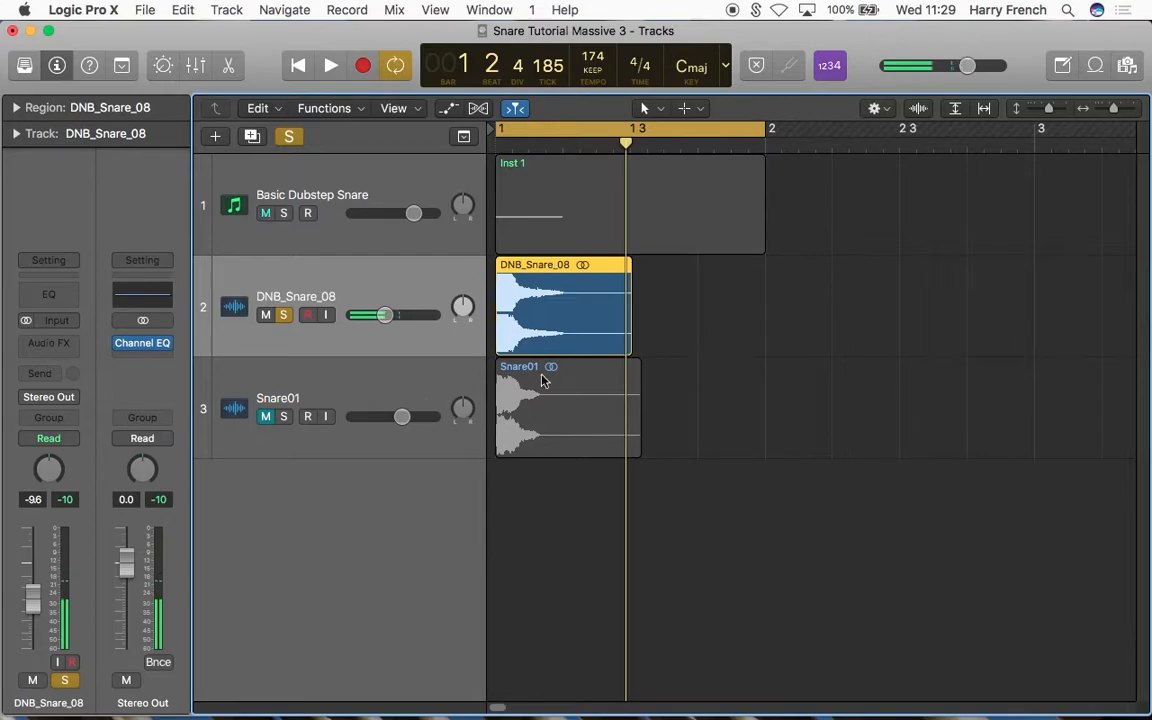
# Step: Solo Snare01 in place of DNB_Snare_08, set its volume to -10.4 dB and audition it
pyautogui.click(283, 416)
pyautogui.click(283, 315)
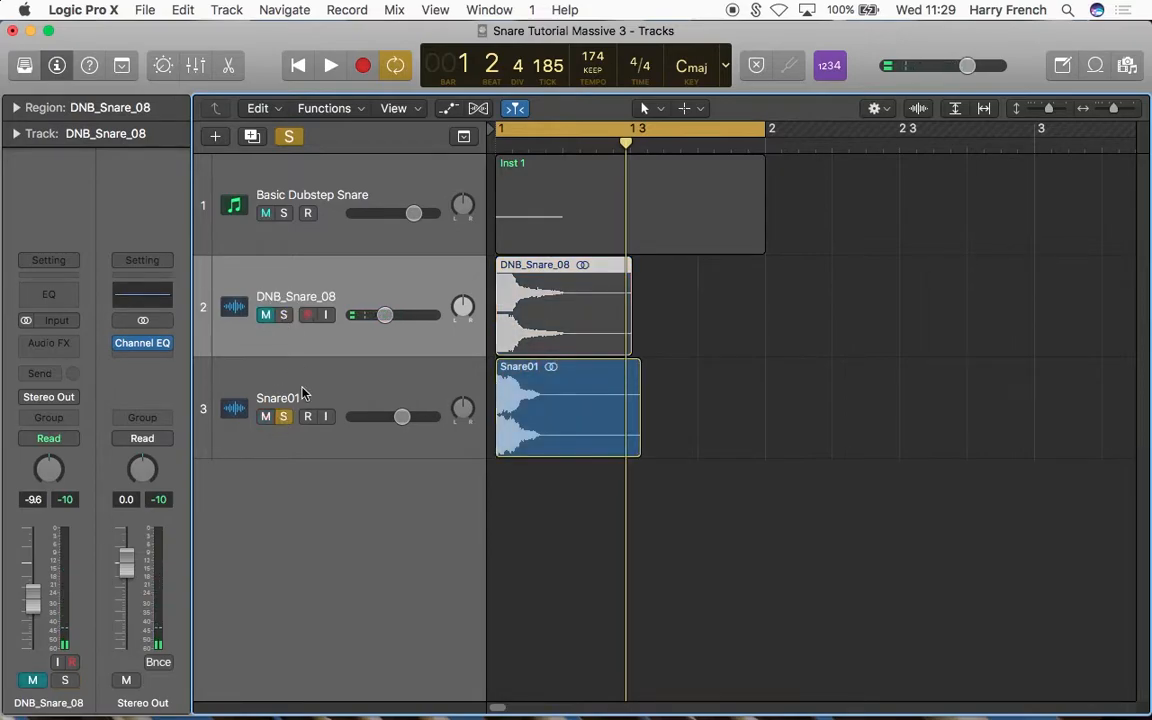
pyautogui.click(285, 385)
pyautogui.moveTo(35, 570); pyautogui.dragTo(35, 602)
pyautogui.press('space')
pyautogui.press('space')
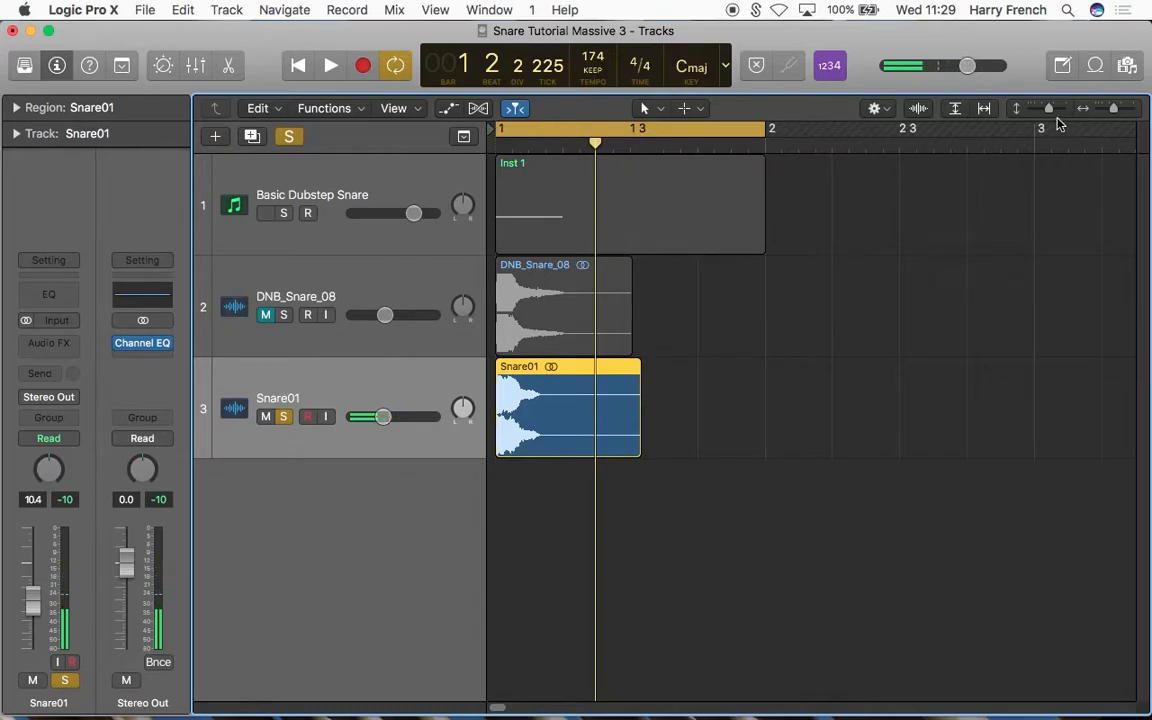
# Step: Examine the Snare01 frequency spectrum in the Stereo Out channel's Channel EQ analyzer during playback
pyautogui.moveTo(1049, 108); pyautogui.dragTo(1058, 112)
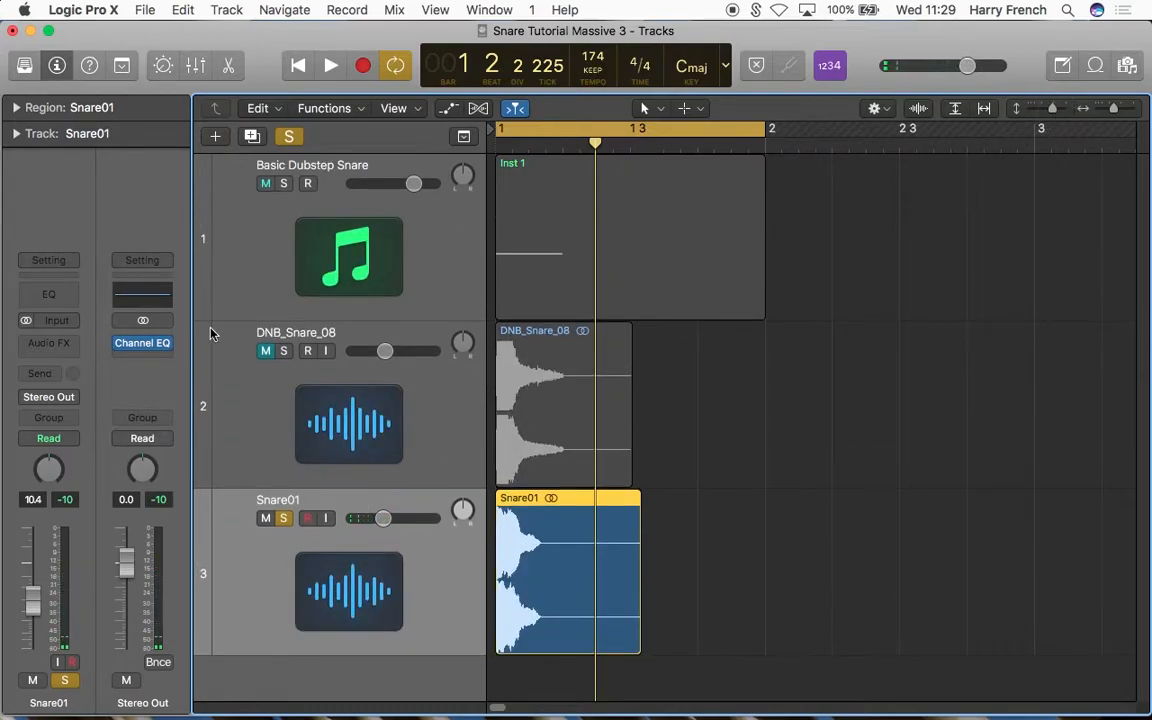
pyautogui.moveTo(135, 346)
pyautogui.click(136, 346)
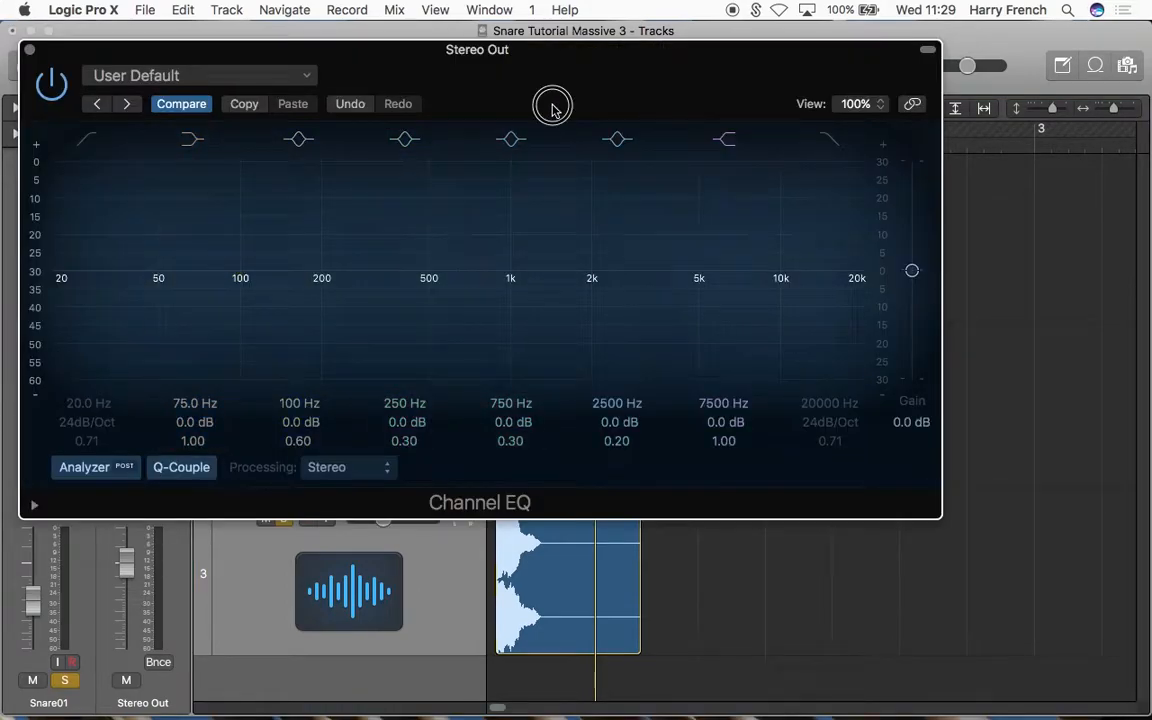
pyautogui.moveTo(553, 107); pyautogui.dragTo(600, 137)
pyautogui.press('space')
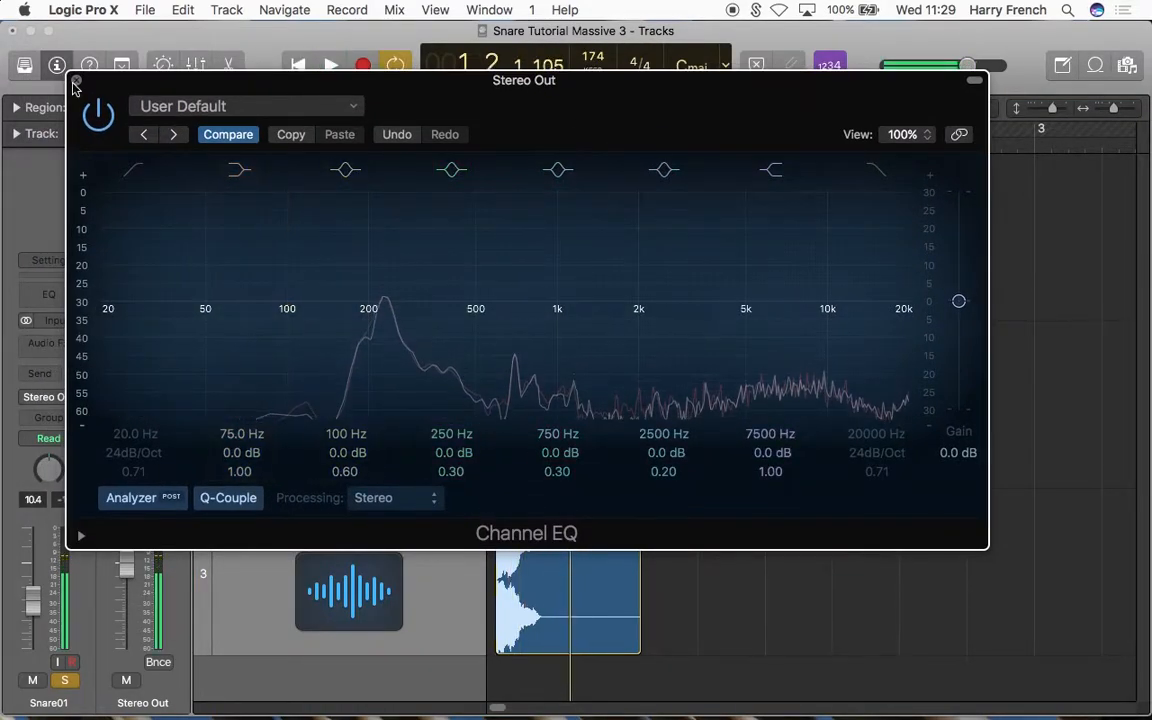
pyautogui.click(76, 80)
# Step: Solo DNB_Snare_08 in place of Snare01 and examine its spectrum in the Stereo Out Channel EQ
pyautogui.click(283, 350)
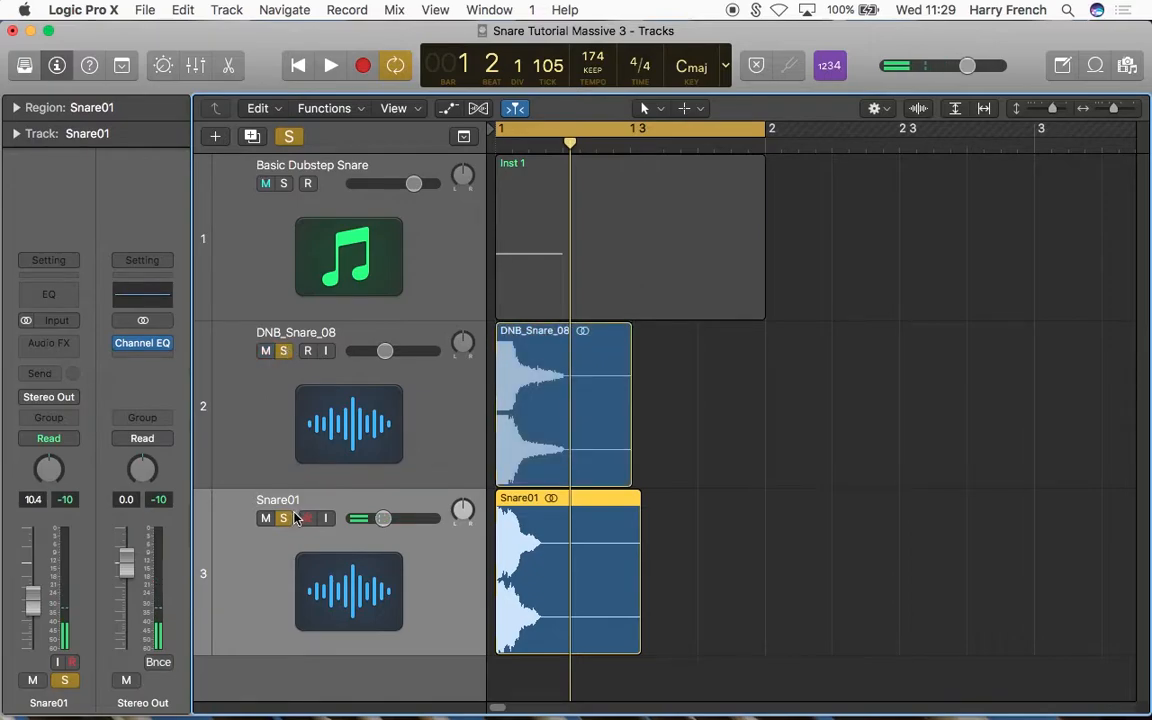
pyautogui.click(287, 518)
pyautogui.click(142, 343)
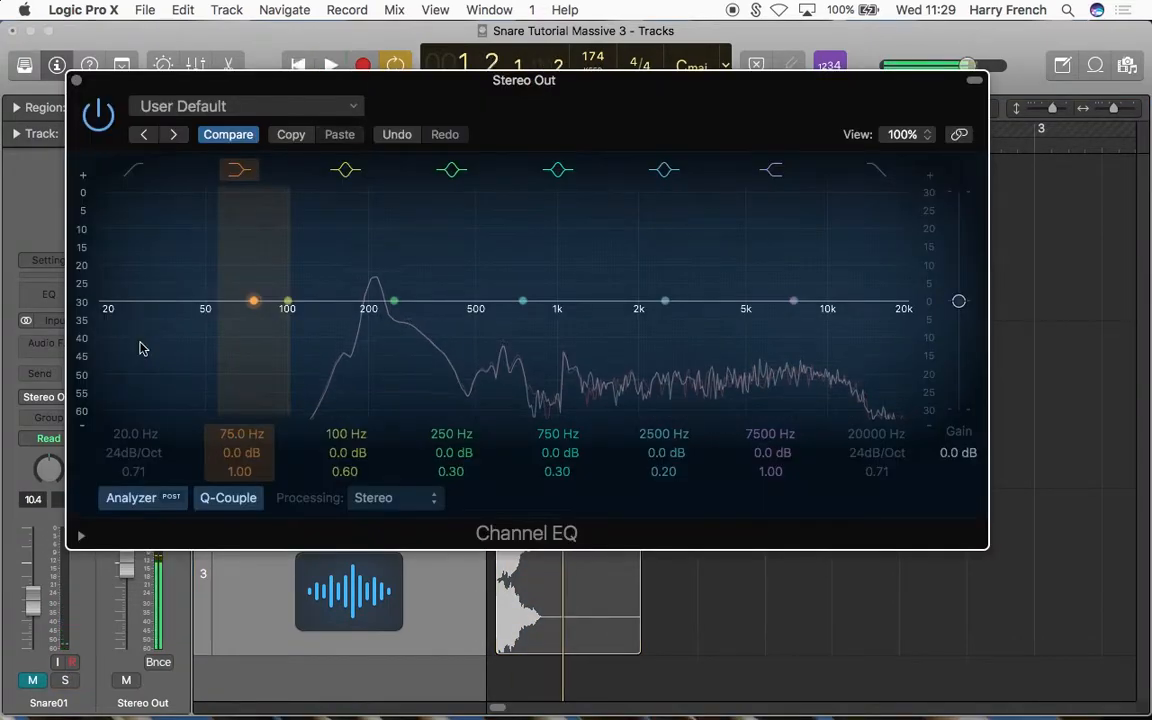
pyautogui.click(76, 80)
# Step: Examine the DNB_Snare_08 waveform up close from the start of bar 1
pyautogui.click(307, 395)
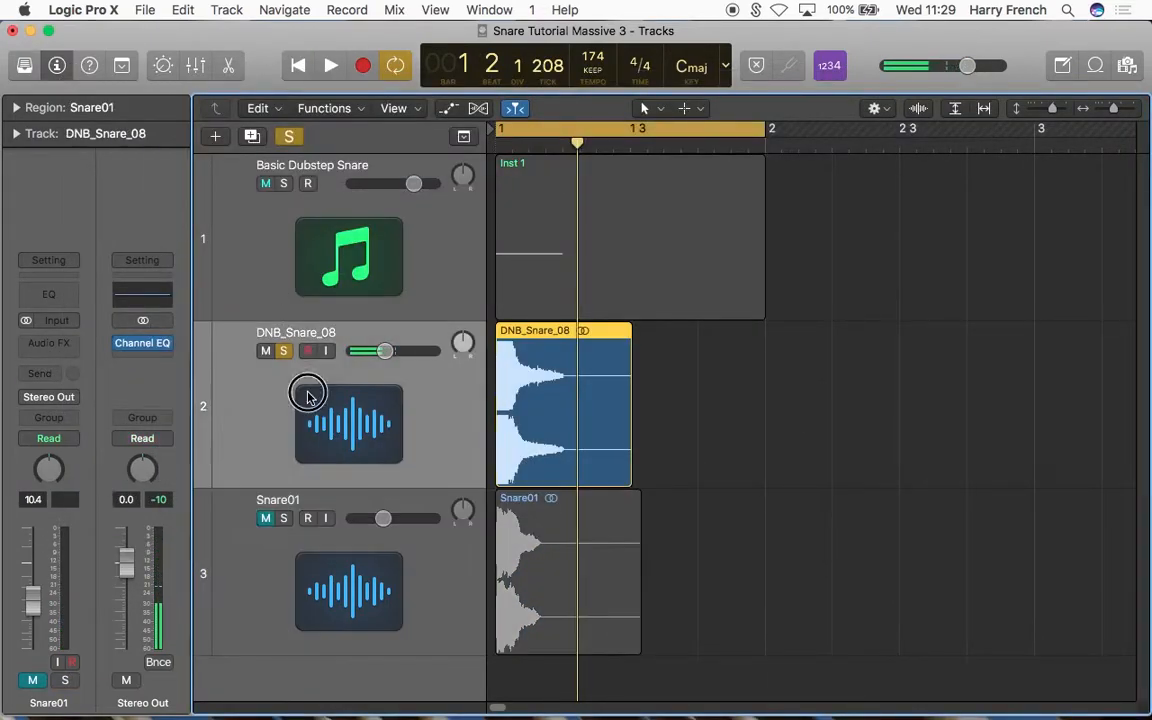
pyautogui.click(298, 65)
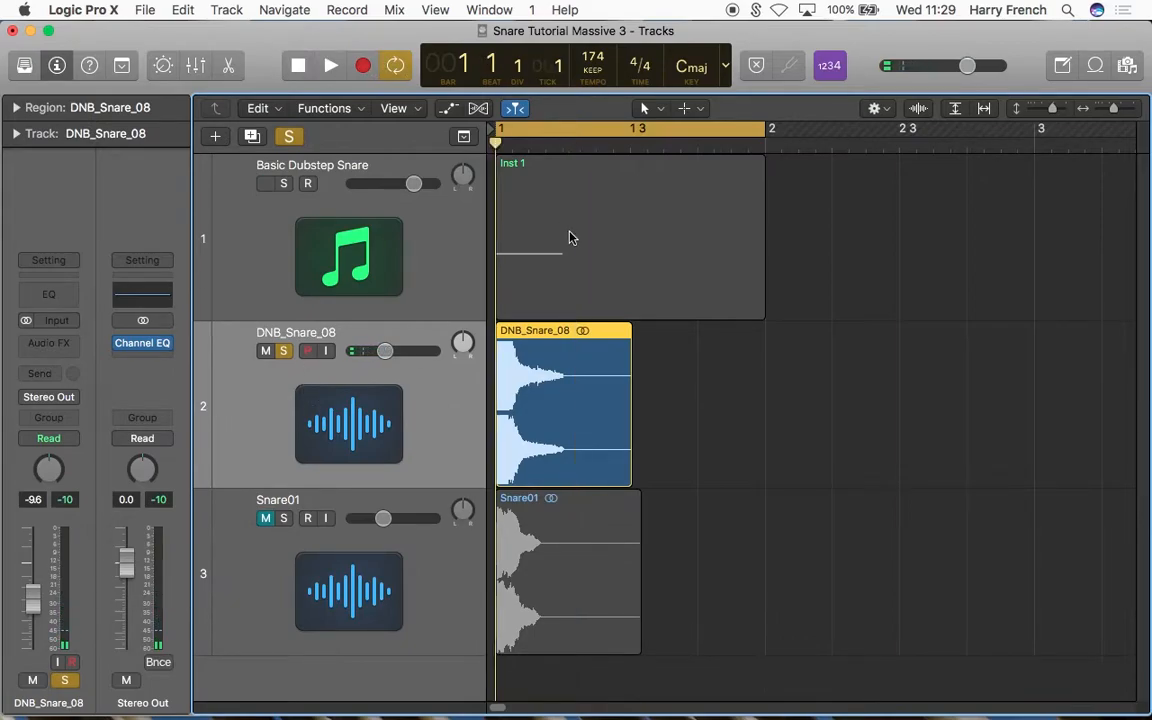
pyautogui.press('super+Right')
pyautogui.press('super+Right')
pyautogui.press('super+Right')
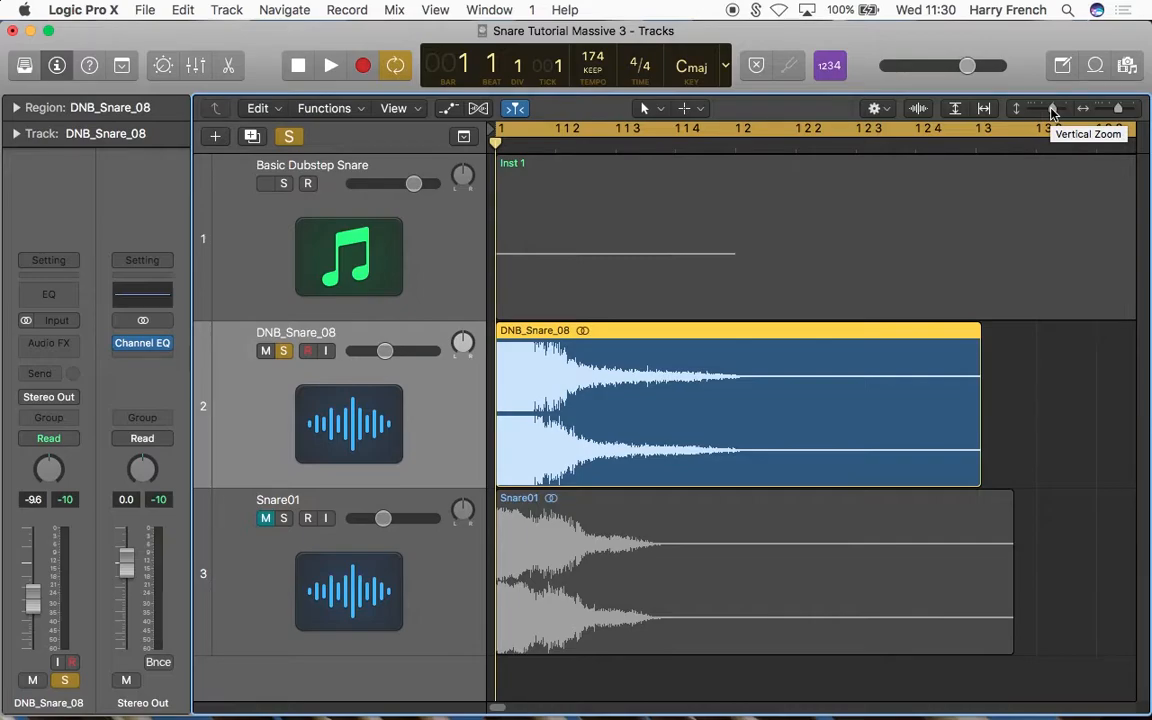
pyautogui.moveTo(1054, 111); pyautogui.dragTo(1077, 116)
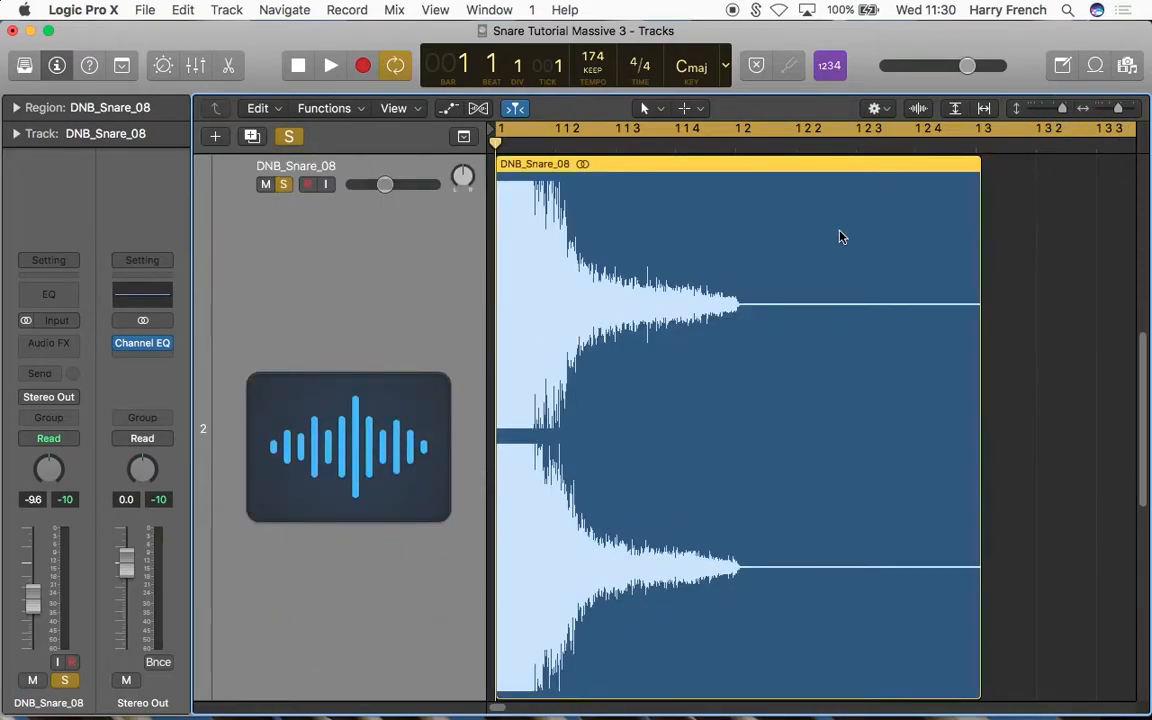
pyautogui.press('super+Right')
pyautogui.press('super+Right')
pyautogui.press('super+Right')
pyautogui.press('super+Right')
pyautogui.press('super+Right')
pyautogui.press('super+Right')
pyautogui.press('super+Right')
pyautogui.press('super+Right')
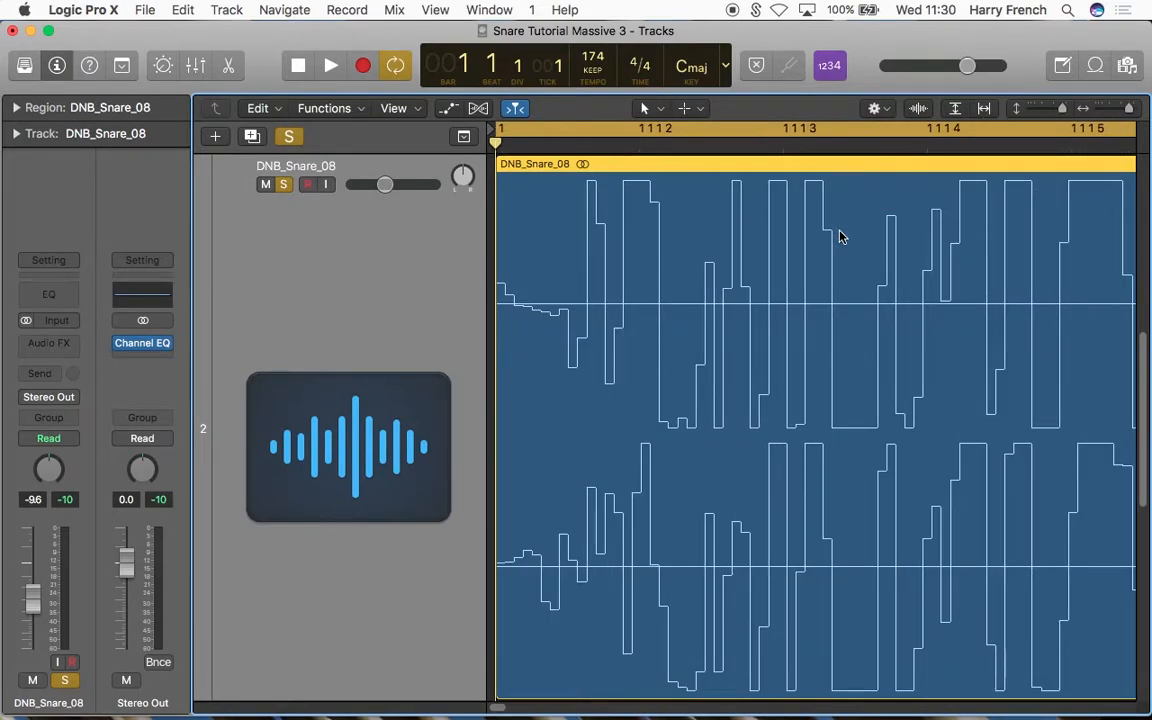
pyautogui.press('super+Left')
pyautogui.press('super+Left')
pyautogui.press('super+Left')
pyautogui.press('super+Left')
pyautogui.press('super+Left')
pyautogui.press('super+Left')
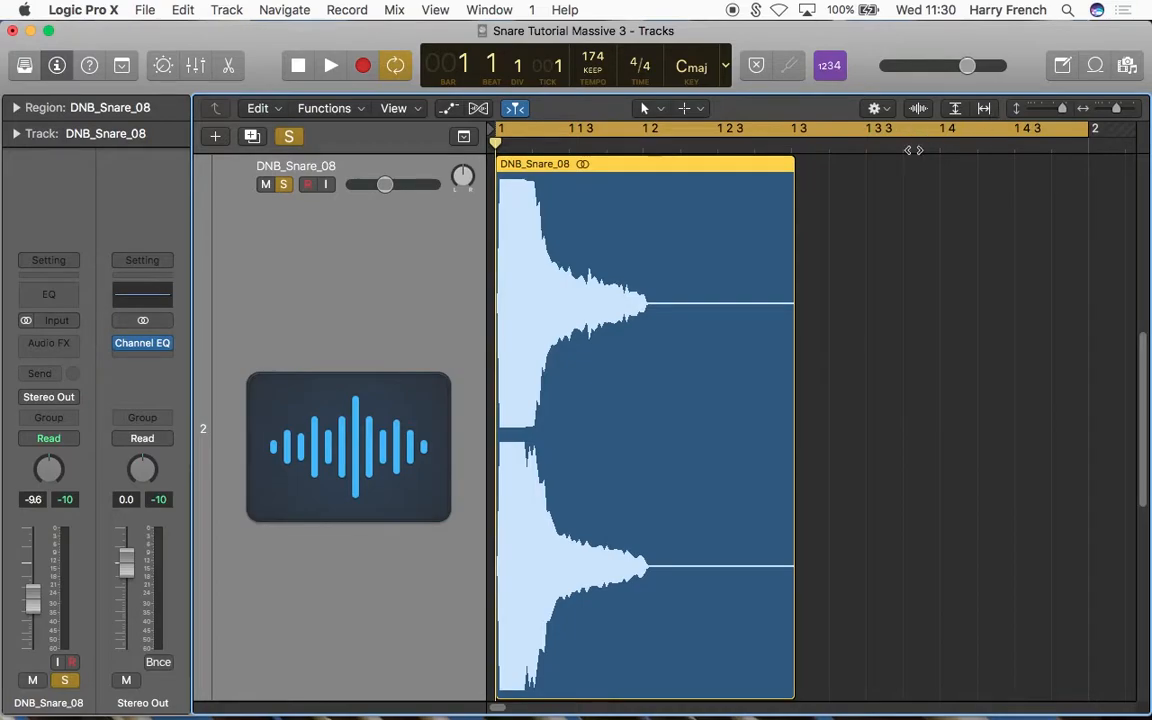
# Step: Split the DNB_Snare_08 region after its noisy transient, at position 1 1 1 19
pyautogui.scroll(-1, 840, 268)
pyautogui.moveTo(1063, 110); pyautogui.dragTo(1054, 108)
pyautogui.scroll(3, 831, 208)
pyautogui.press('super+Right')
pyautogui.press('super+Right')
pyautogui.press('super+Right')
pyautogui.press('super+Right')
pyautogui.press('super+Right')
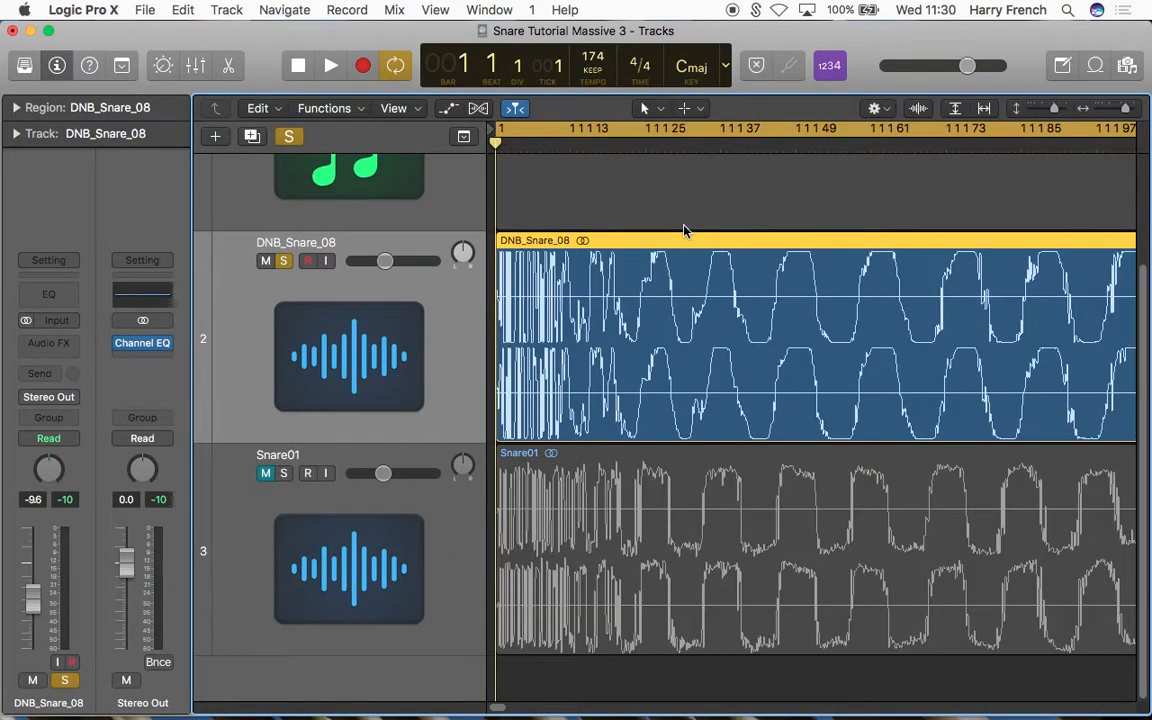
pyautogui.click(578, 146)
pyautogui.press('super+Right')
pyautogui.press('super+Right')
pyautogui.press('super+Right')
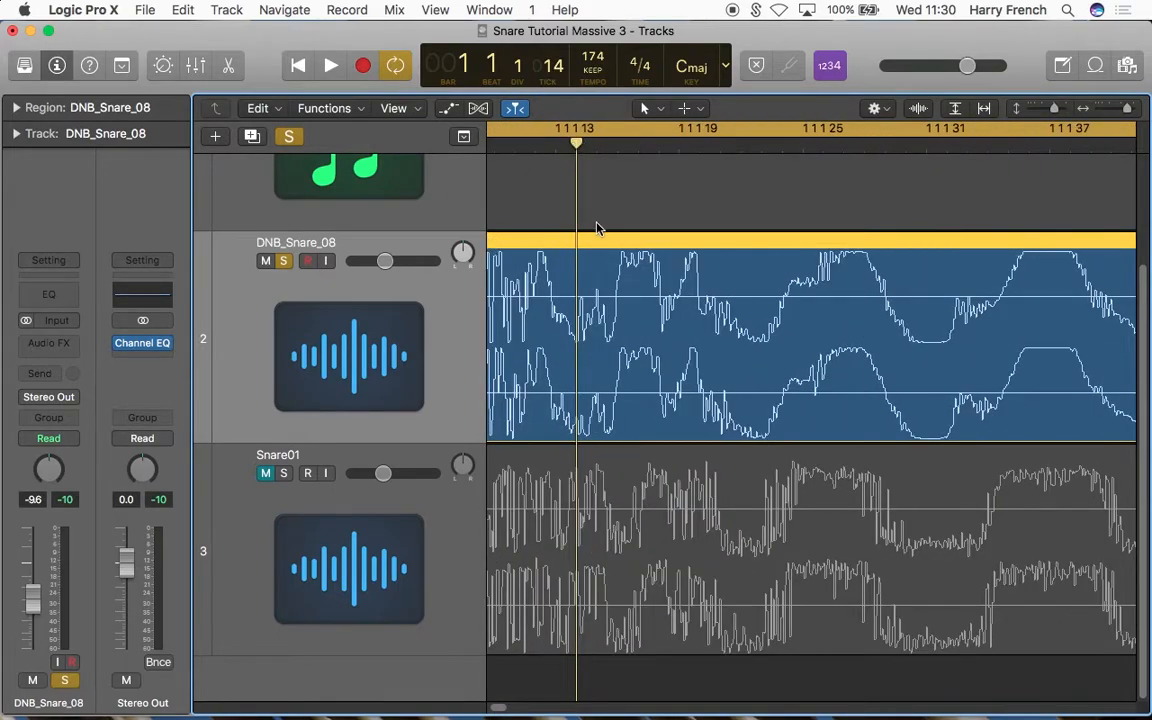
pyautogui.click(681, 149)
pyautogui.press('super+t')
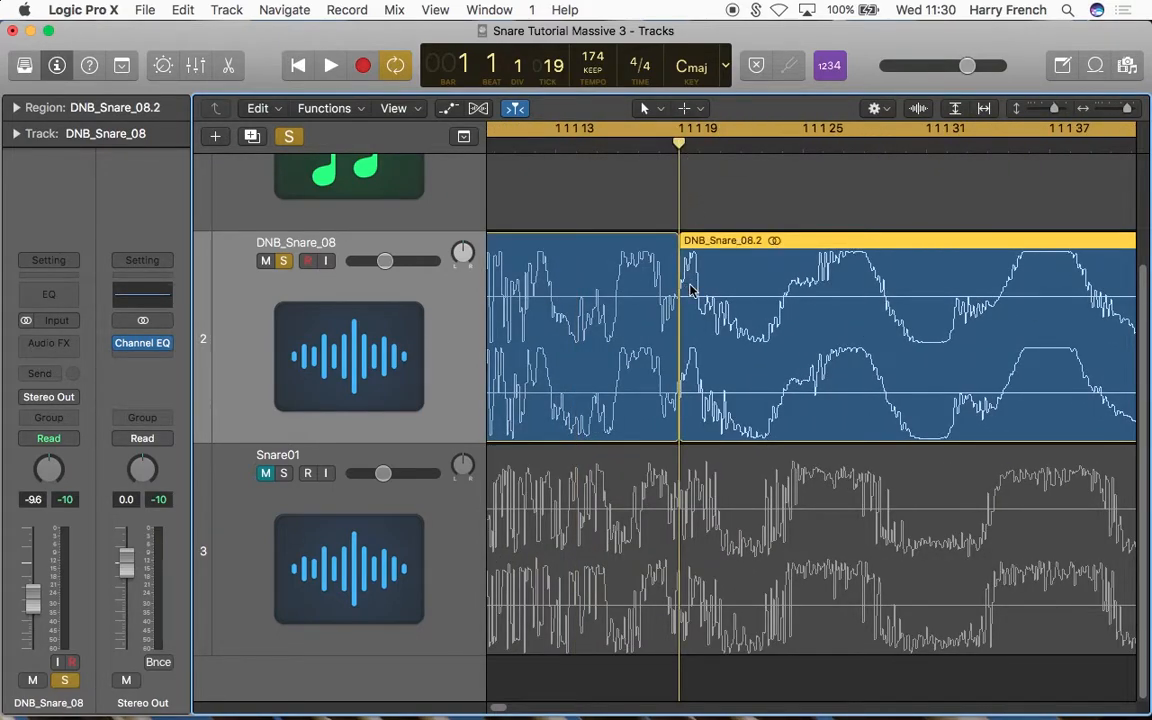
# Step: Move the second piece of the split DNB snare to bar 1 beat 3
pyautogui.press('super+Left')
pyautogui.press('super+Left')
pyautogui.press('super+Left')
pyautogui.press('super+Left')
pyautogui.press('super+Left')
pyautogui.press('super+Left')
pyautogui.press('super+Left')
pyautogui.press('super+Left')
pyautogui.press('super+Left')
pyautogui.press('super+Left')
pyautogui.press('super+Left')
pyautogui.press('super+Left')
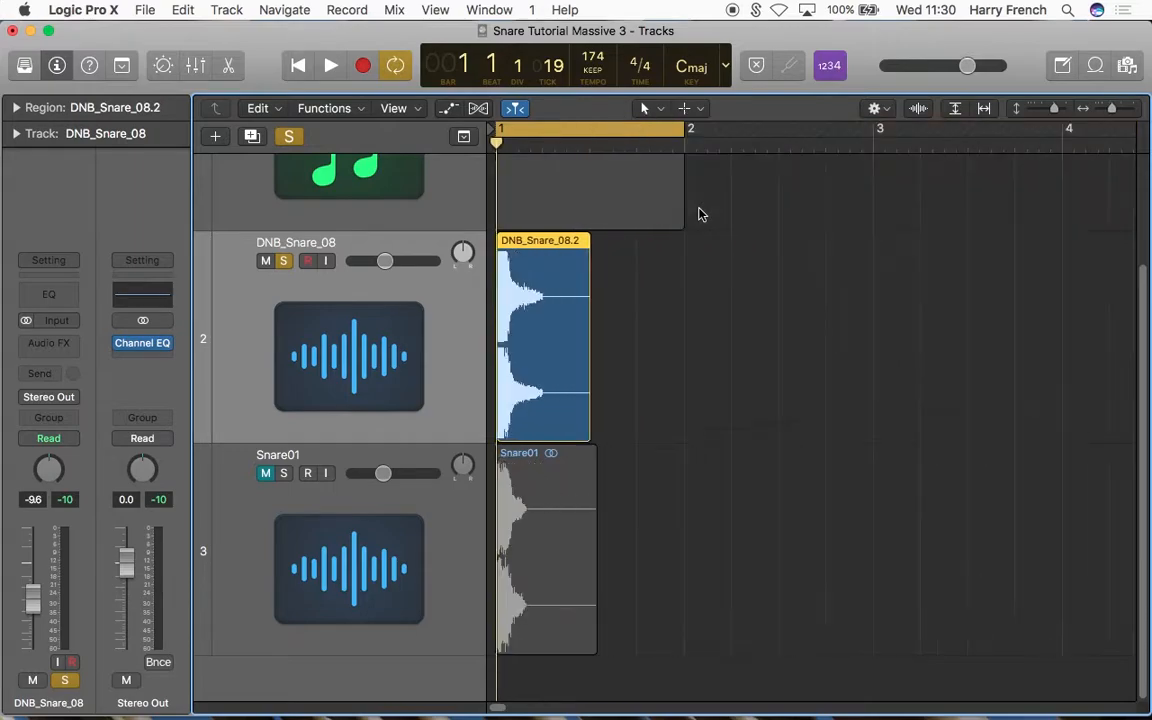
pyautogui.click(590, 147)
pyautogui.press(';')
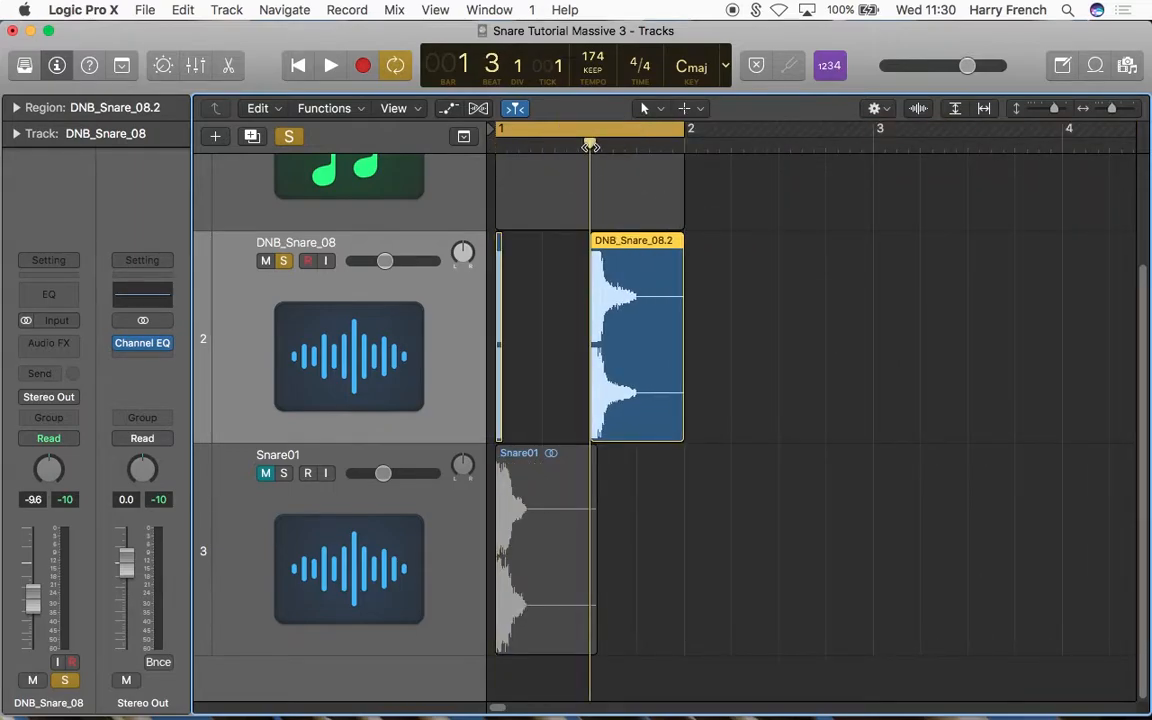
# Step: Split the moved DNB snare piece where its tail begins, at position 1 3 1 201
pyautogui.press('super+Right')
pyautogui.press('super+Right')
pyautogui.press('super+Right')
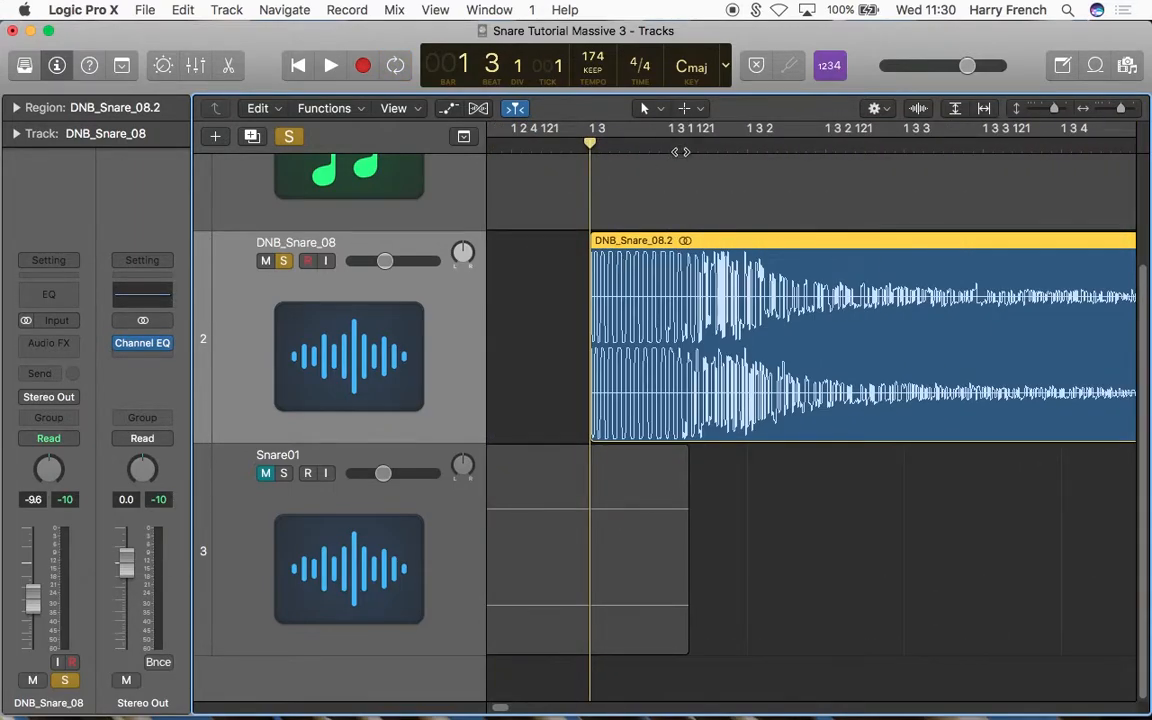
pyautogui.moveTo(680, 146); pyautogui.dragTo(715, 145)
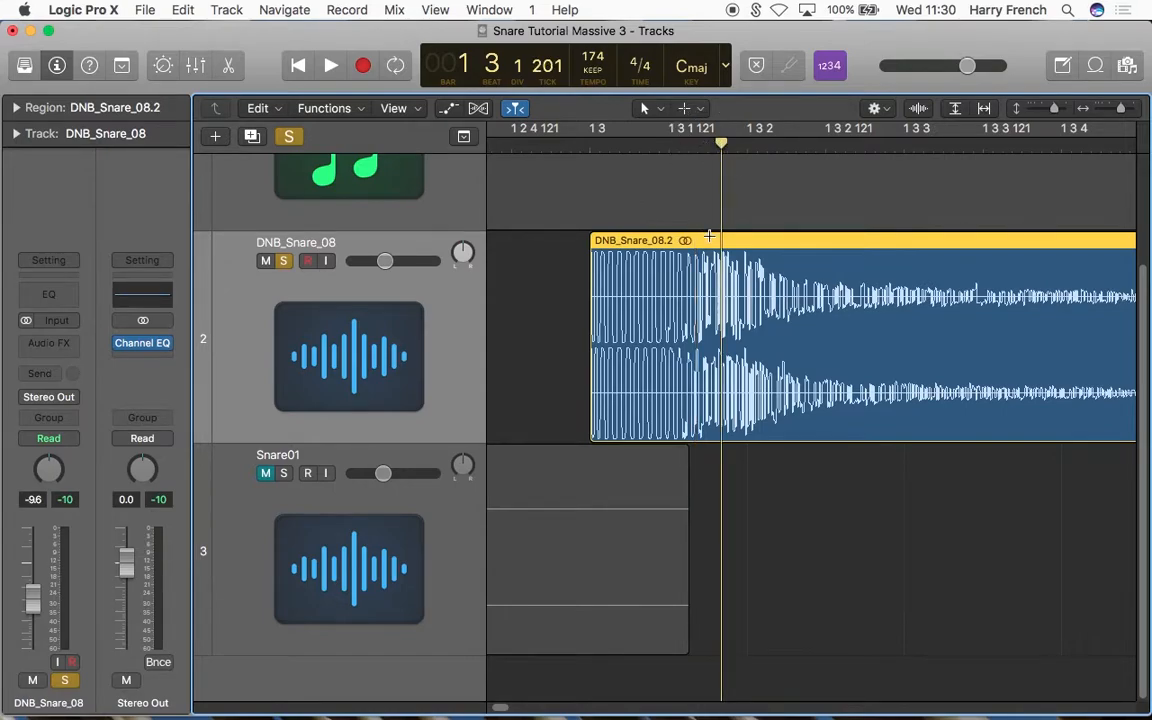
pyautogui.press('super+t')
# Step: Move the DNB snare's tail piece to the start of bar 2
pyautogui.press('super+Left')
pyautogui.press('super+Left')
pyautogui.press('.')
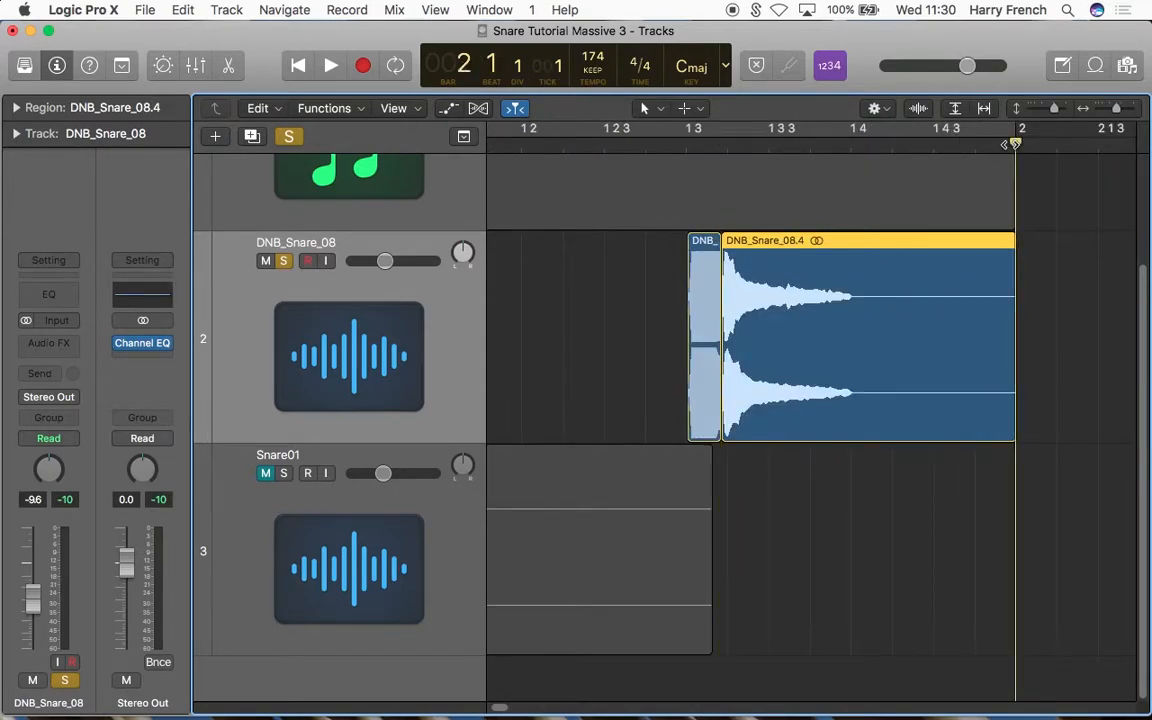
pyautogui.press(';')
pyautogui.click(897, 285)
pyautogui.press('super+Left')
pyautogui.press('super+Left')
# Step: Audition the separated pieces of the DNB snare, starting from the transient at the project start
pyautogui.press('Return')
pyautogui.click(358, 325)
pyautogui.click(563, 300)
pyautogui.press('super+Right')
pyautogui.press('super+Right')
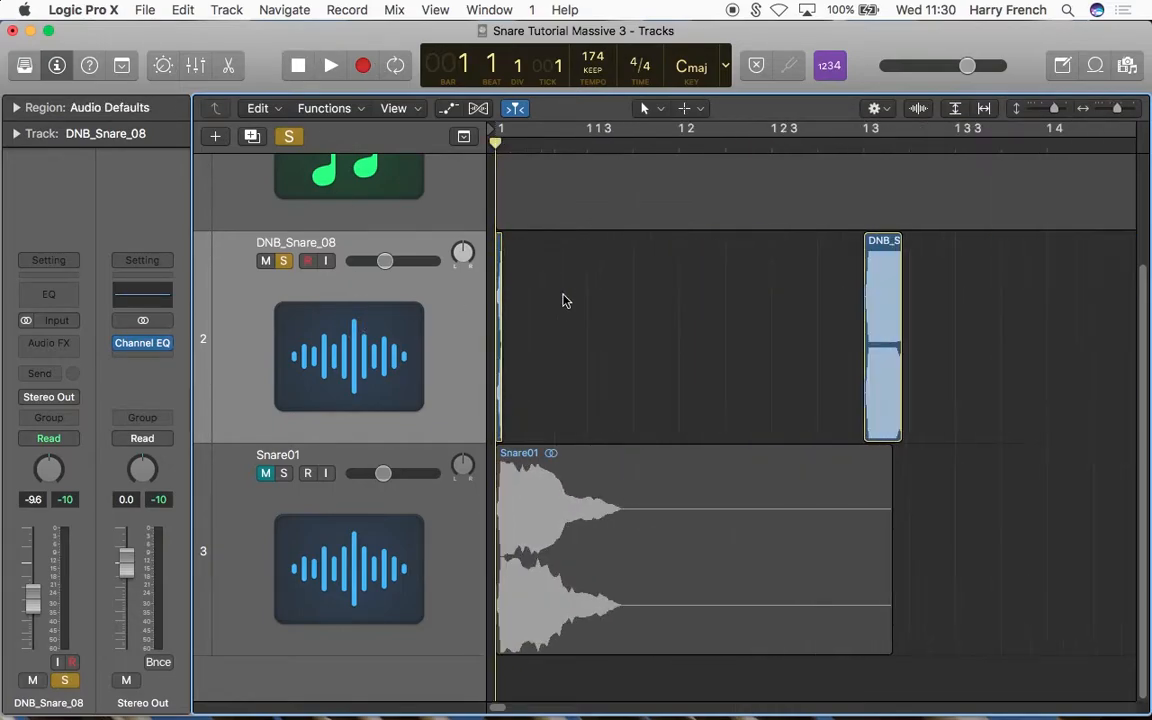
pyautogui.press('space')
pyautogui.click(305, 72)
pyautogui.press('space')
pyautogui.press('space')
pyautogui.click(855, 142)
pyautogui.press('space')
pyautogui.press('space')
pyautogui.click(678, 142)
pyautogui.press('space')
pyautogui.press('space')
pyautogui.click(302, 66)
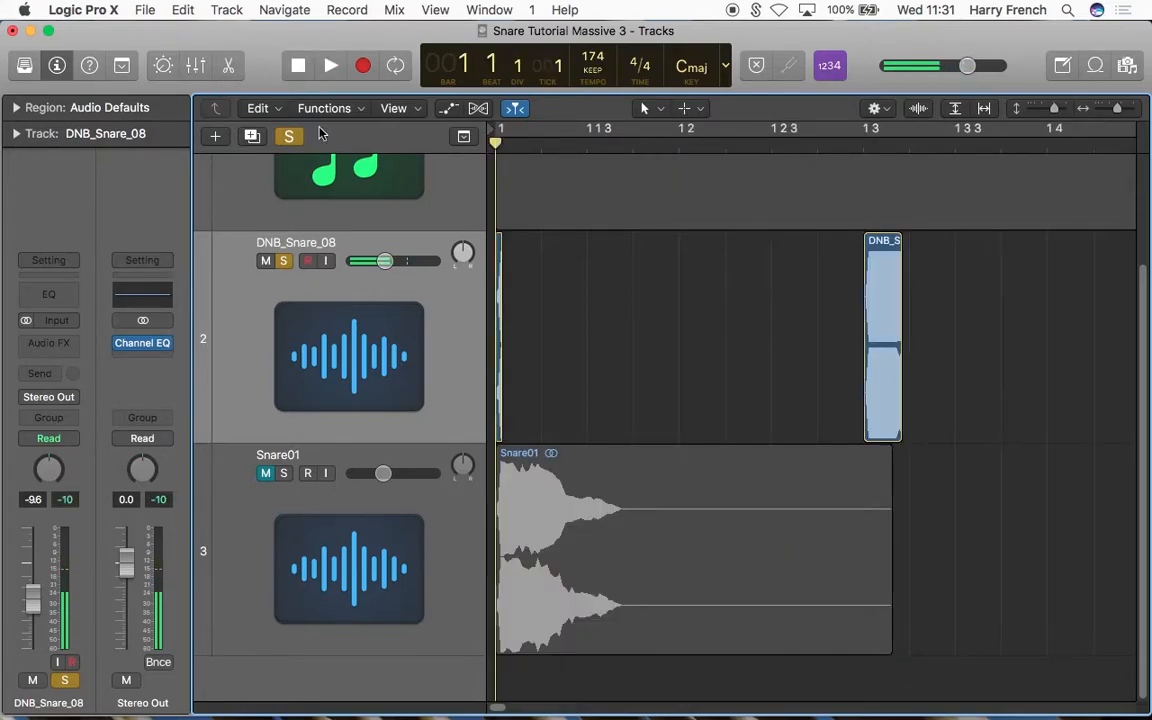
# Step: Switch the solo from the DNB_Snare_08 track to the Snare01 track
pyautogui.click(285, 262)
pyautogui.click(330, 543)
pyautogui.click(285, 474)
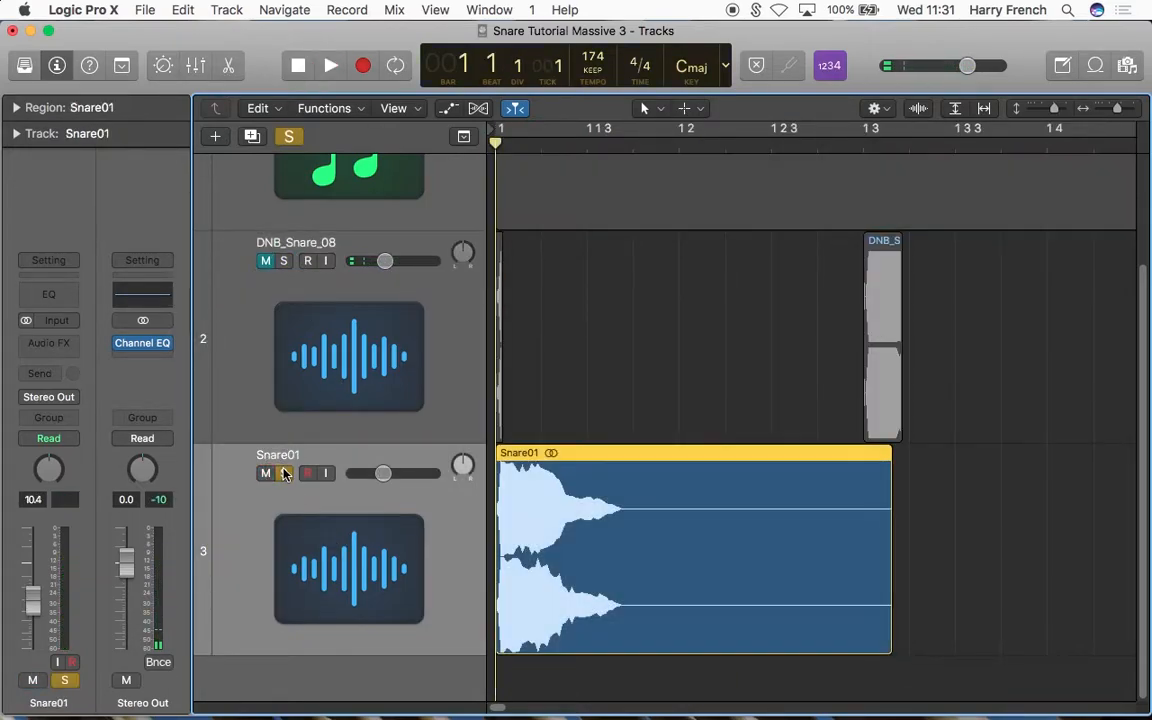
# Step: Split the Snare01 region after its opening transient, at position 1 1 1 23
pyautogui.moveTo(1058, 109); pyautogui.dragTo(1066, 109)
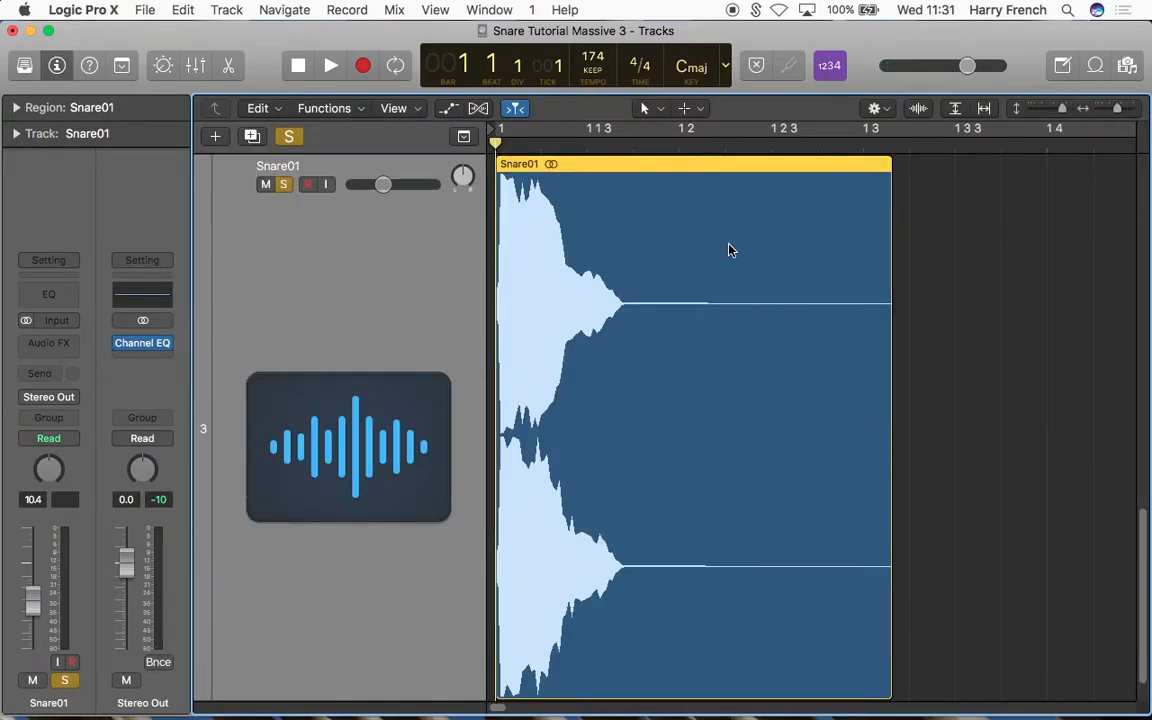
pyautogui.press('super+Right')
pyautogui.press('super+Right')
pyautogui.press('super+Right')
pyautogui.press('super+Right')
pyautogui.press('super+Right')
pyautogui.press('super+Right')
pyautogui.press('super+Right')
pyautogui.press('super+Right')
pyautogui.press('super+Right')
pyautogui.press('super+Right')
pyautogui.press('super+Left')
pyautogui.press('super+Left')
pyautogui.press('super+Left')
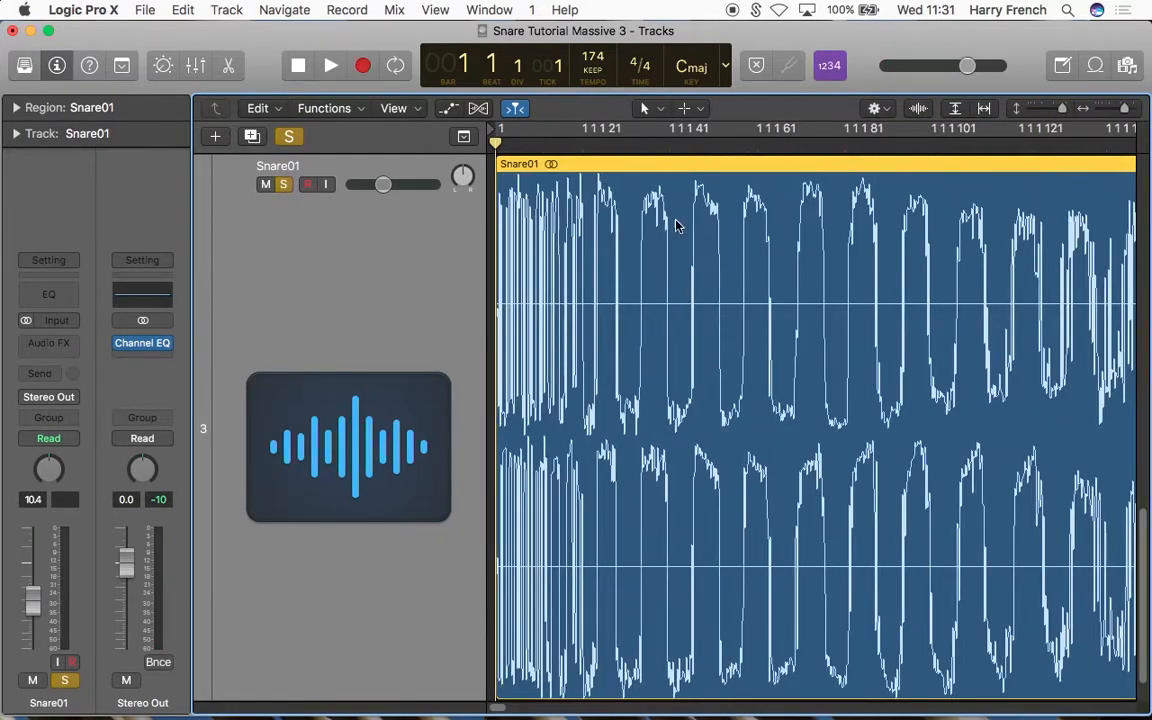
pyautogui.click(591, 147)
pyautogui.press('super+Right')
pyautogui.press('super+Right')
pyautogui.press('super+Right')
pyautogui.press('super+Right')
pyautogui.press('super+Right')
pyautogui.press('super+Right')
pyautogui.press('super+Right')
pyautogui.press('super+Left')
pyautogui.press('super+Left')
pyautogui.press('super+Left')
pyautogui.press('super+Left')
pyautogui.press('super+Left')
pyautogui.press('super+Left')
pyautogui.press('super+Left')
pyautogui.press('super+Right')
pyautogui.press('super+Right')
pyautogui.press('super+Right')
pyautogui.press('super+Right')
pyautogui.press('super+Right')
pyautogui.press('super+Right')
pyautogui.press('super+Right')
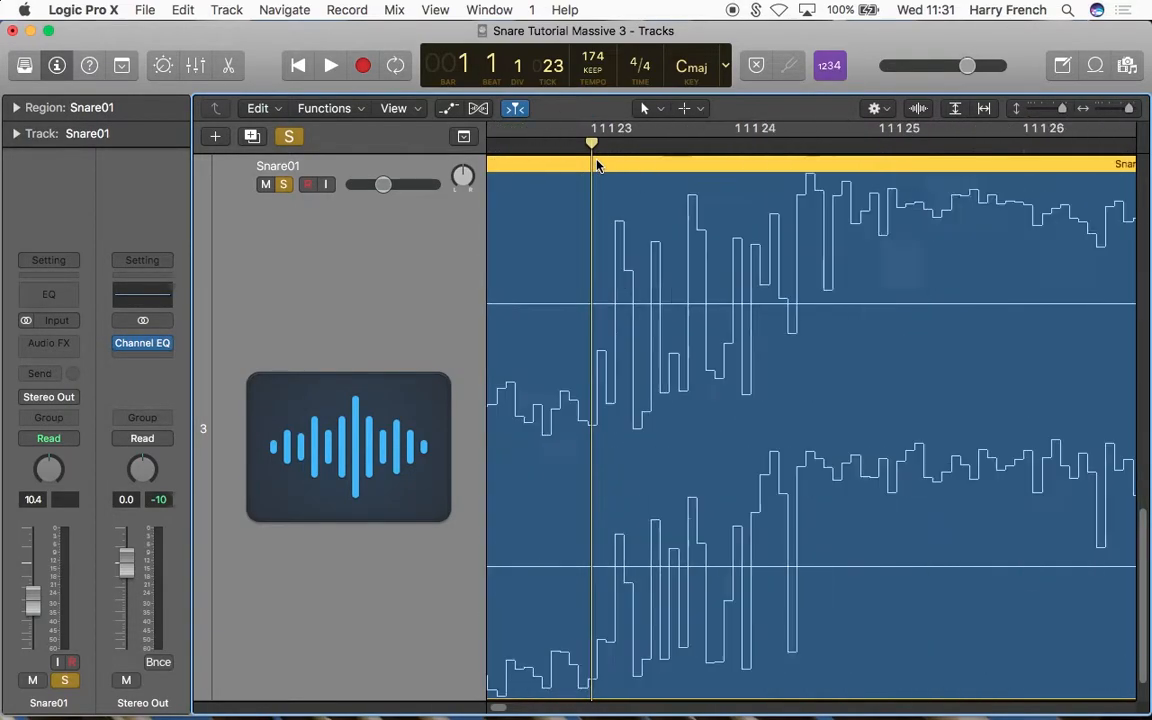
pyautogui.press('super+t')
# Step: Split the Snare01.2 region between its body and tail at position 1 1 1 201
pyautogui.press('super+Left')
pyautogui.press('super+Left')
pyautogui.press('super+Left')
pyautogui.press('super+Left')
pyautogui.press('super+Left')
pyautogui.press('super+Left')
pyautogui.press('super+Left')
pyautogui.press('super+Left')
pyautogui.scroll(-3, 643, 235)
pyautogui.scroll(3, 622, 211)
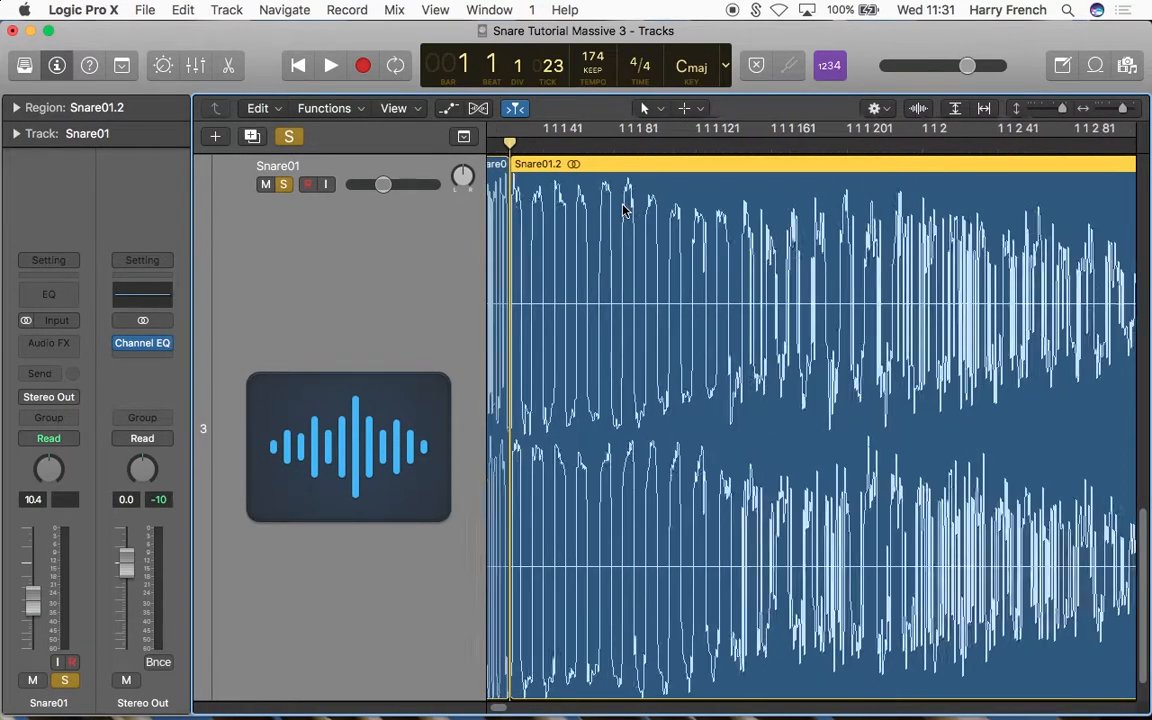
pyautogui.hscroll(2, 730, 168)
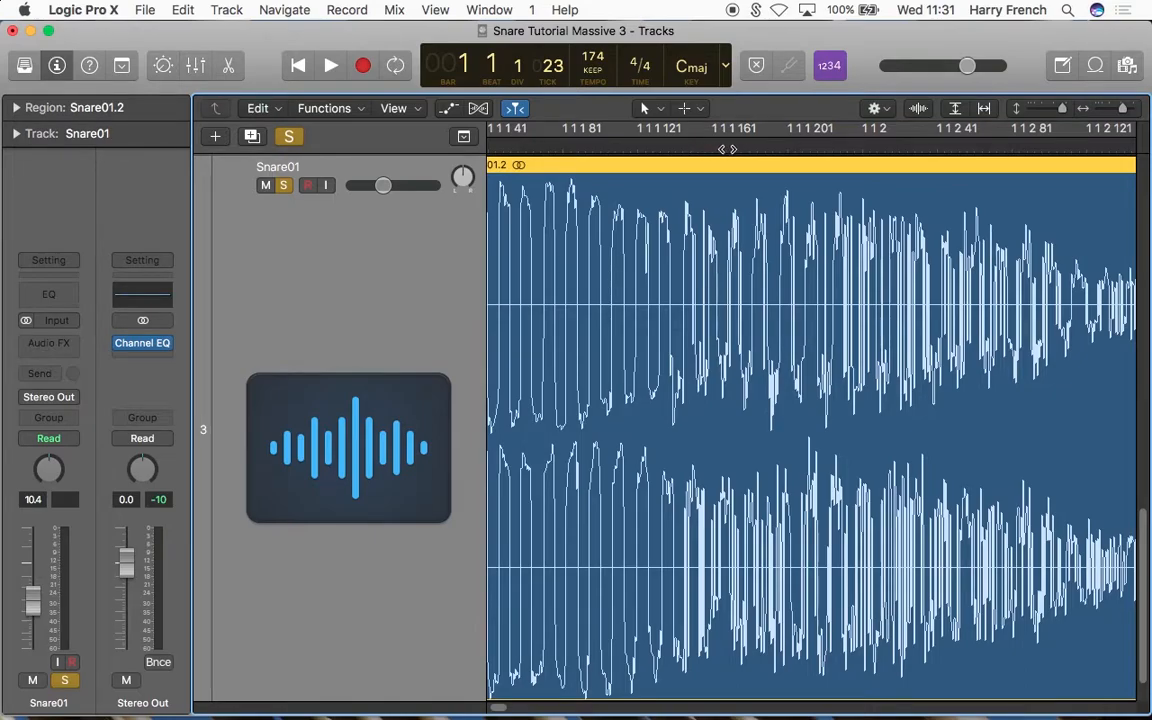
pyautogui.click(789, 150)
pyautogui.press('super+Right')
pyautogui.press('super+Right')
pyautogui.press('super+t')
# Step: Move the Snare01 body and tail pieces to beat 3 of bar 1, leaving the transient at the project start
pyautogui.press('super+Left')
pyautogui.press('super+Left')
pyautogui.press('super+Left')
pyautogui.press('super+Left')
pyautogui.press('super+Left')
pyautogui.press('super+Left')
pyautogui.press('super+Left')
pyautogui.press('super+Left')
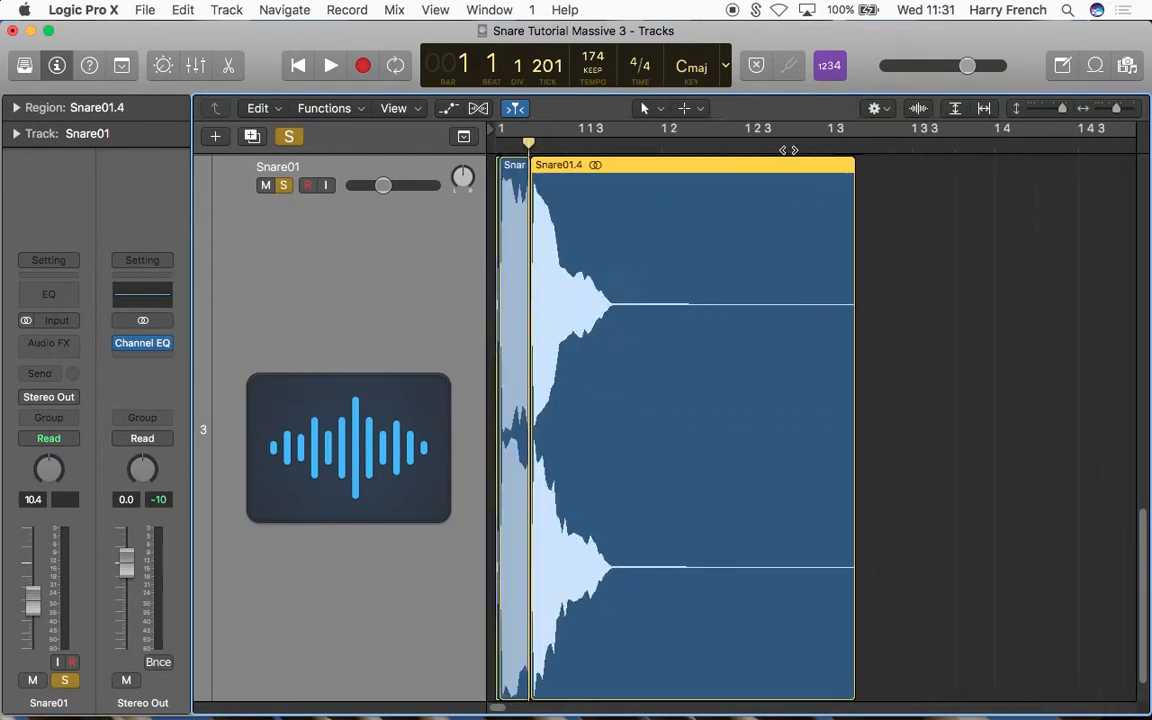
pyautogui.click(783, 149)
pyautogui.click(818, 206)
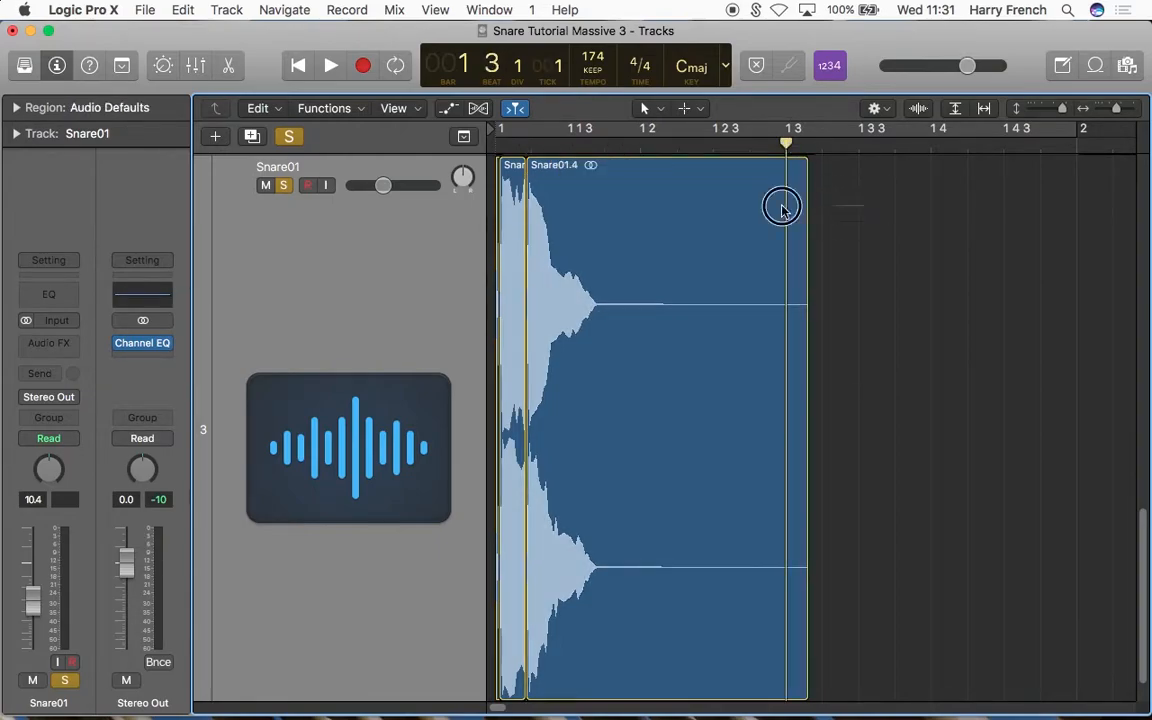
pyautogui.click(507, 224)
pyautogui.press(';')
pyautogui.click(697, 256)
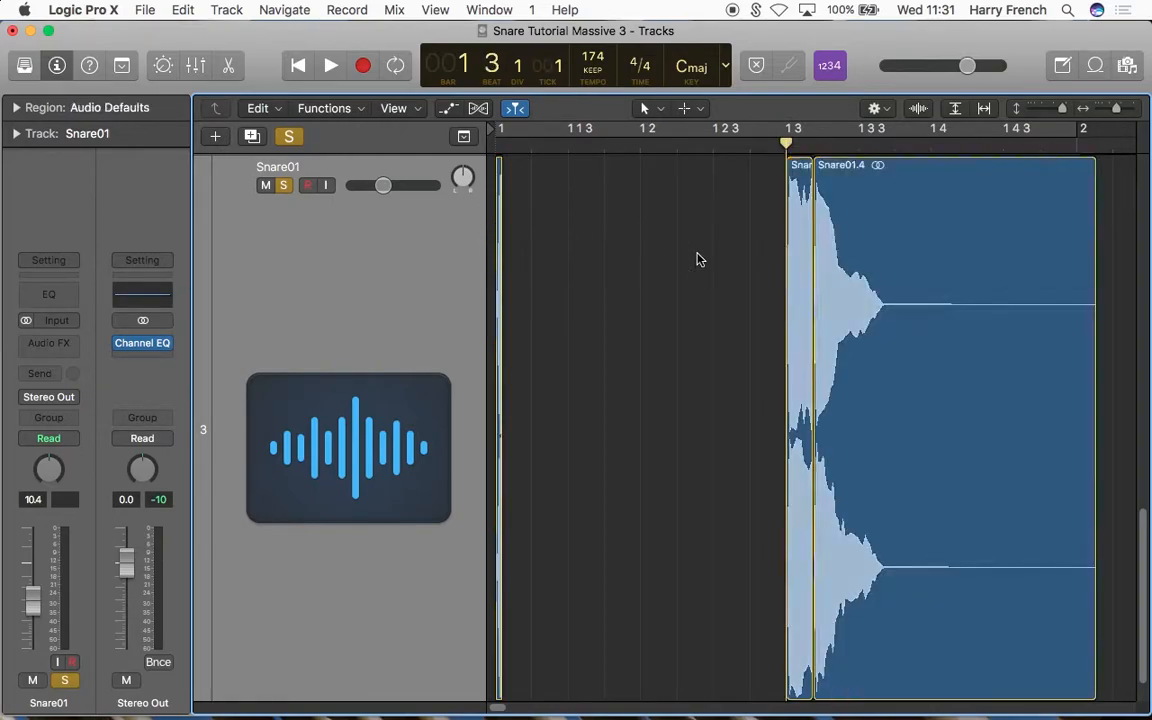
# Step: Move the Snare01 tail piece to the start of bar 2
pyautogui.click(1078, 144)
pyautogui.hscroll(2, 995, 257)
pyautogui.click(995, 257)
pyautogui.press(';')
pyautogui.click(882, 311)
# Step: Audition the separated transient, body and tail of Snare01 from the project start
pyautogui.press('super+Left')
pyautogui.press('super+Left')
pyautogui.click(298, 65)
pyautogui.click(331, 65)
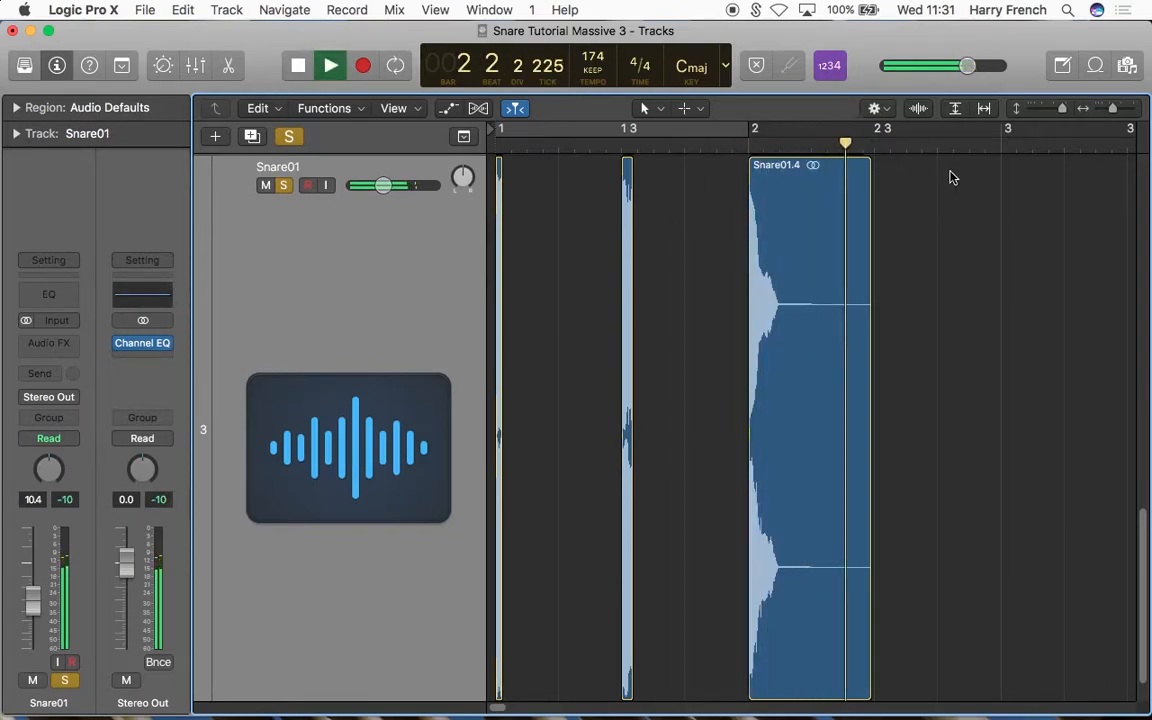
pyautogui.press('space')
# Step: Turn off solo on the Snare01 track, mute it, and return the playhead to the project start
pyautogui.moveTo(1060, 108); pyautogui.dragTo(1044, 121)
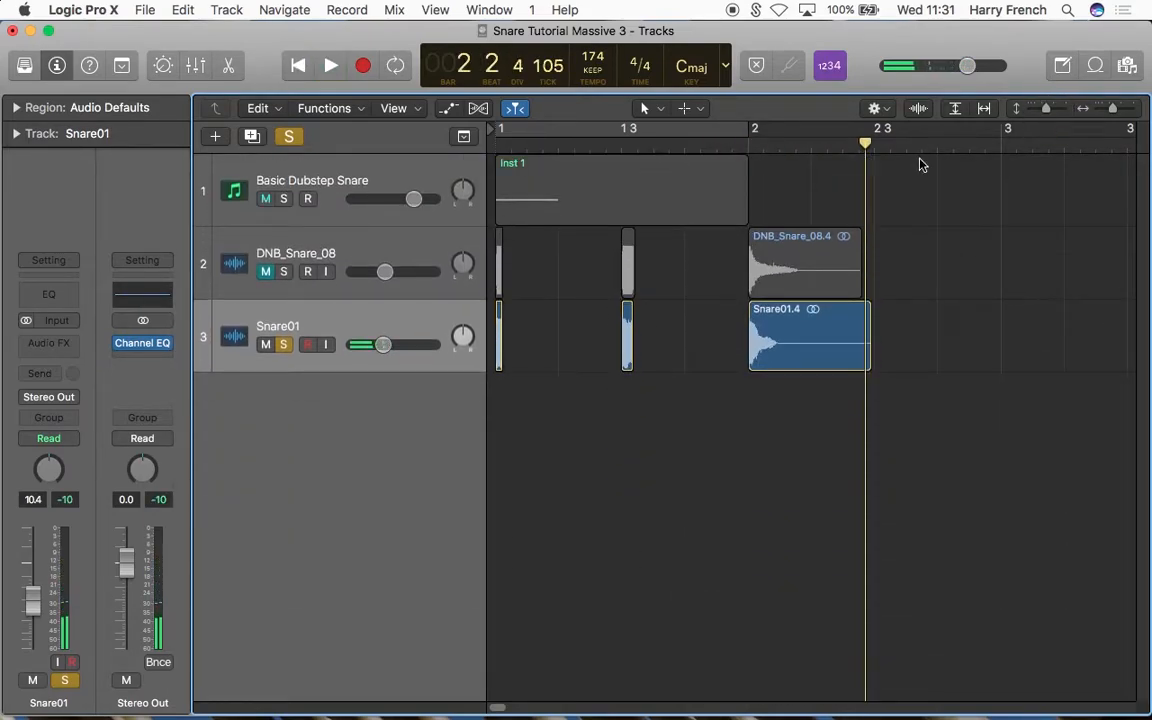
pyautogui.click(283, 344)
pyautogui.click(265, 344)
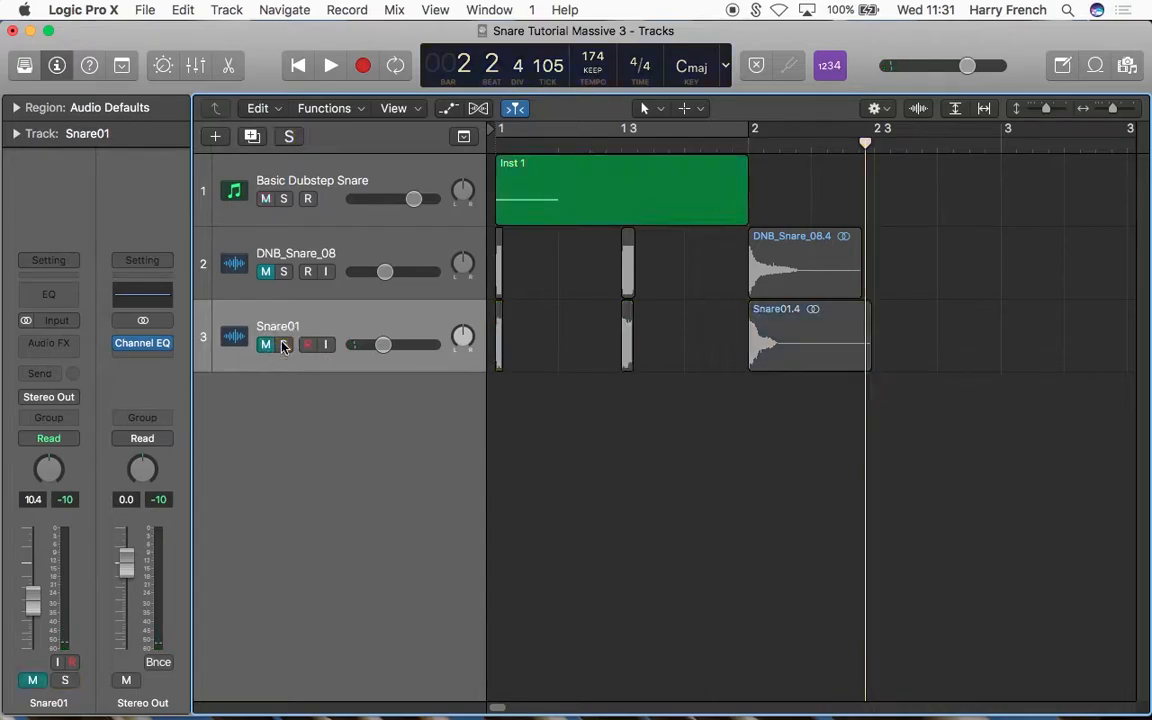
pyautogui.click(300, 63)
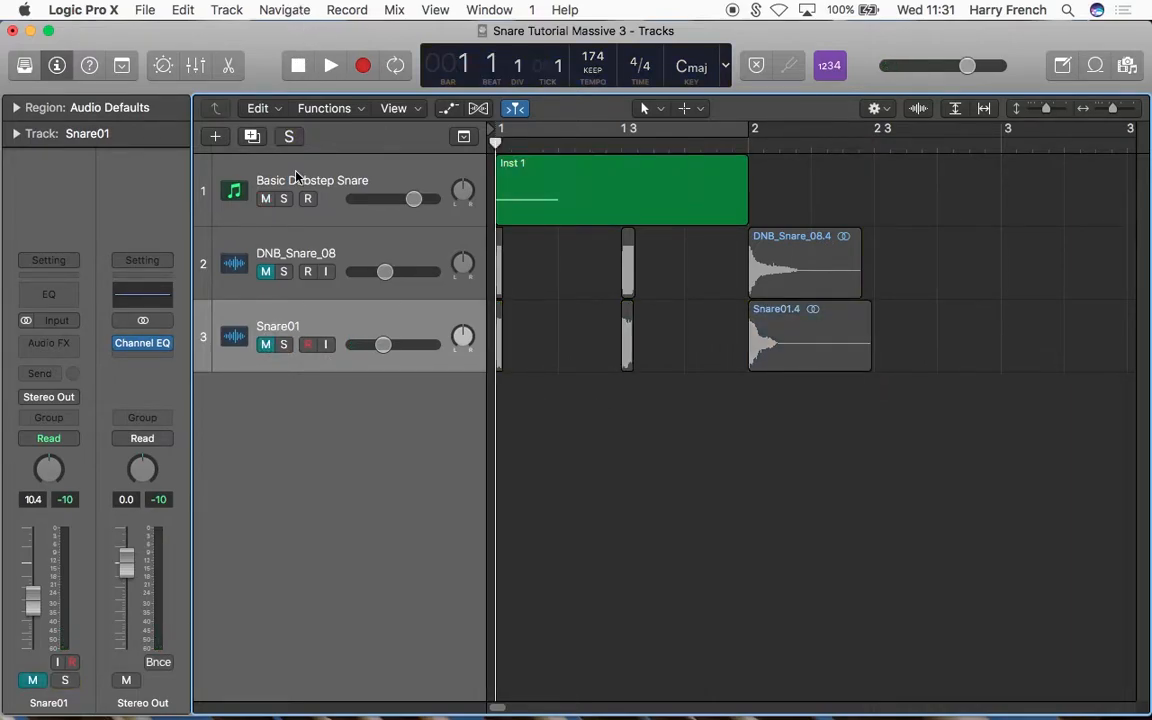
# Step: Create one software instrument track with an empty channel strip below the Basic Dubstep Snare track
pyautogui.click(296, 180)
pyautogui.click(573, 371)
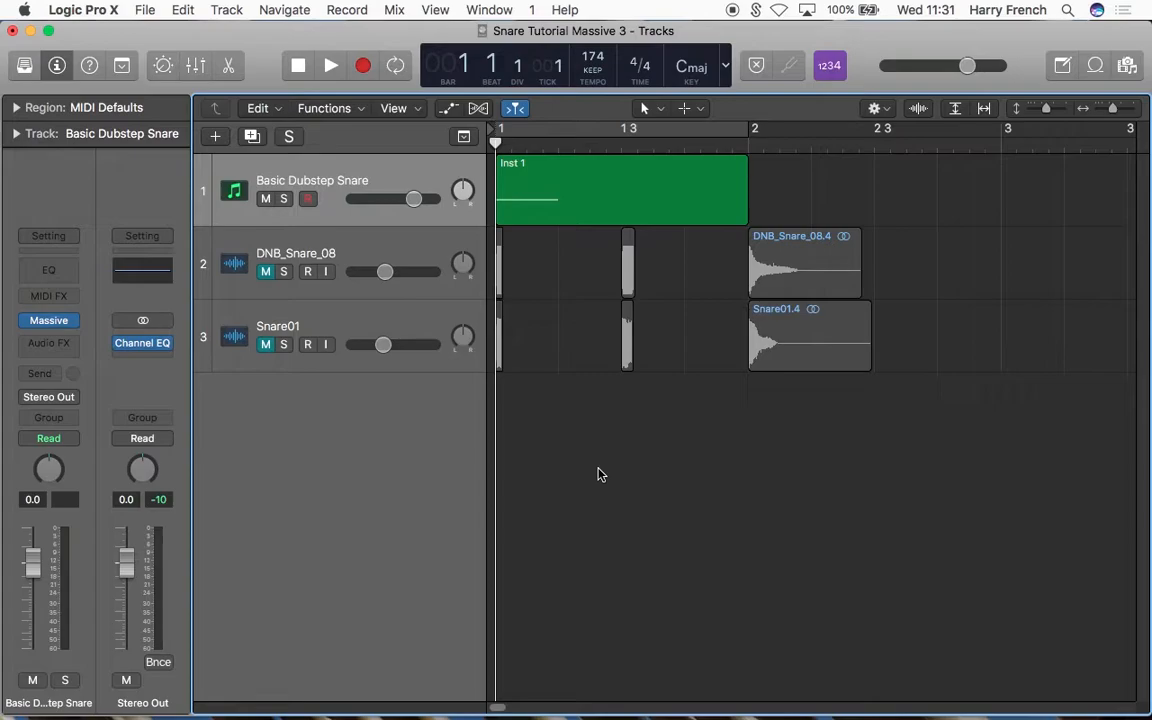
pyautogui.click(215, 136)
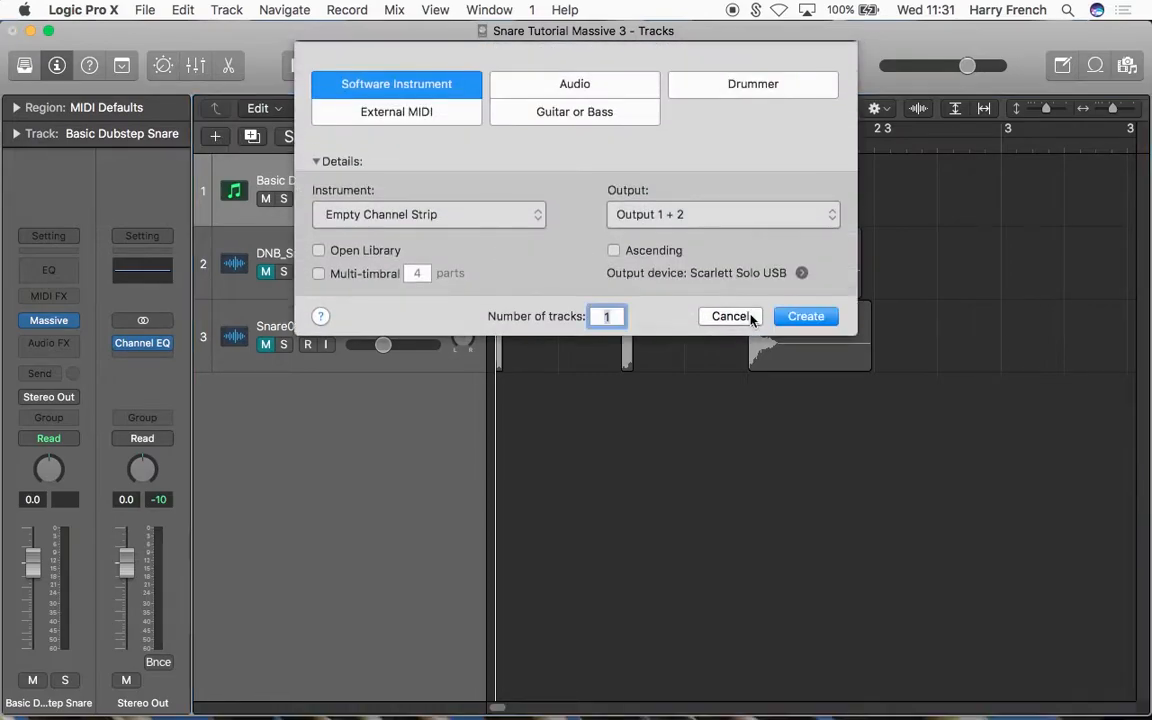
pyautogui.click(825, 319)
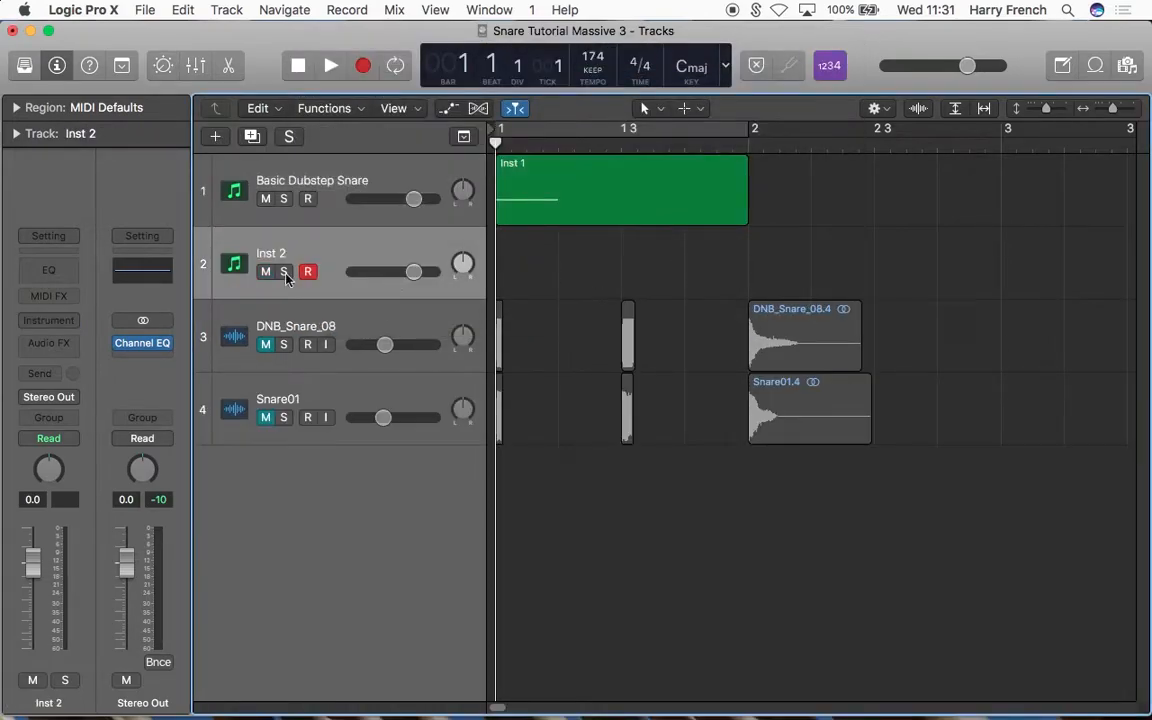
# Step: Load the Massive synth as the instrument on the Inst 2 track
pyautogui.click(75, 320)
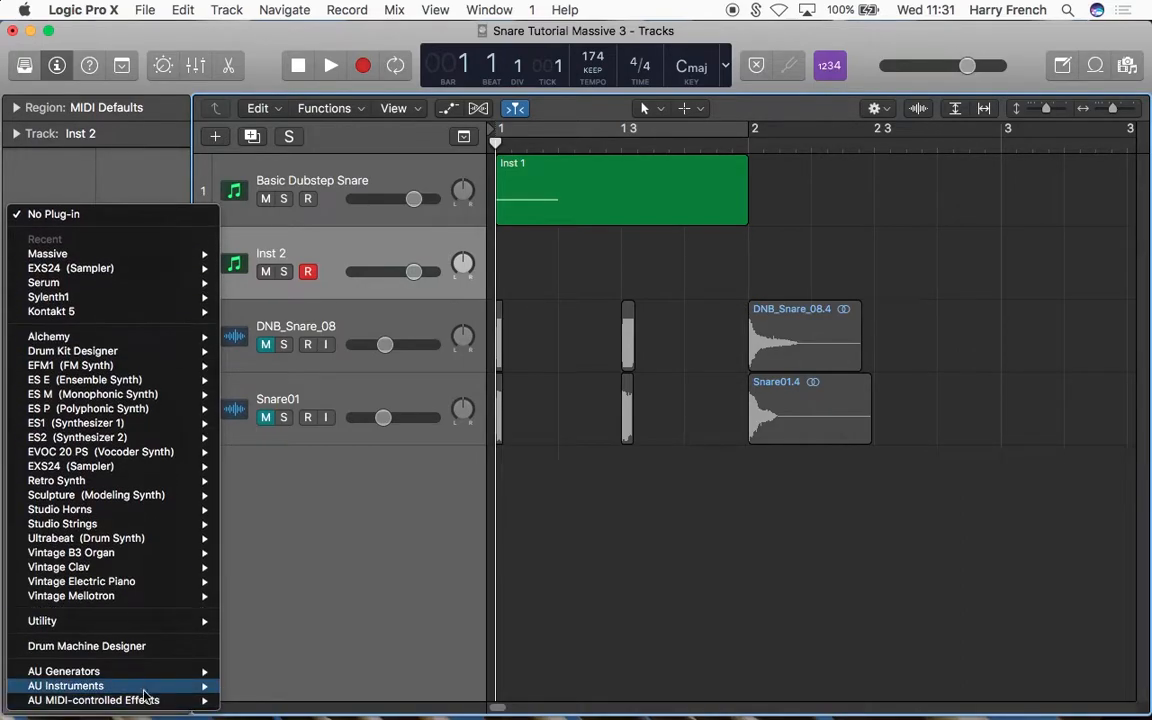
pyautogui.moveTo(146, 689)
pyautogui.moveTo(290, 643)
pyautogui.moveTo(430, 671)
pyautogui.click(568, 686)
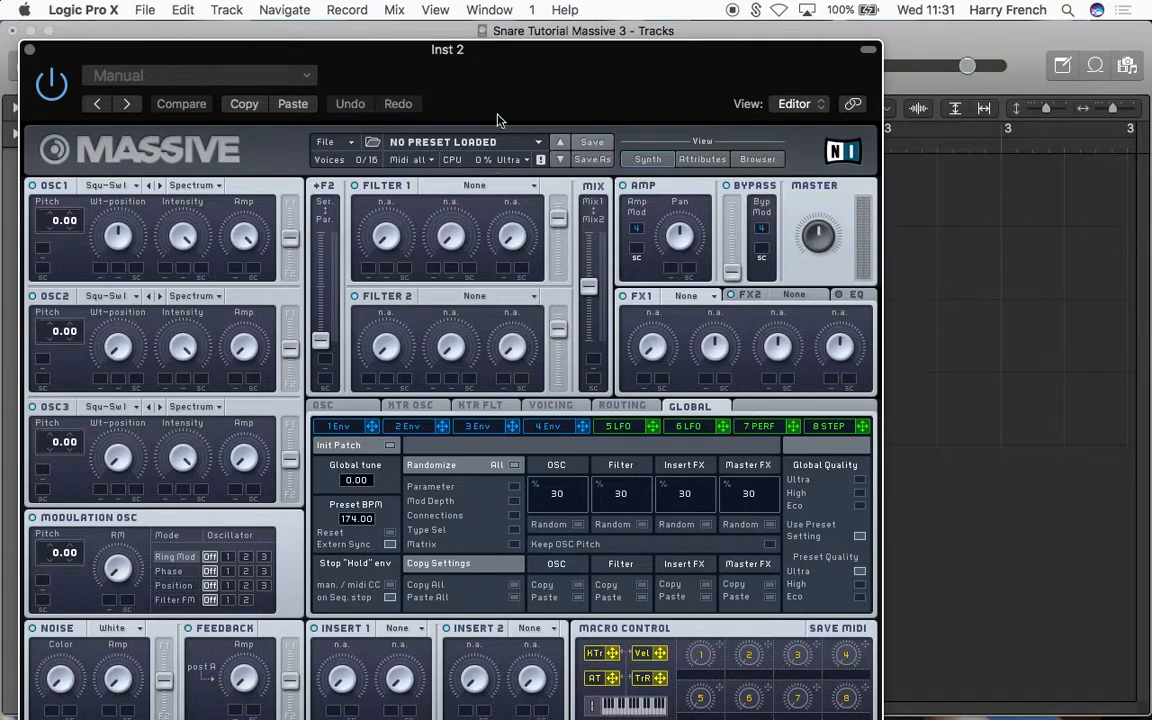
pyautogui.moveTo(504, 95); pyautogui.dragTo(594, 38)
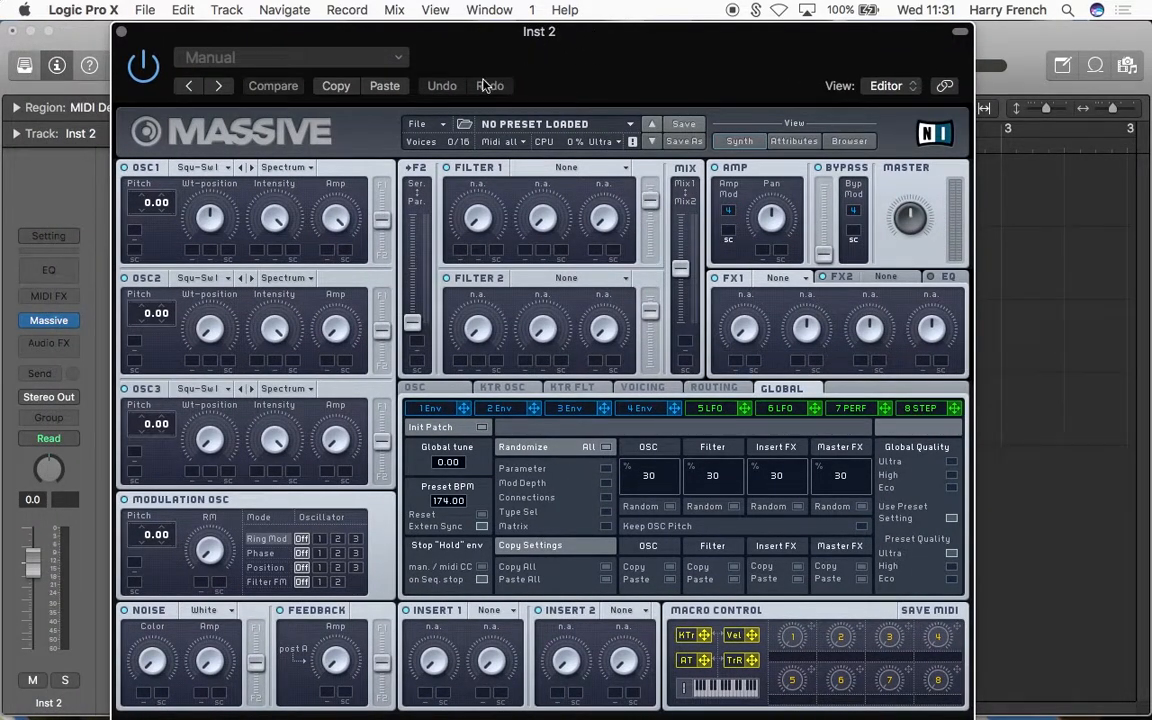
# Step: Start a new sound in Massive and choose the Square-Saw I wavetable for OSC1
pyautogui.click(438, 125)
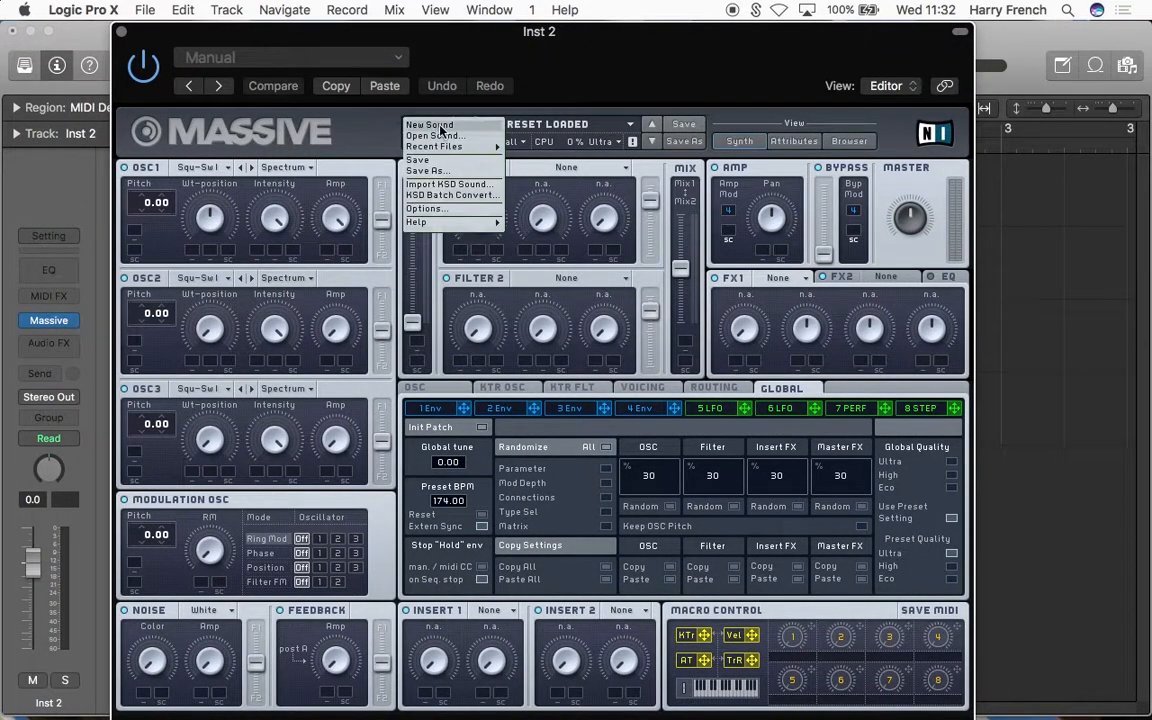
pyautogui.click(441, 127)
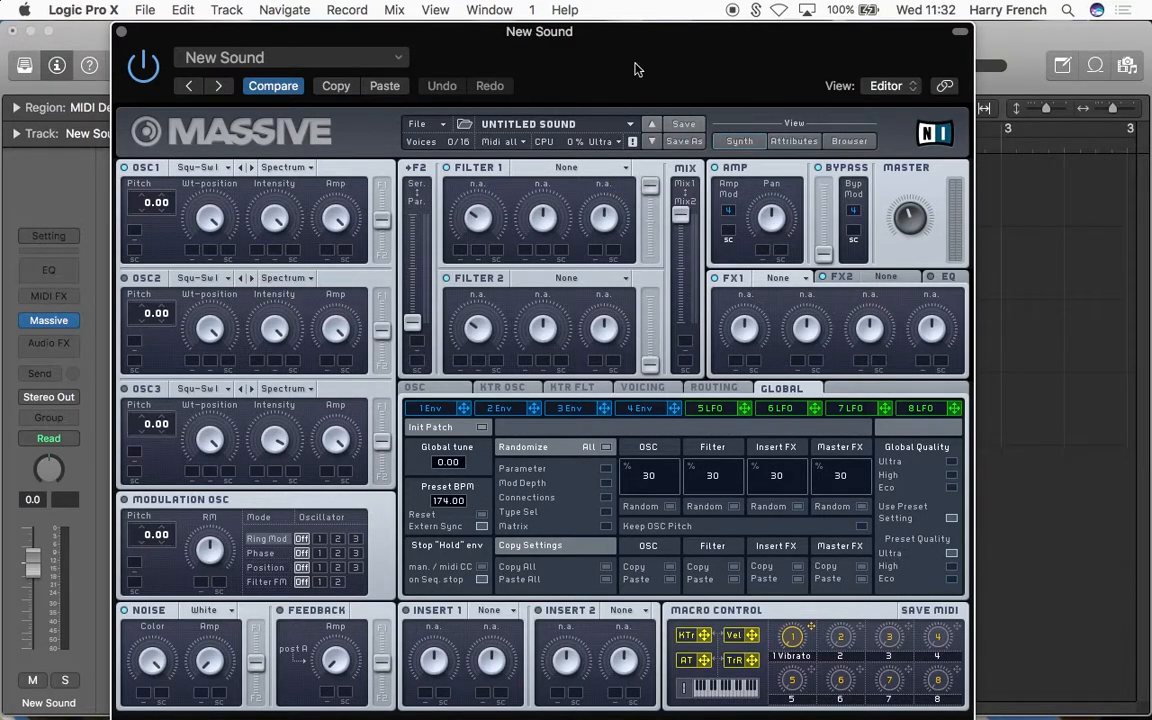
pyautogui.moveTo(620, 51); pyautogui.dragTo(712, 51)
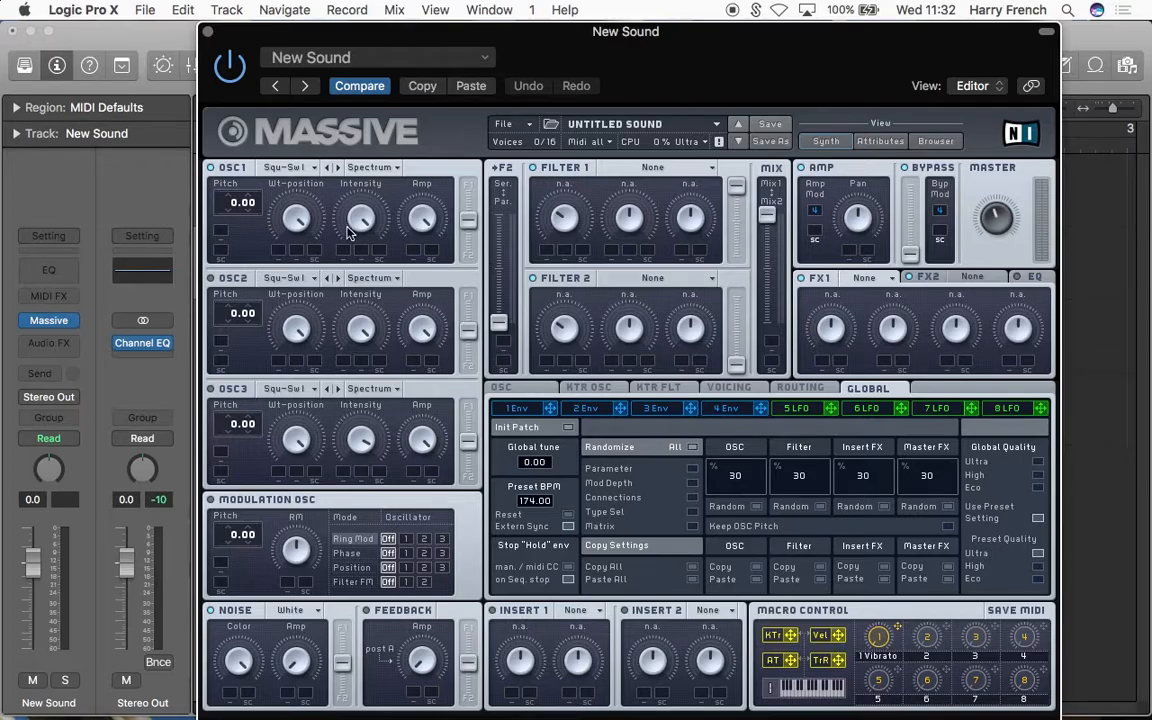
pyautogui.click(268, 166)
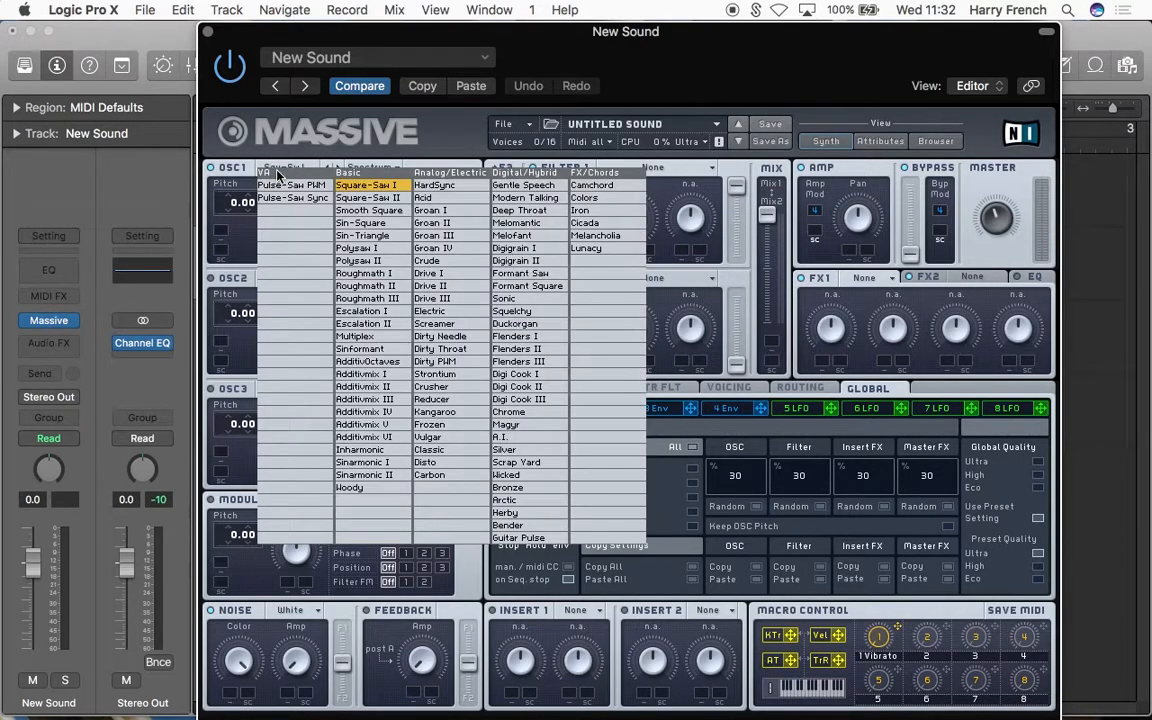
pyautogui.click(385, 193)
# Step: Close the Massive window, mute the Basic Dubstep Snare track and enable cycle playback over bar 1
pyautogui.click(208, 32)
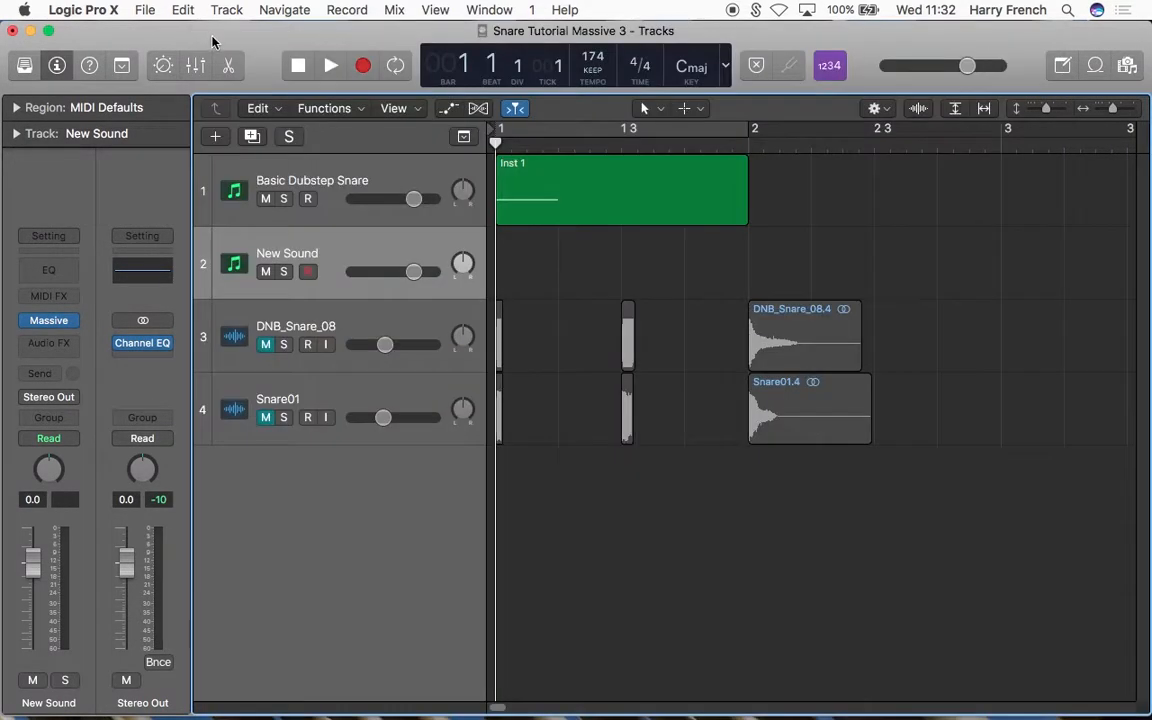
pyautogui.click(266, 199)
pyautogui.press('c')
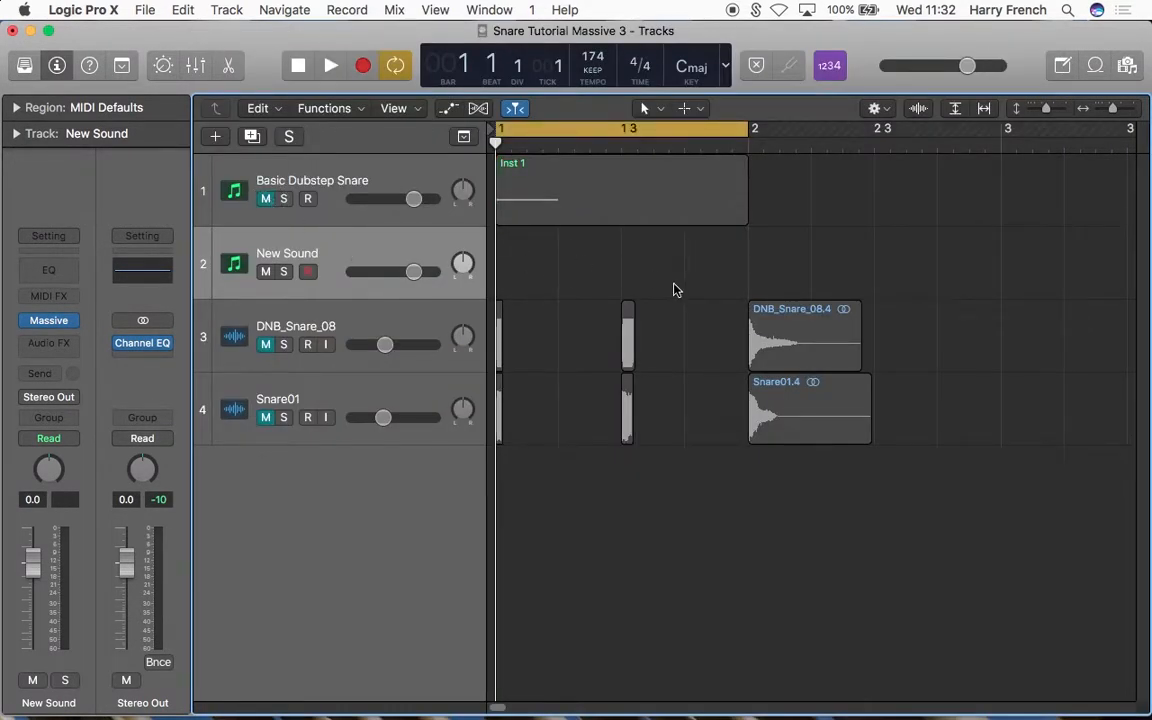
# Step: Copy the Inst 1 region from the Basic Dubstep Snare track onto the New Sound track at bar 1
pyautogui.moveTo(618, 203); pyautogui.dragTo(612, 260)
pyautogui.click(548, 360)
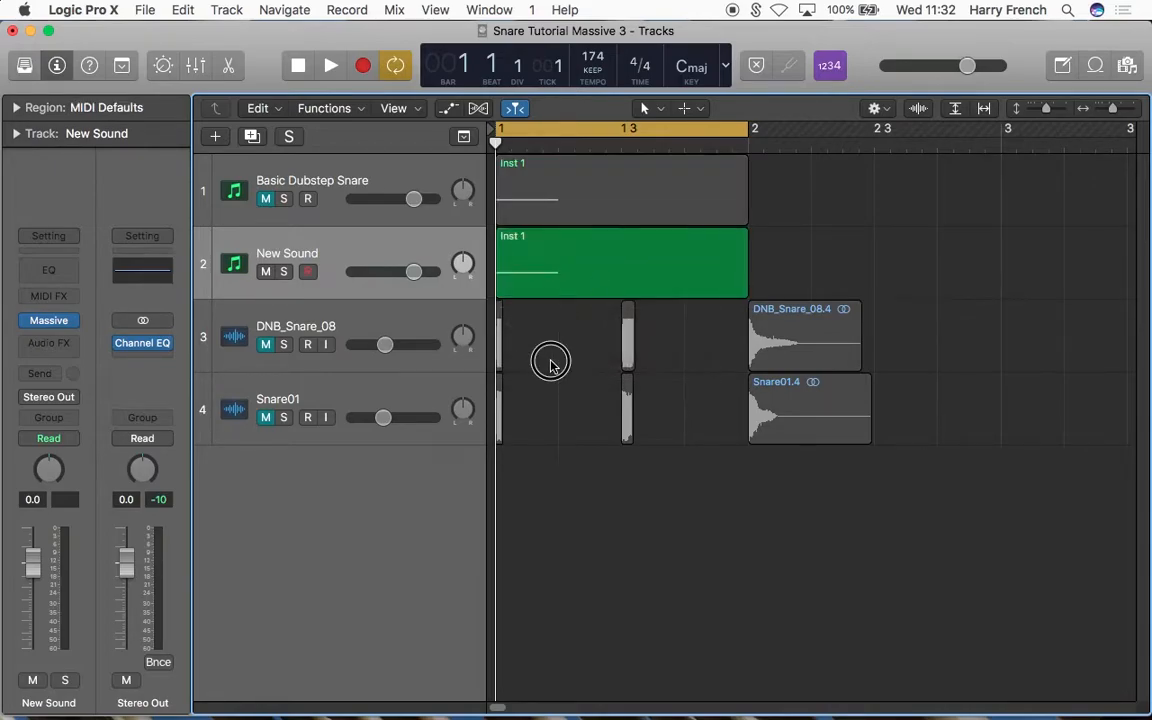
# Step: Reopen Massive on the New Sound track and select Square-Saw I as OSC1's wavetable
pyautogui.click(45, 320)
pyautogui.click(272, 169)
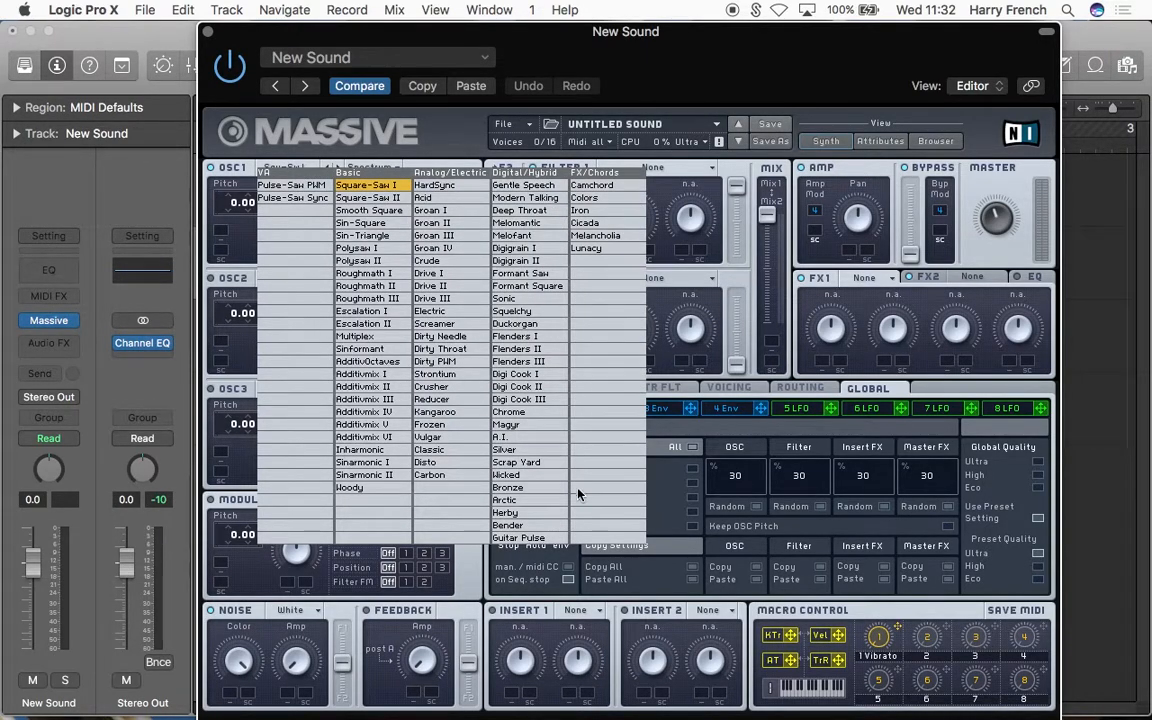
pyautogui.click(366, 192)
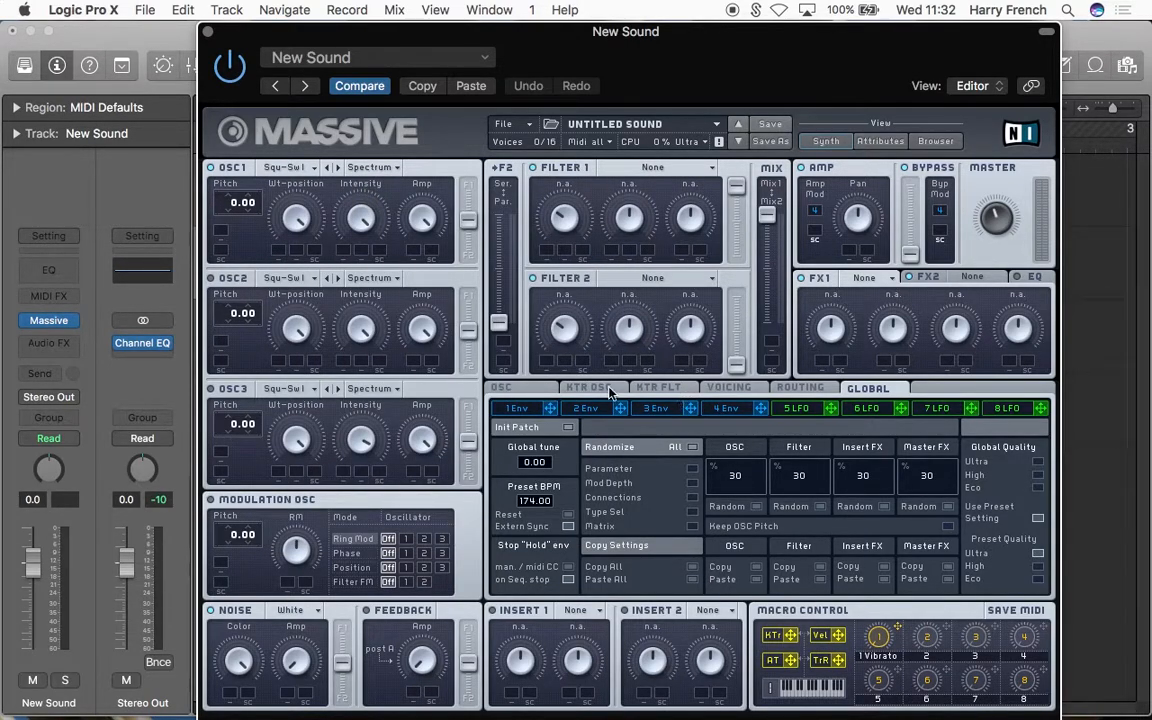
# Step: Enable Restart via Gate for the oscillator phases and set Osc1's phase to about 90 degrees
pyautogui.click(525, 392)
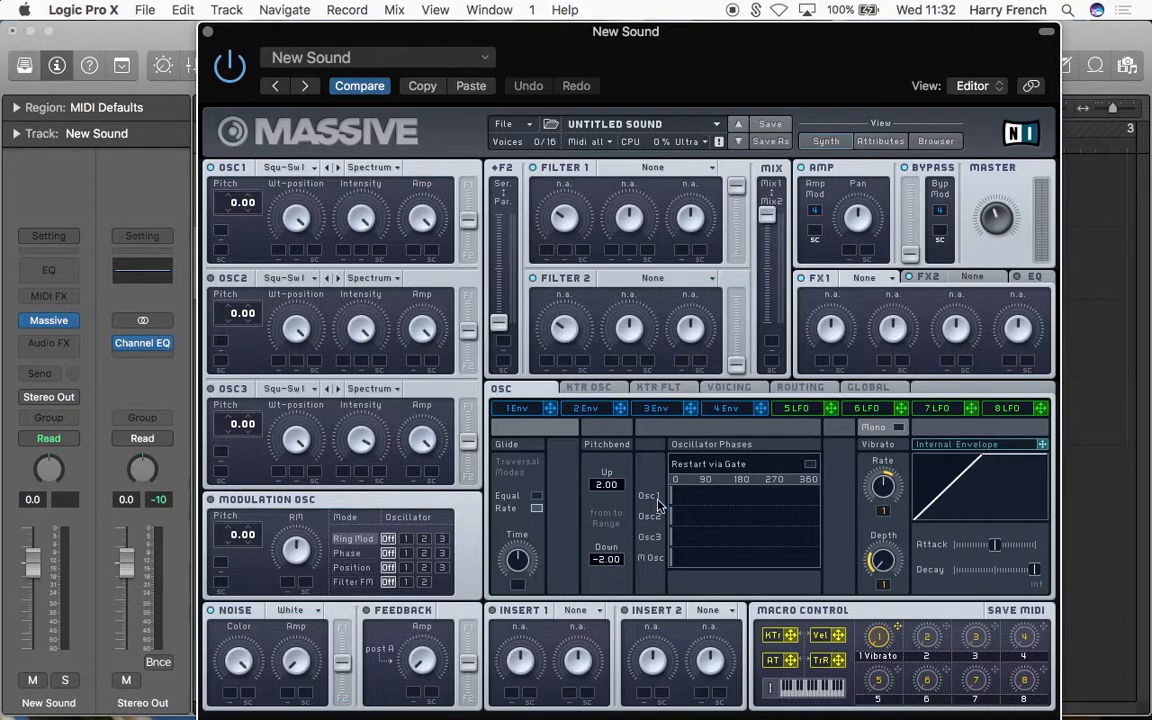
pyautogui.click(810, 466)
pyautogui.moveTo(706, 500); pyautogui.dragTo(741, 500)
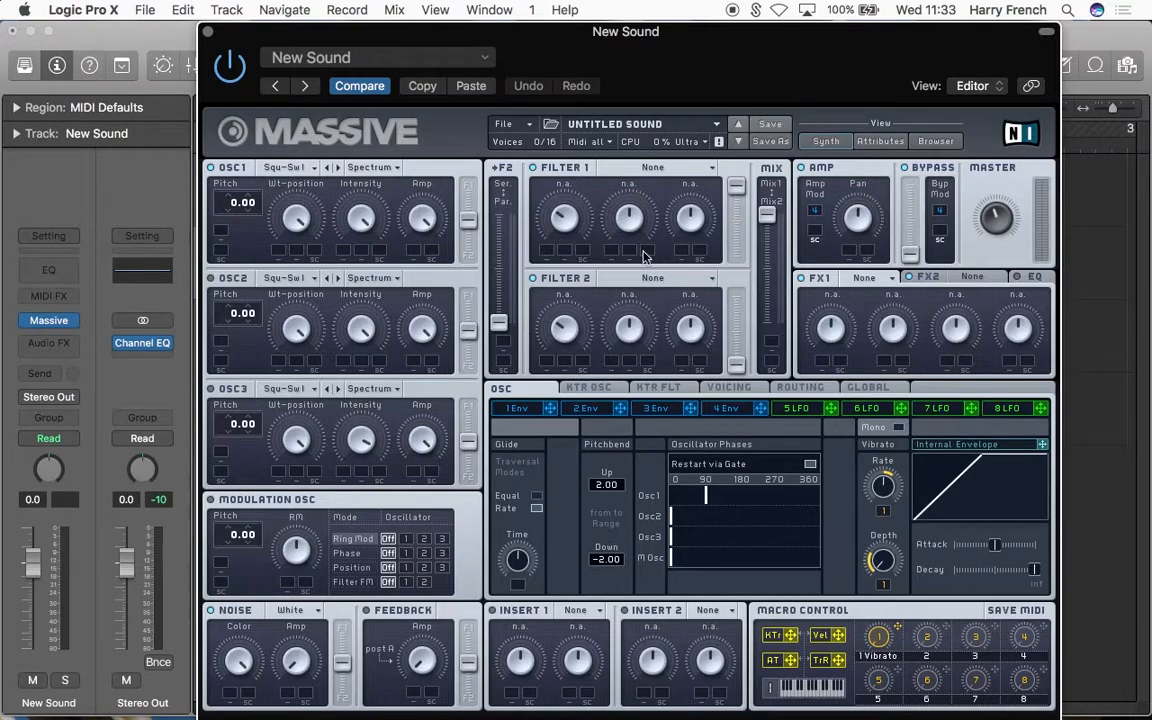
# Step: Shorten the Attack of envelope 4 to its minimum
pyautogui.click(727, 413)
pyautogui.moveTo(576, 548); pyautogui.dragTo(591, 589)
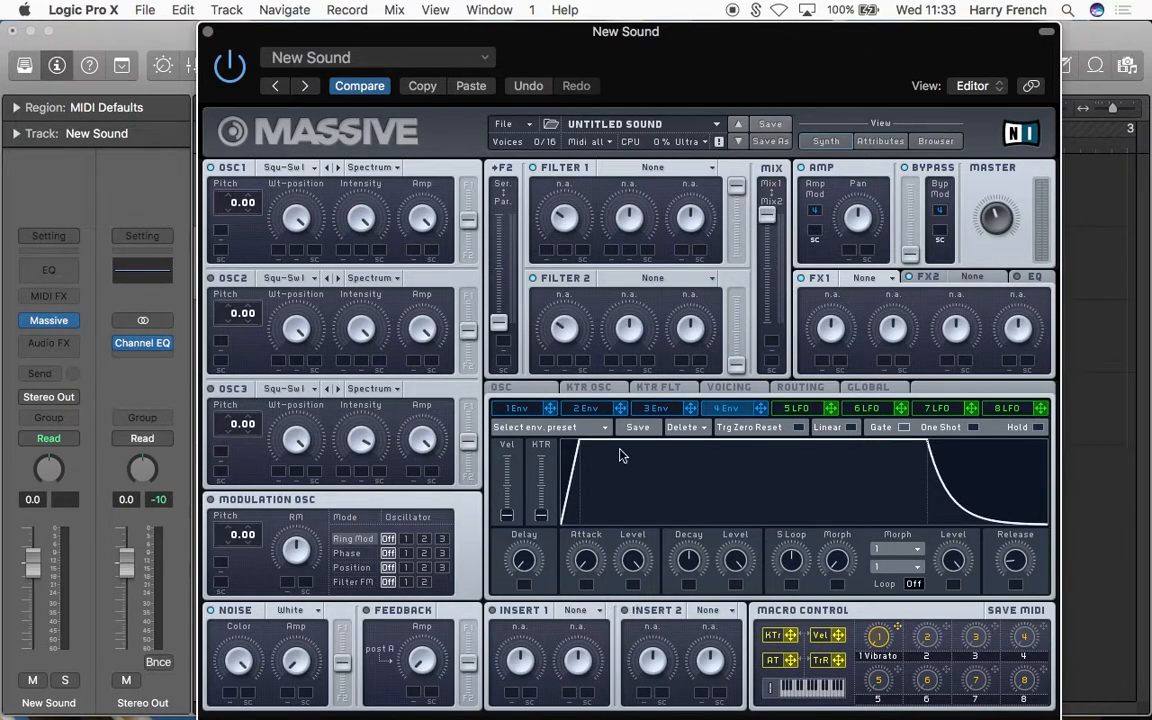
# Step: Change modulator 5 from an LFO to a Performer and assign it to OSC1's Amp
pyautogui.click(787, 411)
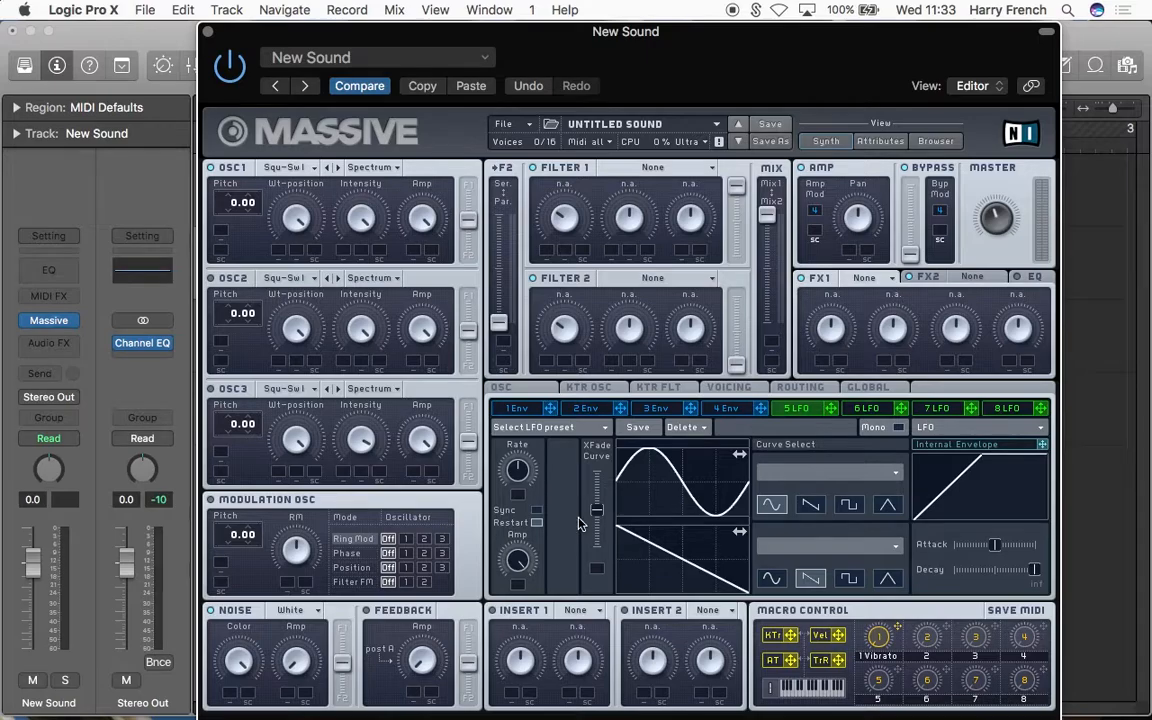
pyautogui.click(942, 433)
pyautogui.click(940, 442)
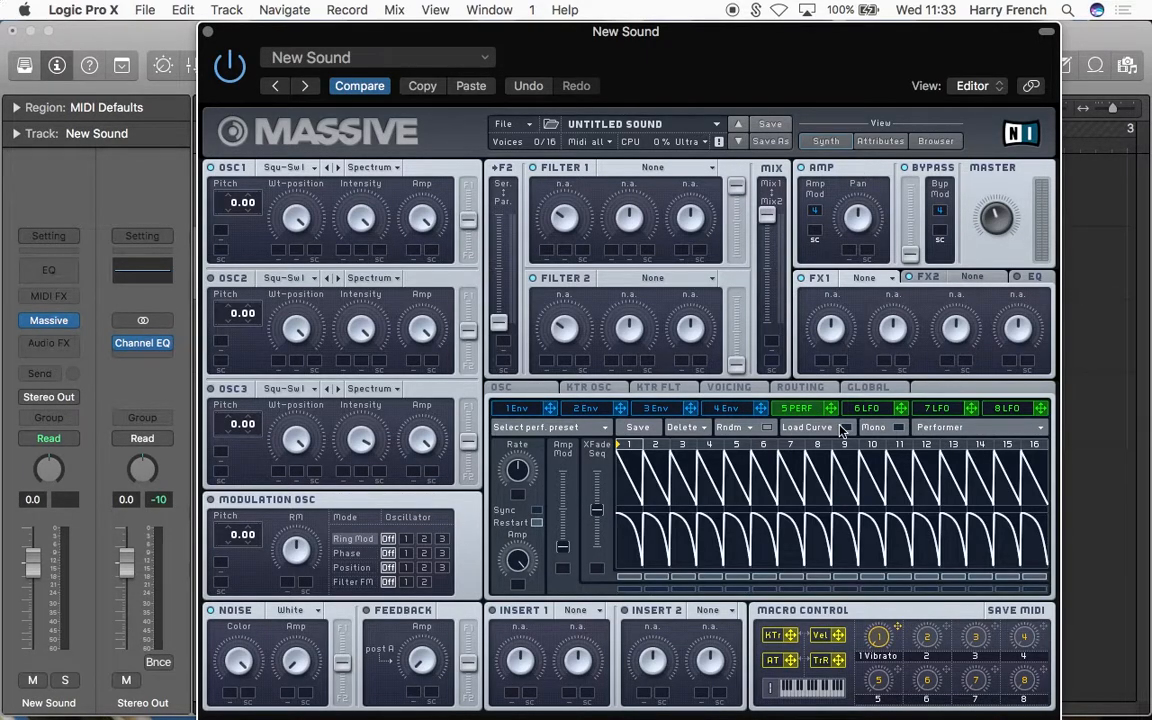
pyautogui.moveTo(830, 408)
pyautogui.mouseDown()
pyautogui.moveTo(419, 265)
pyautogui.moveTo(413, 252)
pyautogui.moveTo(419, 290)
pyautogui.mouseUp()
# Step: Raise the Performer's XFade Seq fully and redraw the upper sequence with a rising ramp on step 1 and flat high curves on steps 2 to 16
pyautogui.moveTo(597, 521); pyautogui.dragTo(596, 388)
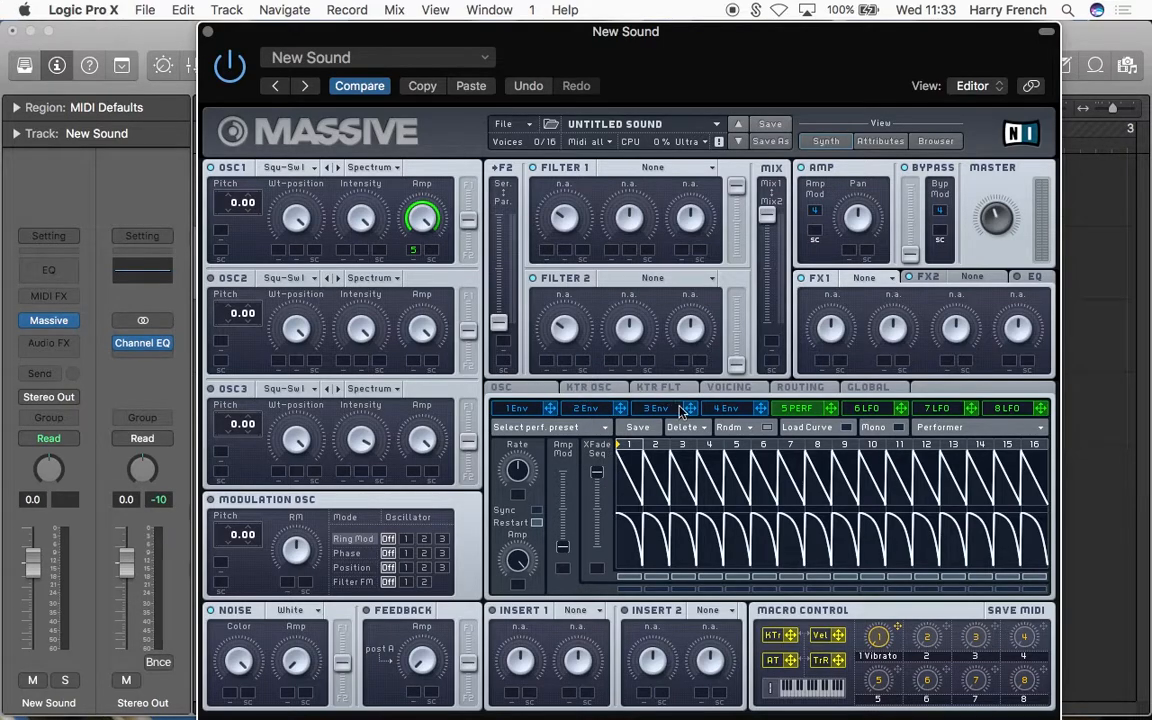
pyautogui.click(846, 428)
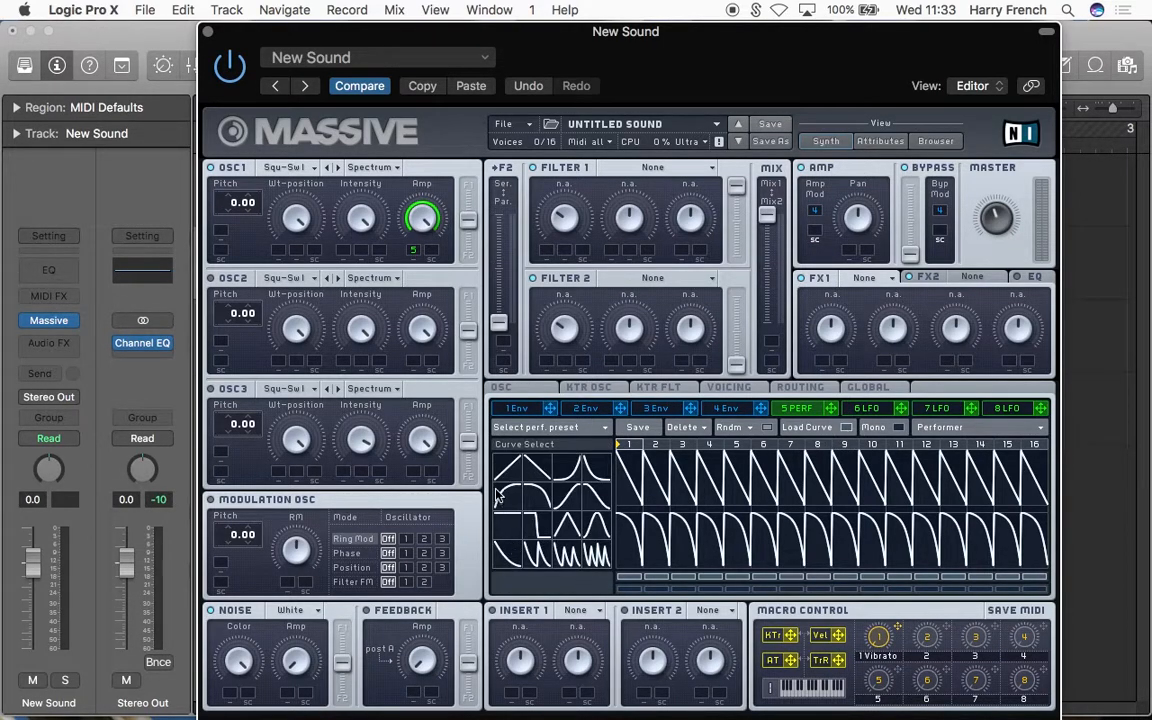
pyautogui.click(629, 484)
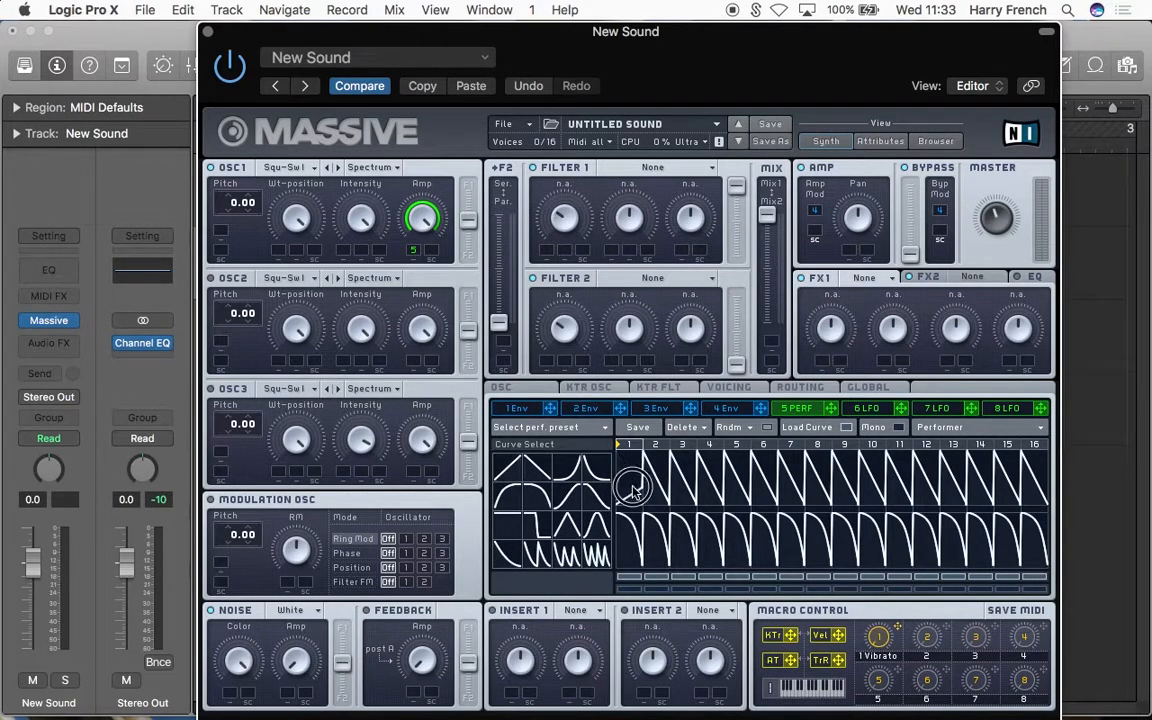
pyautogui.click(517, 523)
pyautogui.moveTo(662, 490)
pyautogui.mouseDown()
pyautogui.moveTo(662, 437)
pyautogui.moveTo(946, 315)
pyautogui.moveTo(1133, 285)
pyautogui.mouseUp()
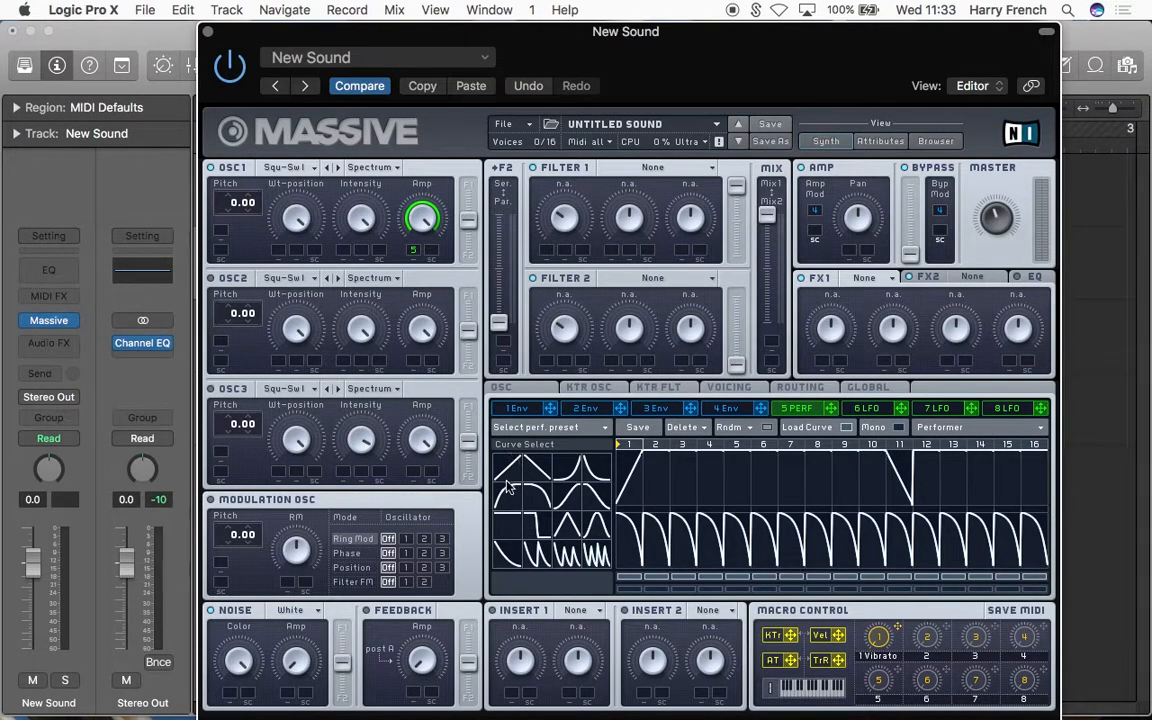
pyautogui.click(904, 458)
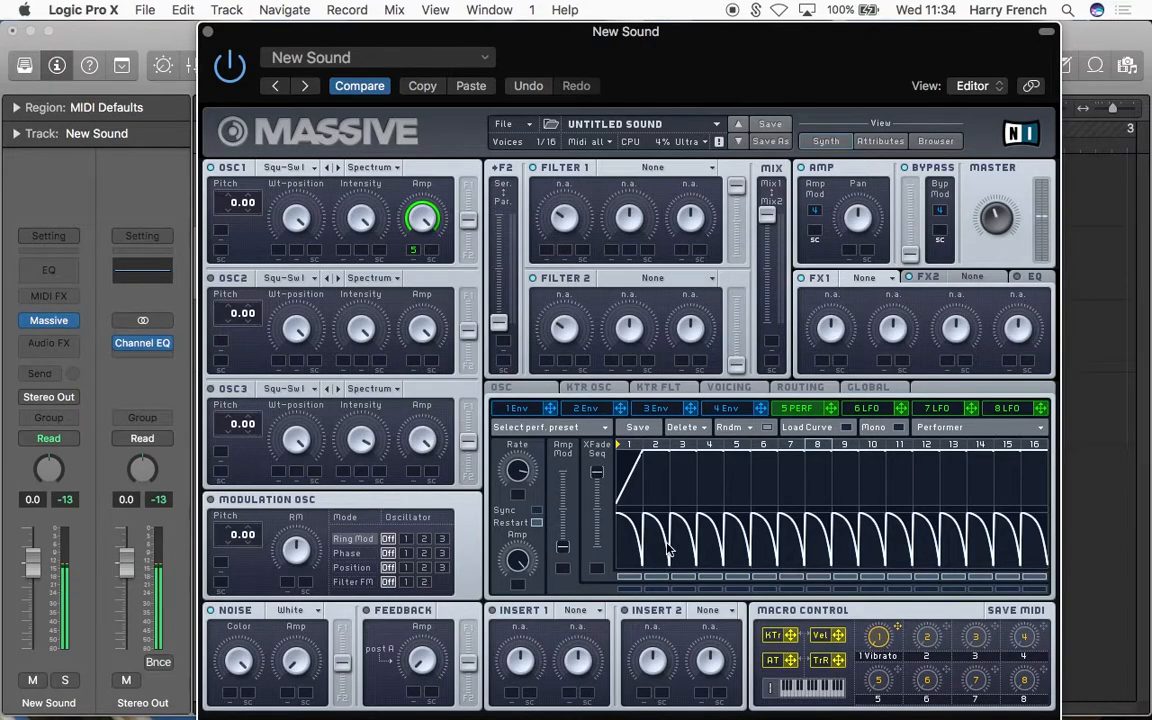
# Step: Assign envelope 1 to OSC1's pitch with a modulation amount of 64.00 and shorten the envelope's Attack to its minimum
pyautogui.click(517, 408)
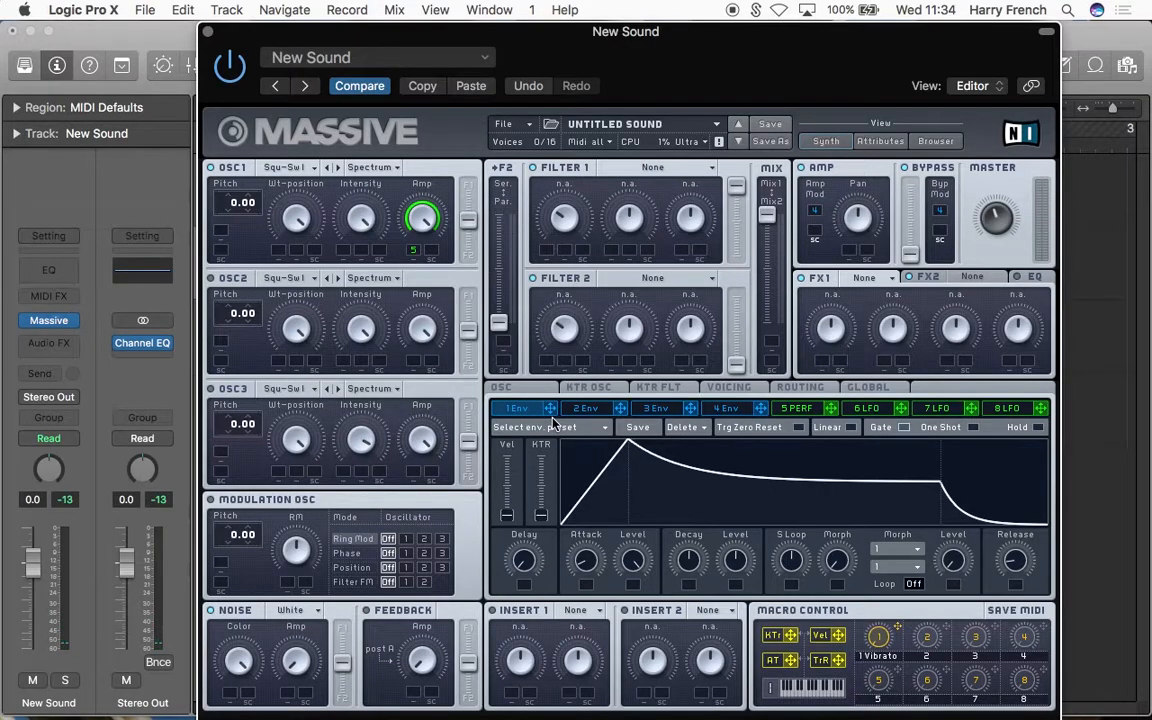
pyautogui.moveTo(551, 409); pyautogui.dragTo(224, 237)
pyautogui.moveTo(241, 235); pyautogui.dragTo(376, 5)
pyautogui.moveTo(583, 563); pyautogui.dragTo(527, 592)
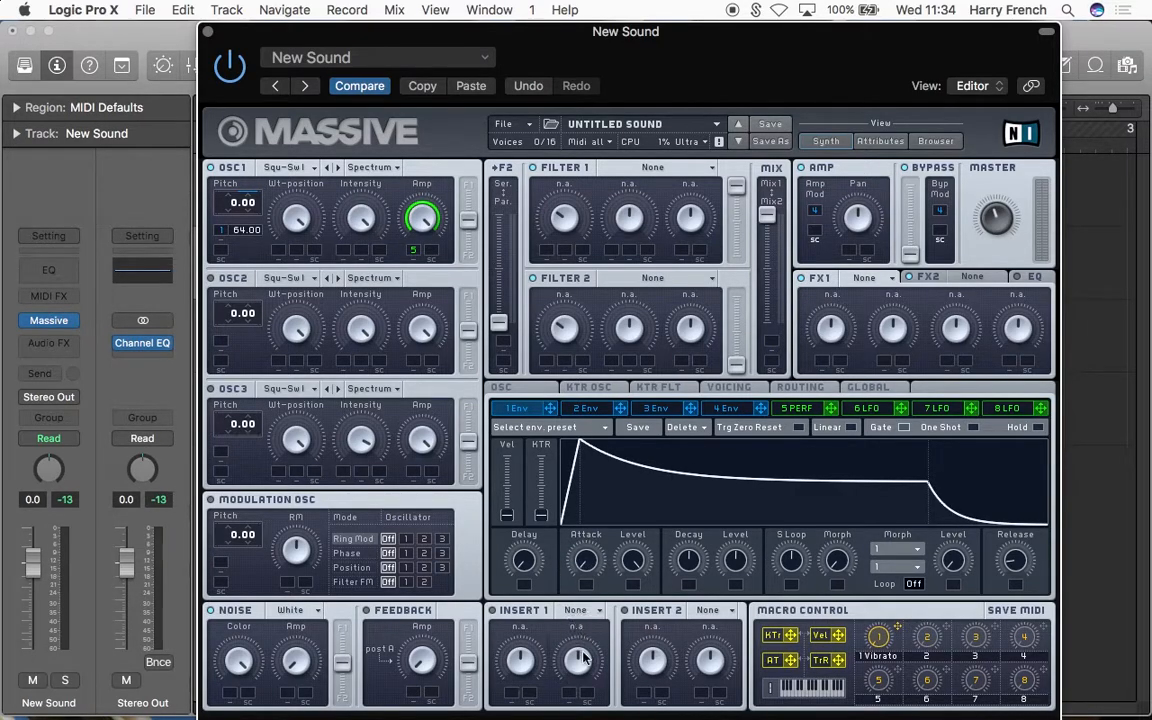
# Step: Lower envelope 1's decay Level to its minimum and shorten its Decay for a quick pitch drop
pyautogui.moveTo(740, 560); pyautogui.dragTo(697, 615)
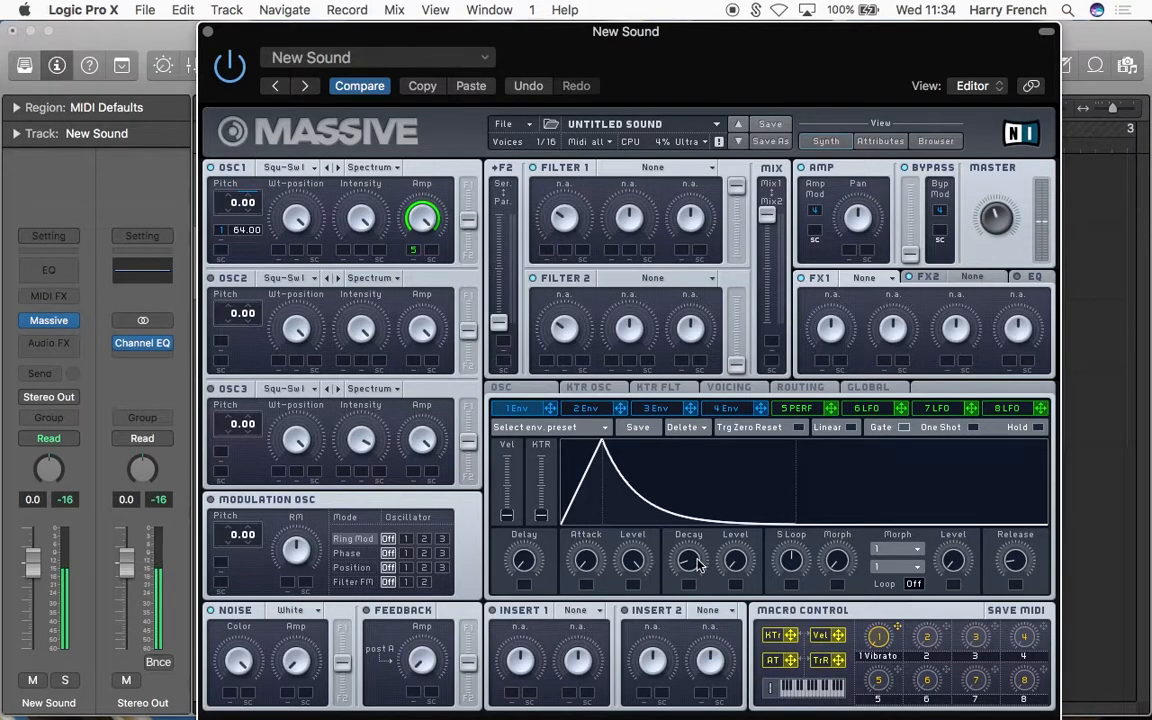
pyautogui.moveTo(693, 567); pyautogui.dragTo(693, 571)
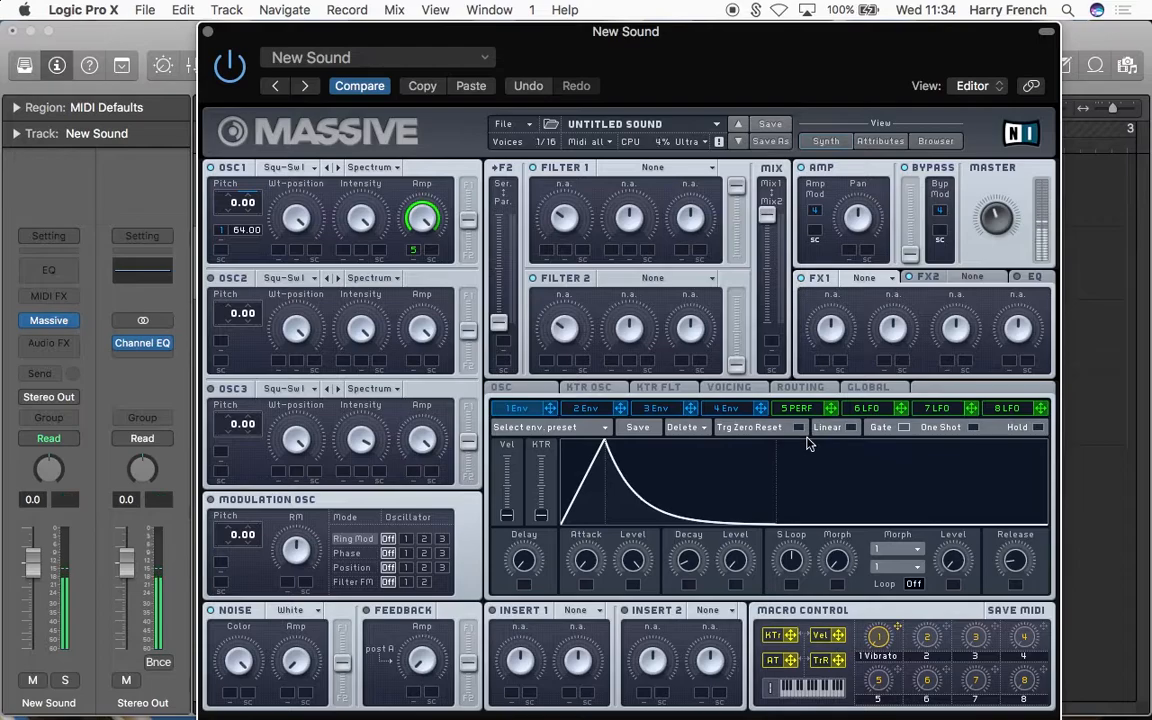
pyautogui.moveTo(808, 65)
pyautogui.mouseDown()
pyautogui.moveTo(812, 270)
pyautogui.moveTo(801, 61)
pyautogui.mouseUp()
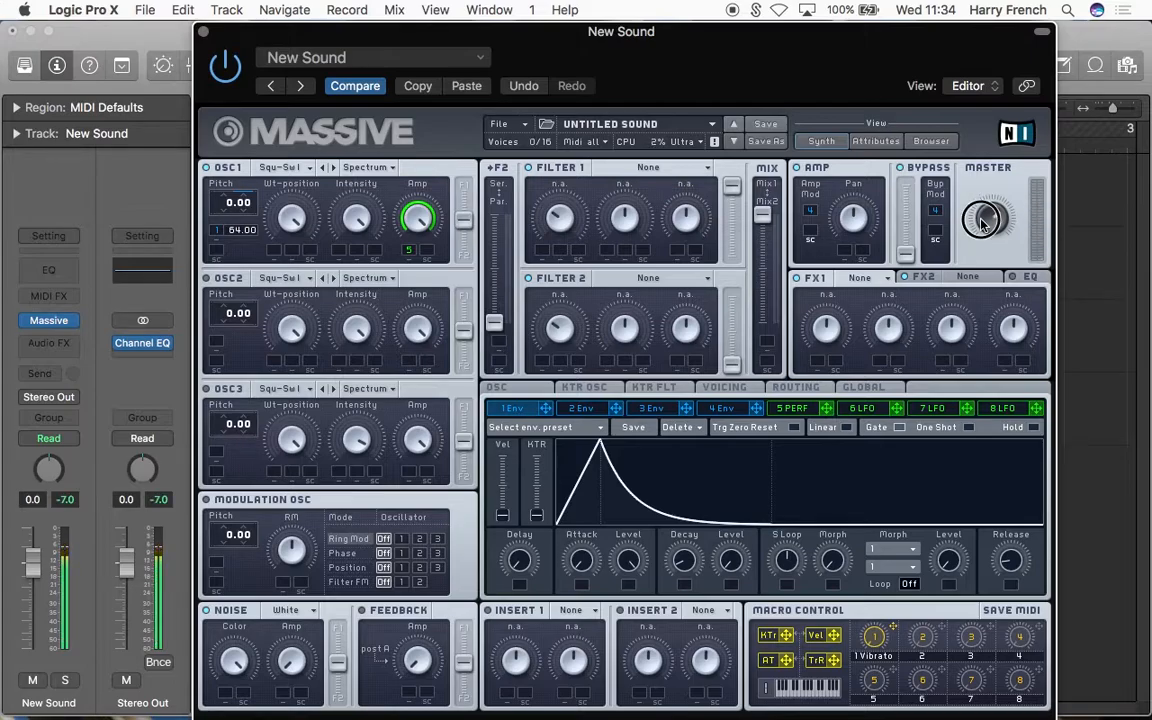
# Step: Review the Performer's curve and examine the transient's spectrum in the Stereo Out's Channel EQ analyzer
pyautogui.click(794, 408)
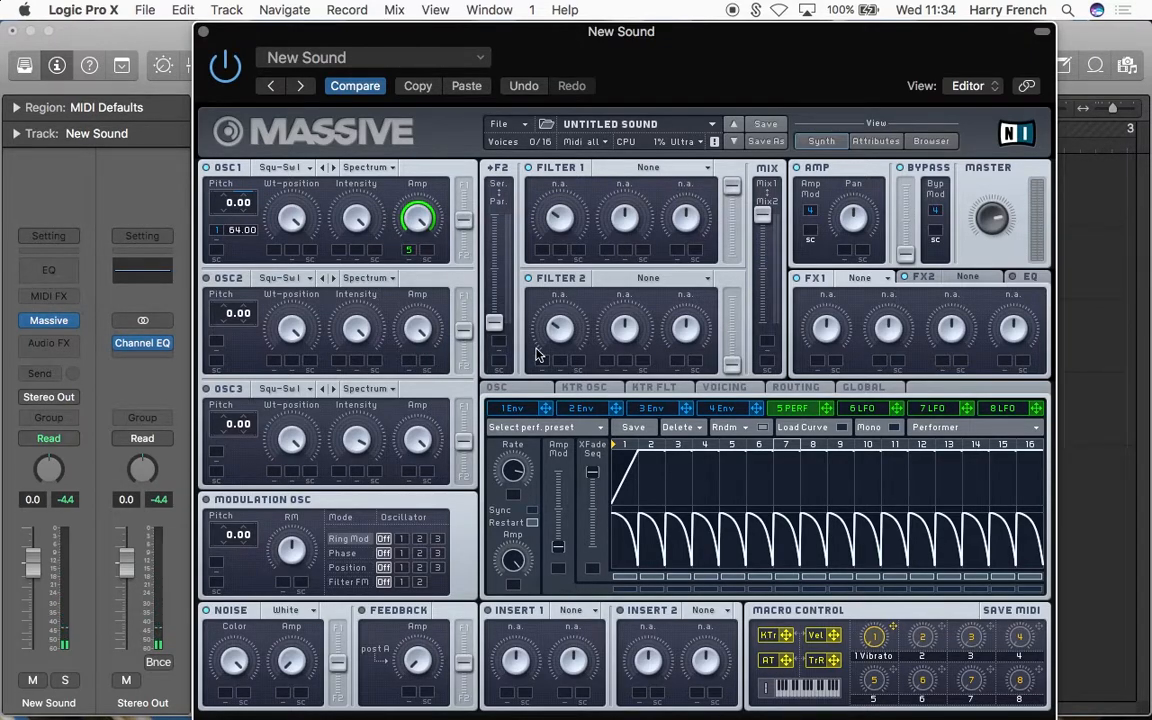
pyautogui.click(136, 345)
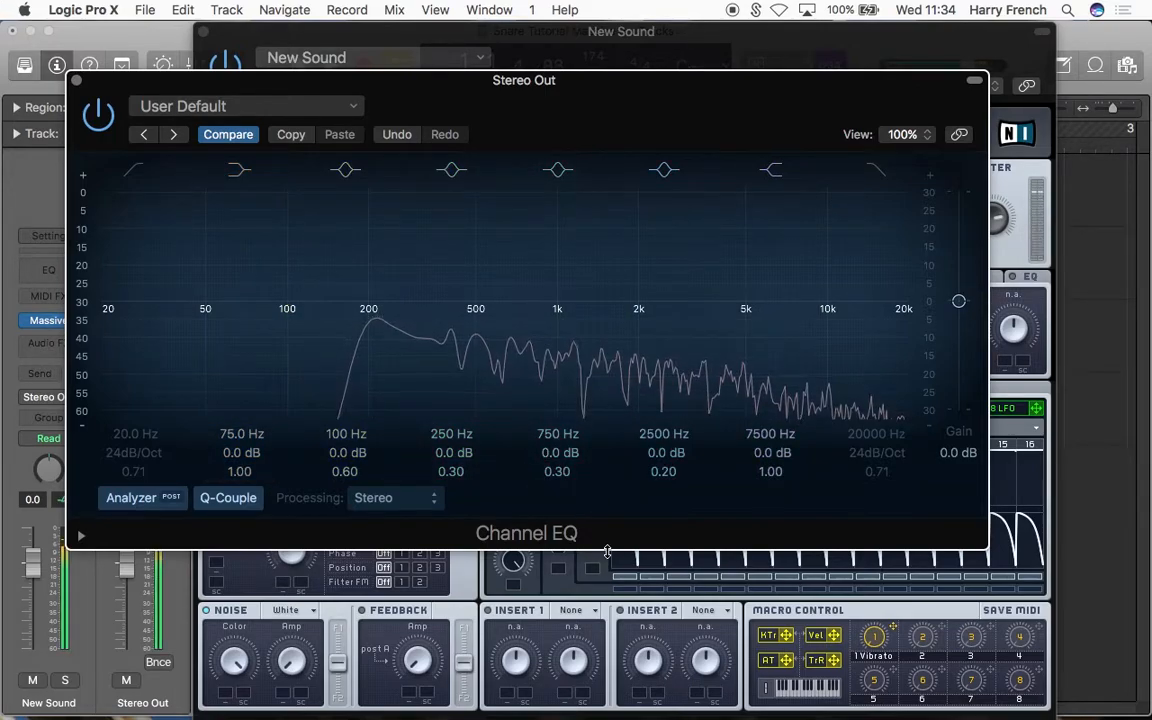
pyautogui.click(641, 62)
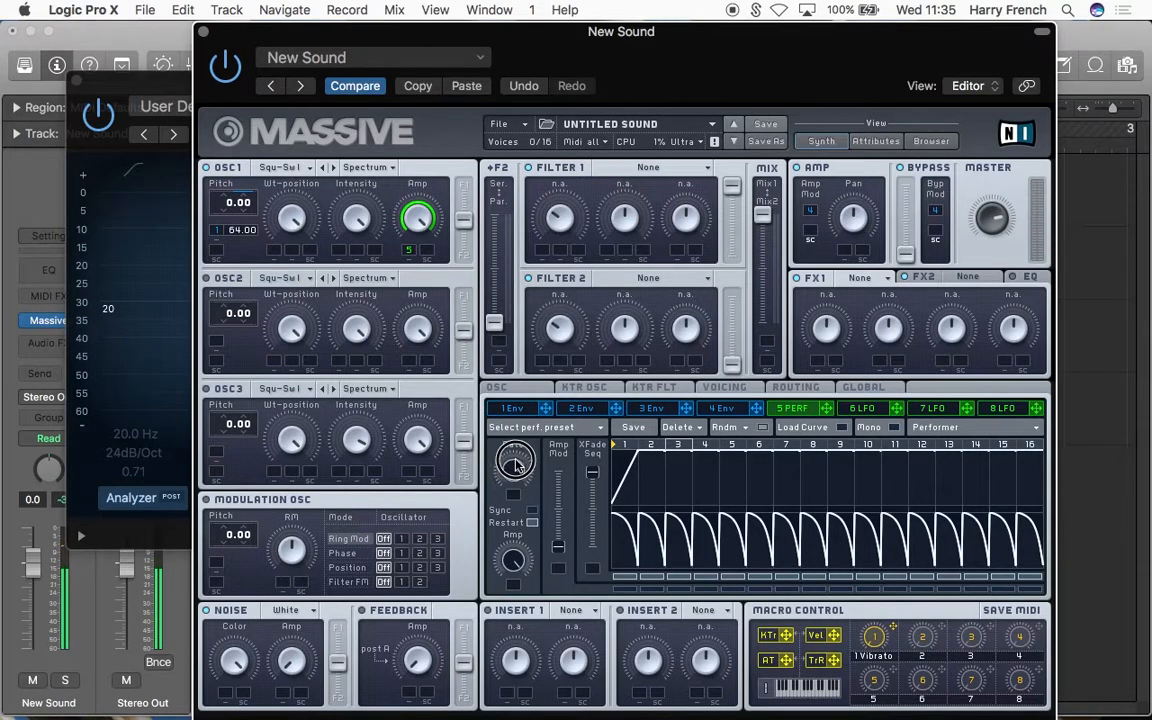
# Step: Set OSC2's wavetable to Sin-Triangle, assign envelope 2 to its Amp and lower the Amp to its minimum
pyautogui.click(278, 278)
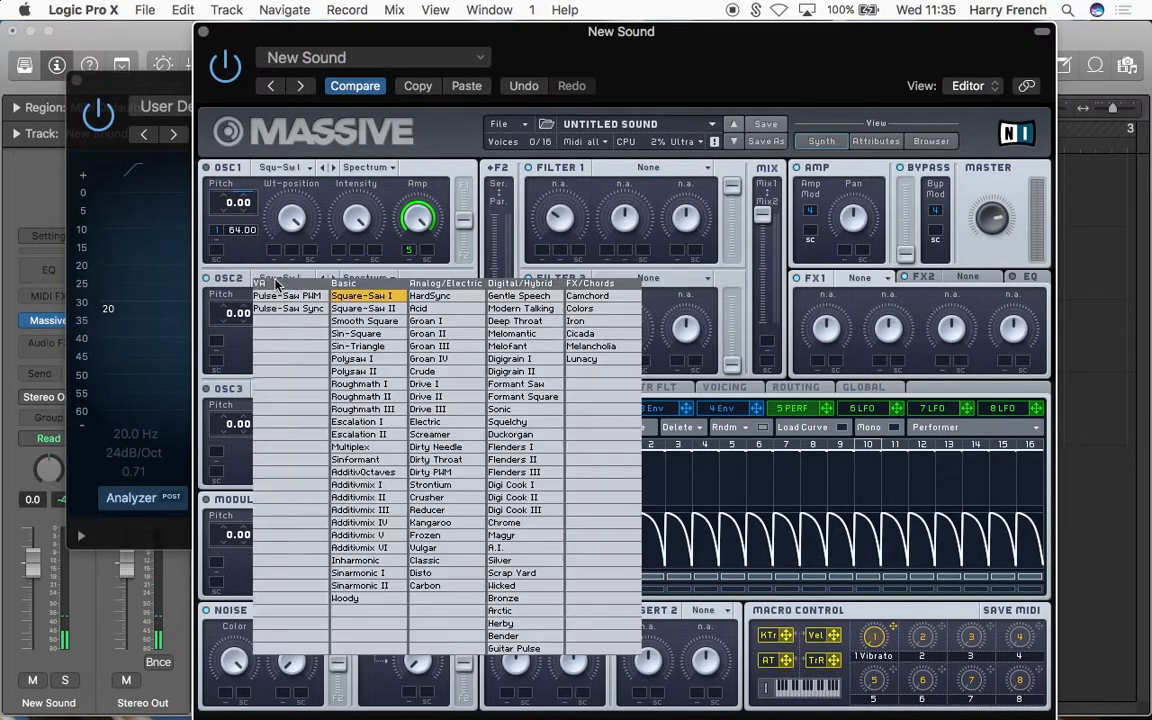
pyautogui.click(357, 346)
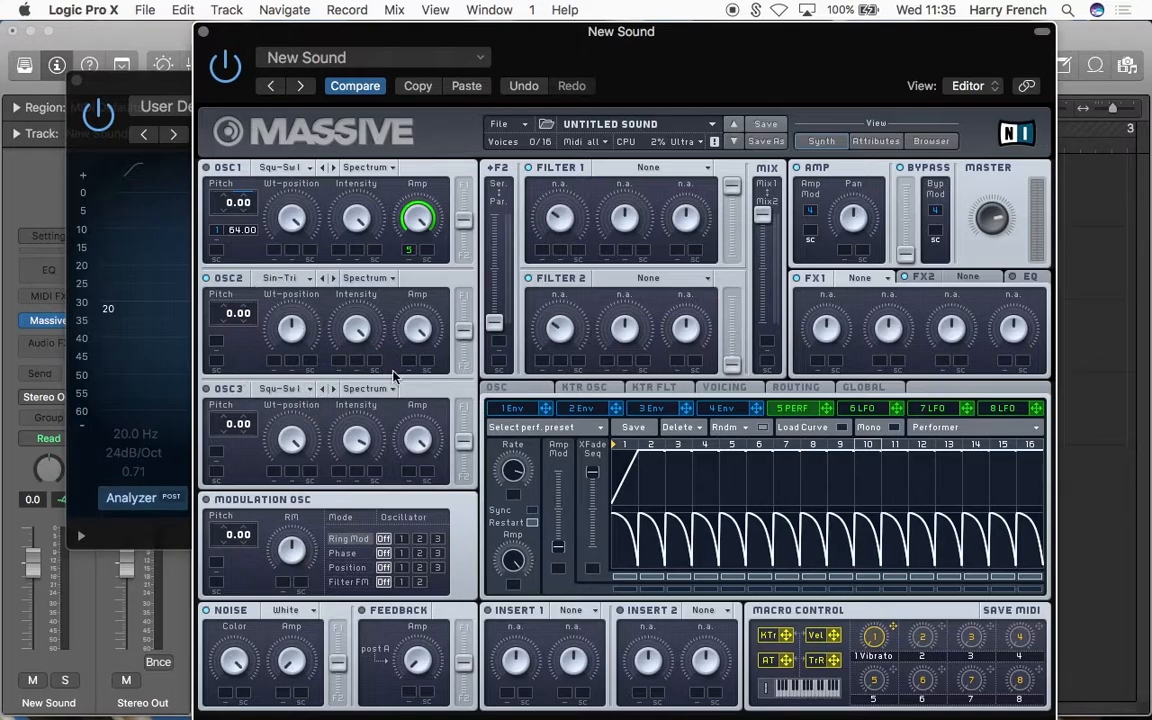
pyautogui.click(575, 409)
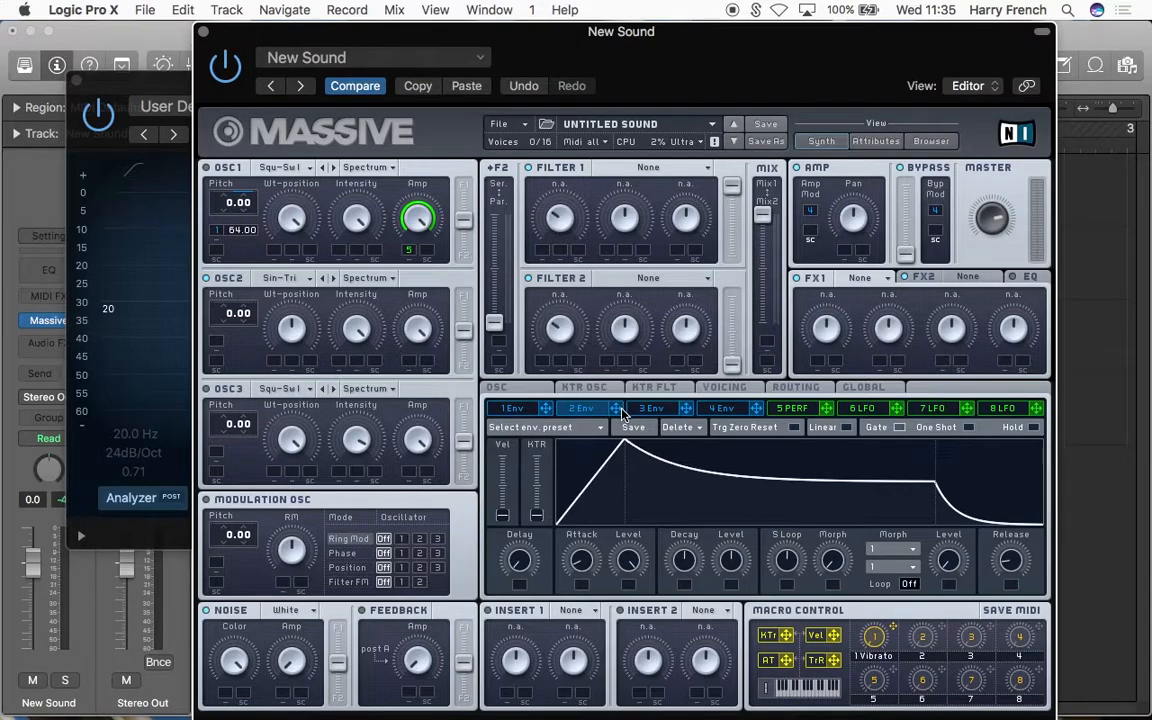
pyautogui.moveTo(408, 362); pyautogui.dragTo(370, 300)
# Step: Shape envelope 2 with its decay Level at minimum, a shorter Decay and the Attack at minimum
pyautogui.moveTo(725, 567); pyautogui.dragTo(725, 625)
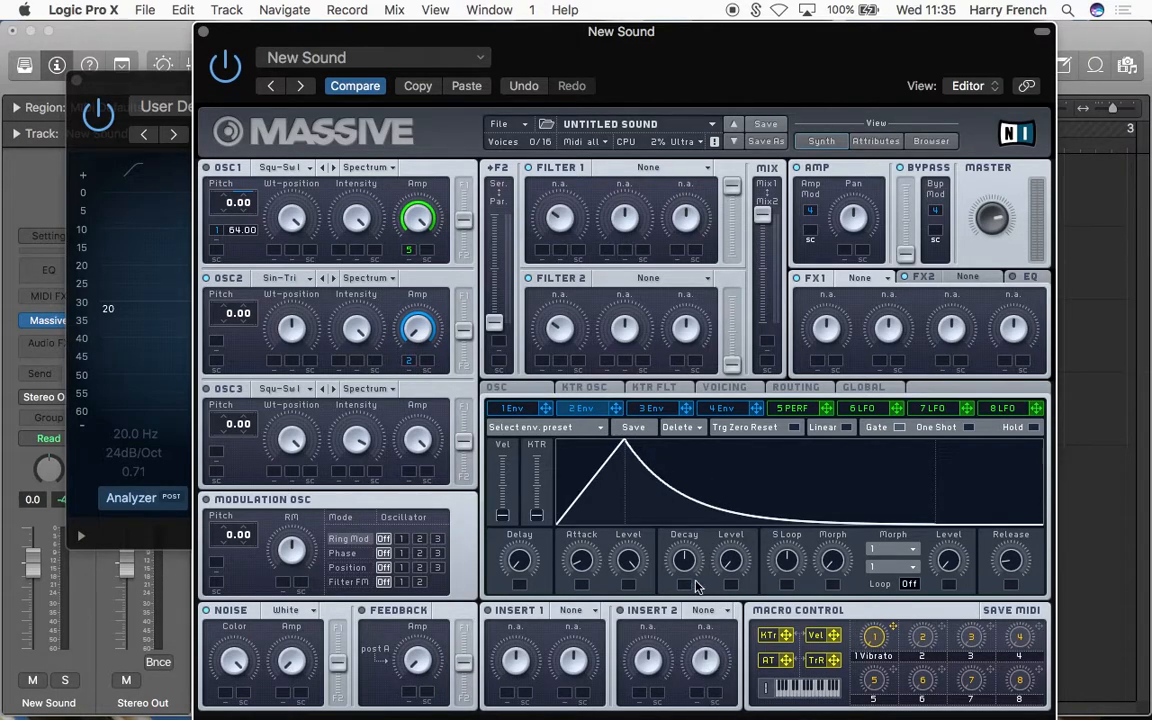
pyautogui.moveTo(681, 563); pyautogui.dragTo(690, 605)
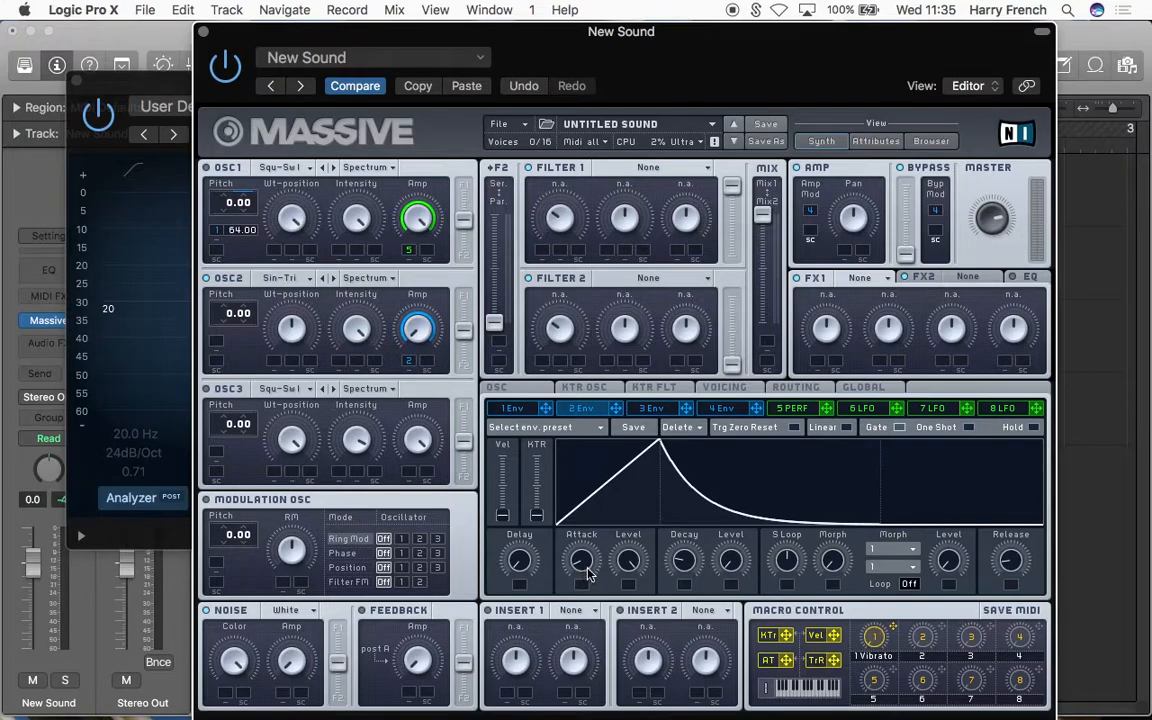
pyautogui.moveTo(583, 578); pyautogui.dragTo(582, 600)
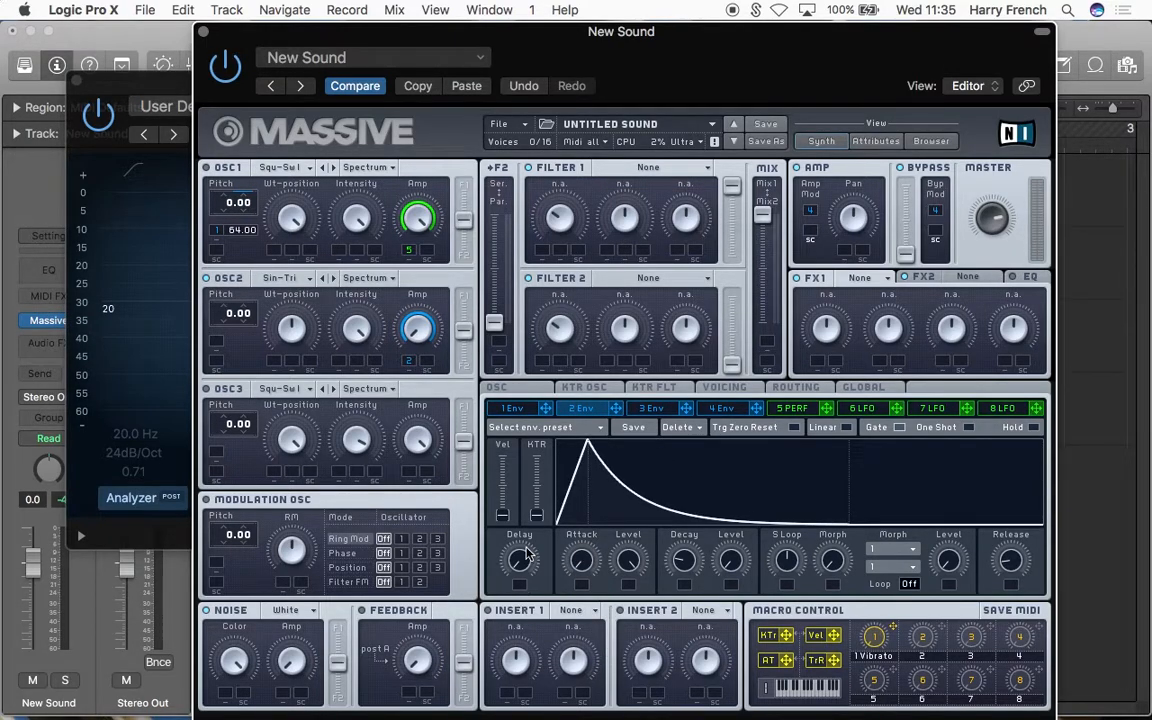
# Step: Try envelope 2's Delay against no delay and leave it raised so OSC2's body starts after the transient
pyautogui.moveTo(521, 557); pyautogui.dragTo(517, 527)
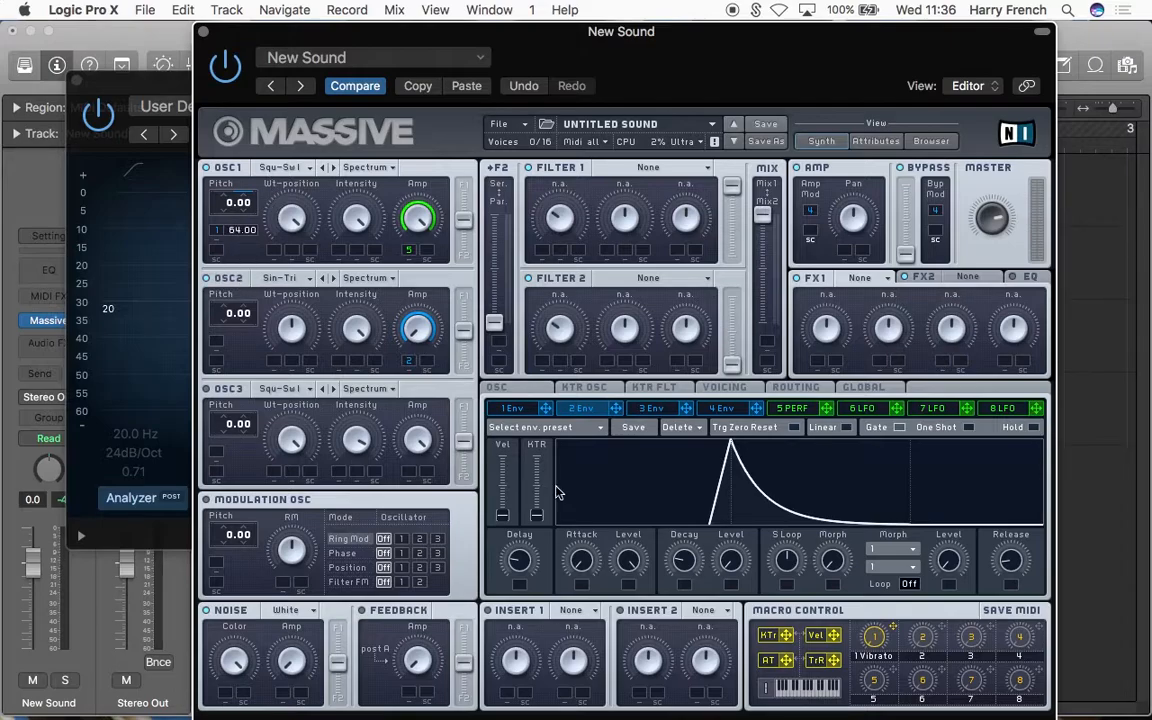
pyautogui.moveTo(519, 561); pyautogui.dragTo(530, 638)
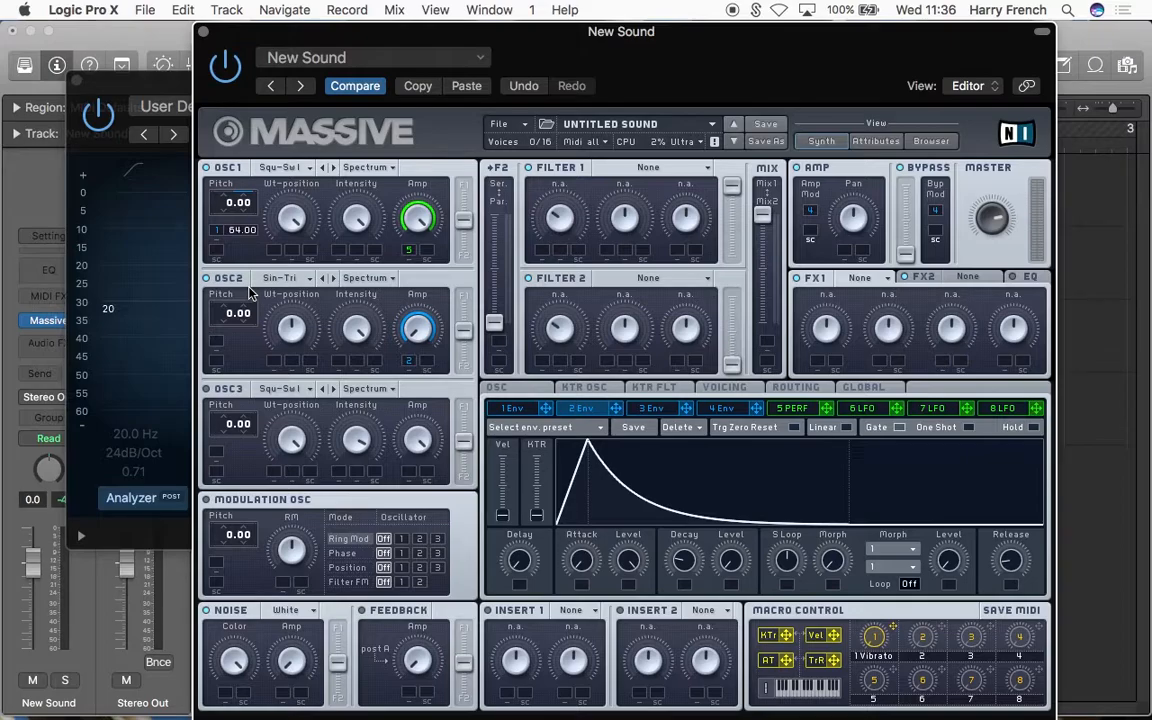
pyautogui.moveTo(651, 62); pyautogui.dragTo(715, 62)
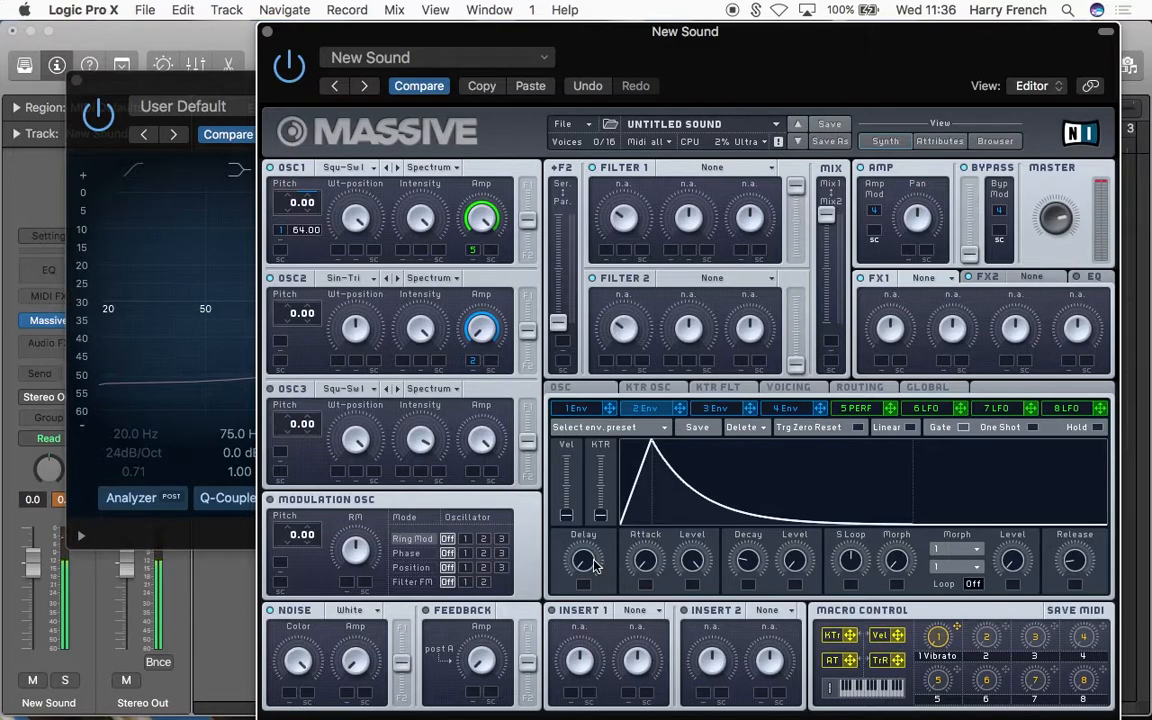
pyautogui.moveTo(584, 569)
pyautogui.mouseDown()
pyautogui.moveTo(586, 534)
pyautogui.moveTo(595, 572)
pyautogui.mouseUp()
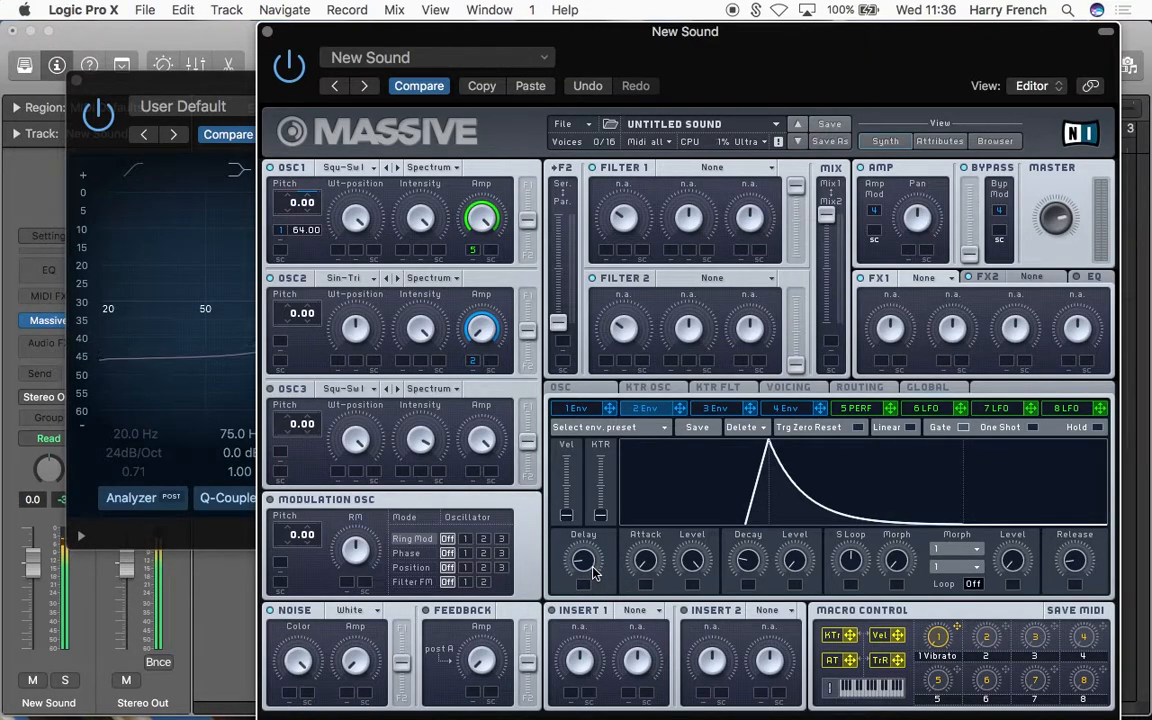
# Step: Arrange the Massive and Channel EQ windows to examine the combined transient and body in the analyzer
pyautogui.moveTo(366, 45); pyautogui.dragTo(360, 197)
pyautogui.moveTo(496, 114); pyautogui.dragTo(498, 356)
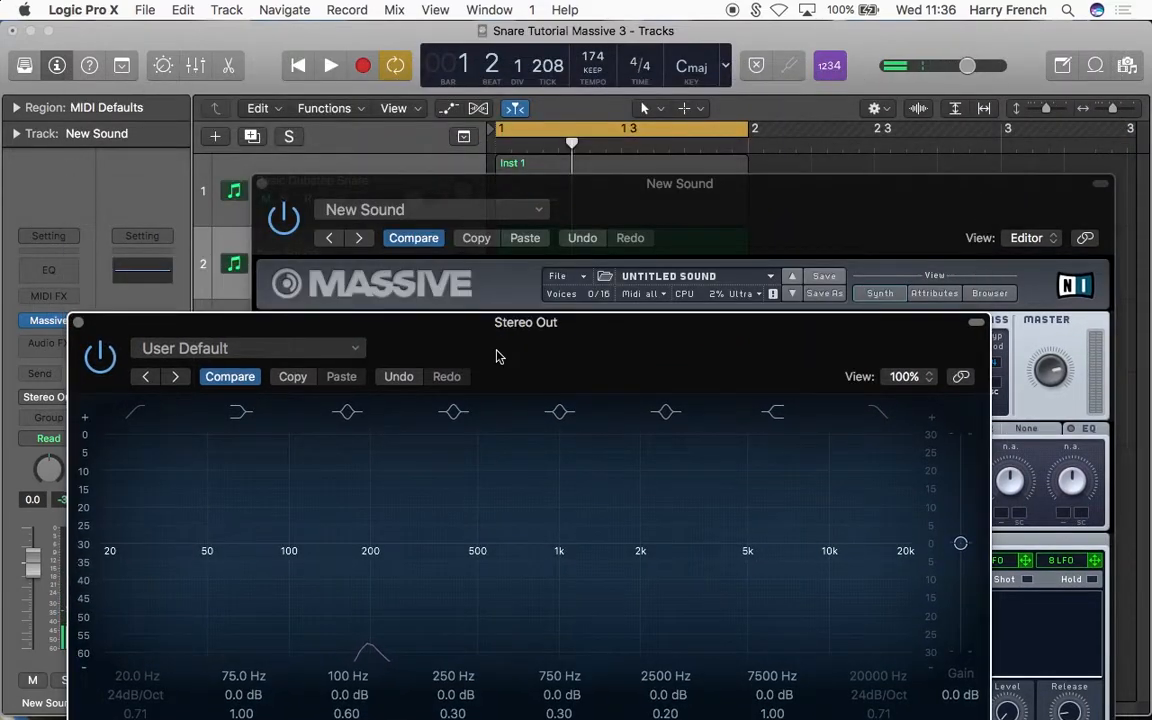
pyautogui.moveTo(720, 188); pyautogui.dragTo(730, 37)
pyautogui.moveTo(198, 322); pyautogui.dragTo(175, 257)
pyautogui.click(670, 85)
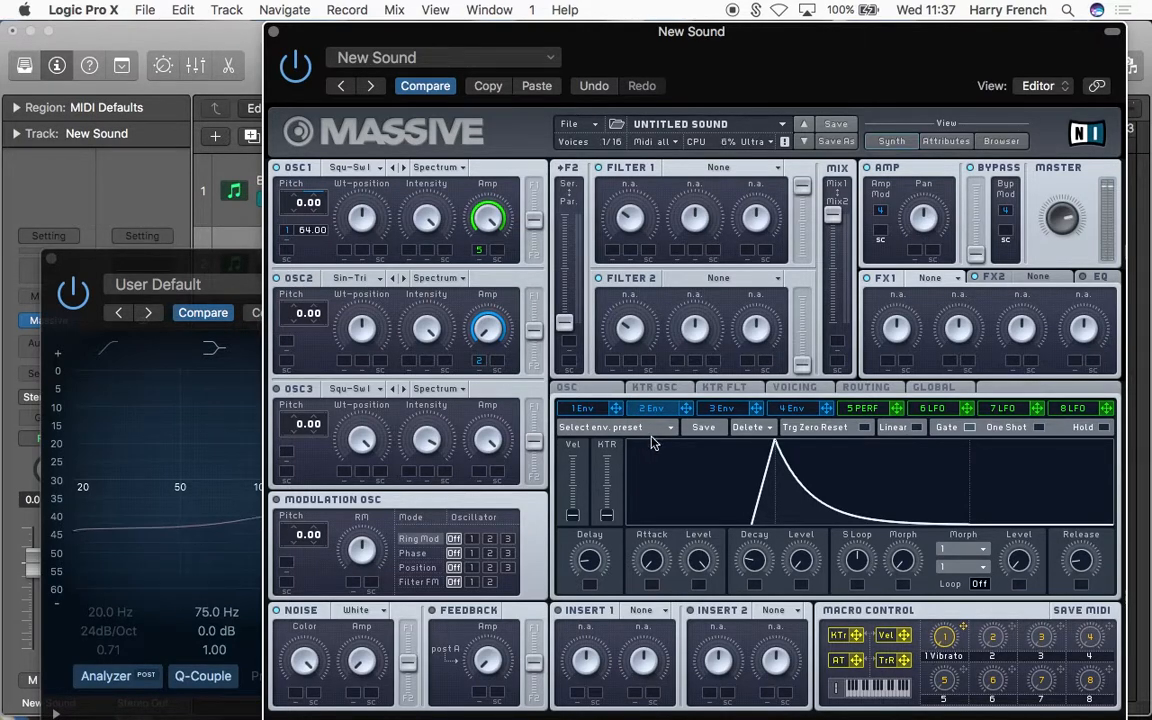
# Step: Assign envelope 3 to the Noise section's Amp as a modulation source
pyautogui.click(712, 409)
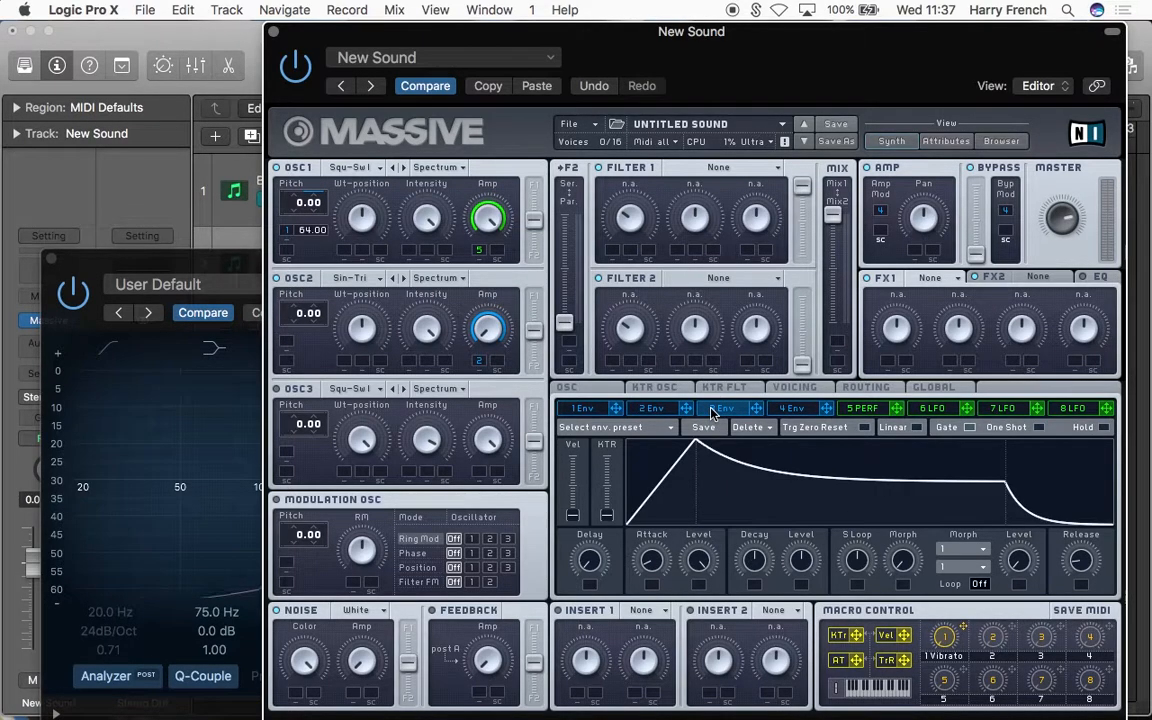
pyautogui.moveTo(357, 706); pyautogui.dragTo(356, 696)
pyautogui.moveTo(340, 652); pyautogui.dragTo(308, 590)
# Step: Shape envelope 3 with its decay Level at minimum, a shorter Decay and a longer Attack
pyautogui.moveTo(803, 555); pyautogui.dragTo(784, 638)
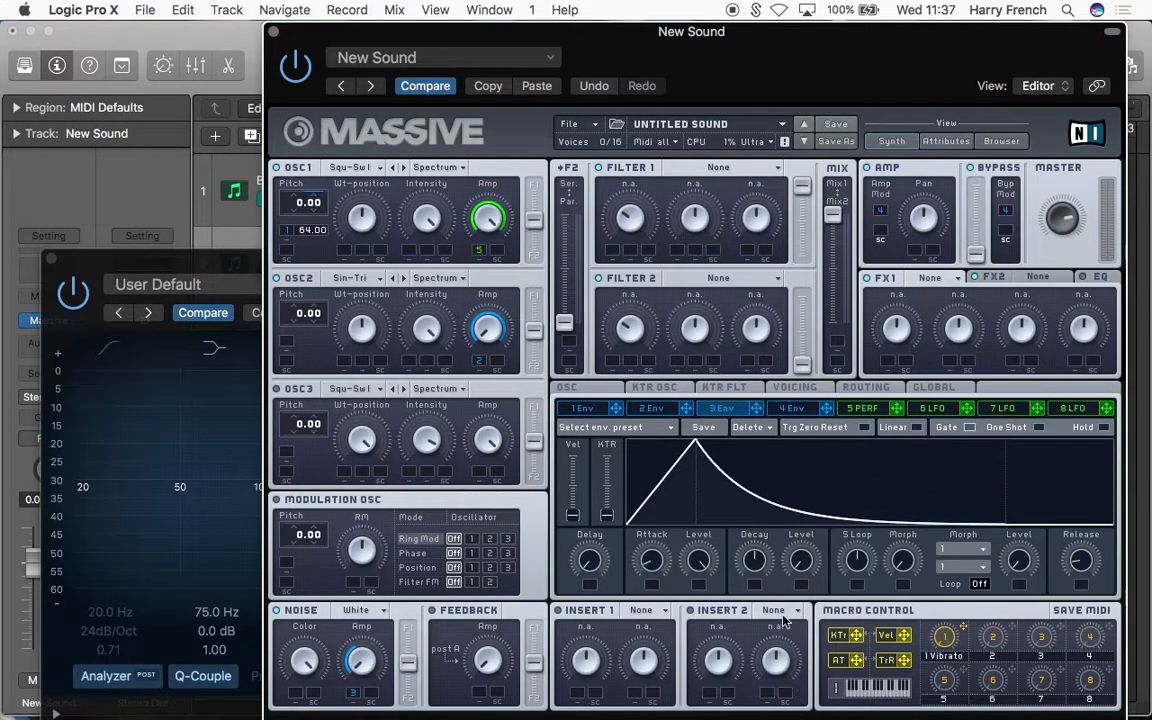
pyautogui.moveTo(757, 562); pyautogui.dragTo(757, 585)
pyautogui.moveTo(658, 563); pyautogui.dragTo(660, 533)
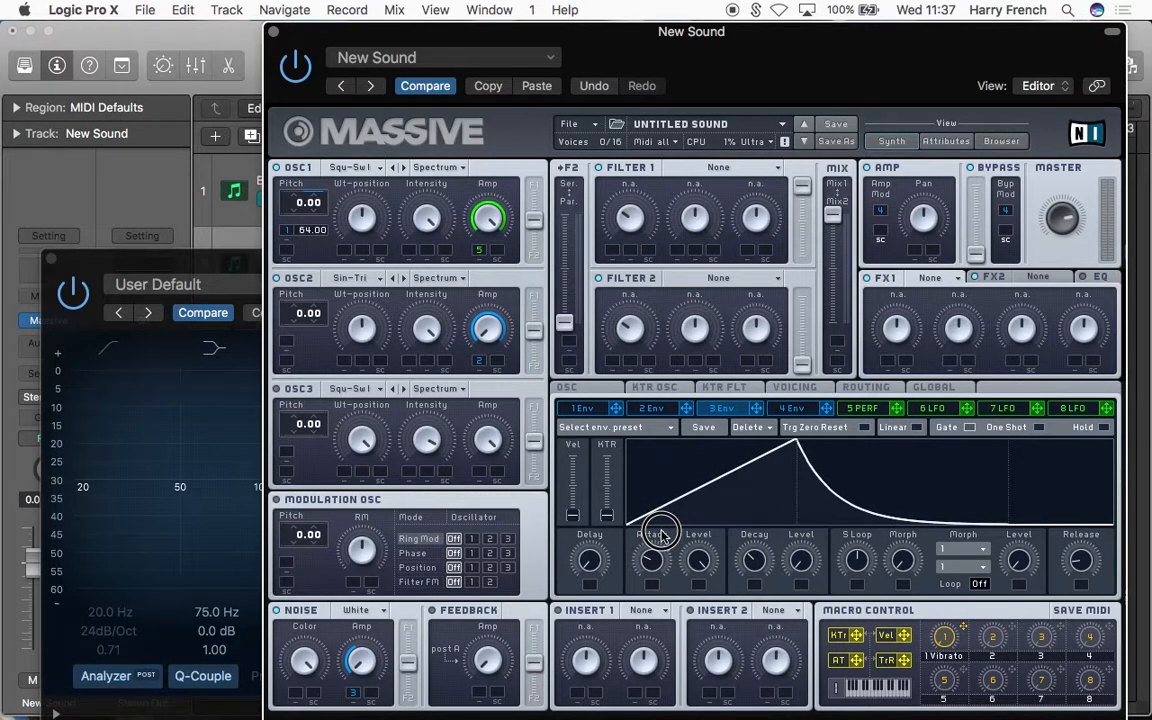
# Step: Lower the noise Color slightly and increase envelope 3's modulation amount on the noise Amp
pyautogui.moveTo(310, 670); pyautogui.dragTo(316, 684)
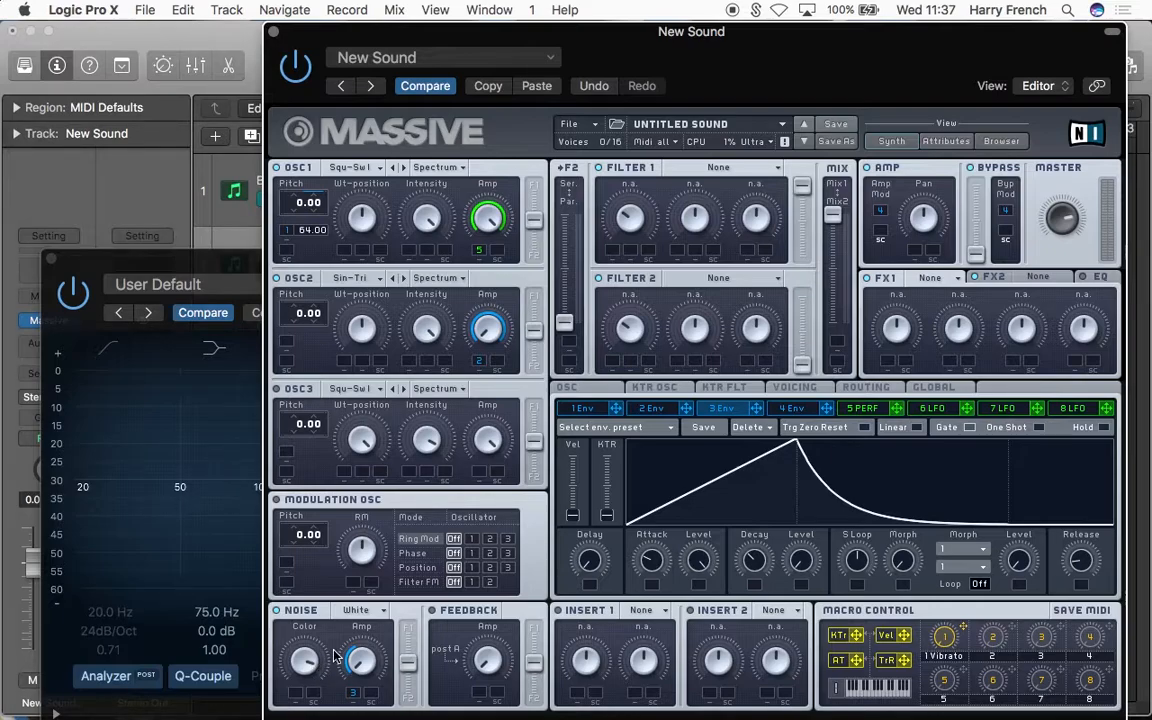
pyautogui.moveTo(308, 668)
pyautogui.mouseDown()
pyautogui.moveTo(310, 688)
pyautogui.moveTo(304, 671)
pyautogui.mouseUp()
pyautogui.moveTo(348, 690); pyautogui.dragTo(352, 666)
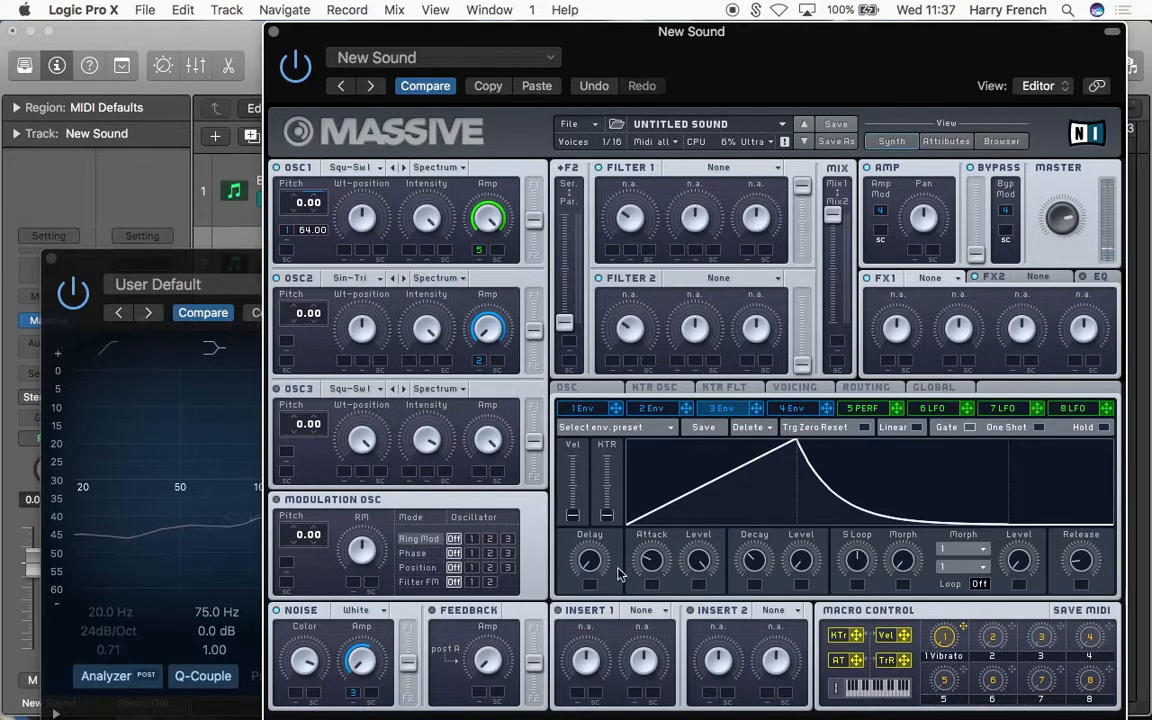
# Step: Try envelope 3's Attack at its minimum on the noise tail
pyautogui.moveTo(239, 257); pyautogui.dragTo(257, 116)
pyautogui.click(717, 68)
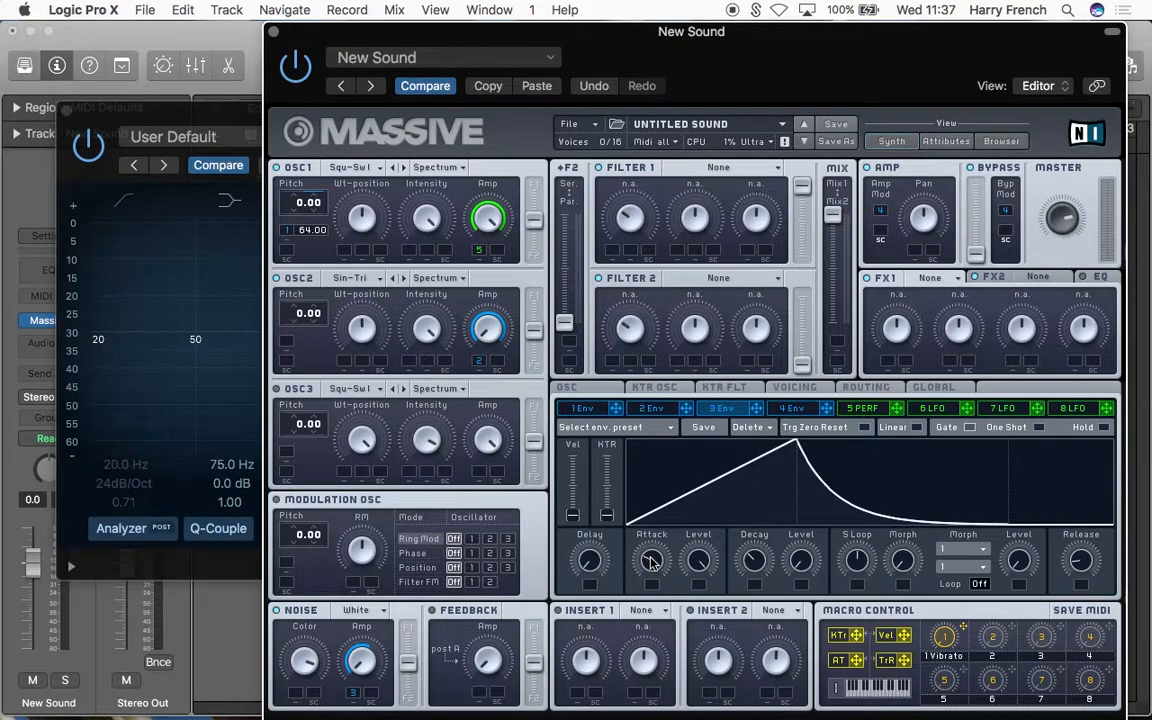
pyautogui.moveTo(651, 563)
pyautogui.mouseDown()
pyautogui.moveTo(653, 537)
pyautogui.moveTo(658, 562)
pyautogui.mouseUp()
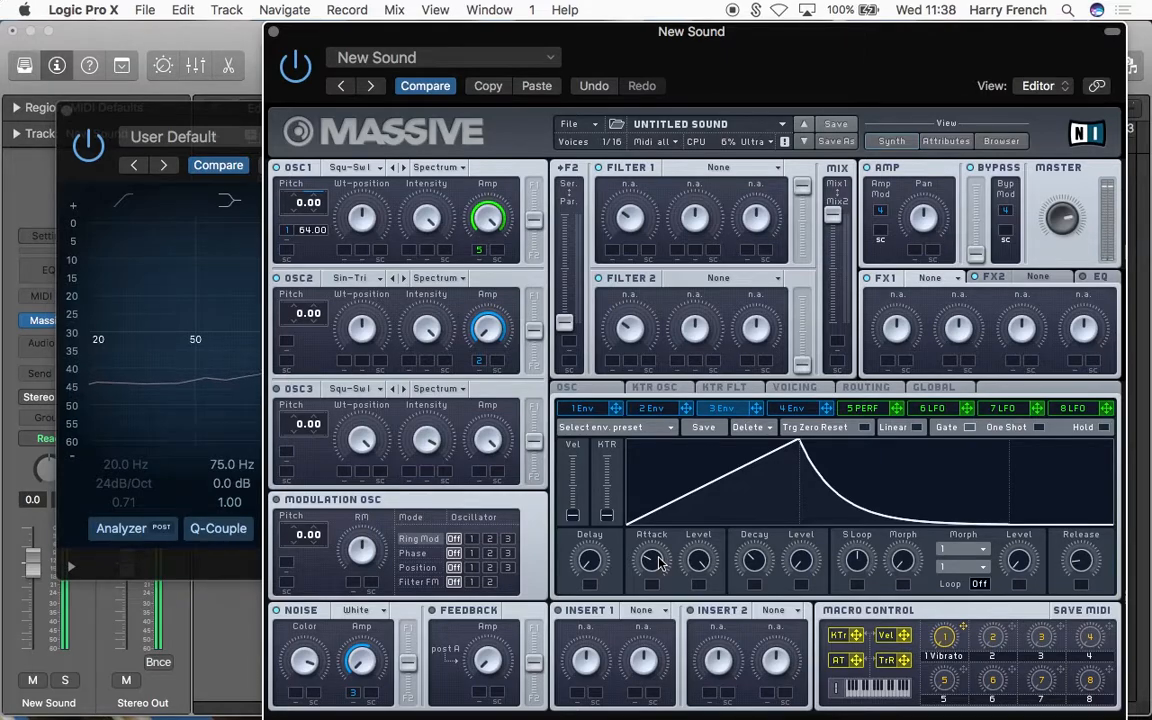
pyautogui.moveTo(659, 563); pyautogui.dragTo(659, 625)
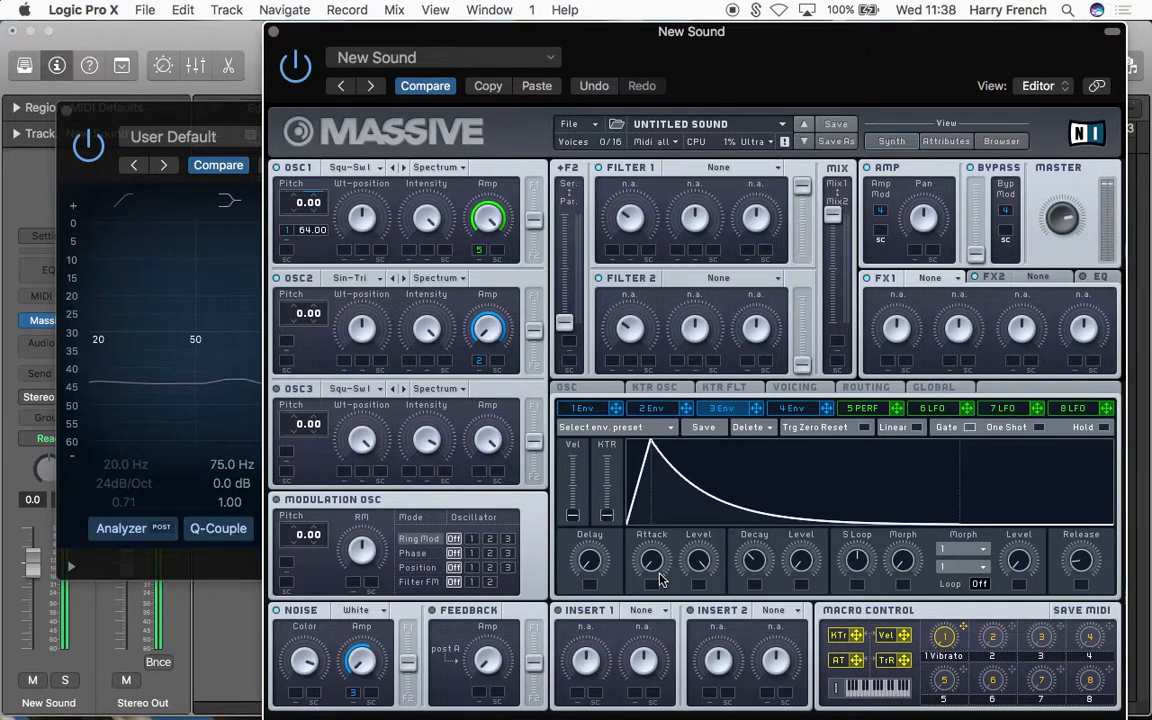
# Step: Check the noise tail's spectrum in the Channel EQ analyzer and lengthen envelope 3's Attack again
pyautogui.moveTo(661, 33); pyautogui.dragTo(606, 347)
pyautogui.moveTo(561, 148); pyautogui.dragTo(387, 391)
pyautogui.moveTo(848, 335); pyautogui.dragTo(835, 4)
pyautogui.moveTo(191, 361); pyautogui.dragTo(319, 216)
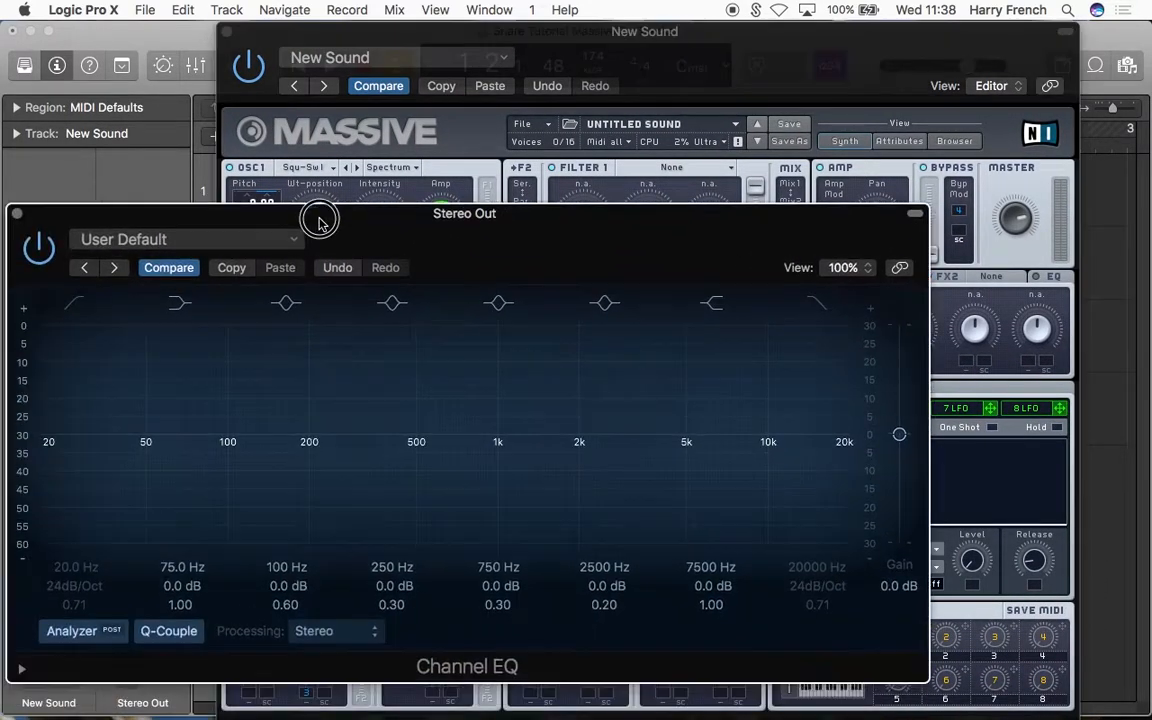
pyautogui.click(666, 82)
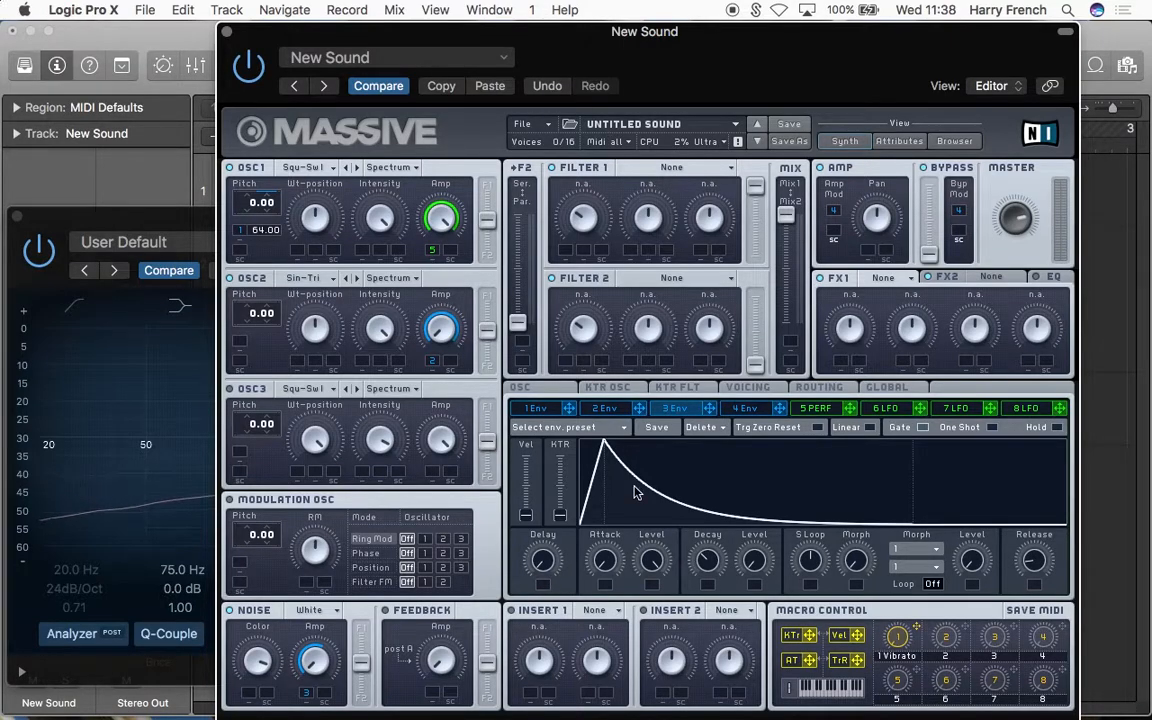
pyautogui.moveTo(614, 566)
pyautogui.mouseDown()
pyautogui.moveTo(607, 522)
pyautogui.moveTo(614, 562)
pyautogui.mouseUp()
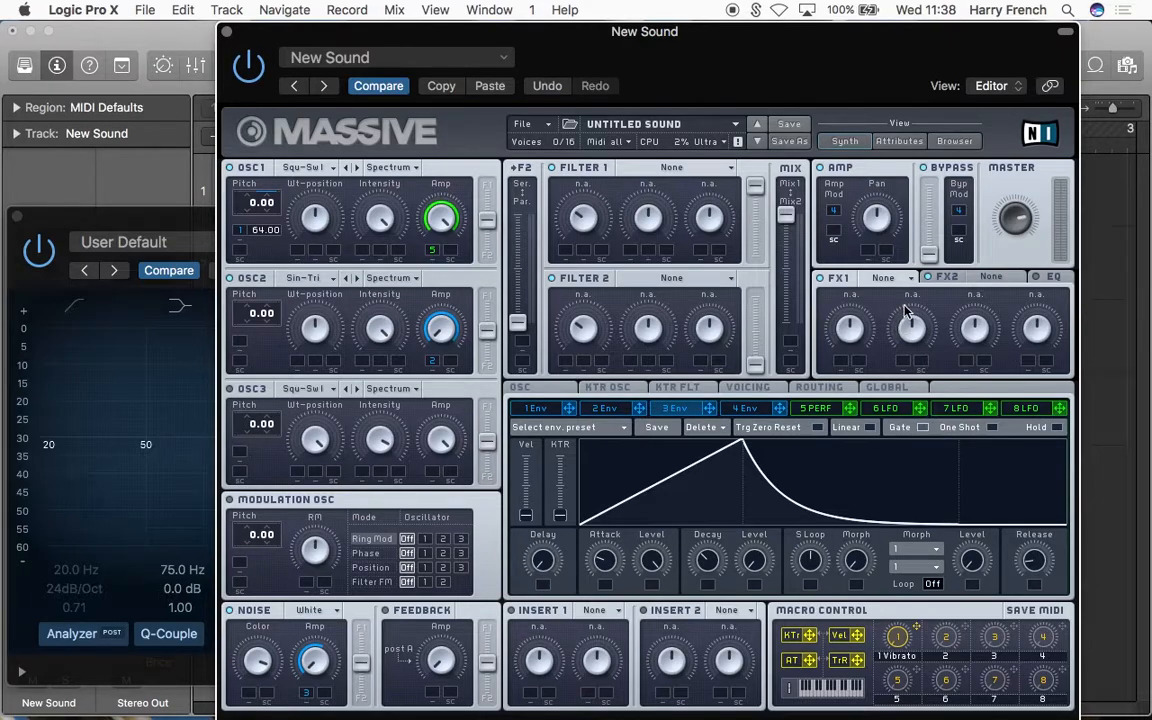
# Step: Load Classic Tube into FX1, check the spectrum in the Channel EQ, and reduce the effect's Dry/Wet and Drive
pyautogui.click(893, 277)
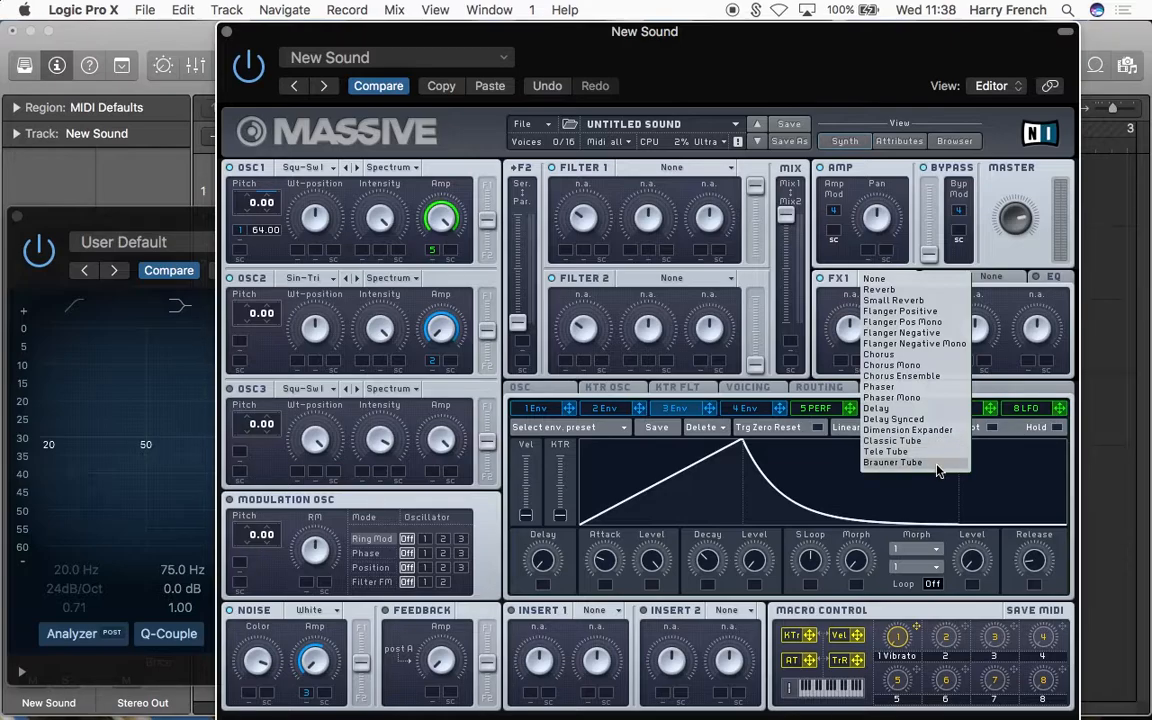
pyautogui.click(944, 444)
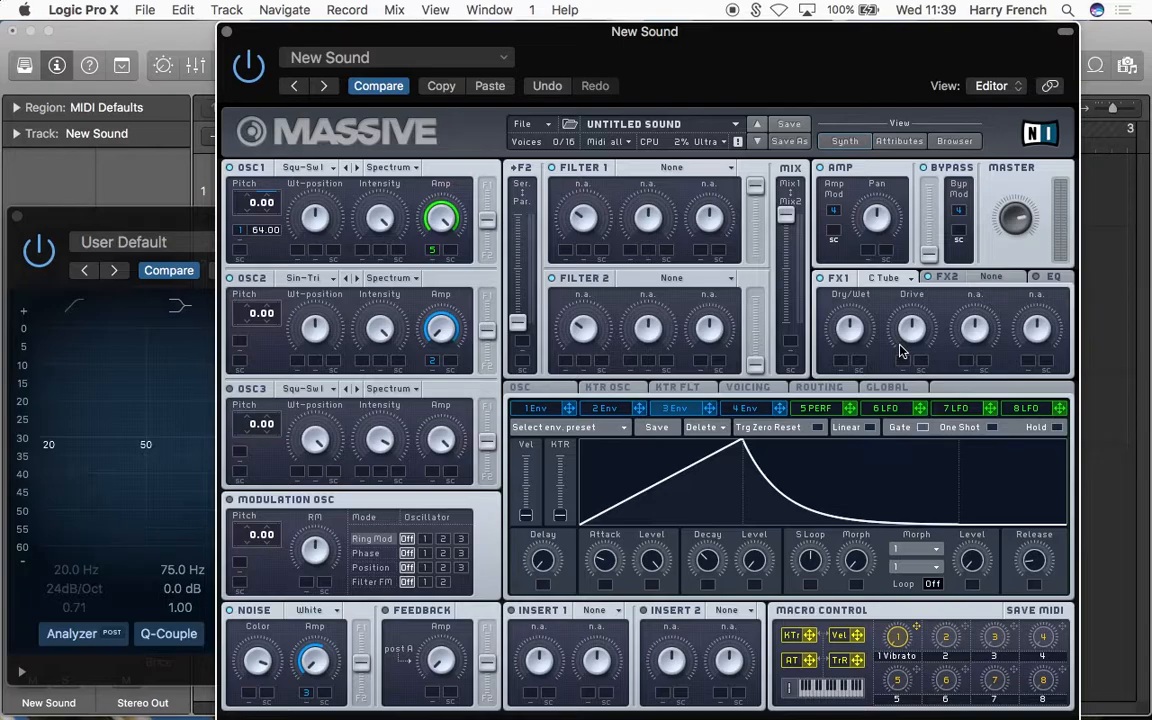
pyautogui.click(195, 216)
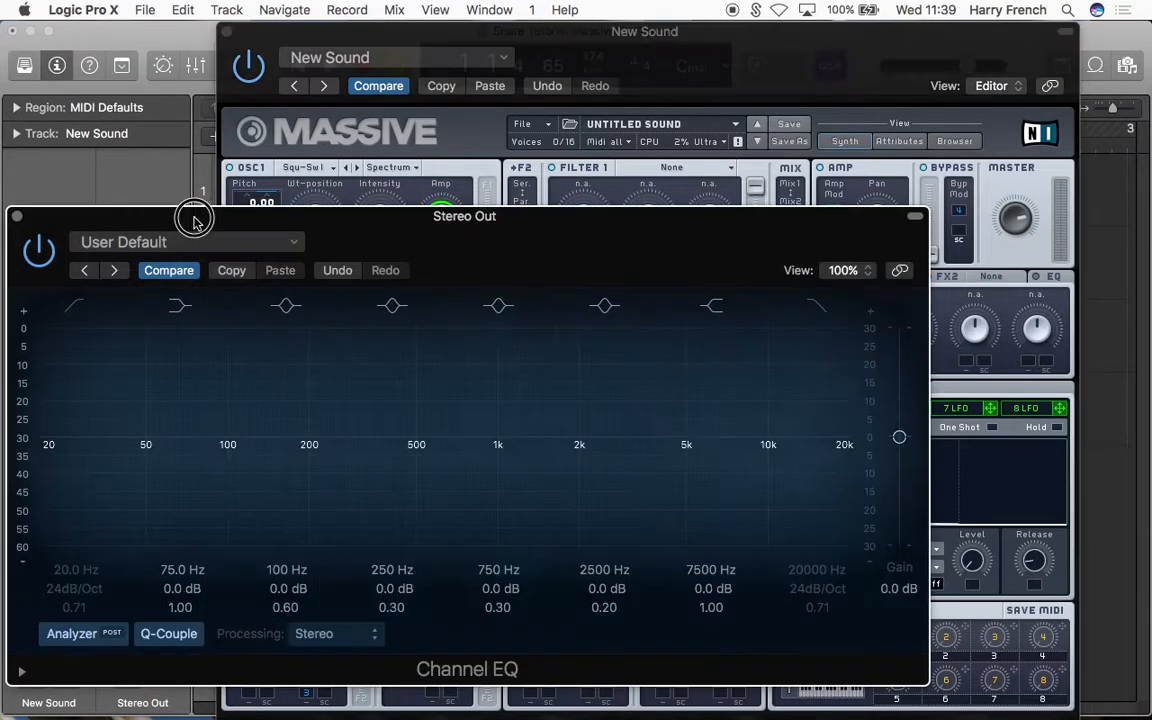
pyautogui.moveTo(195, 216); pyautogui.dragTo(352, 224)
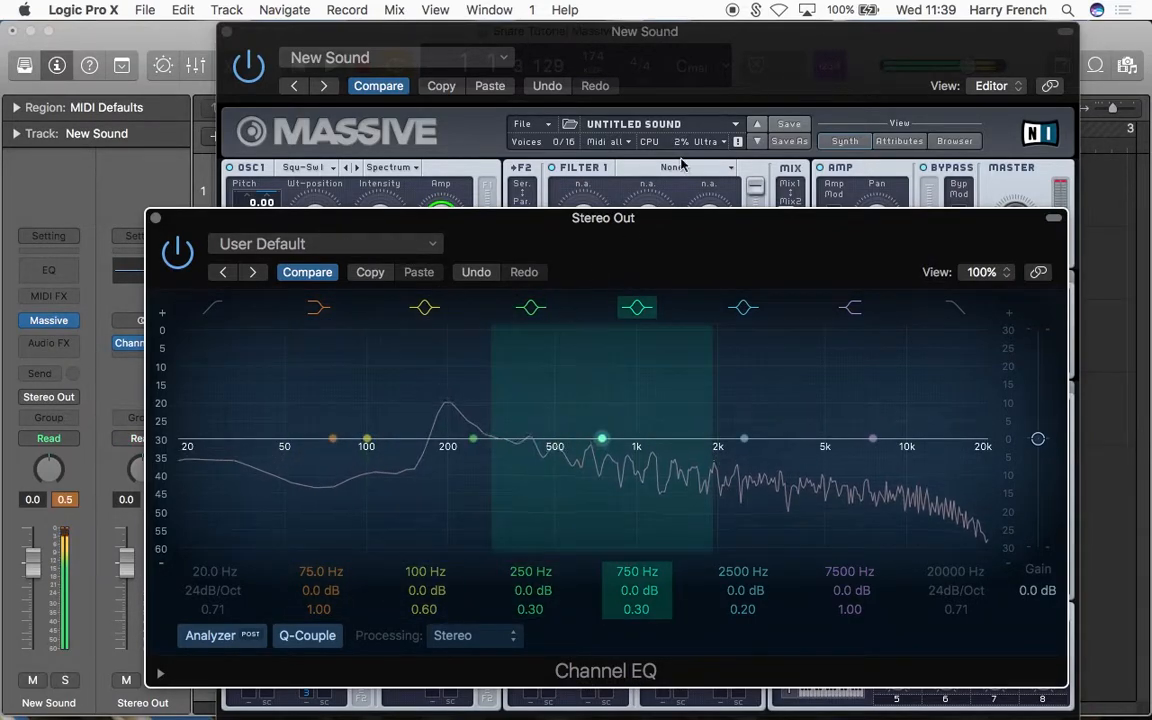
pyautogui.click(762, 82)
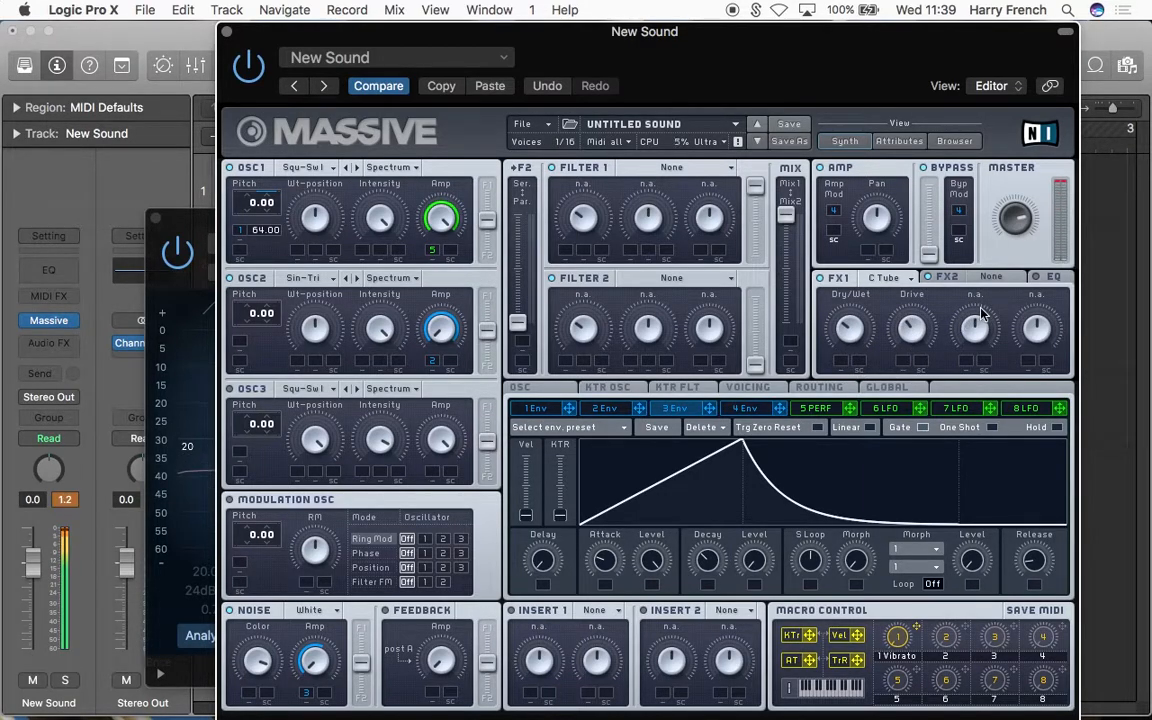
# Step: Load Reverb into FX2 and reduce its Size and Dry/Wet
pyautogui.click(950, 279)
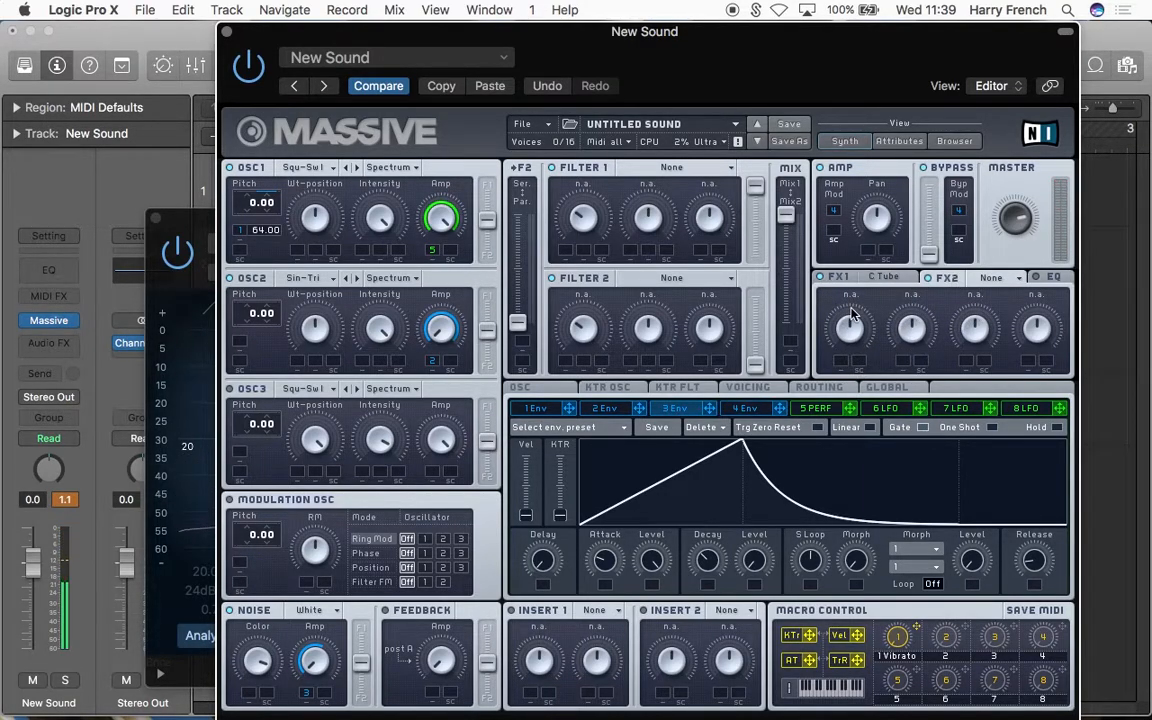
pyautogui.click(980, 281)
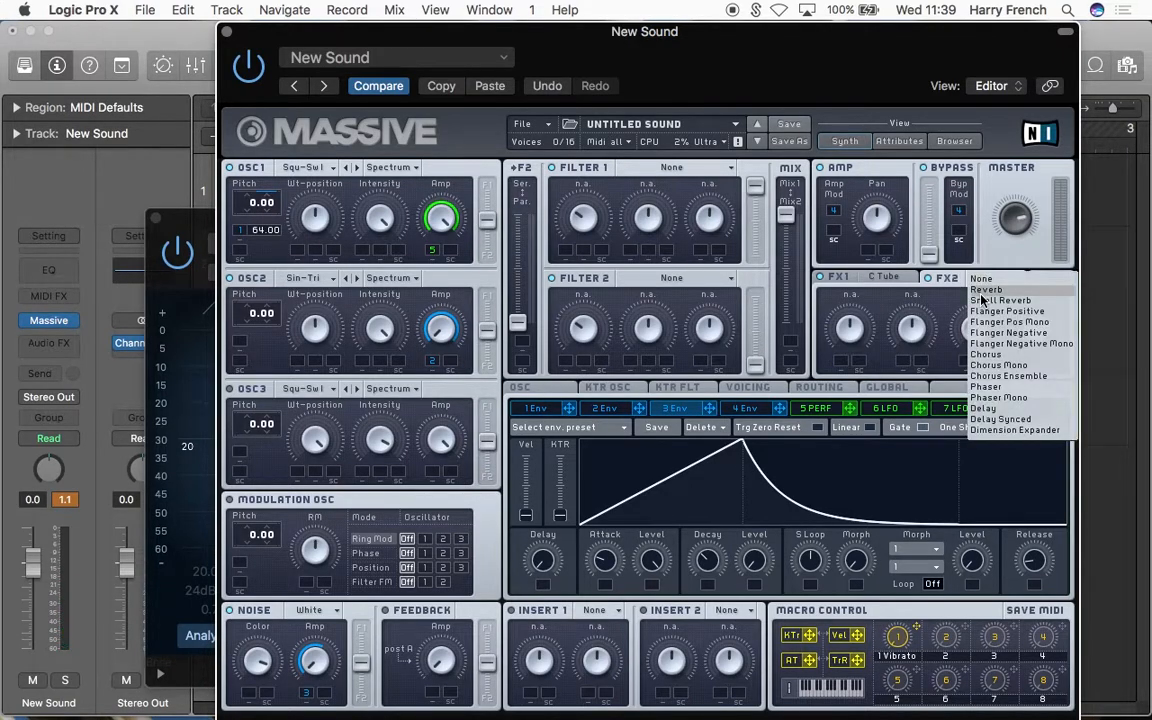
pyautogui.click(981, 292)
pyautogui.moveTo(908, 338); pyautogui.dragTo(910, 415)
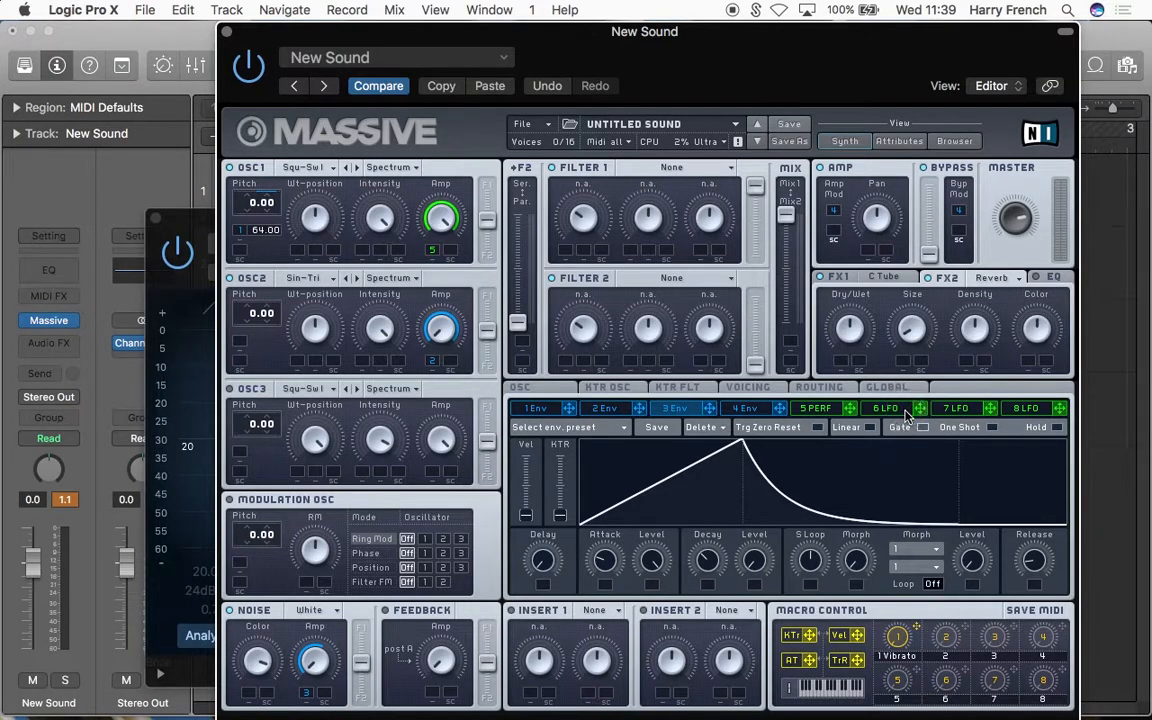
pyautogui.moveTo(848, 332); pyautogui.dragTo(871, 402)
pyautogui.moveTo(851, 327)
pyautogui.mouseDown()
pyautogui.moveTo(864, 310)
pyautogui.moveTo(860, 341)
pyautogui.mouseUp()
# Step: Set the reverb's Density slightly below the middle and raise its Color
pyautogui.moveTo(976, 328); pyautogui.dragTo(1025, 304)
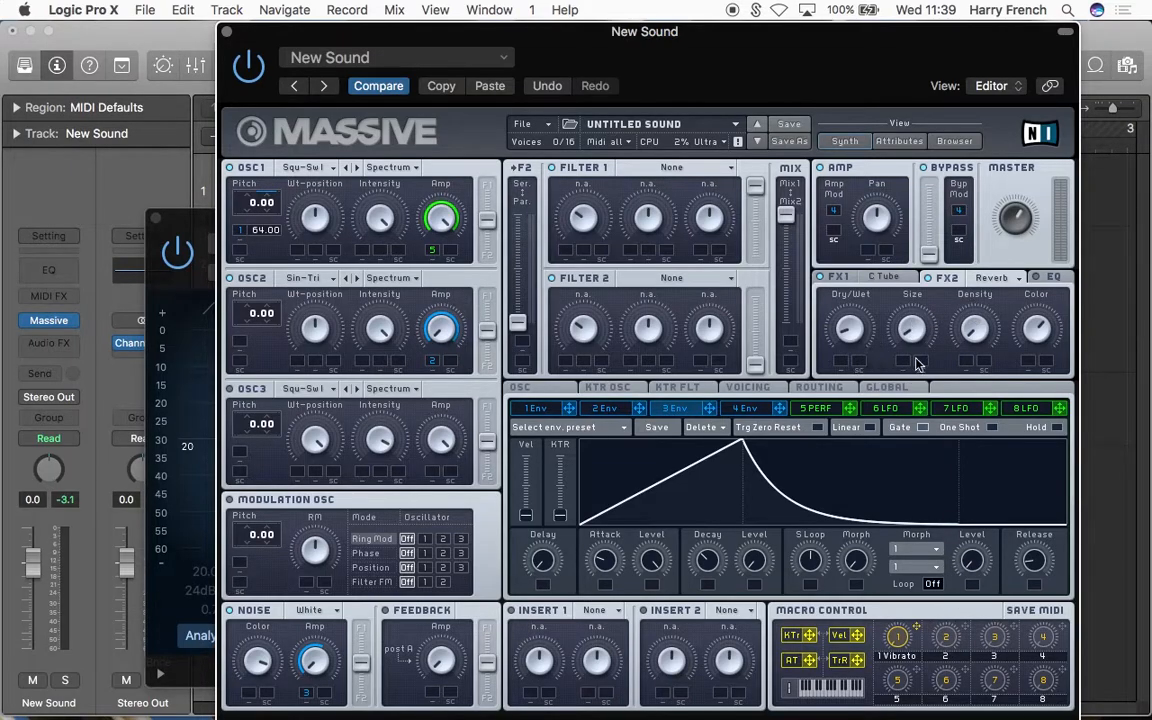
pyautogui.moveTo(984, 327); pyautogui.dragTo(981, 269)
pyautogui.moveTo(904, 77); pyautogui.dragTo(863, 77)
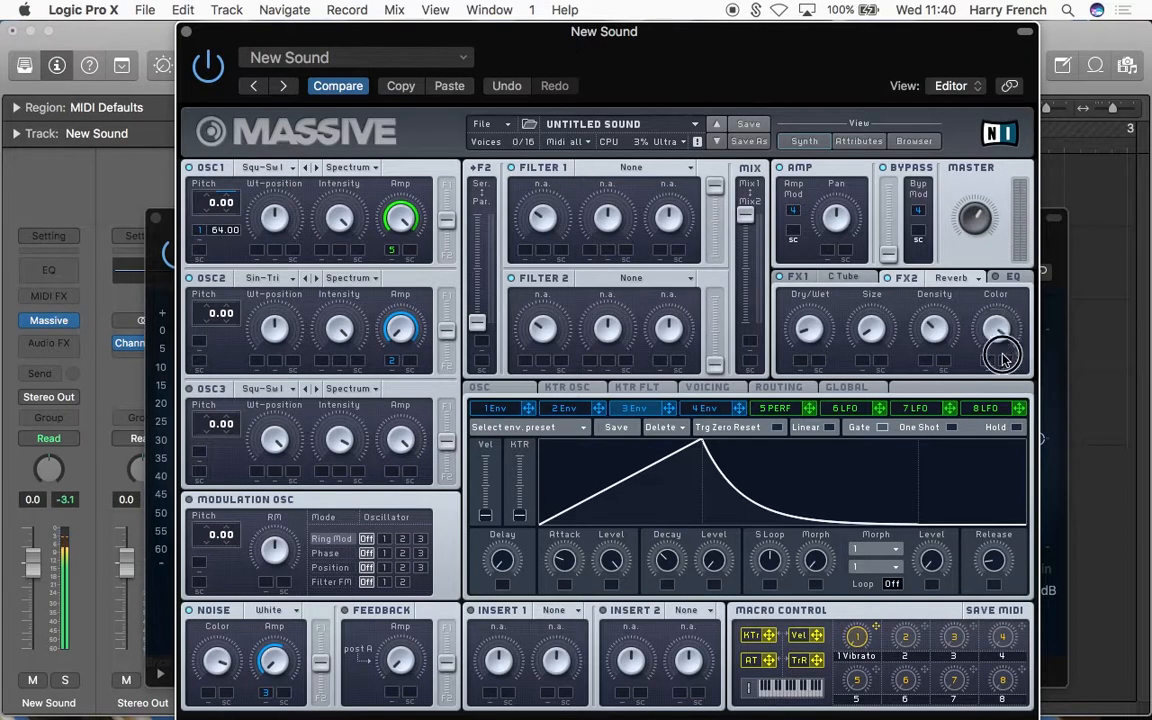
# Step: Enable Massive's EQ, cut its Boost and adjust the Frequency, and close the plug-in windows
pyautogui.click(1020, 282)
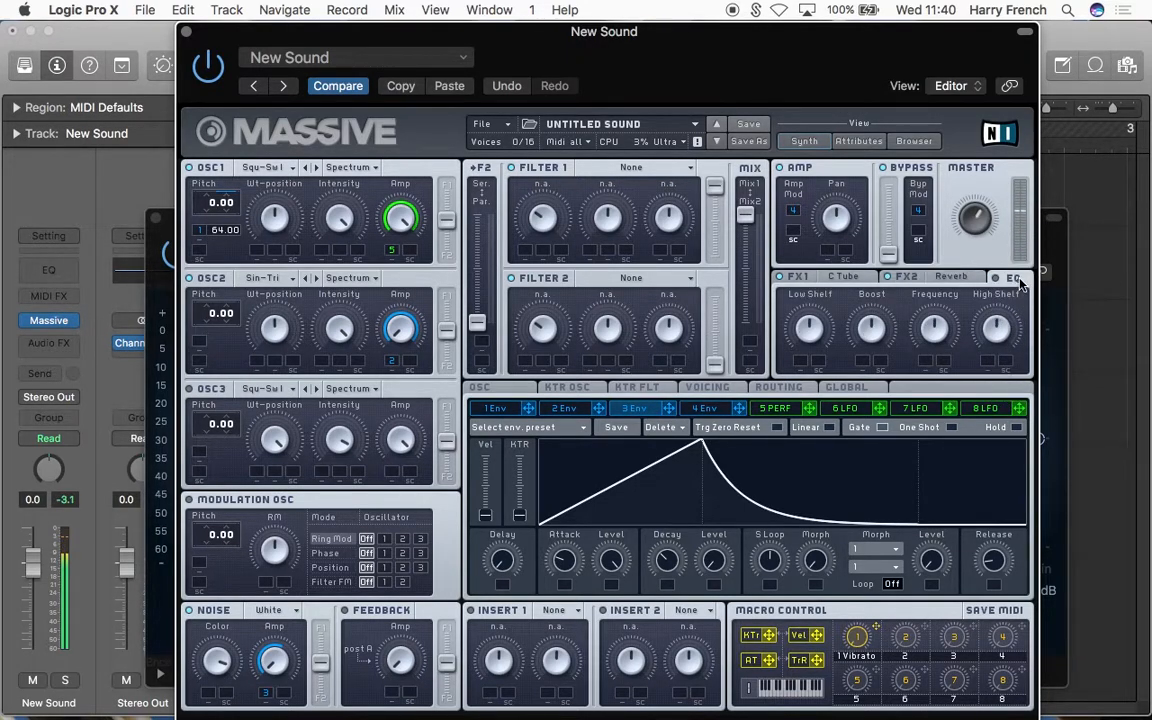
pyautogui.moveTo(826, 44)
pyautogui.mouseDown()
pyautogui.moveTo(829, 309)
pyautogui.moveTo(829, 44)
pyautogui.mouseUp()
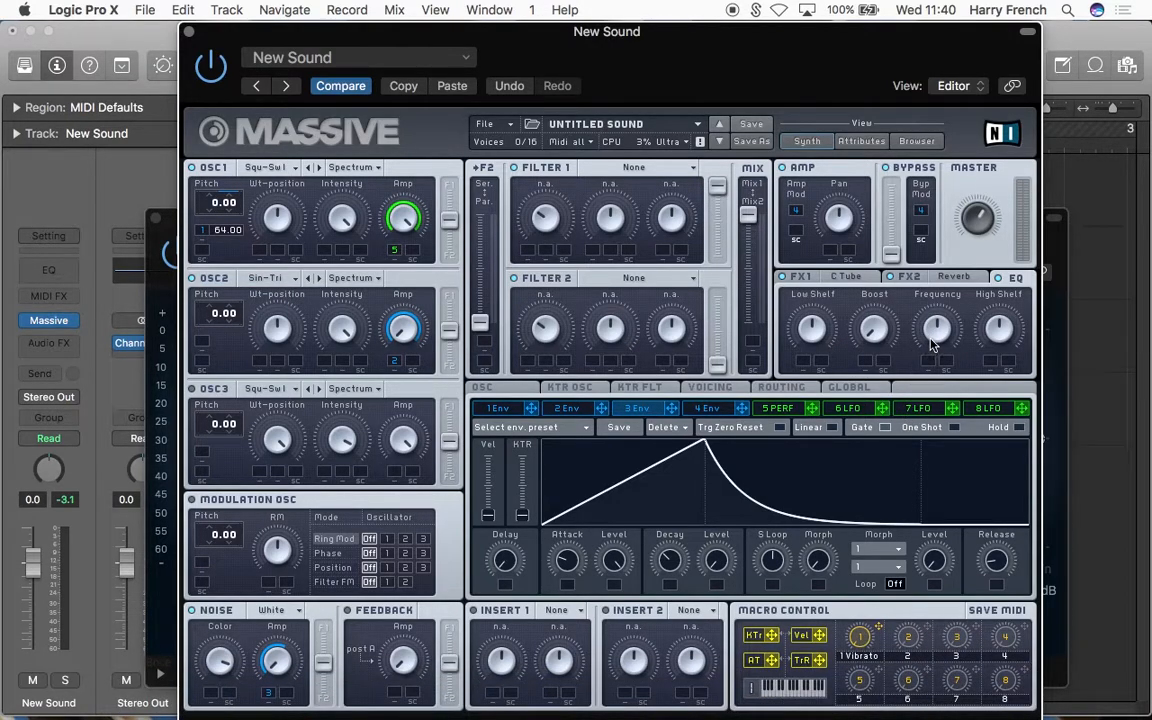
pyautogui.moveTo(940, 336); pyautogui.dragTo(938, 368)
pyautogui.click(189, 32)
pyautogui.click(158, 219)
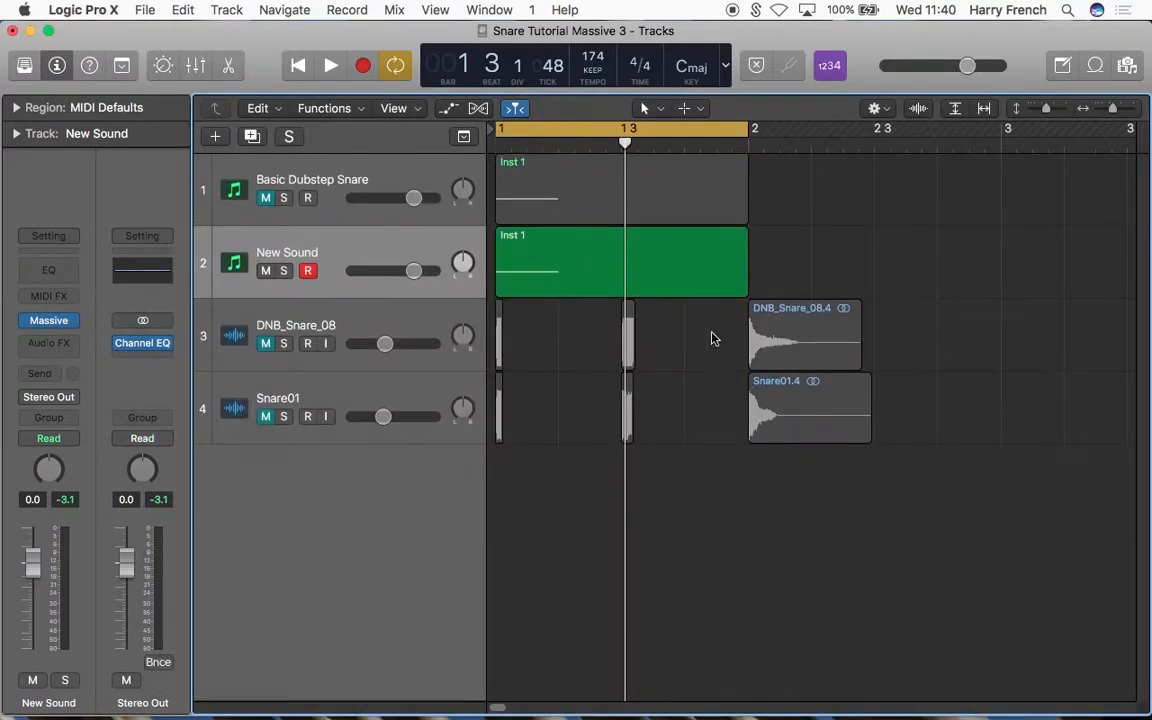
# Step: Place the full DNB_Snare_08 and Snare01 samples from the project audio on two new tracks at bar 1
pyautogui.click(365, 336)
pyautogui.click(1127, 65)
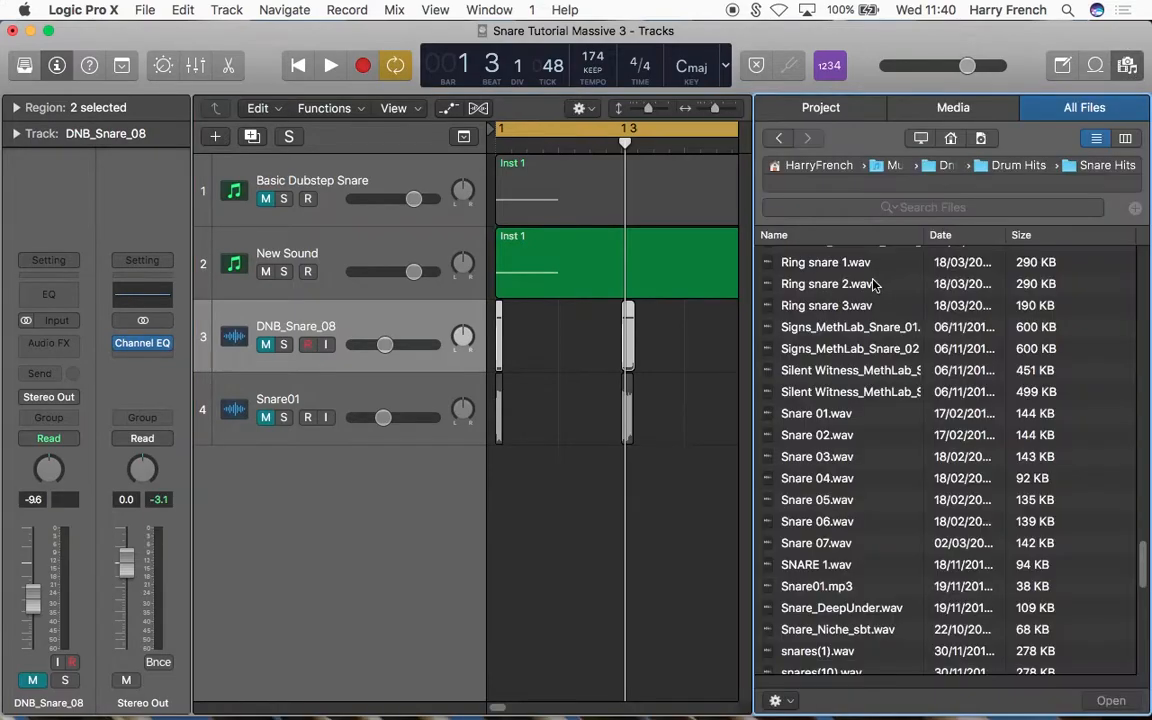
pyautogui.click(821, 107)
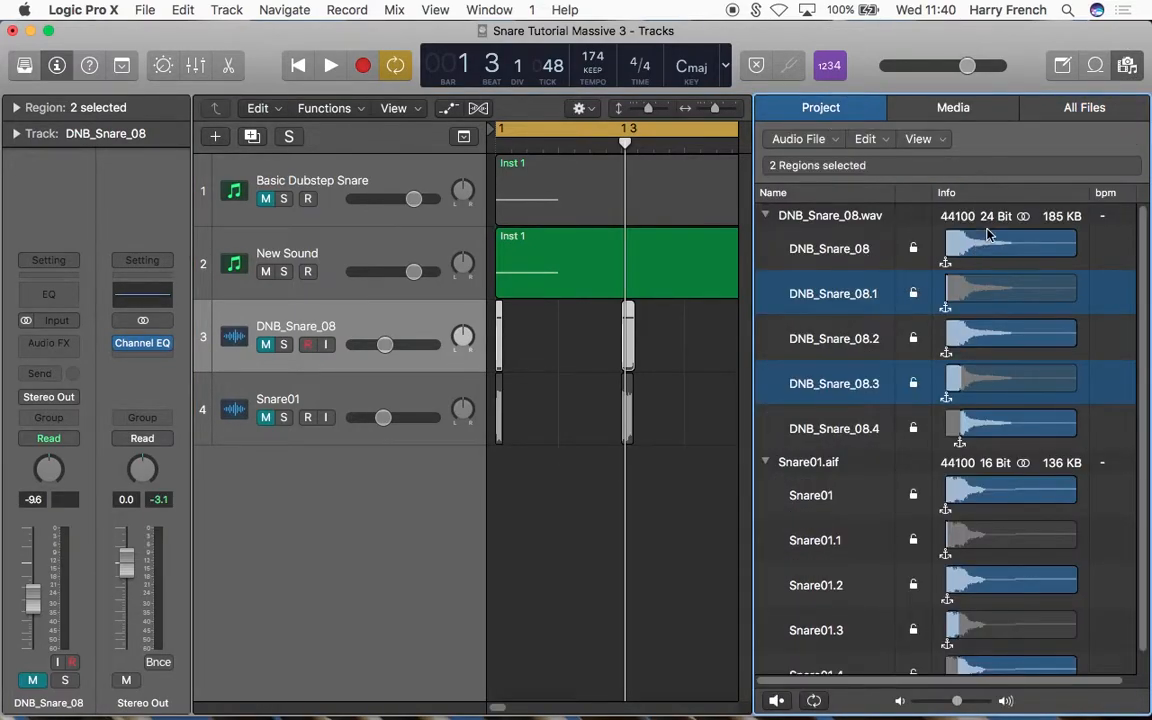
pyautogui.moveTo(964, 244); pyautogui.dragTo(497, 507)
pyautogui.scroll(-3, 820, 455)
pyautogui.scroll(2, 972, 509)
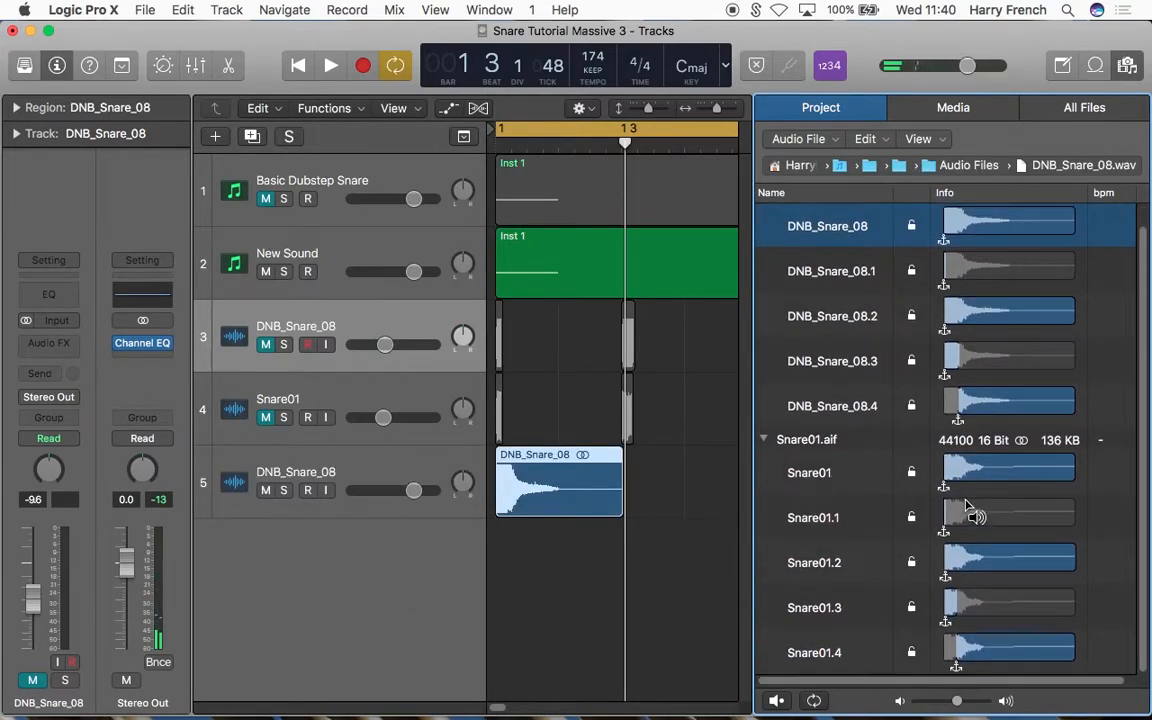
pyautogui.moveTo(968, 474); pyautogui.dragTo(496, 627)
pyautogui.click(1127, 66)
# Step: Solo the new DNB_Snare_08 track, lower its volume to about -10.6 dB, and play it to examine its spectrum in the Channel EQ
pyautogui.click(337, 468)
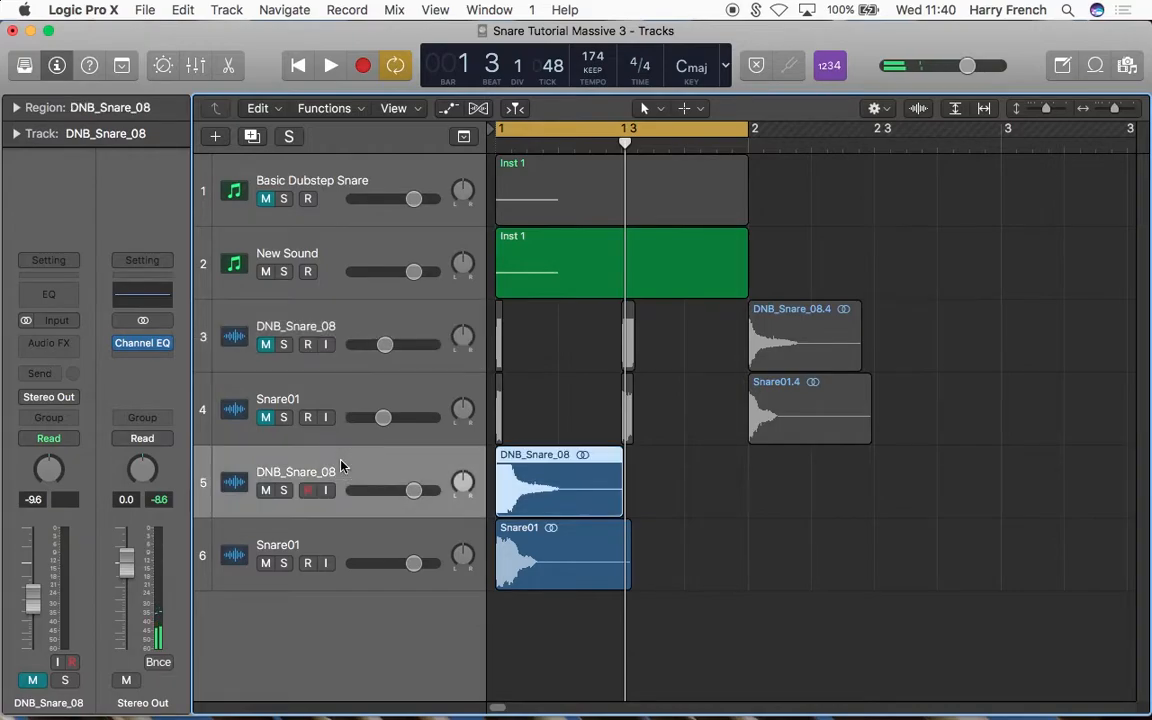
pyautogui.click(284, 490)
pyautogui.click(145, 343)
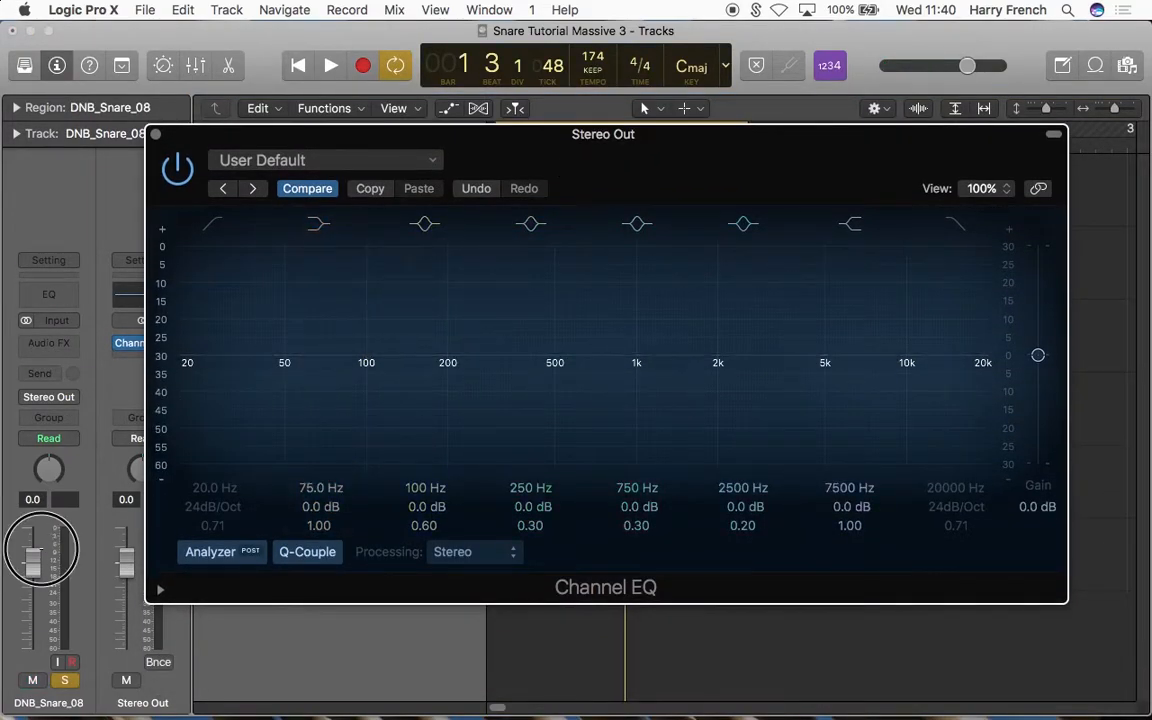
pyautogui.press('space')
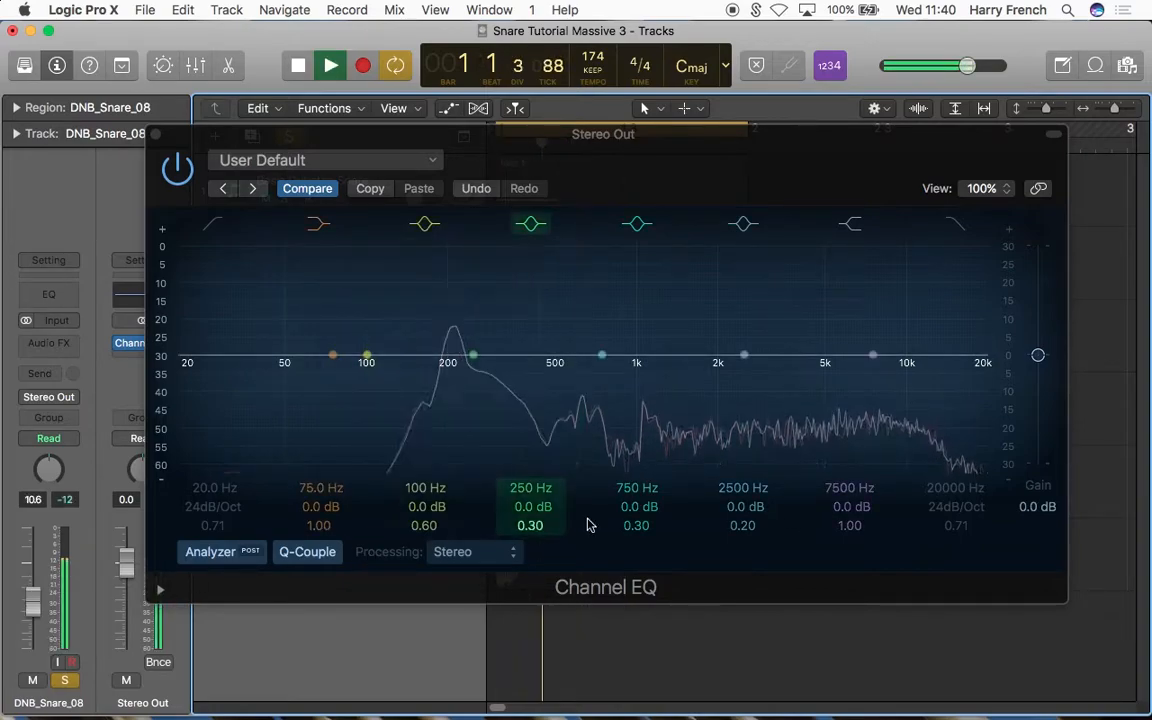
pyautogui.press('space')
pyautogui.press('space')
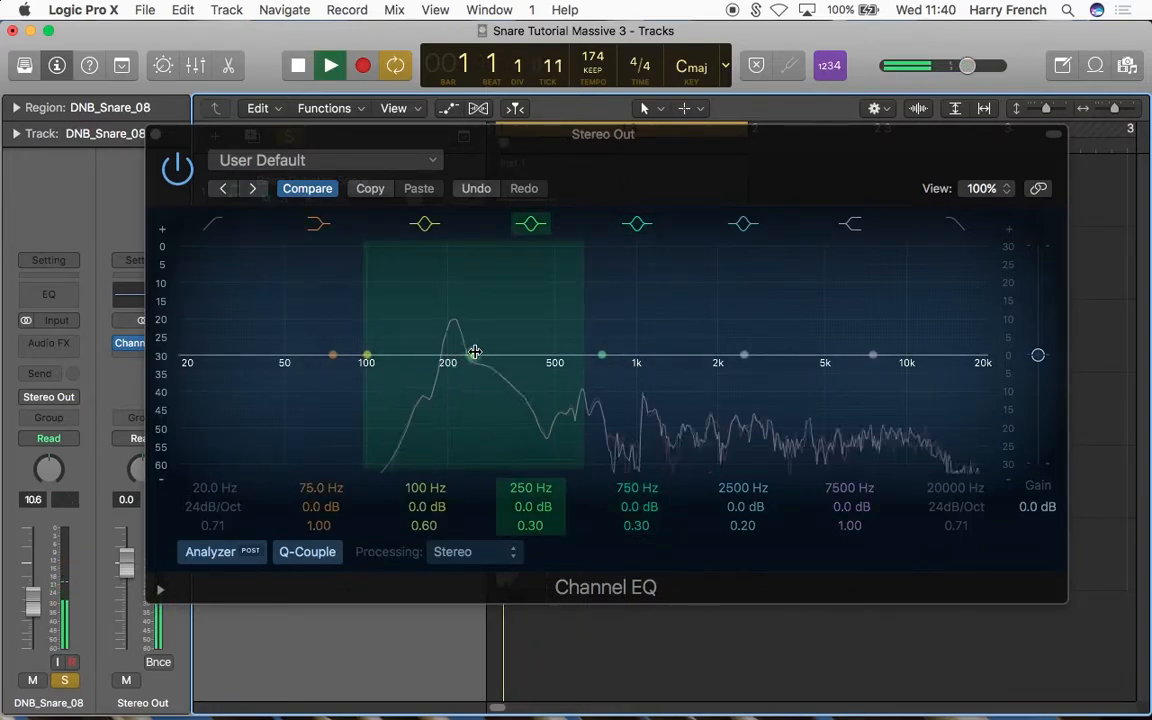
pyautogui.press('space')
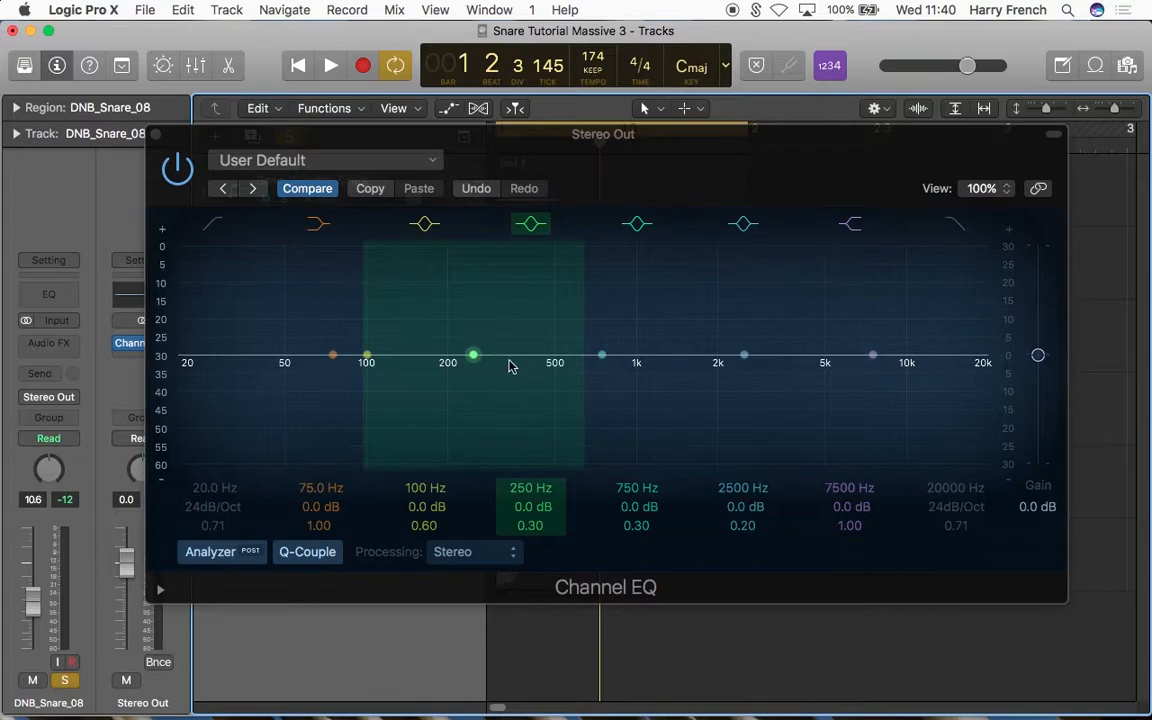
# Step: Replay DNB_Snare_08 to inspect its frequency dip and move the Channel EQ's 250 Hz band to 440 Hz
pyautogui.press('space')
pyautogui.press('space')
pyautogui.press('space')
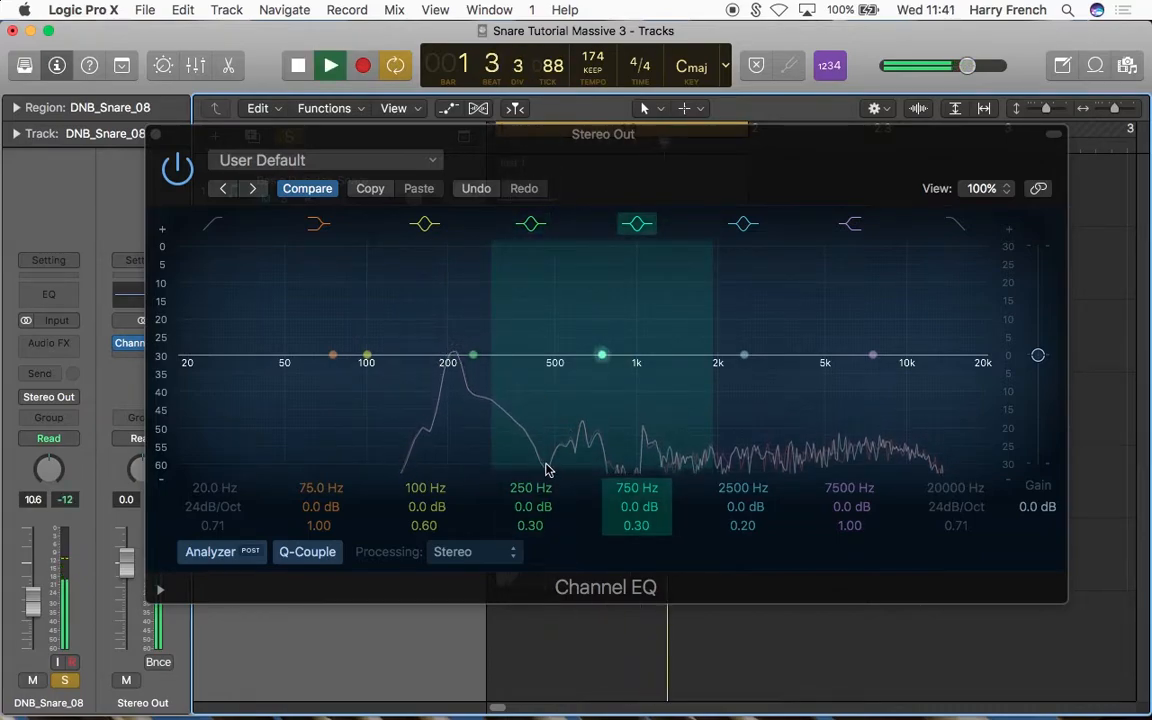
pyautogui.press('space')
pyautogui.moveTo(531, 488); pyautogui.dragTo(531, 446)
pyautogui.press('space')
# Step: Switch the solo from DNB_Snare_08 to the new Snare01 track and lower its volume to about -11.0 dB
pyautogui.press('space')
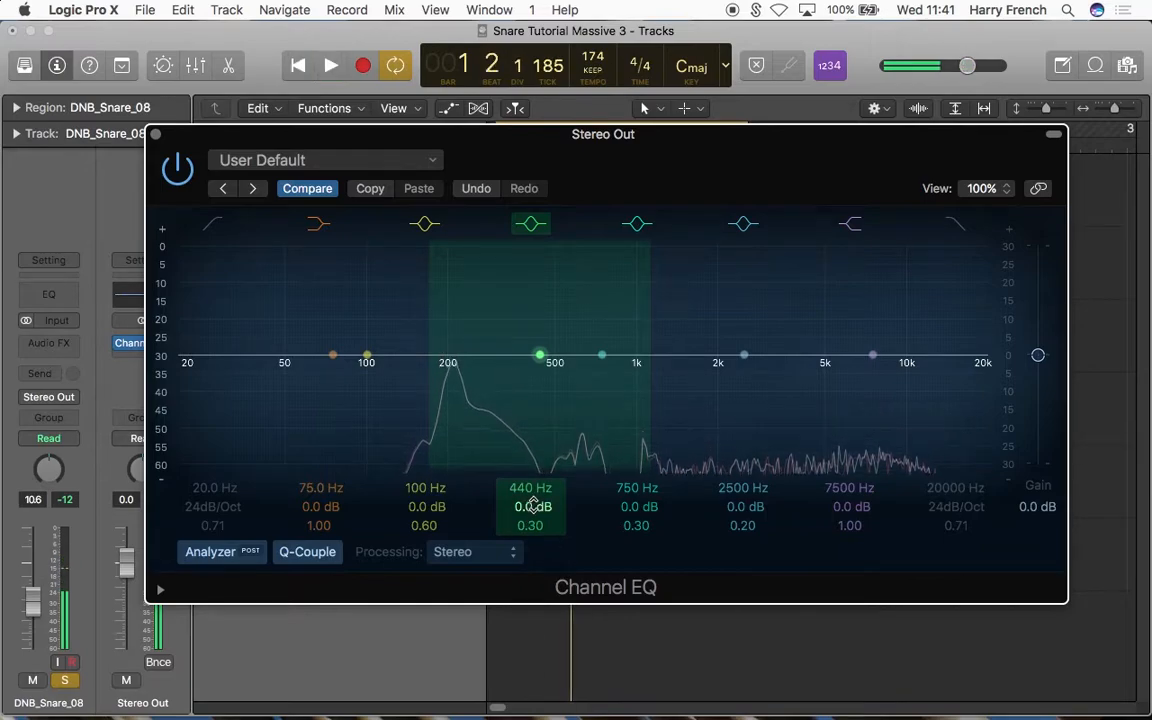
pyautogui.click(156, 134)
pyautogui.press('space')
pyautogui.click(283, 563)
pyautogui.press('space')
pyautogui.click(284, 490)
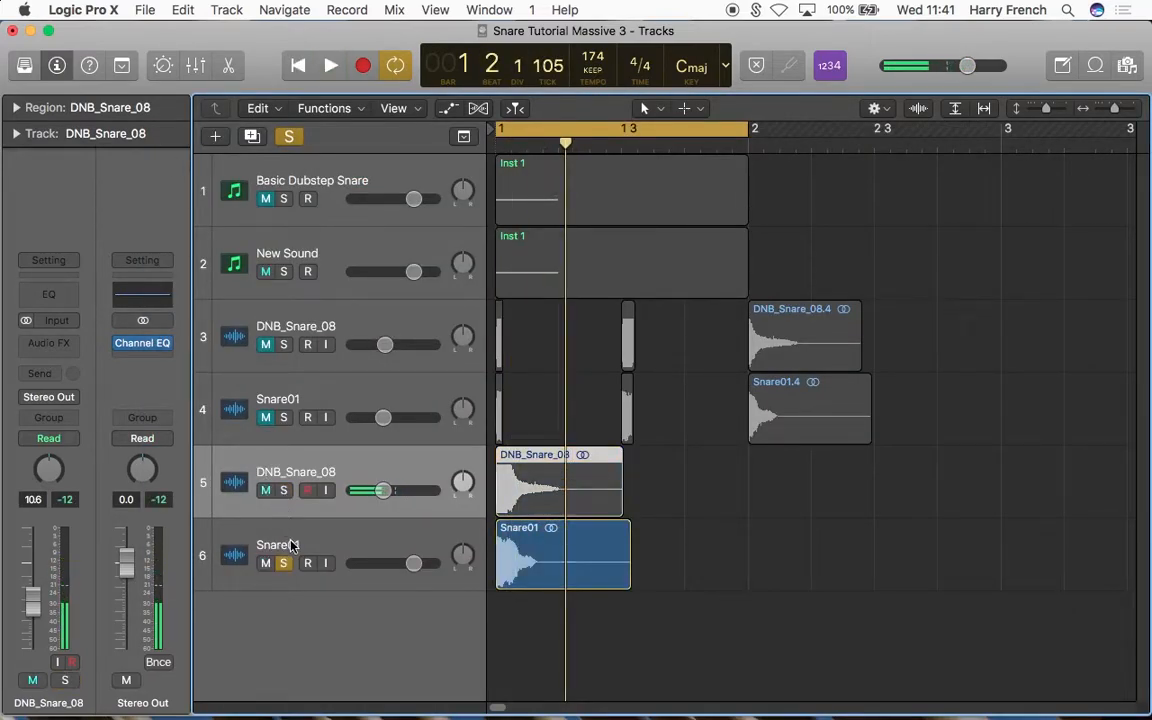
pyautogui.click(300, 545)
pyautogui.moveTo(32, 552); pyautogui.dragTo(38, 622)
# Step: Play Snare01 repeatedly and examine its body, mid-range and high-end spectrum in the Channel EQ
pyautogui.click(143, 343)
pyautogui.press('space')
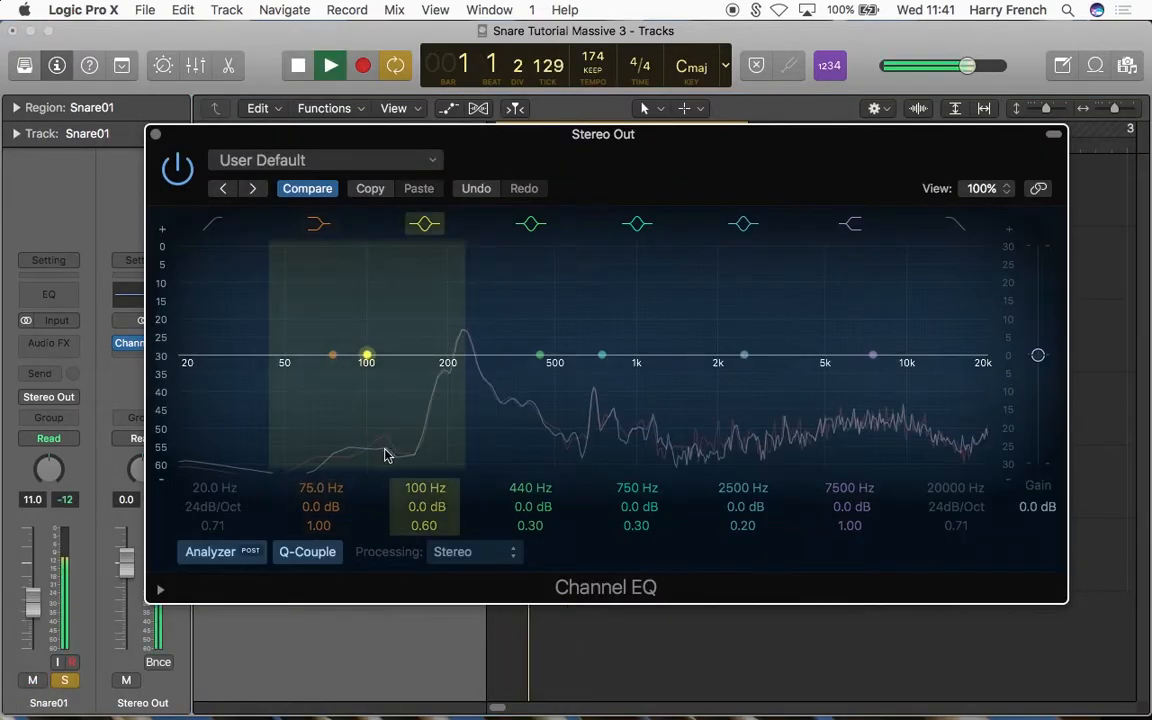
pyautogui.press('space')
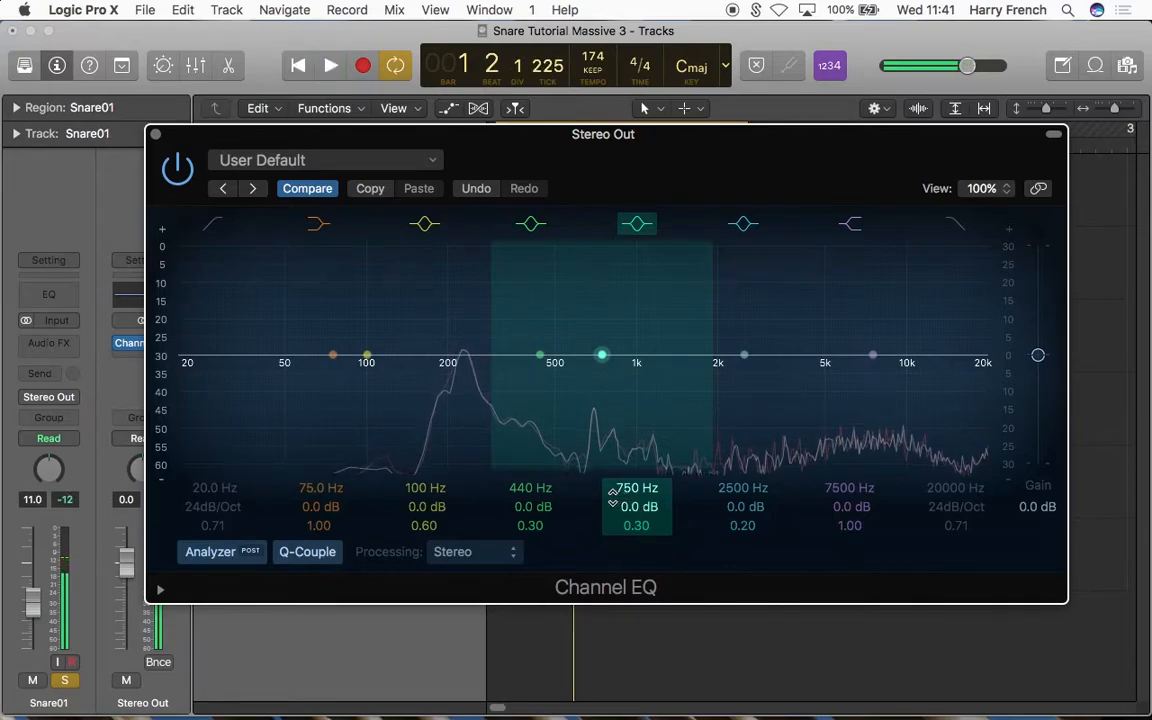
pyautogui.press('space')
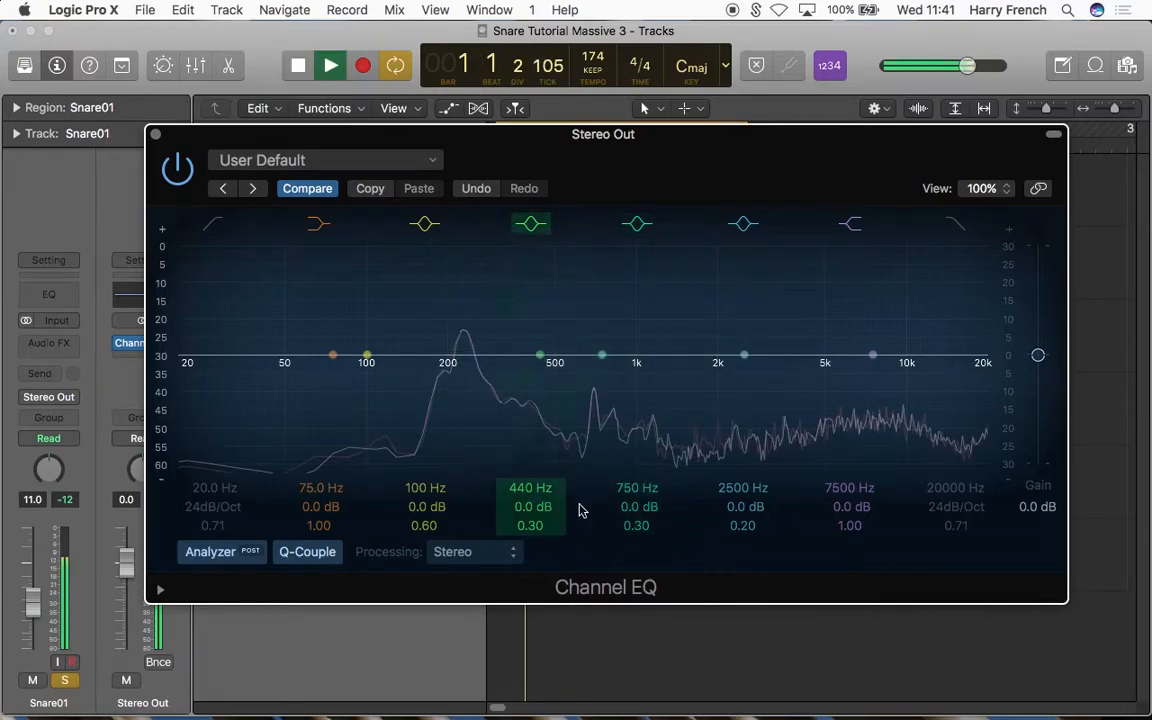
pyautogui.press('space')
pyautogui.press('space')
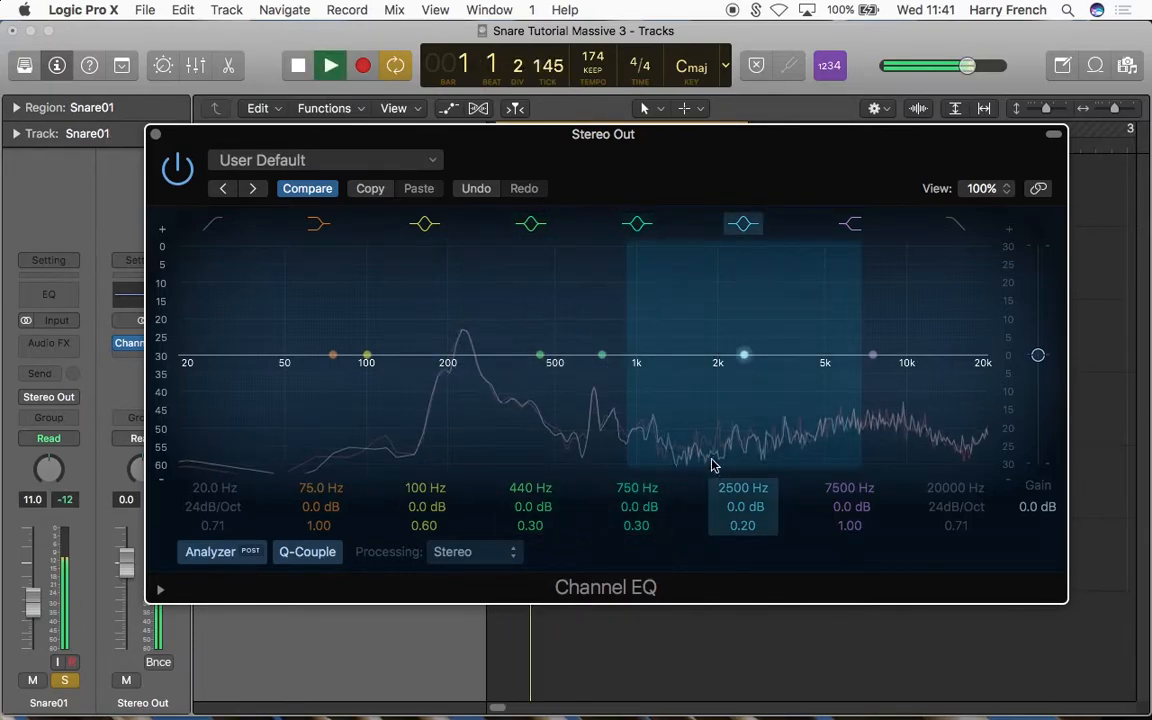
pyautogui.press('space')
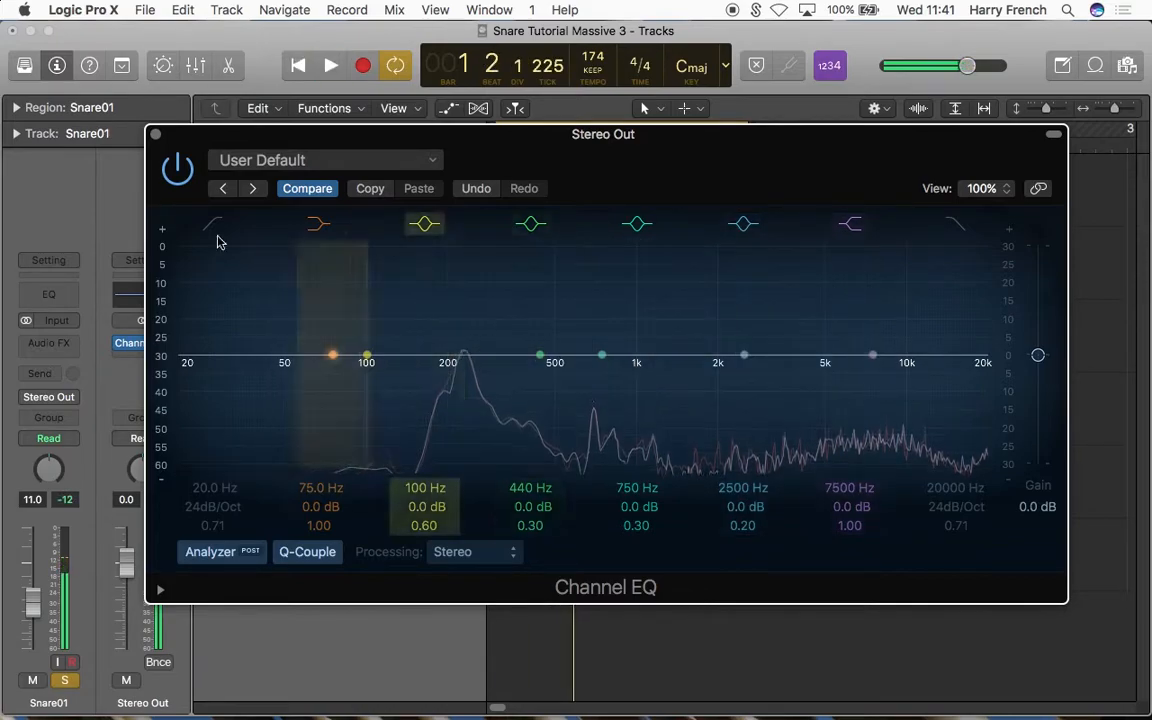
pyautogui.click(155, 133)
# Step: Unsolo Snare01, solo the New Sound track, and play it to compare its spectrum in the Channel EQ
pyautogui.click(283, 562)
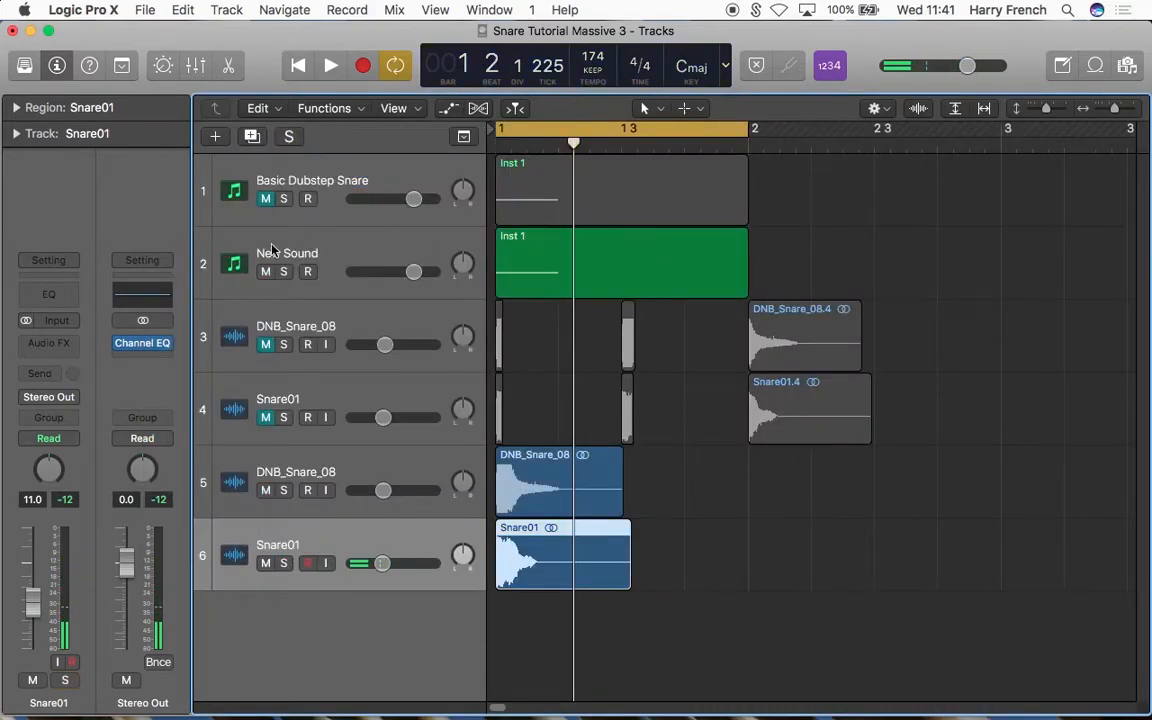
pyautogui.click(270, 240)
pyautogui.click(284, 271)
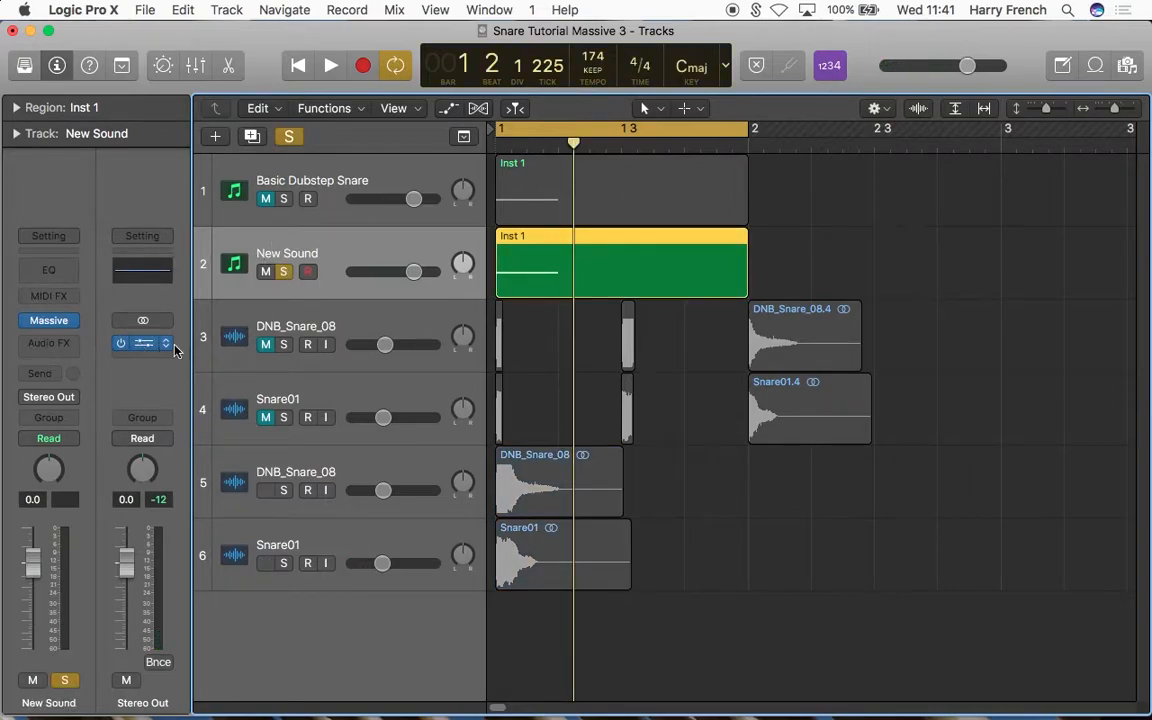
pyautogui.click(148, 343)
pyautogui.press('space')
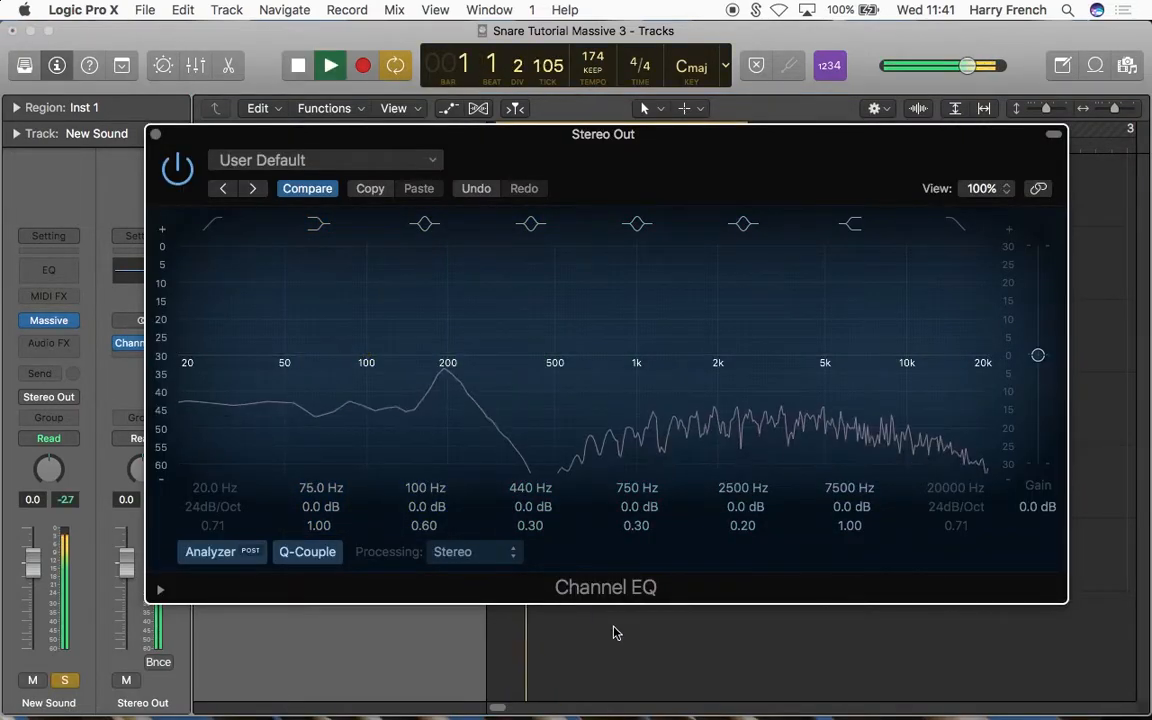
pyautogui.press('space')
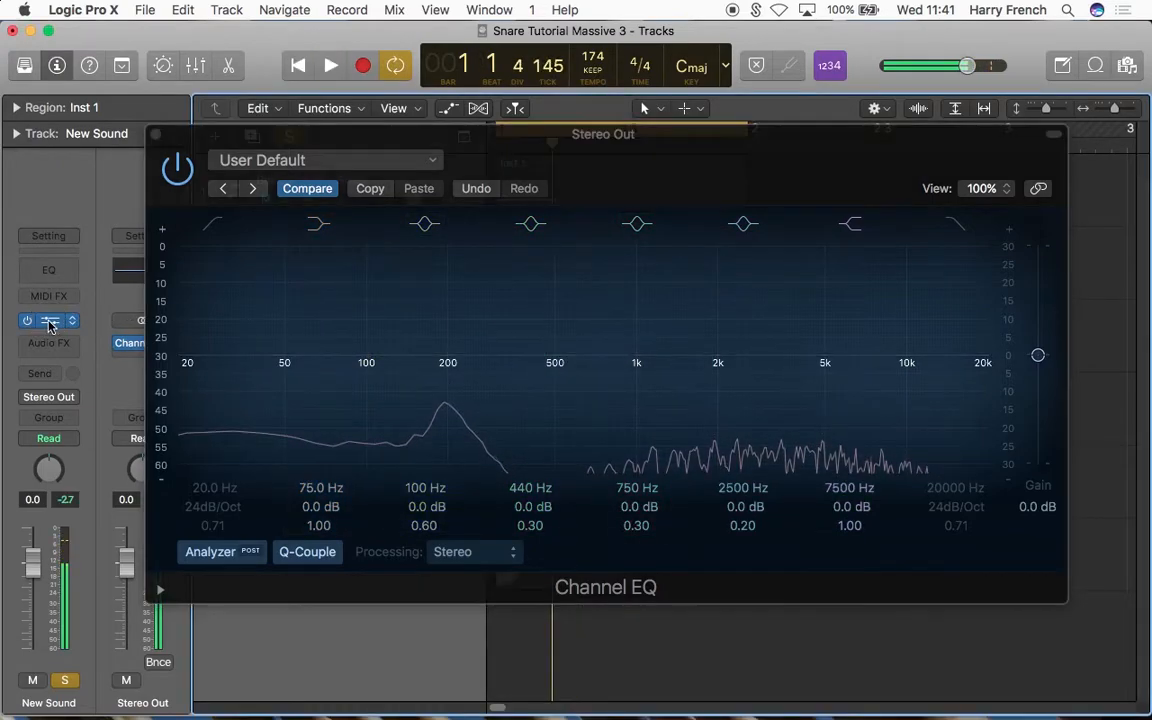
# Step: Reopen Massive and adjust its EQ Boost and Frequency to shape the mid-range dip, checking the spectrum in the Channel EQ
pyautogui.click(48, 320)
pyautogui.click(1014, 278)
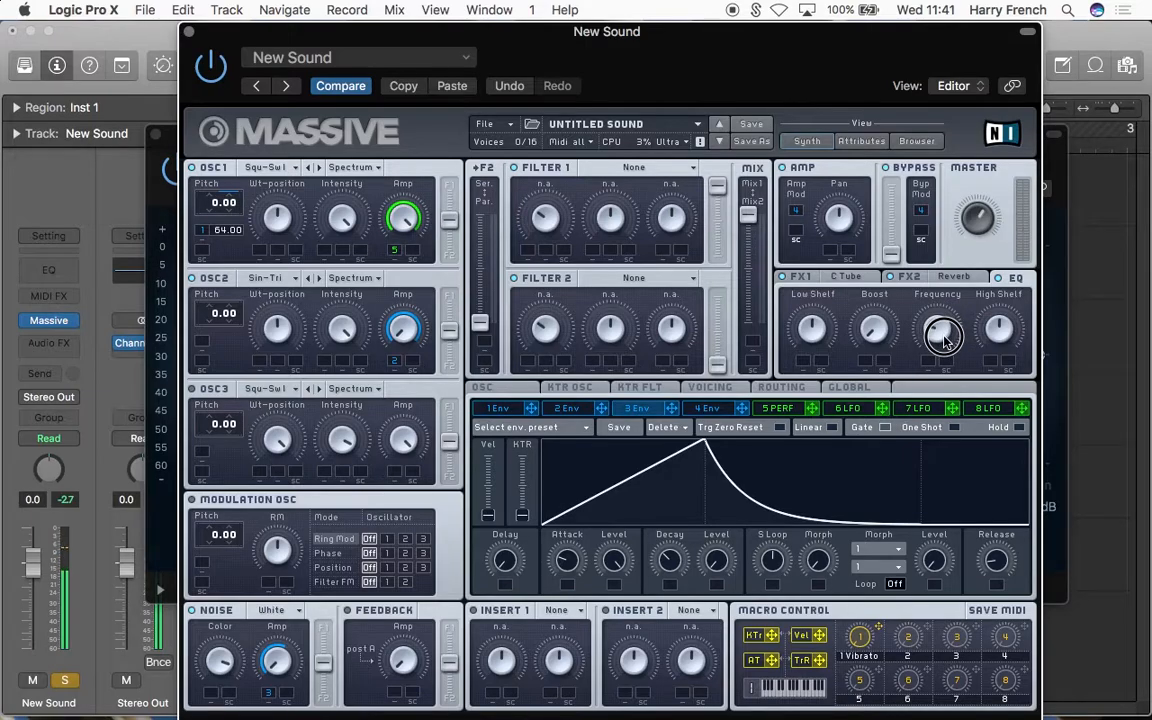
pyautogui.moveTo(875, 331)
pyautogui.mouseDown()
pyautogui.moveTo(877, 260)
pyautogui.moveTo(881, 342)
pyautogui.moveTo(881, 325)
pyautogui.mouseUp()
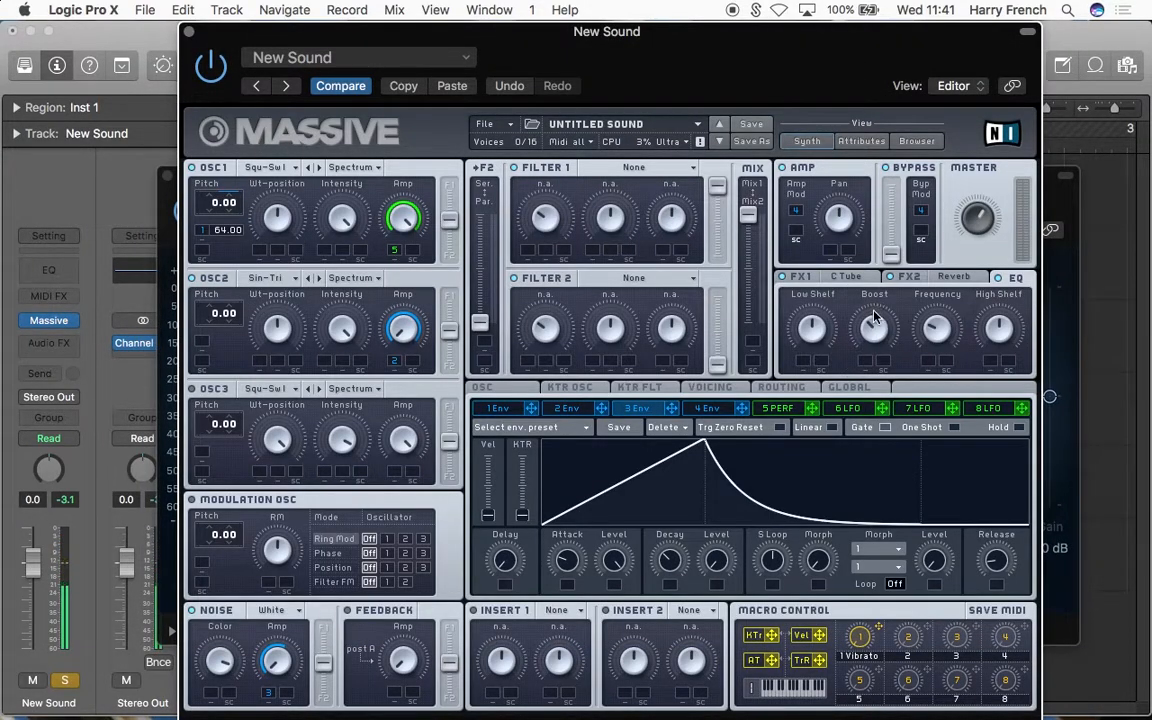
pyautogui.moveTo(874, 316); pyautogui.dragTo(875, 352)
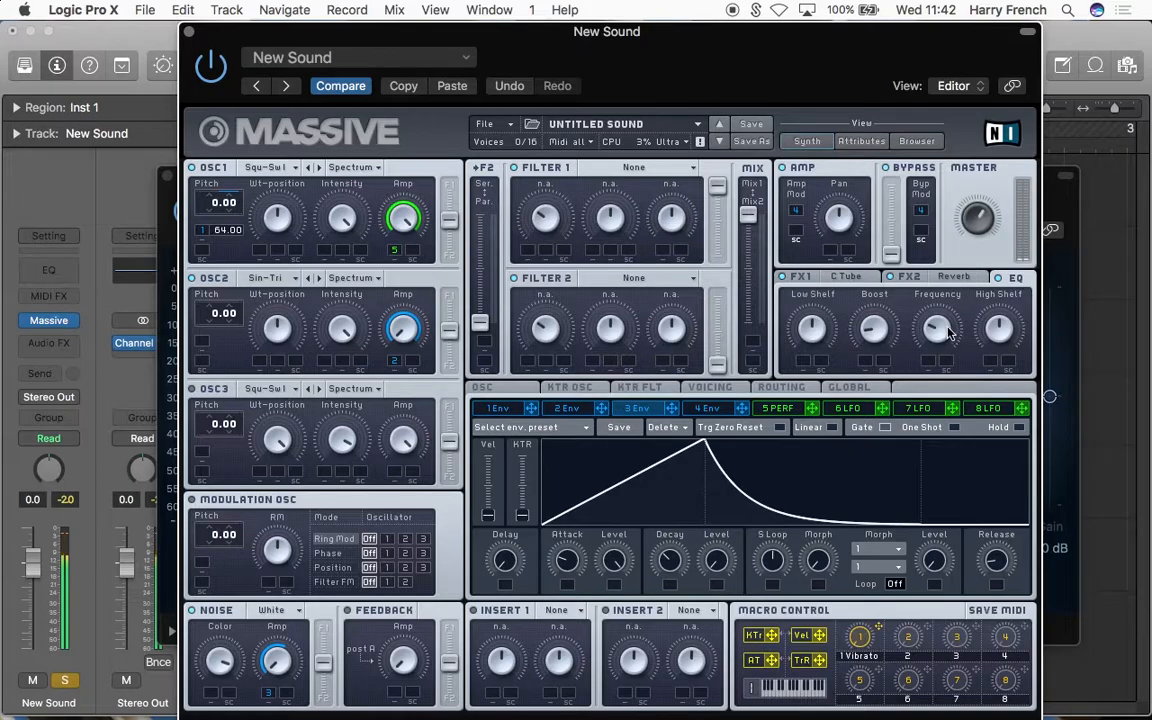
# Step: Fine-tune Frequency, Boost, Low Shelf and High Shelf in Massive's EQ, checking the spectrum in Stereo Out's Channel EQ
pyautogui.click(1054, 268)
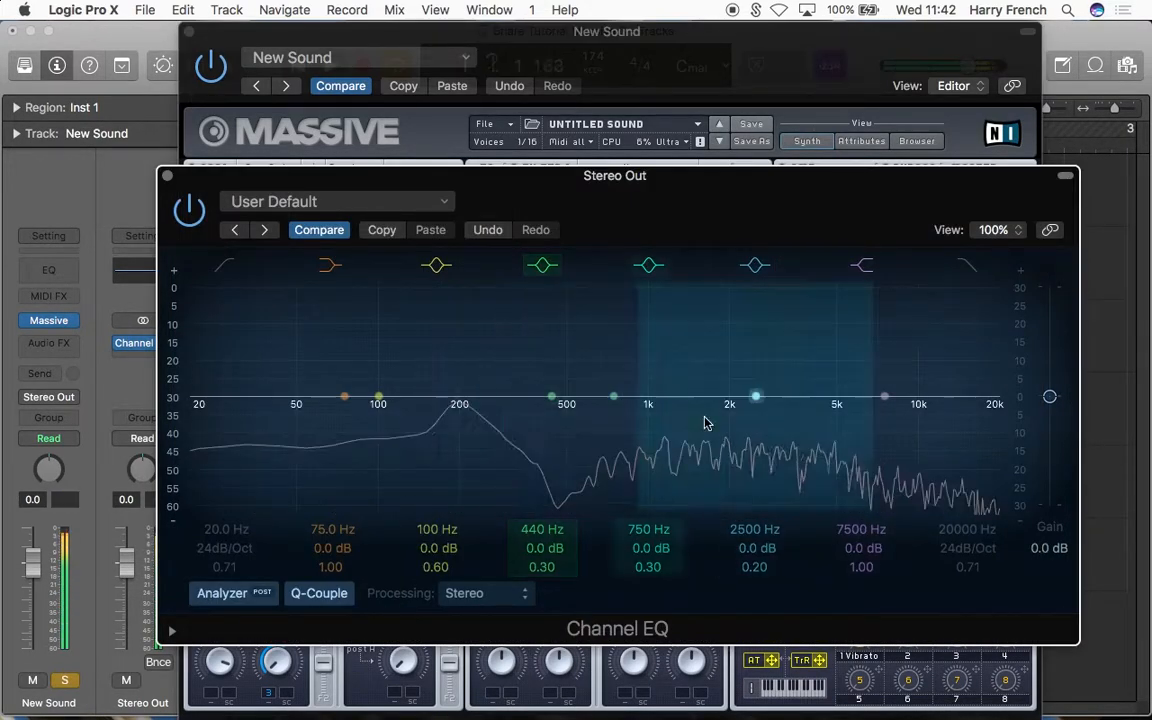
pyautogui.click(855, 40)
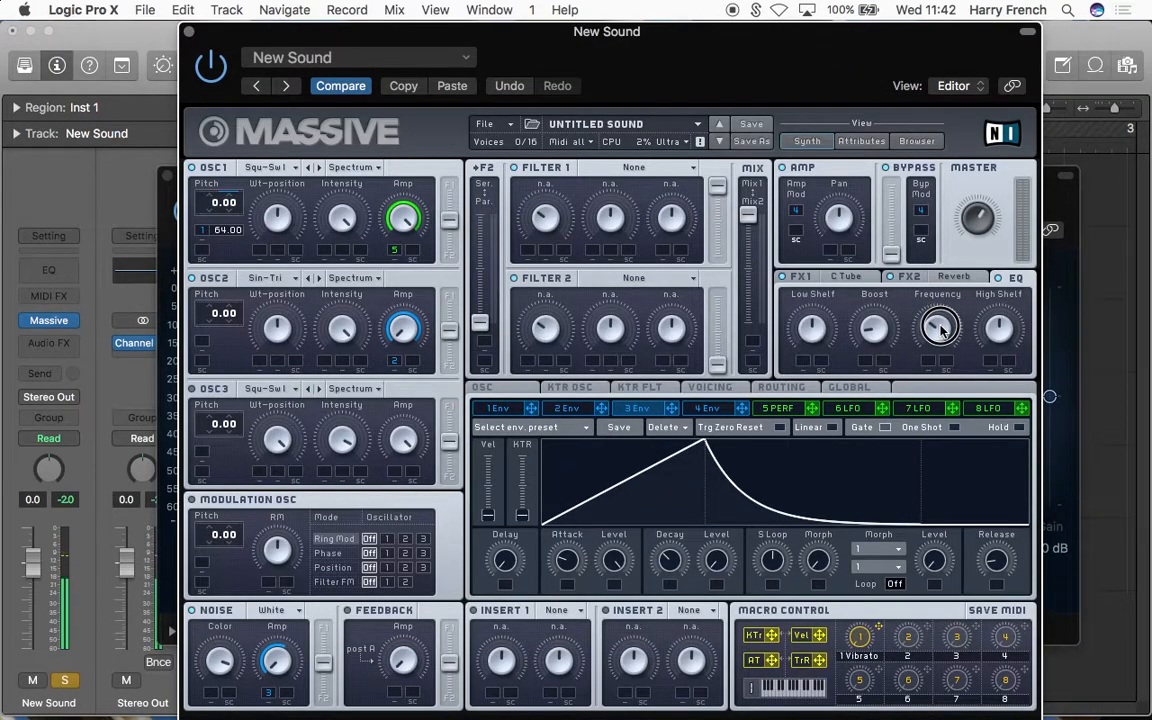
pyautogui.click(1066, 316)
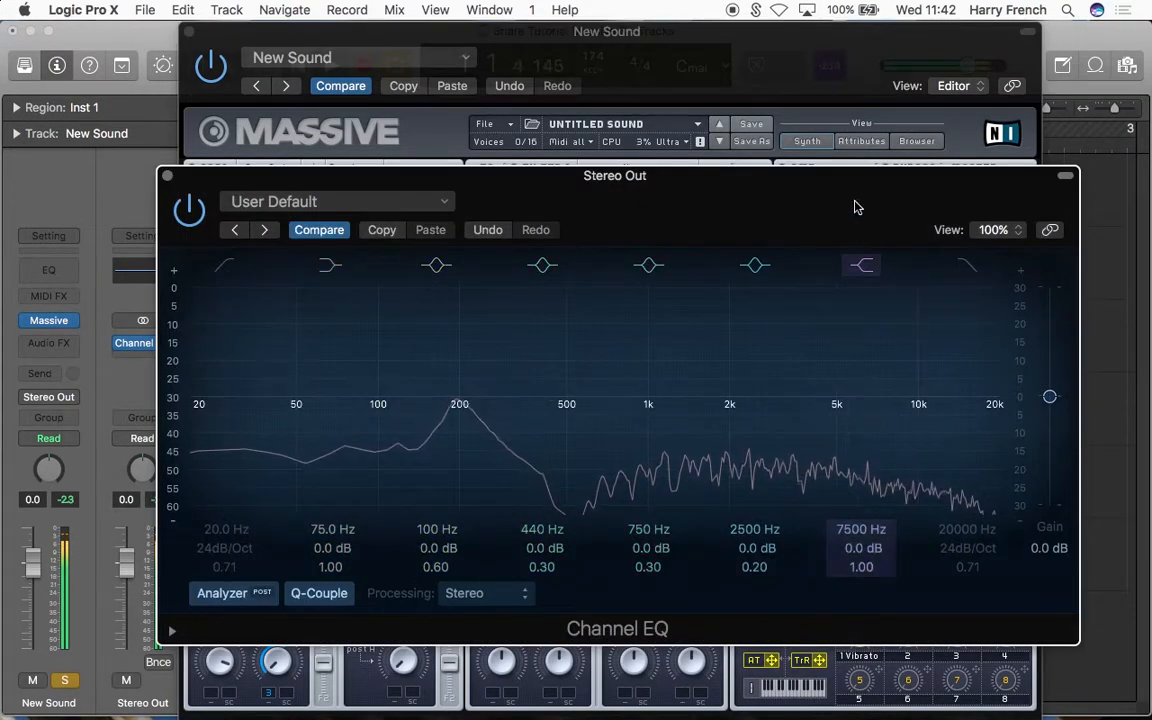
pyautogui.click(760, 72)
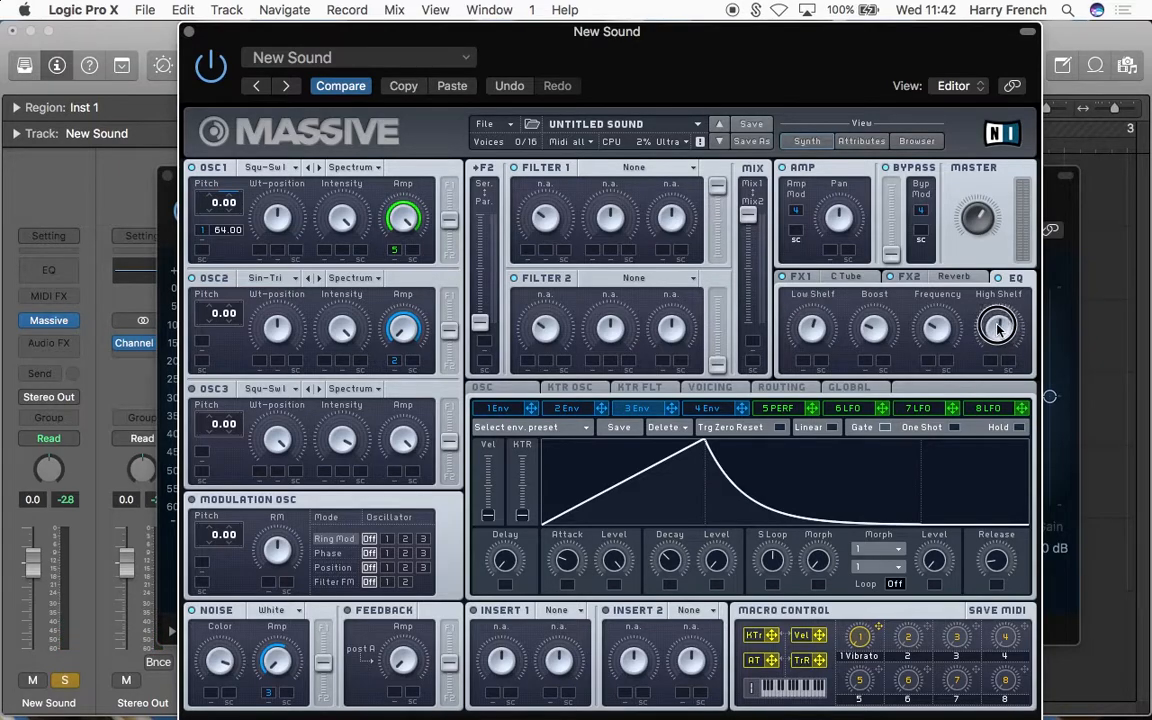
pyautogui.moveTo(998, 338)
pyautogui.mouseDown()
pyautogui.moveTo(1000, 328)
pyautogui.moveTo(1000, 339)
pyautogui.mouseUp()
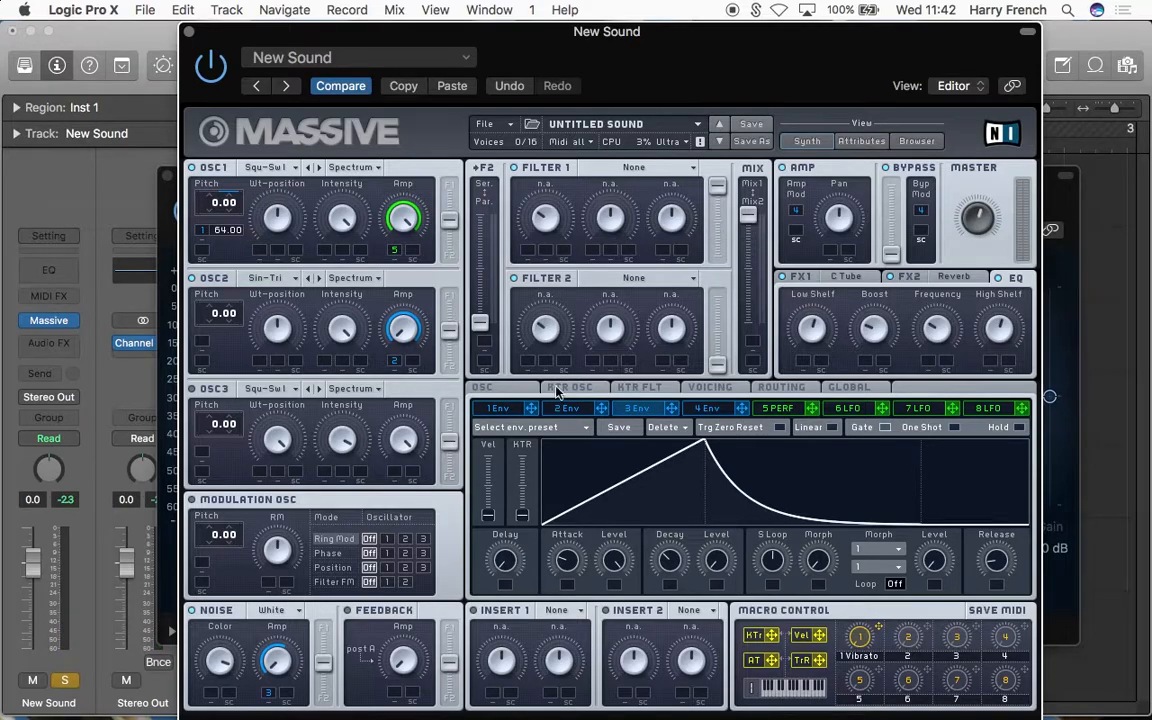
# Step: Load the Parabolic Shaper into Massive's Insert 1 with low Dry/Wet and Drive amounts, and close the plug-in windows
pyautogui.click(556, 610)
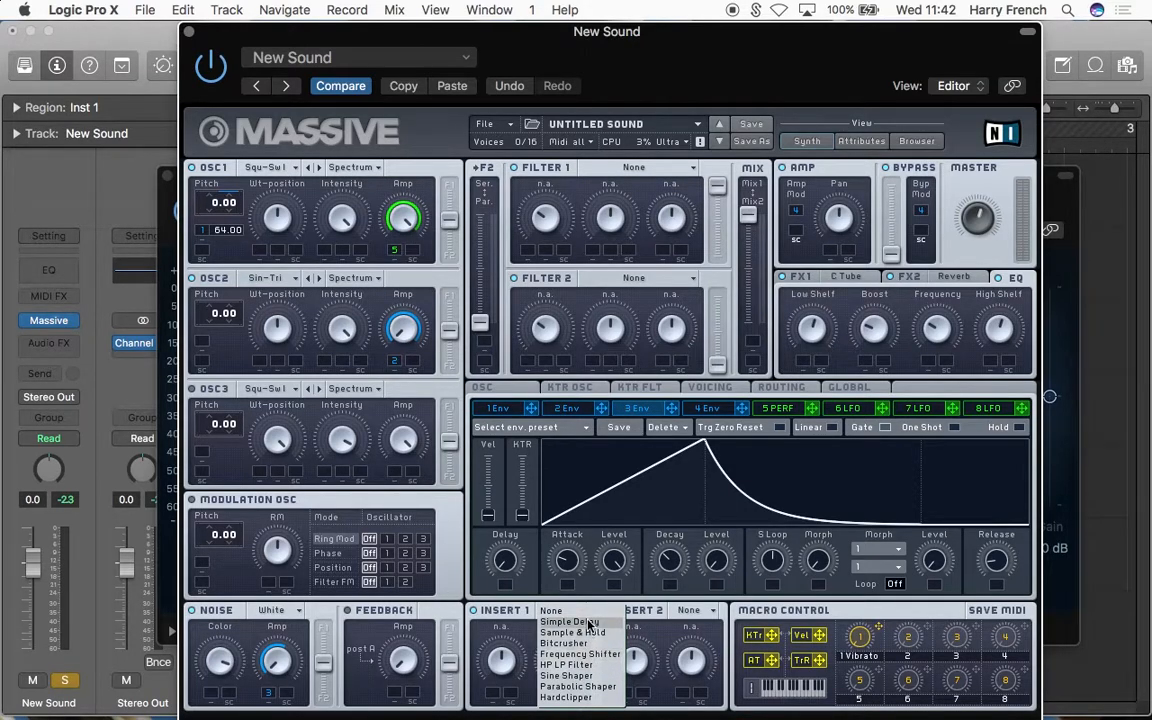
pyautogui.click(579, 687)
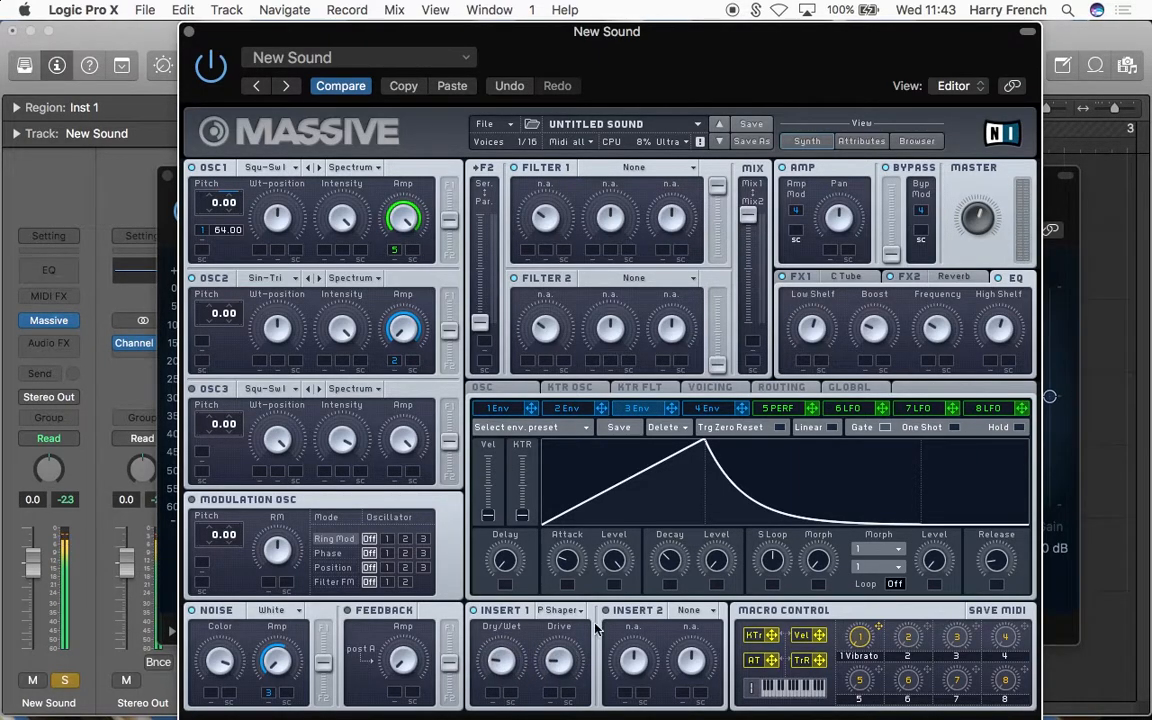
pyautogui.click(191, 31)
pyautogui.click(169, 176)
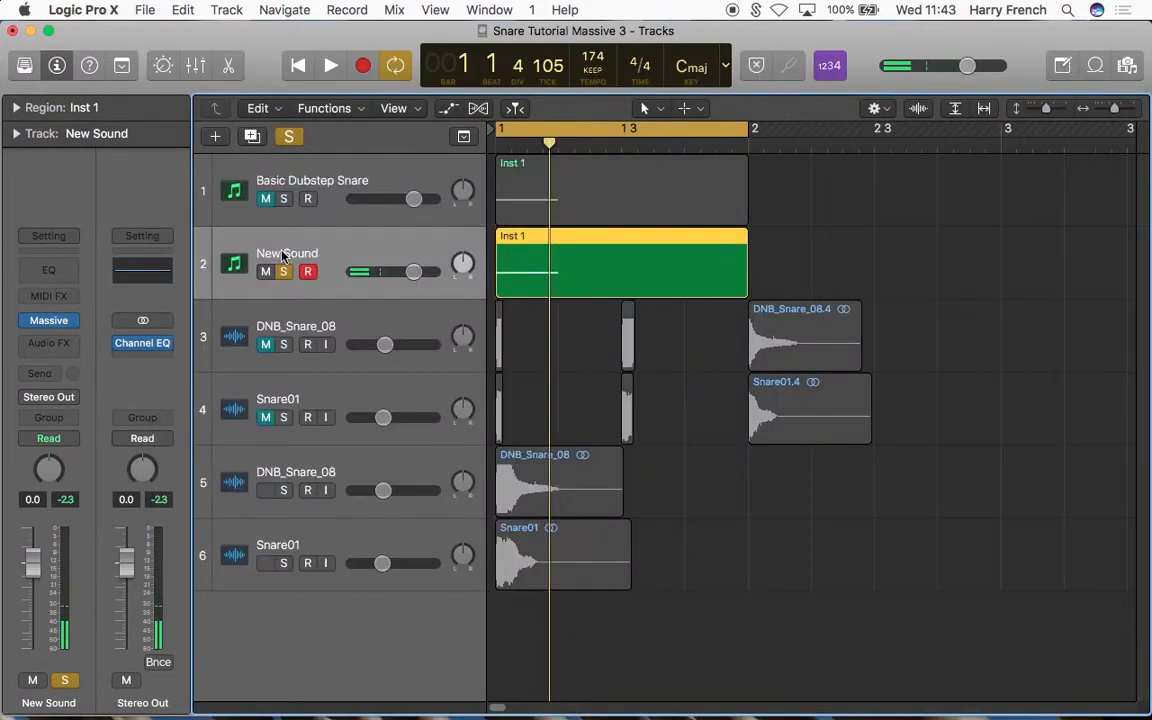
# Step: Add a Channel EQ to the New Sound track and switch the solo to the full-length DNB_Snare_08 sample track
pyautogui.click(70, 271)
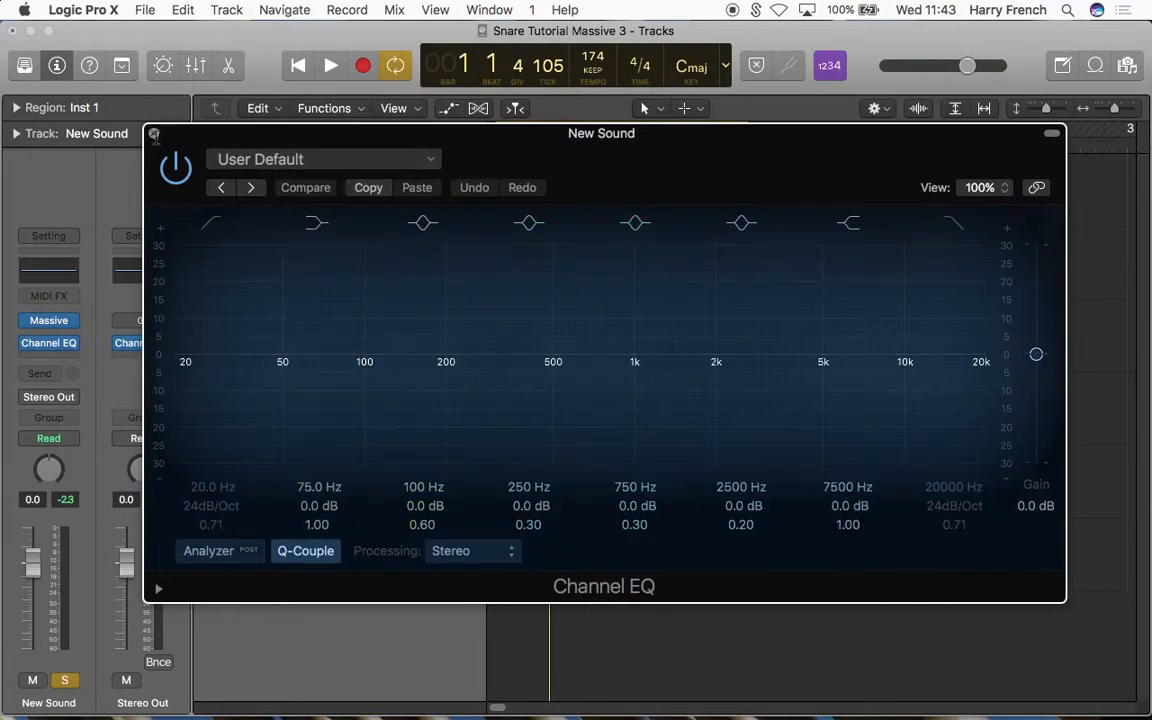
pyautogui.click(153, 133)
pyautogui.click(283, 490)
pyautogui.click(285, 469)
pyautogui.click(284, 274)
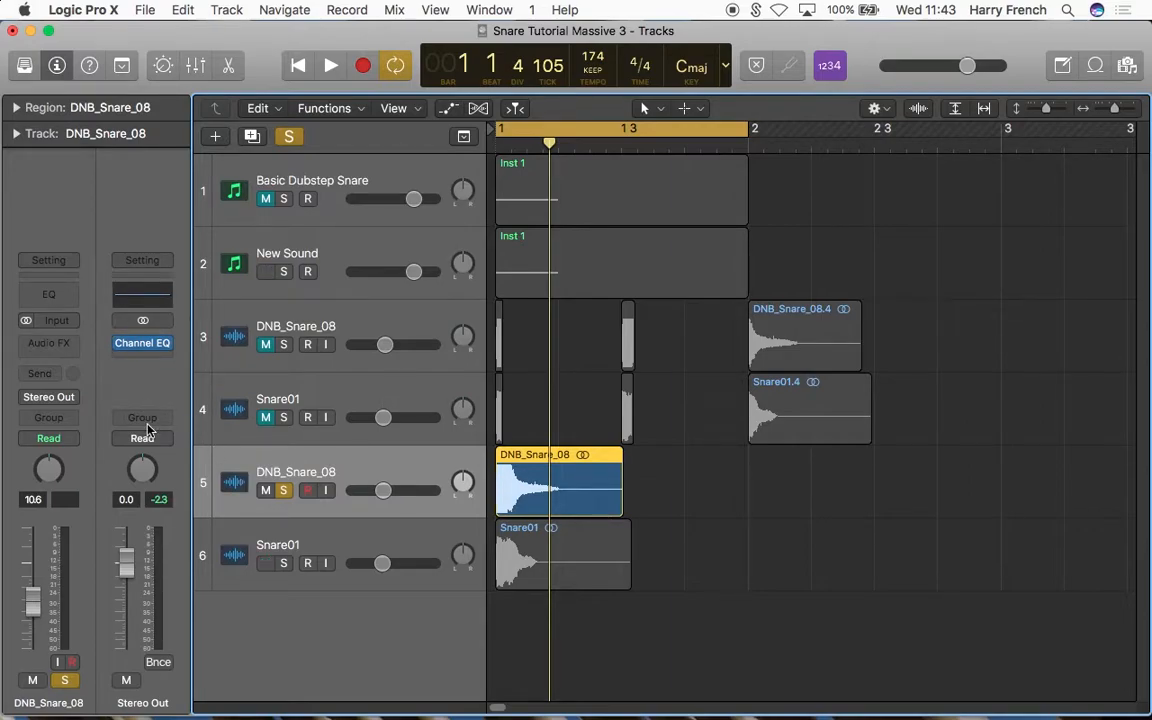
# Step: Add a Channel EQ to DNB_Snare_08, turn on its analyzer and set its processing to Side Only
pyautogui.click(50, 282)
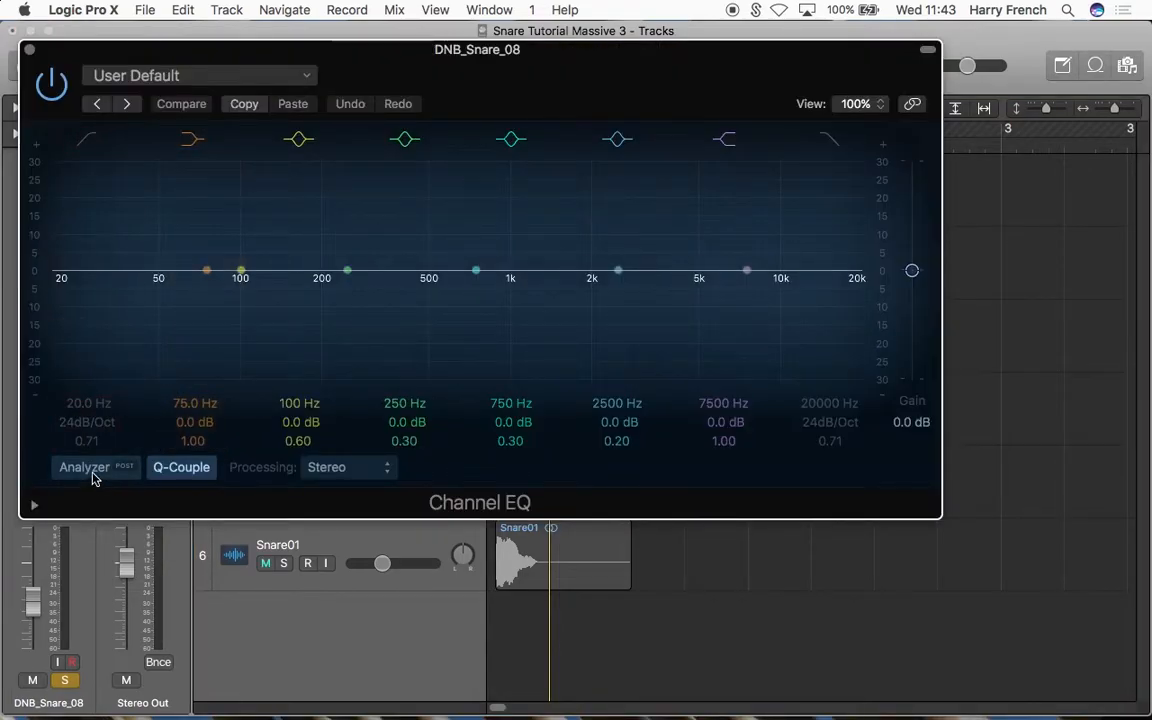
pyautogui.click(90, 470)
pyautogui.moveTo(489, 103); pyautogui.dragTo(547, 148)
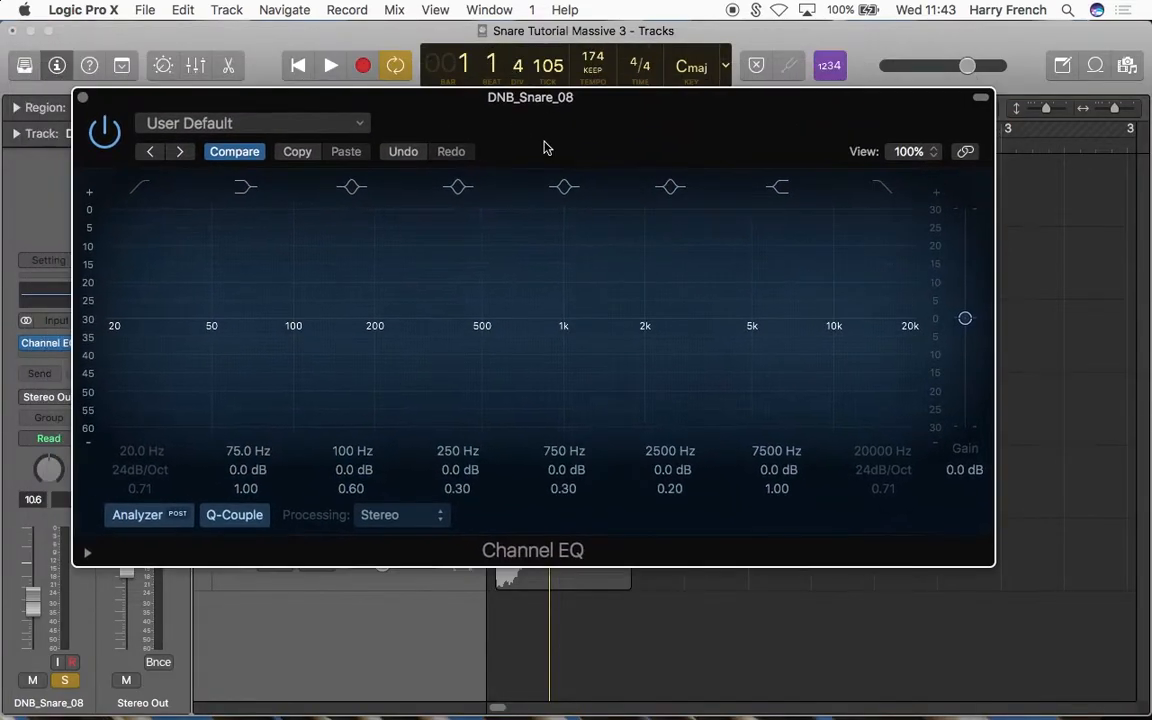
pyautogui.click(418, 518)
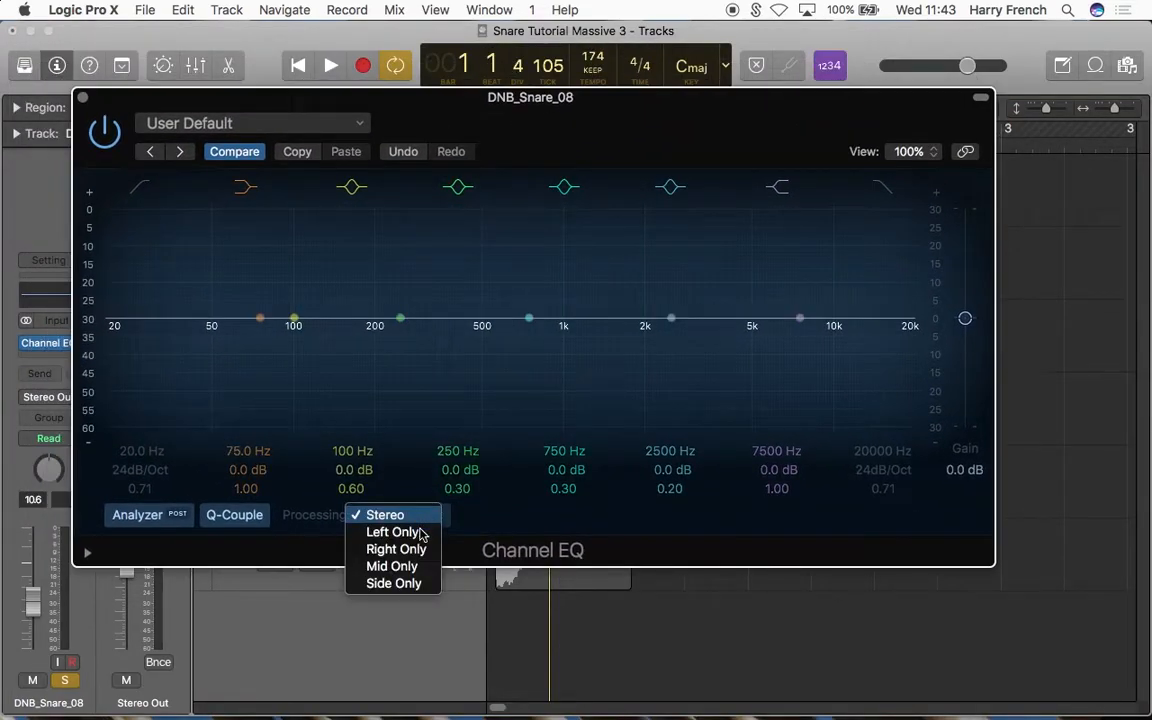
pyautogui.click(420, 584)
# Step: Play DNB_Snare_08 repeatedly, examine its side-signal spectrum against the full signal, and close the Channel EQ
pyautogui.press('space')
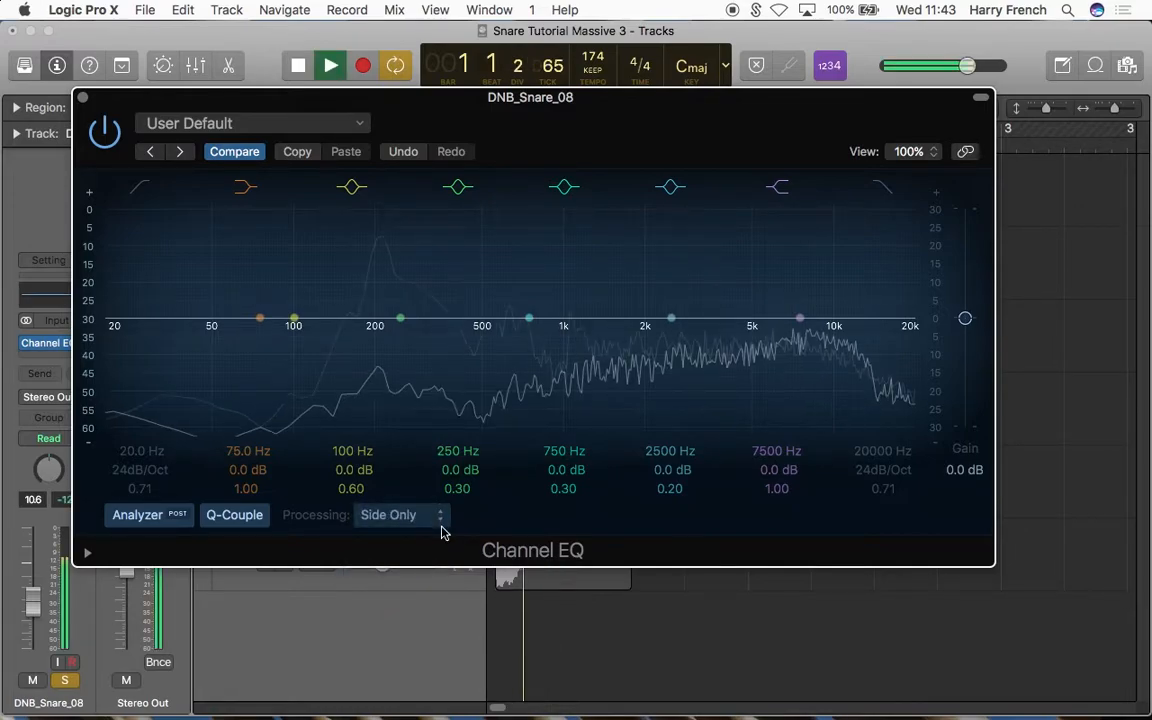
pyautogui.press('space')
pyautogui.press('space')
pyautogui.press('space')
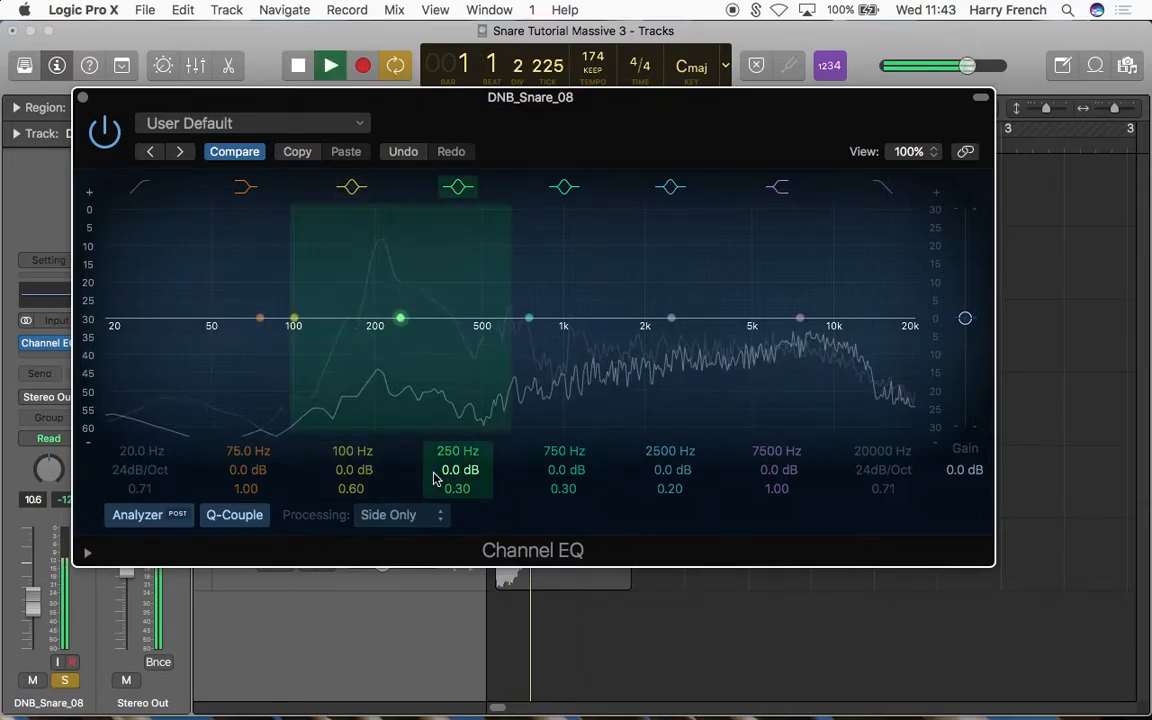
pyautogui.press('space')
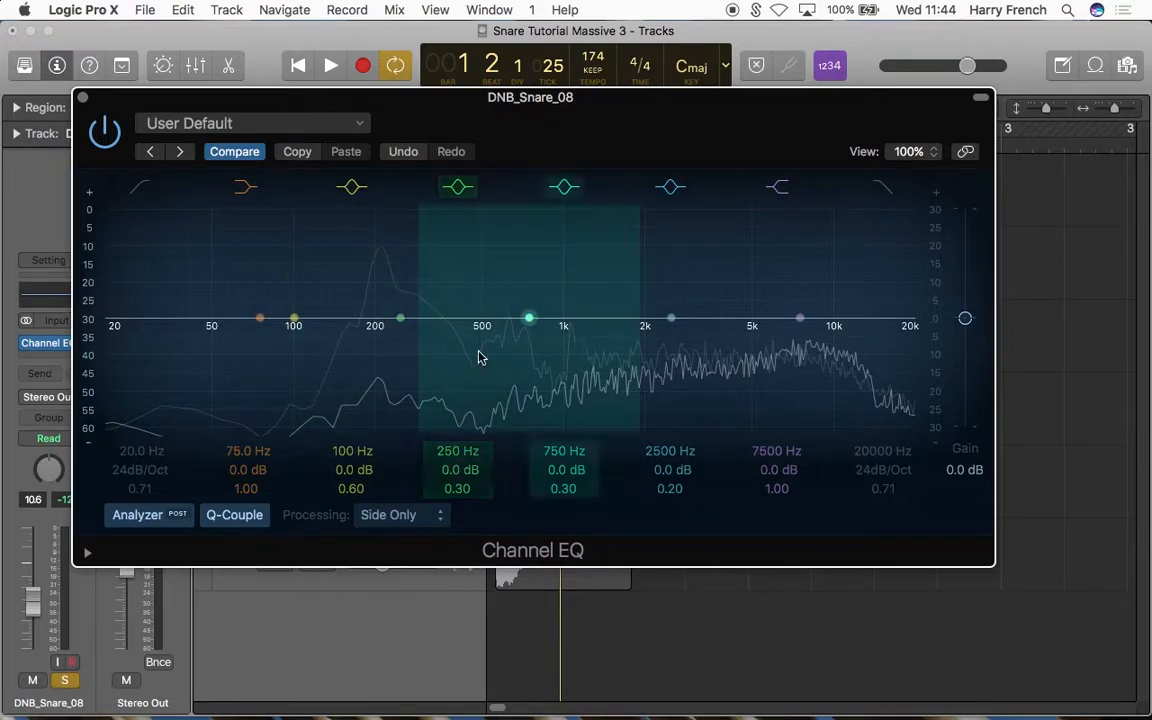
pyautogui.click(83, 97)
# Step: Unsolo DNB_Snare_08, then select and solo the New Sound track
pyautogui.click(283, 490)
pyautogui.click(305, 254)
pyautogui.click(283, 271)
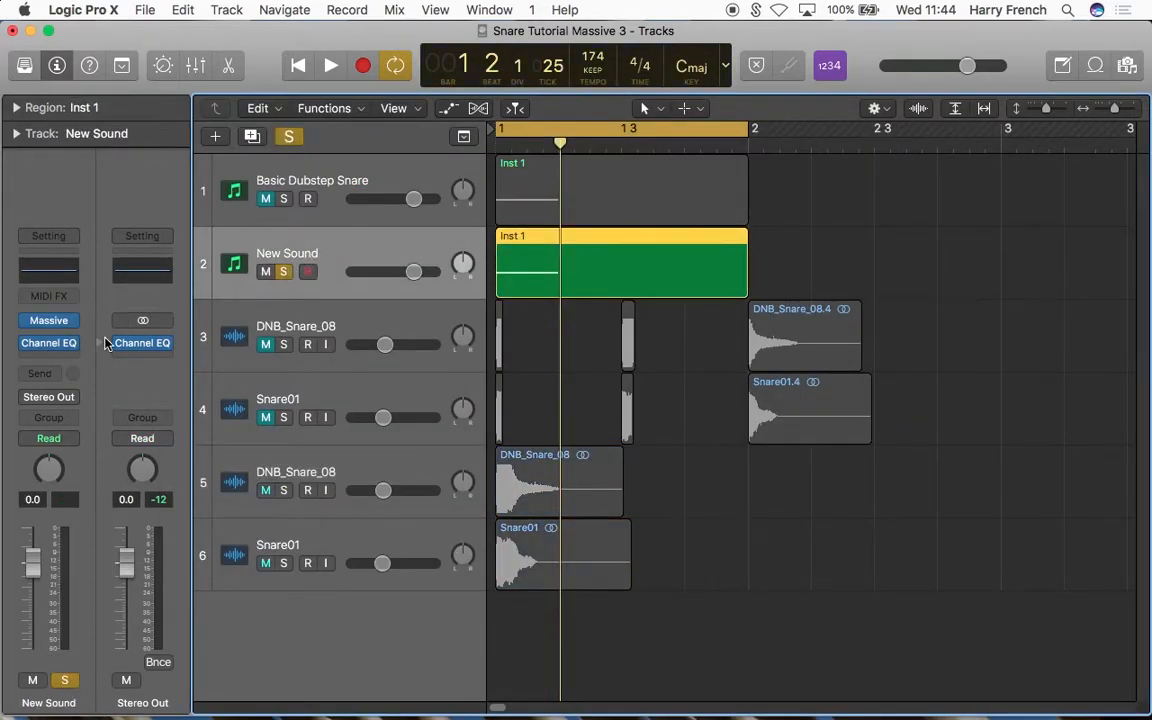
# Step: Set New Sound's Channel EQ processing to Side Only and enable its low cut at 250 Hz
pyautogui.click(50, 343)
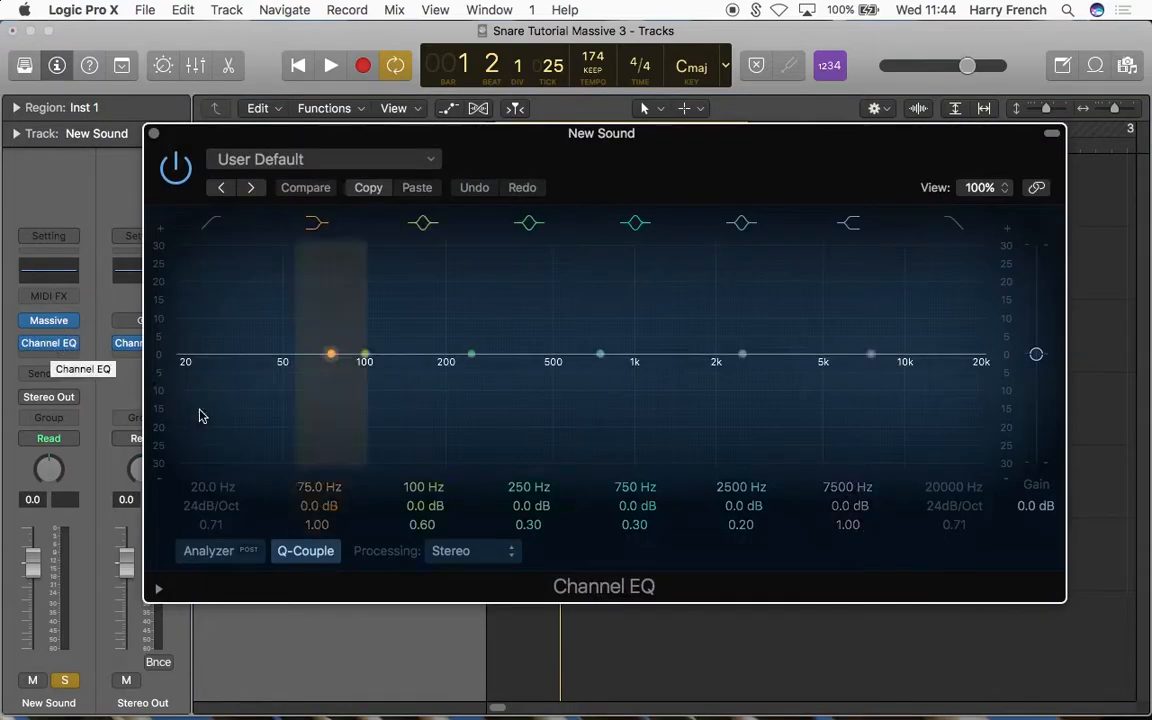
pyautogui.click(440, 555)
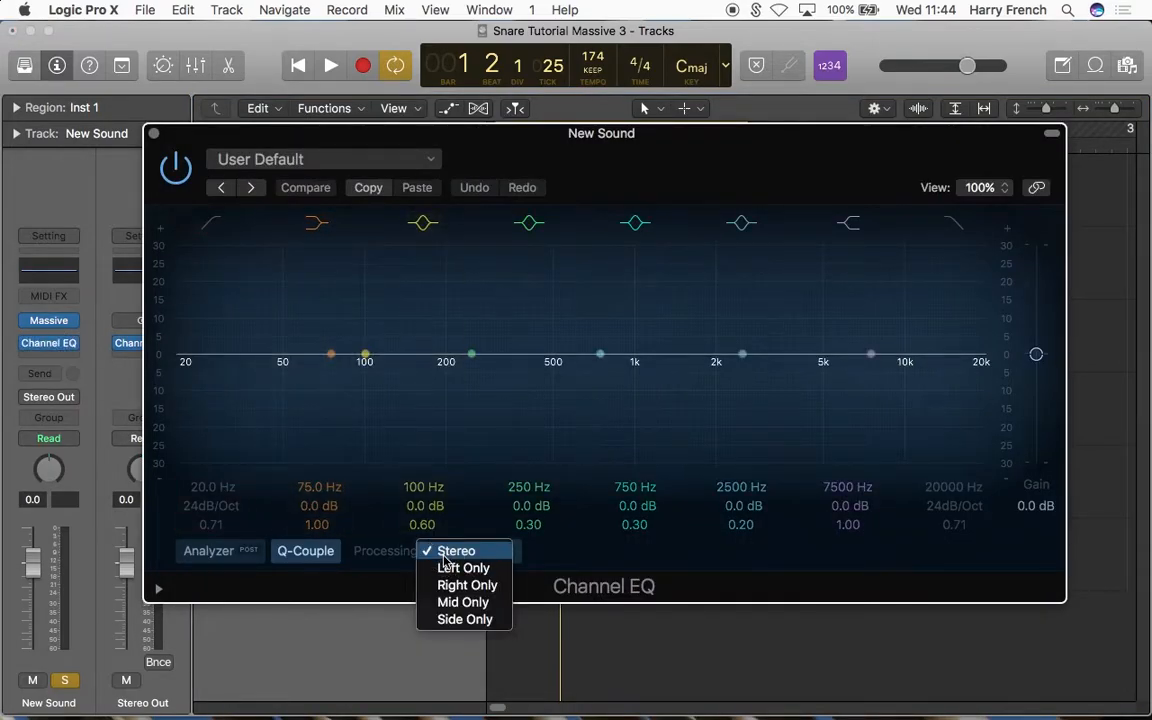
pyautogui.click(463, 619)
pyautogui.click(208, 223)
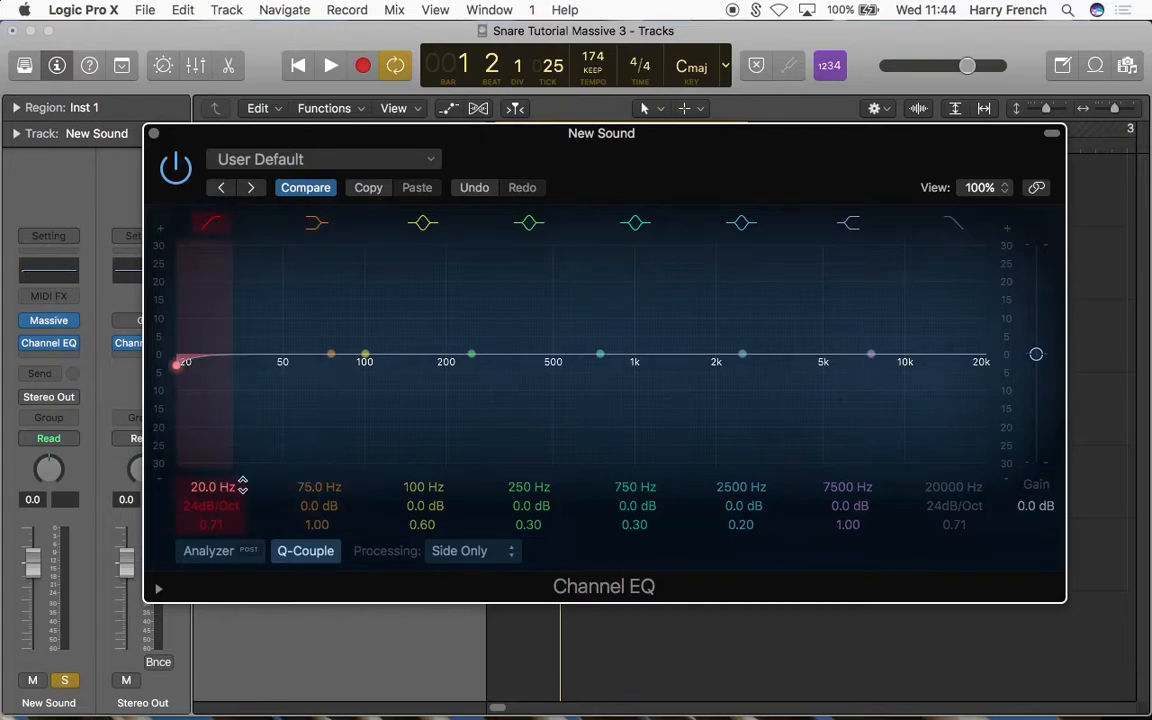
pyautogui.moveTo(200, 484); pyautogui.dragTo(200, 428)
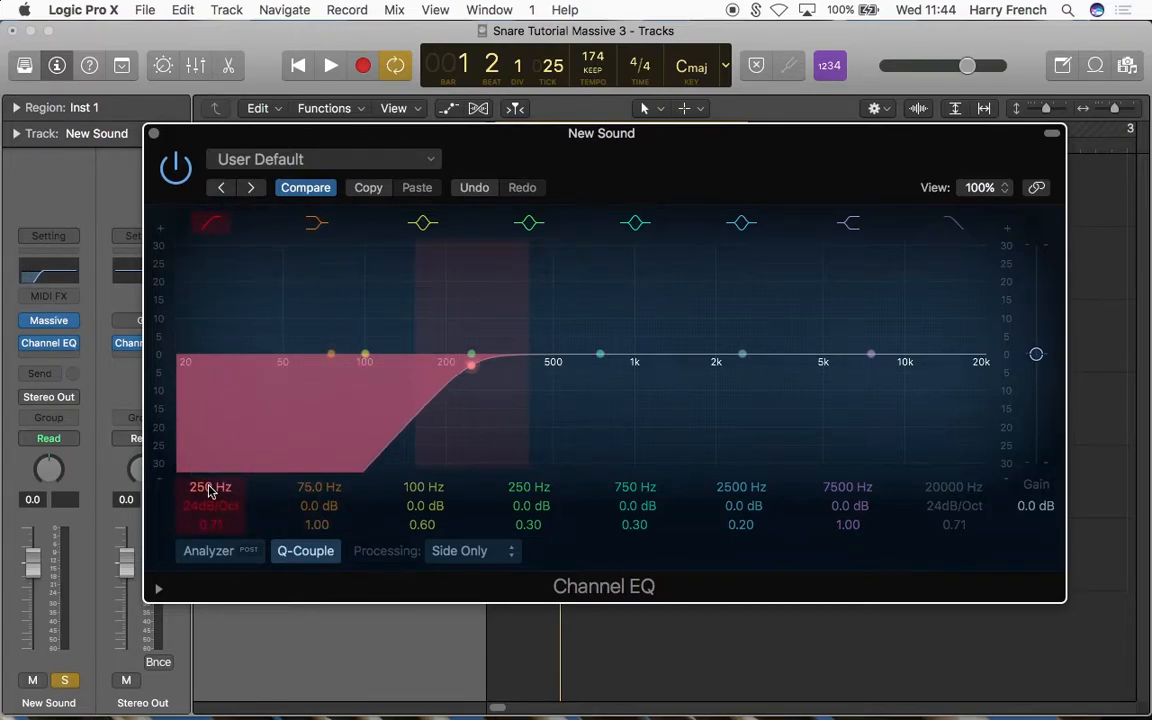
# Step: Turn on the analyzer in New Sound's Channel EQ, play the snare to check the side low cut, and close the EQ
pyautogui.press('space')
pyautogui.press('space')
pyautogui.press('space')
pyautogui.press('space')
pyautogui.click(190, 558)
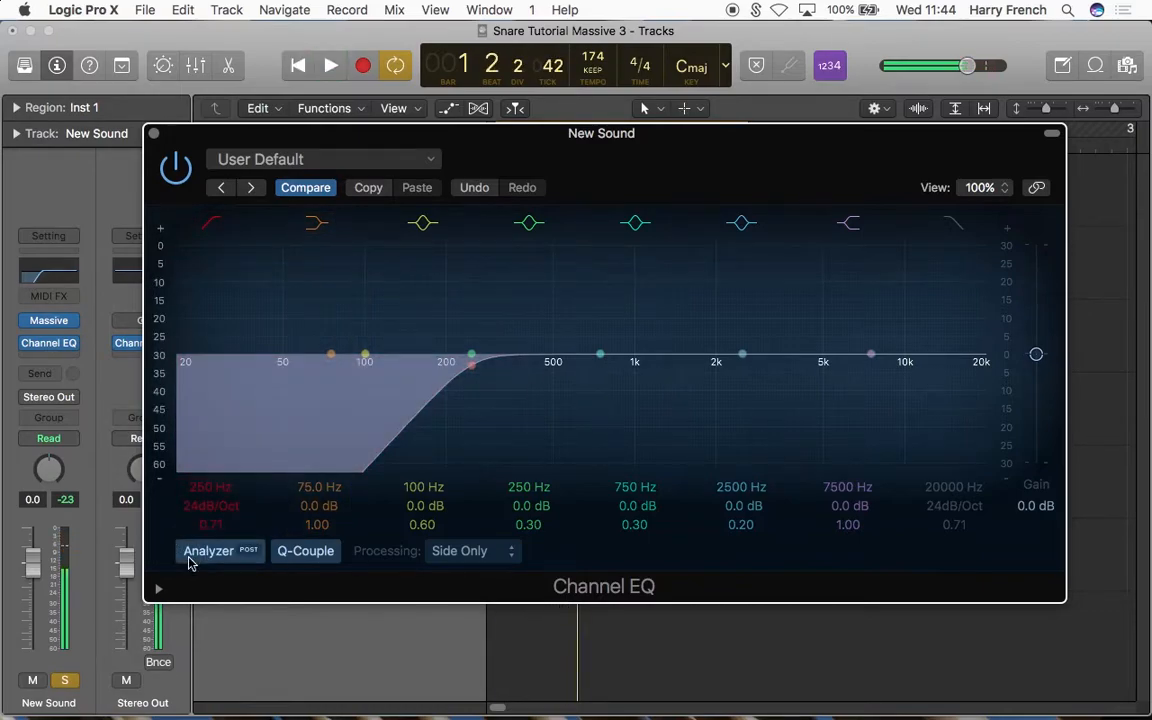
pyautogui.press('space')
pyautogui.press('space')
pyautogui.click(153, 133)
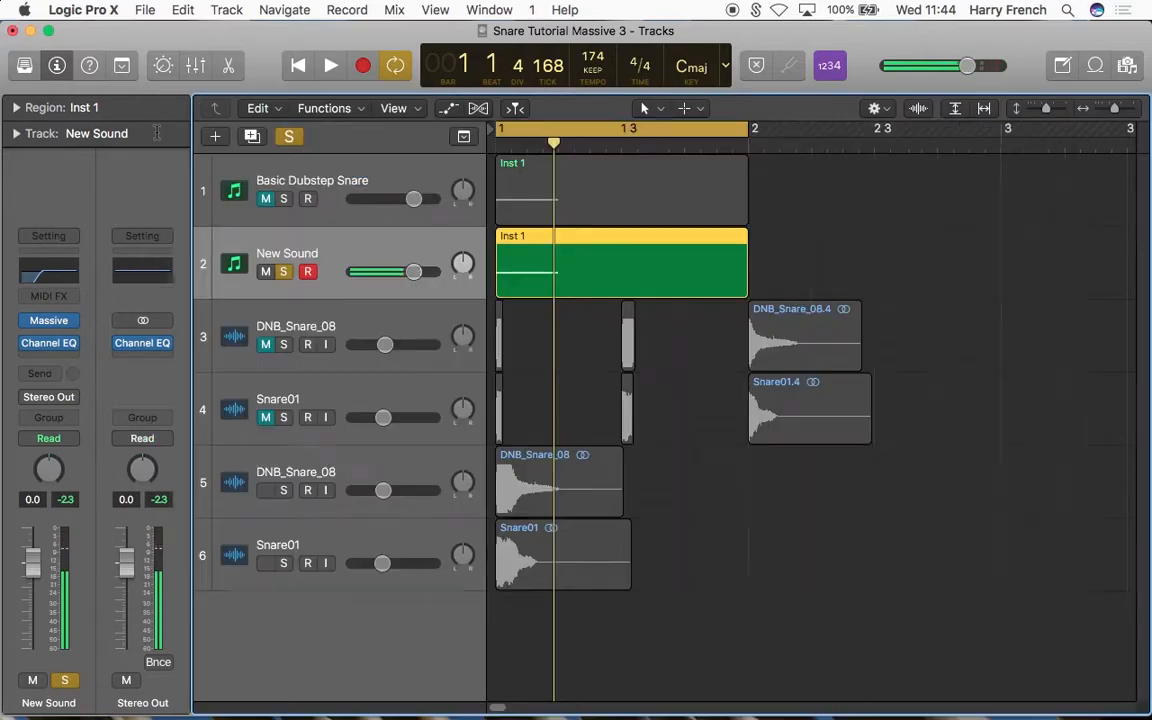
# Step: Check the snare's side spectrum in Stereo Out's Channel EQ using Side Only, restore Stereo processing, and close the plug-in windows
pyautogui.click(47, 327)
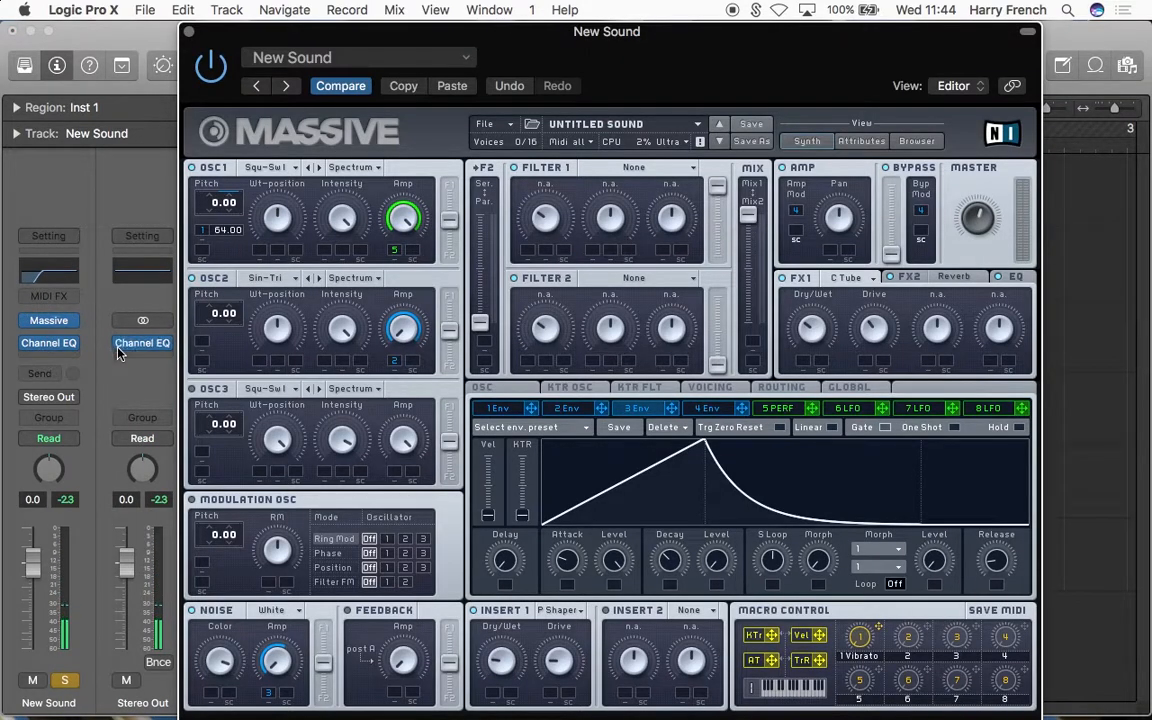
pyautogui.click(148, 340)
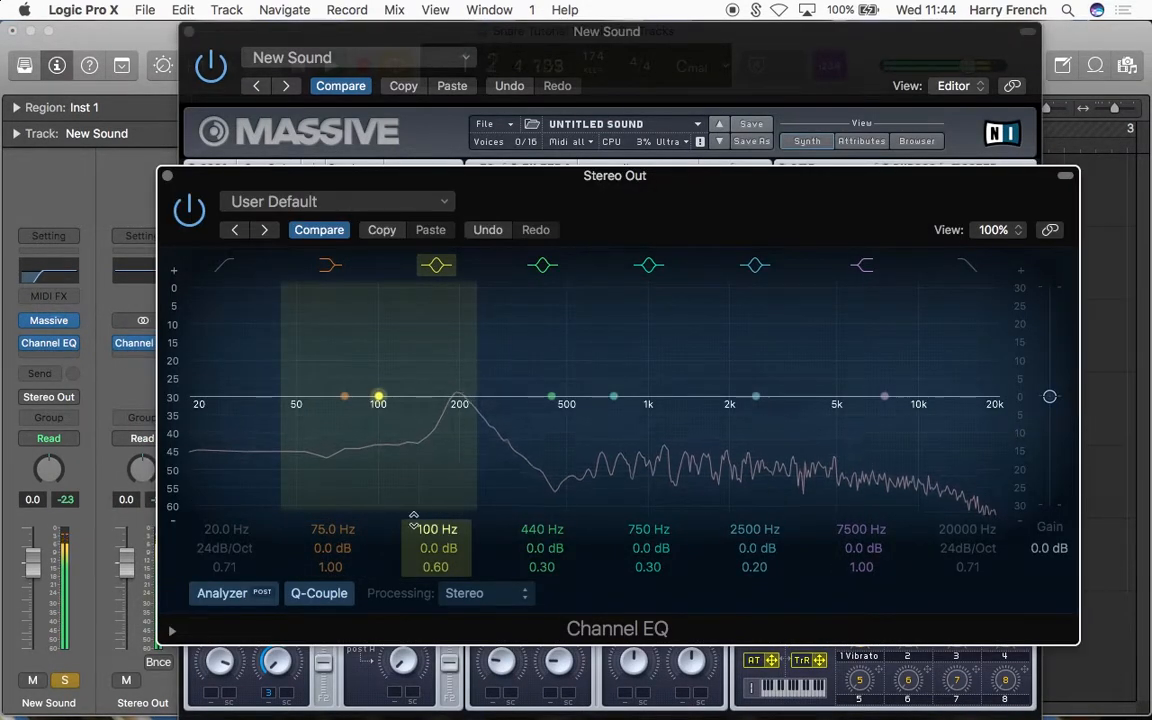
pyautogui.click(480, 593)
pyautogui.click(482, 662)
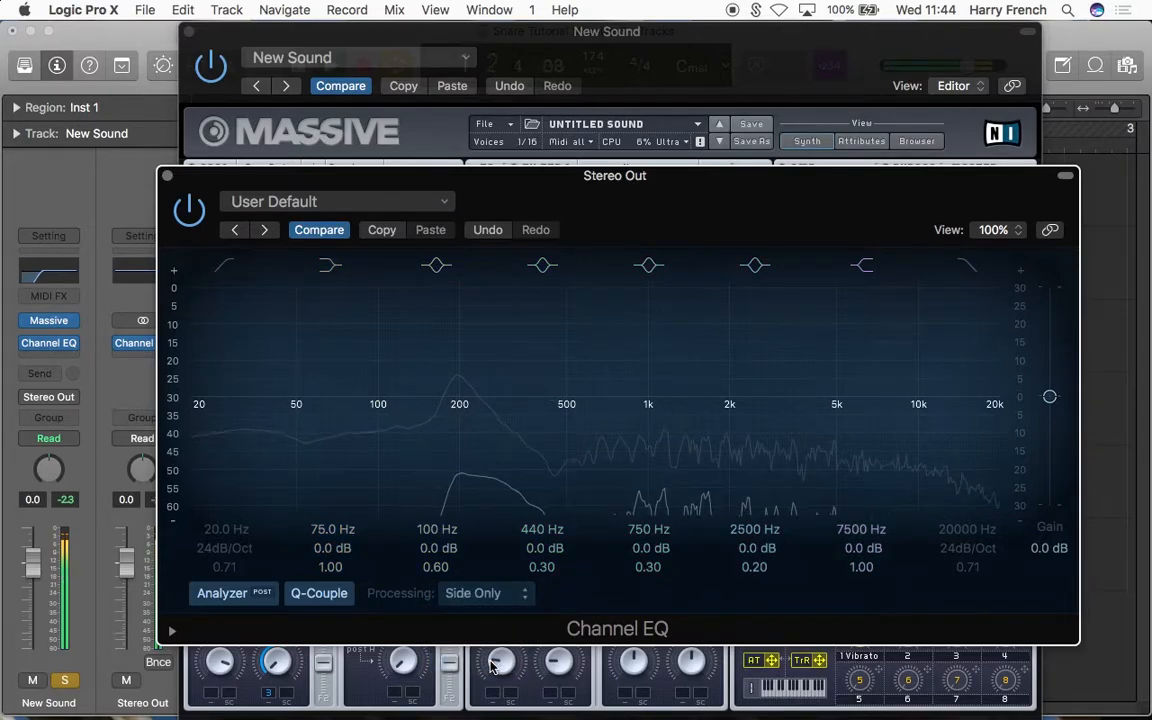
pyautogui.click(500, 595)
pyautogui.click(500, 520)
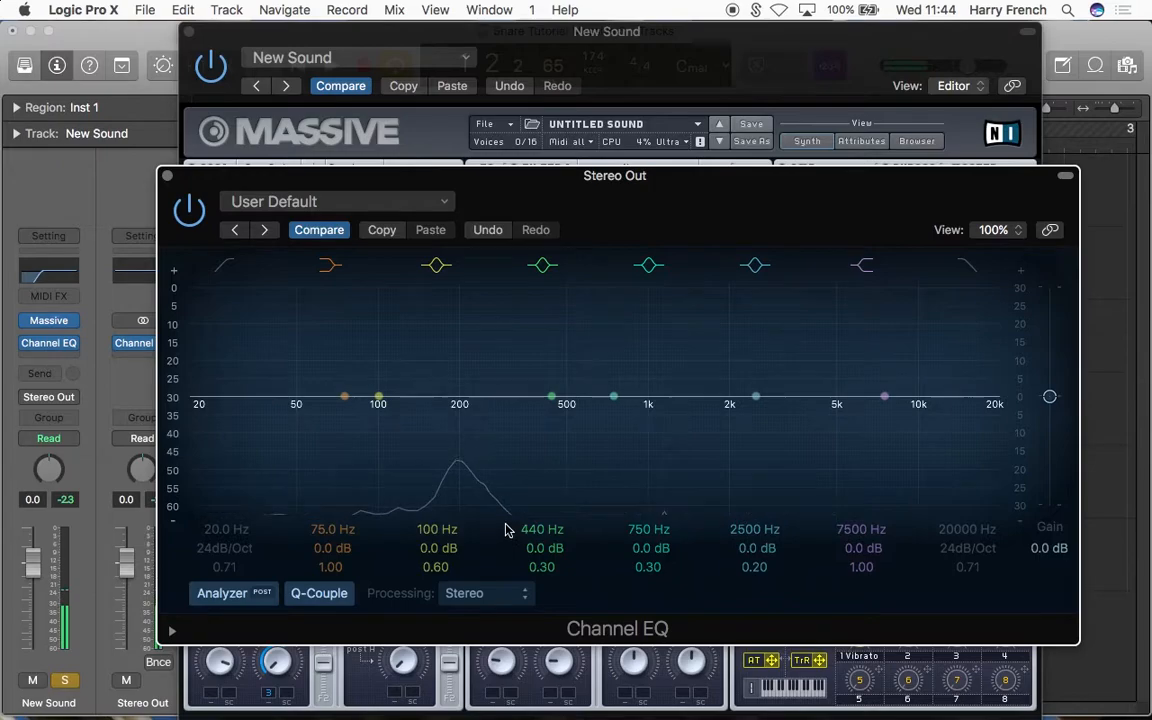
pyautogui.click(167, 176)
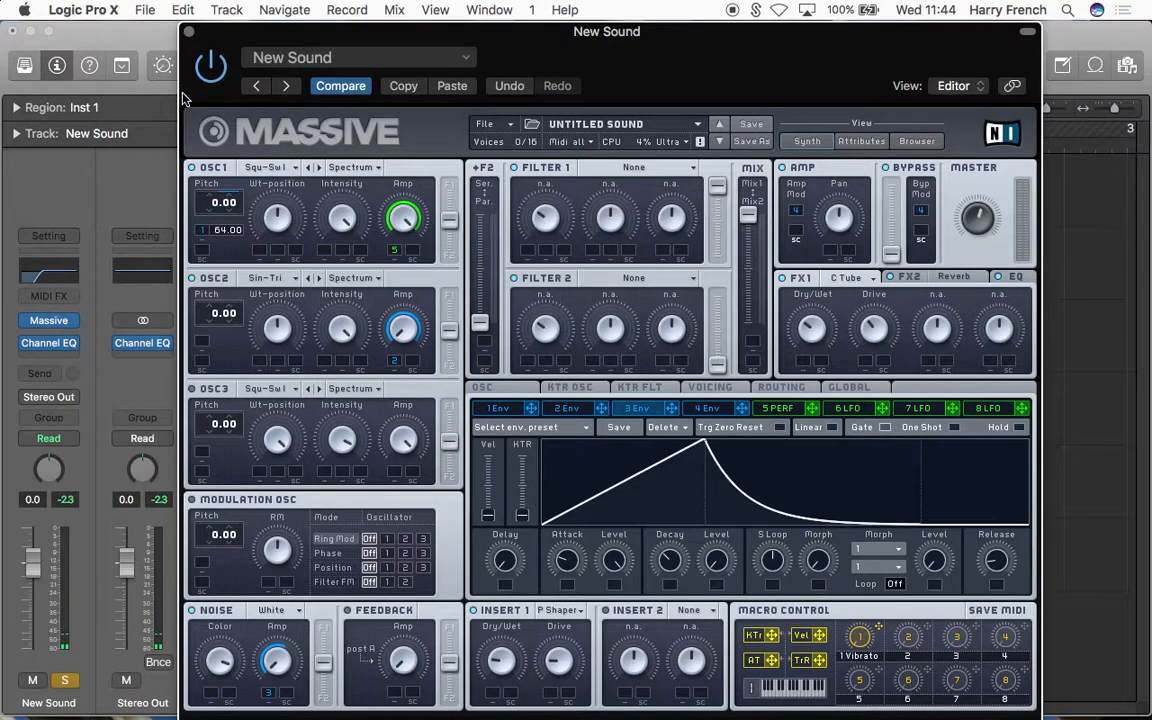
pyautogui.click(190, 35)
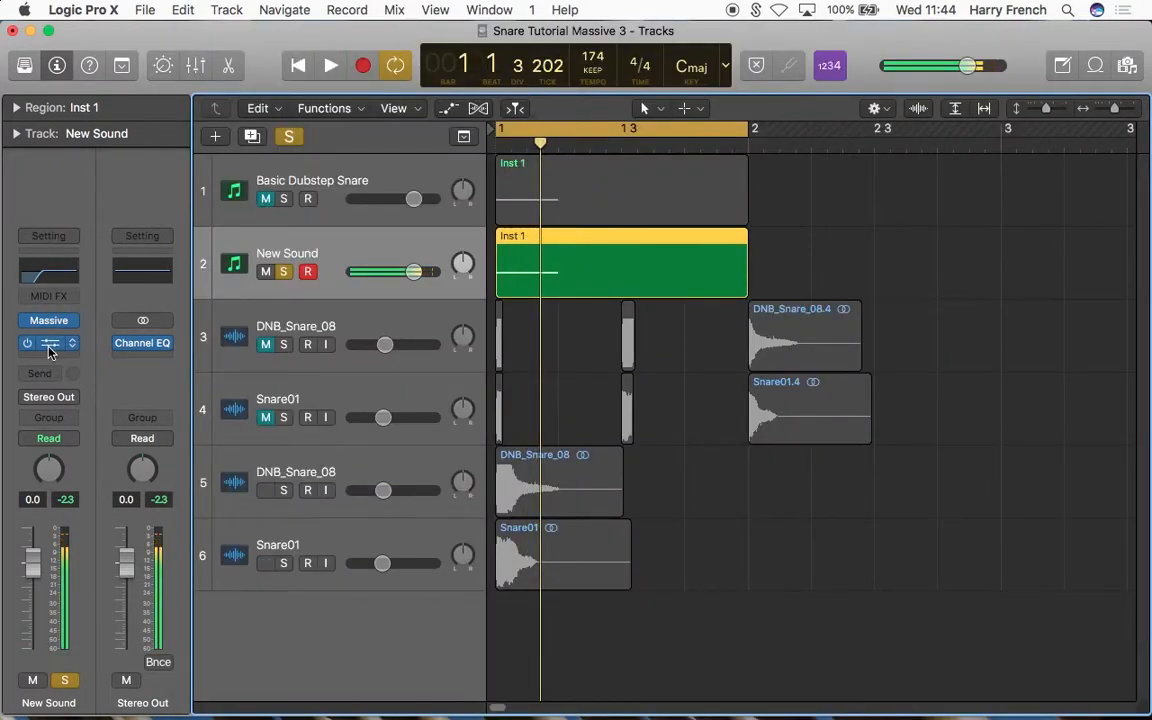
# Step: Boost New Sound's side signal by 2.0 dB at 4850 Hz in its Channel EQ and play the snare to check it
pyautogui.click(48, 342)
pyautogui.moveTo(726, 503)
pyautogui.mouseDown()
pyautogui.moveTo(726, 460)
pyautogui.moveTo(726, 504)
pyautogui.moveTo(738, 486)
pyautogui.moveTo(744, 516)
pyautogui.mouseUp()
pyautogui.press('space')
pyautogui.press('space')
pyautogui.press('space')
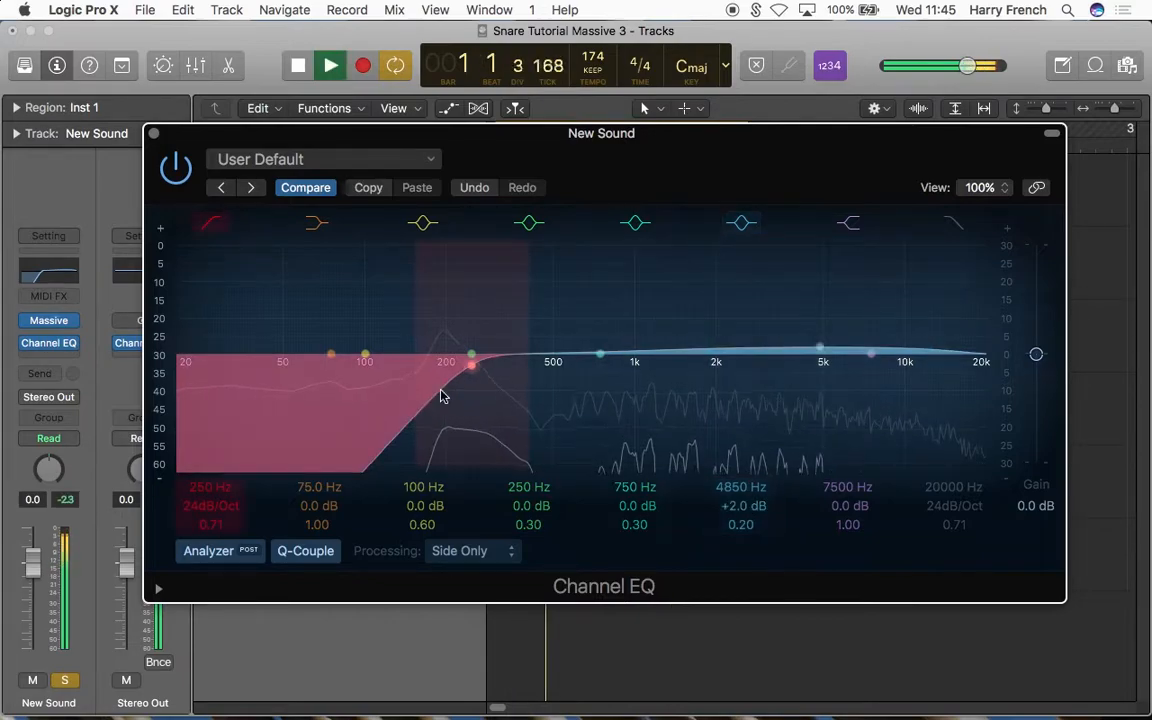
pyautogui.press('space')
# Step: Set the Q of the 4850 Hz side boost to 0.35, play the snare, and close the Channel EQ
pyautogui.click(740, 522)
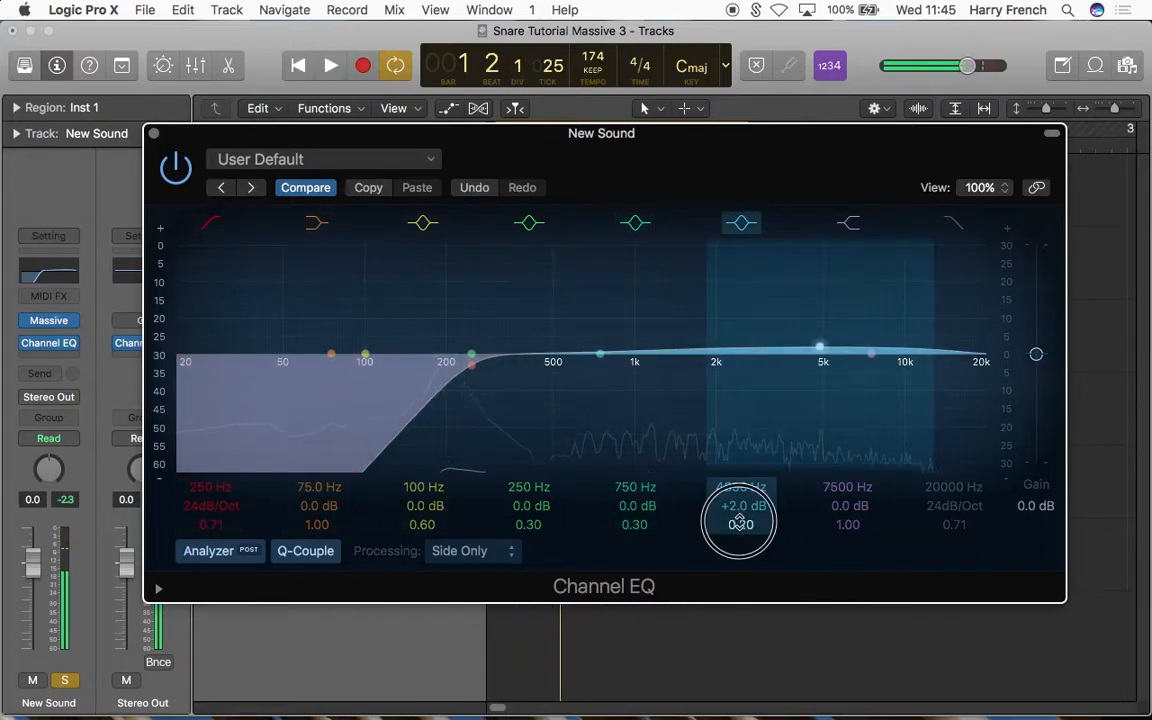
pyautogui.moveTo(740, 522); pyautogui.dragTo(739, 520)
pyautogui.press('space')
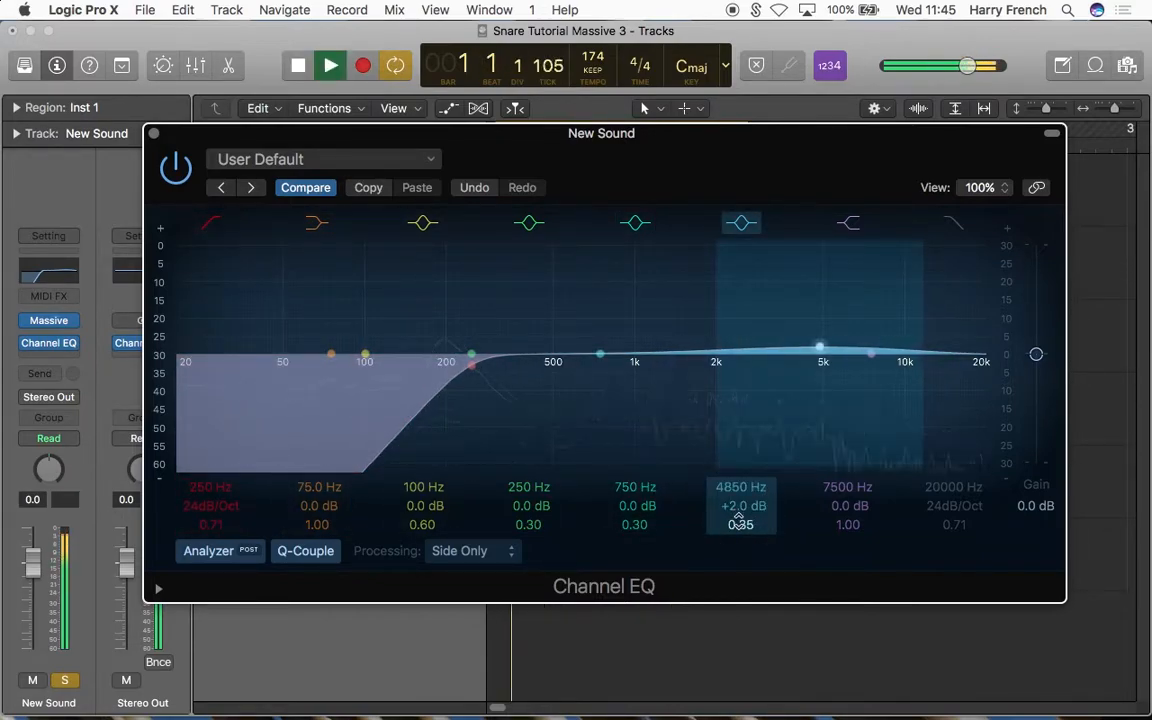
pyautogui.press('space')
pyautogui.click(154, 134)
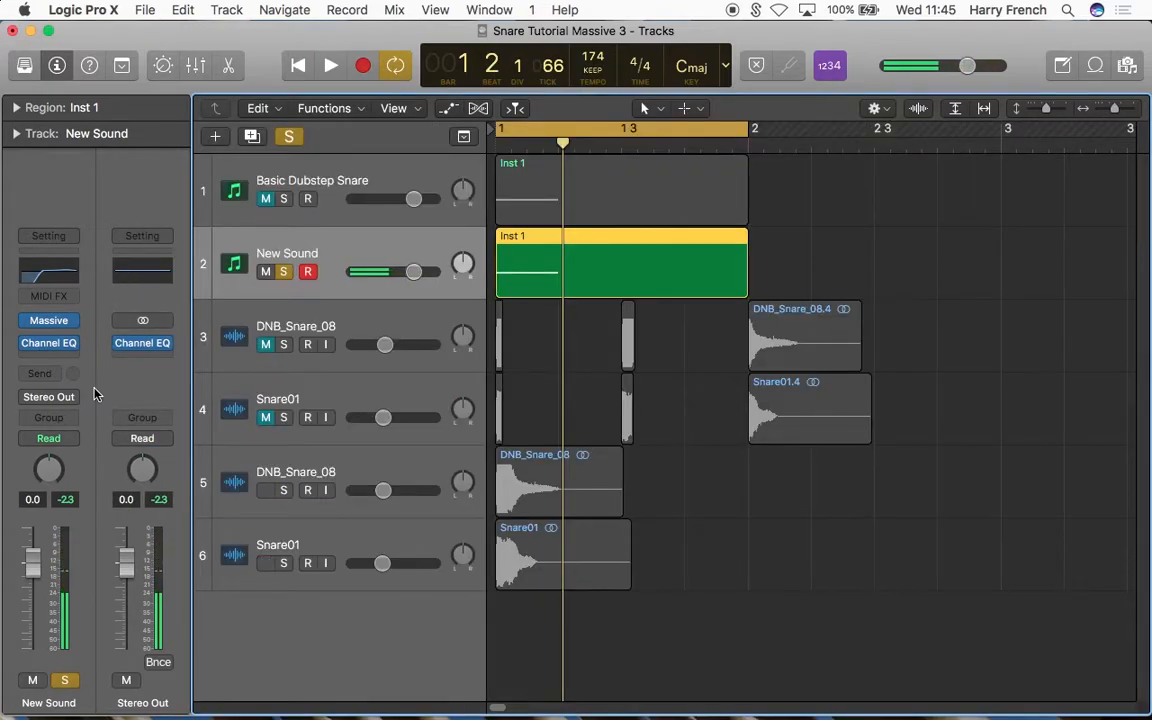
# Step: Add a stereo Compressor after New Sound's Channel EQ and switch it to the Studio VCA model
pyautogui.click(40, 357)
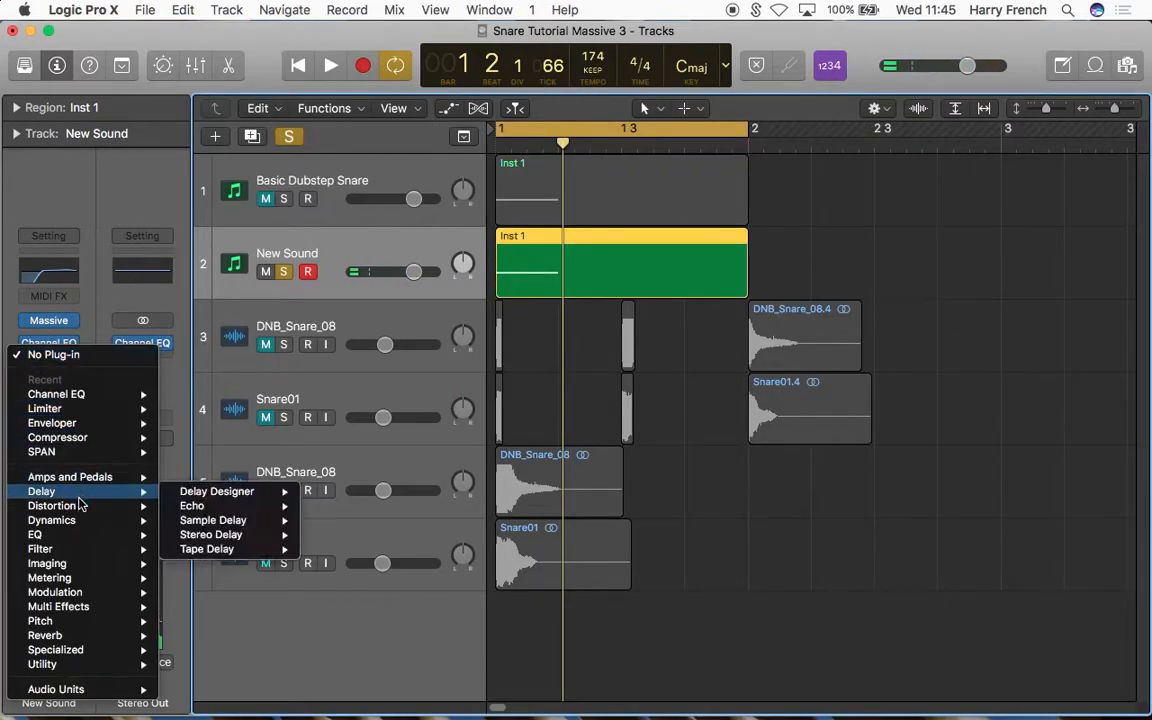
pyautogui.moveTo(86, 524)
pyautogui.moveTo(240, 535)
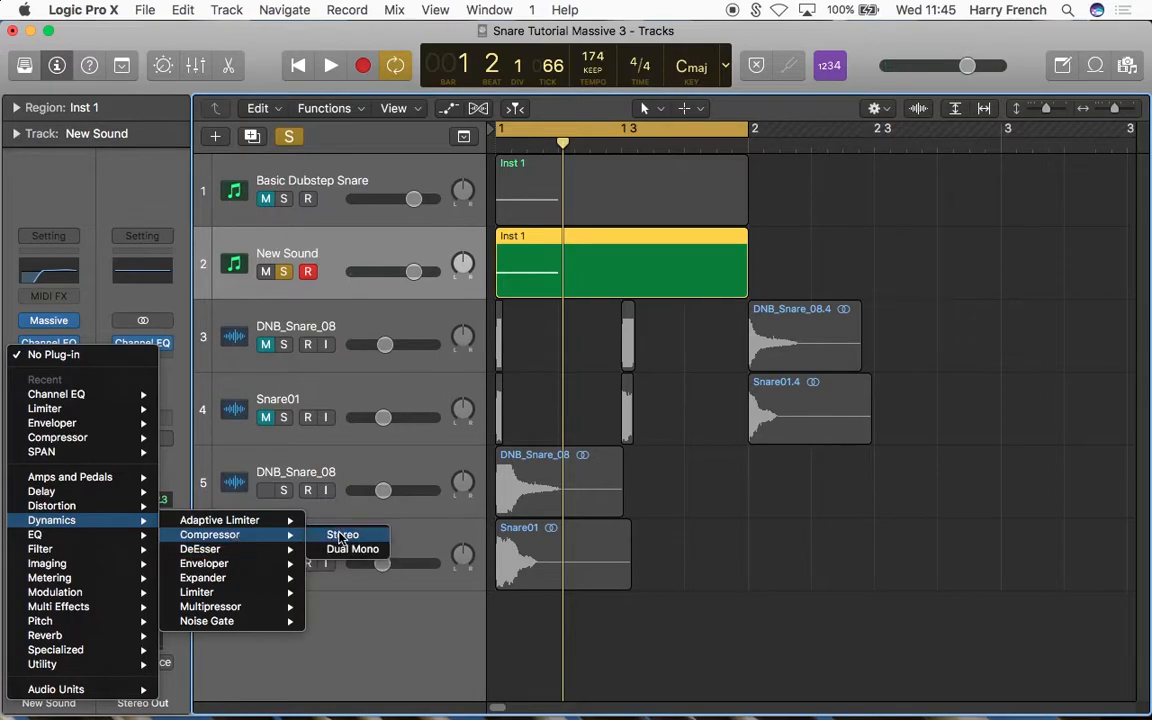
pyautogui.click(341, 536)
pyautogui.moveTo(557, 91); pyautogui.dragTo(638, 78)
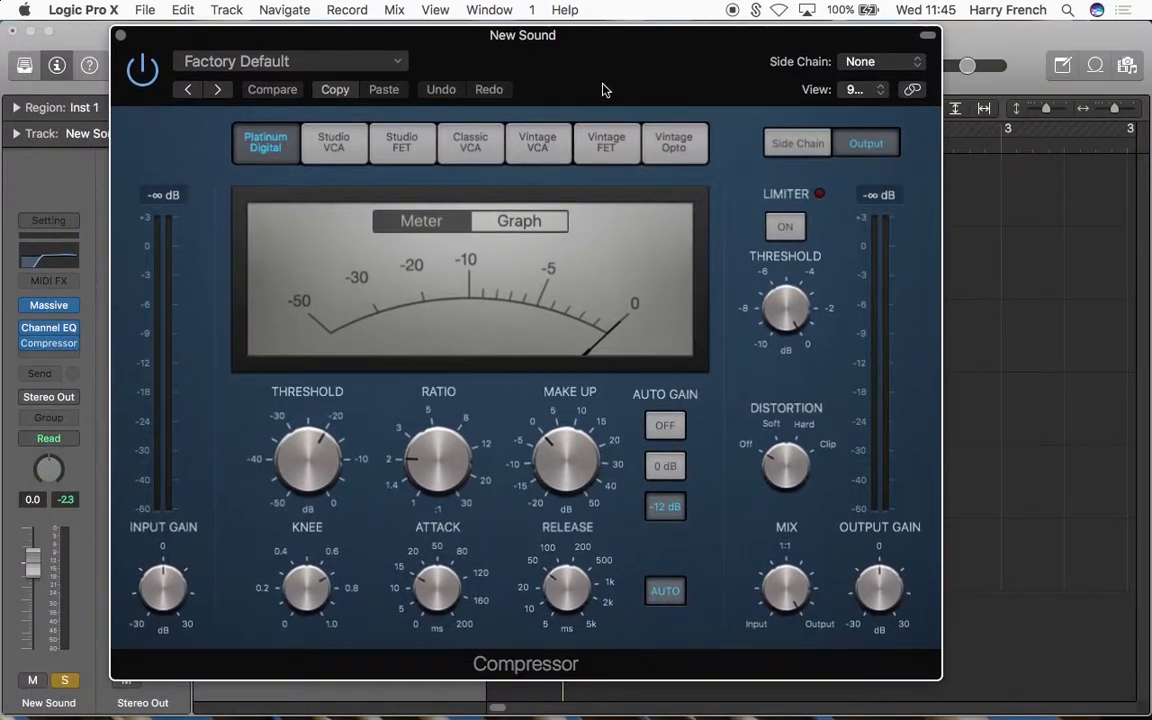
pyautogui.click(334, 160)
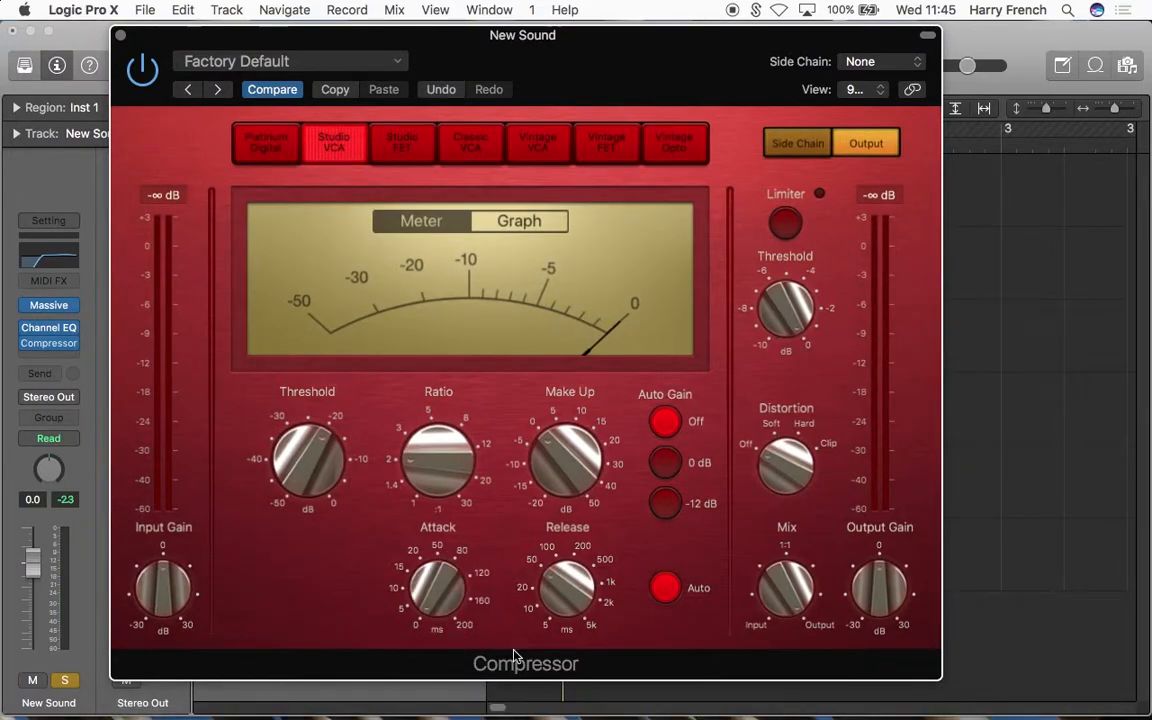
# Step: Try extreme Compressor settings: attack 0.0 ms, shortest release, ratio 30.0:1 and a very low threshold, and play the snare
pyautogui.moveTo(574, 588); pyautogui.dragTo(570, 665)
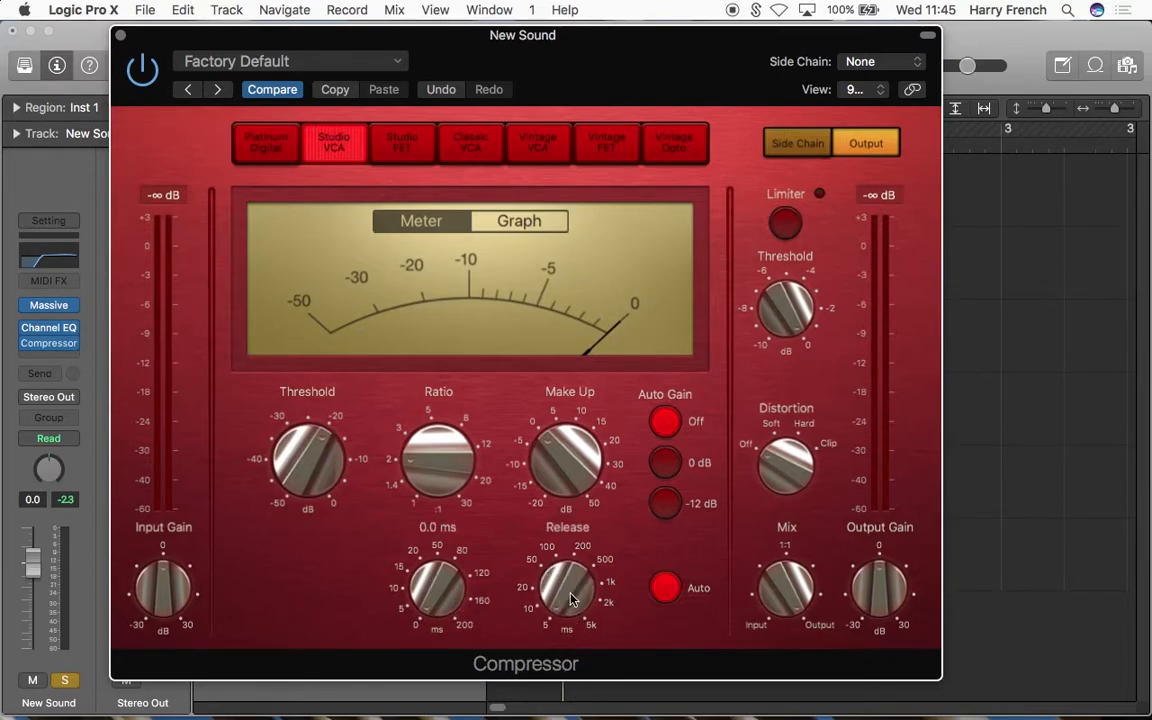
pyautogui.moveTo(439, 469); pyautogui.dragTo(462, 194)
pyautogui.moveTo(329, 437); pyautogui.dragTo(355, 607)
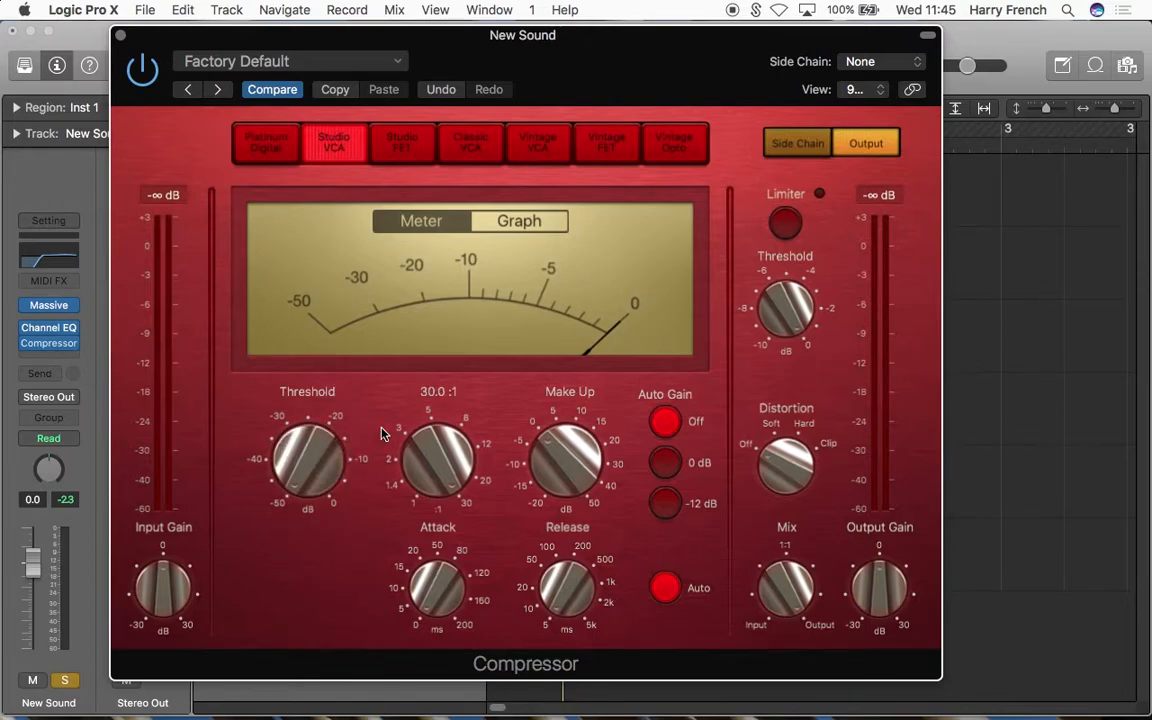
pyautogui.press('space')
# Step: Slow the Compressor's attack to 26.0 ms and lengthen its release while playing the snare
pyautogui.moveTo(447, 592); pyautogui.dragTo(443, 532)
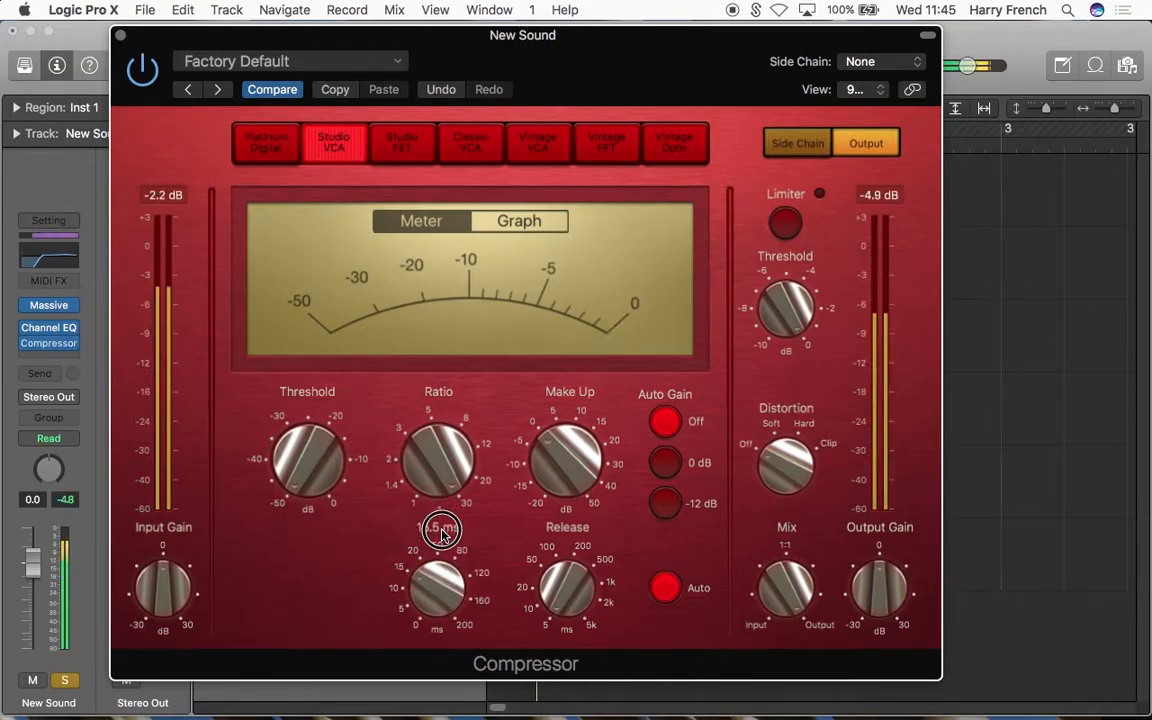
pyautogui.moveTo(441, 517); pyautogui.dragTo(441, 508)
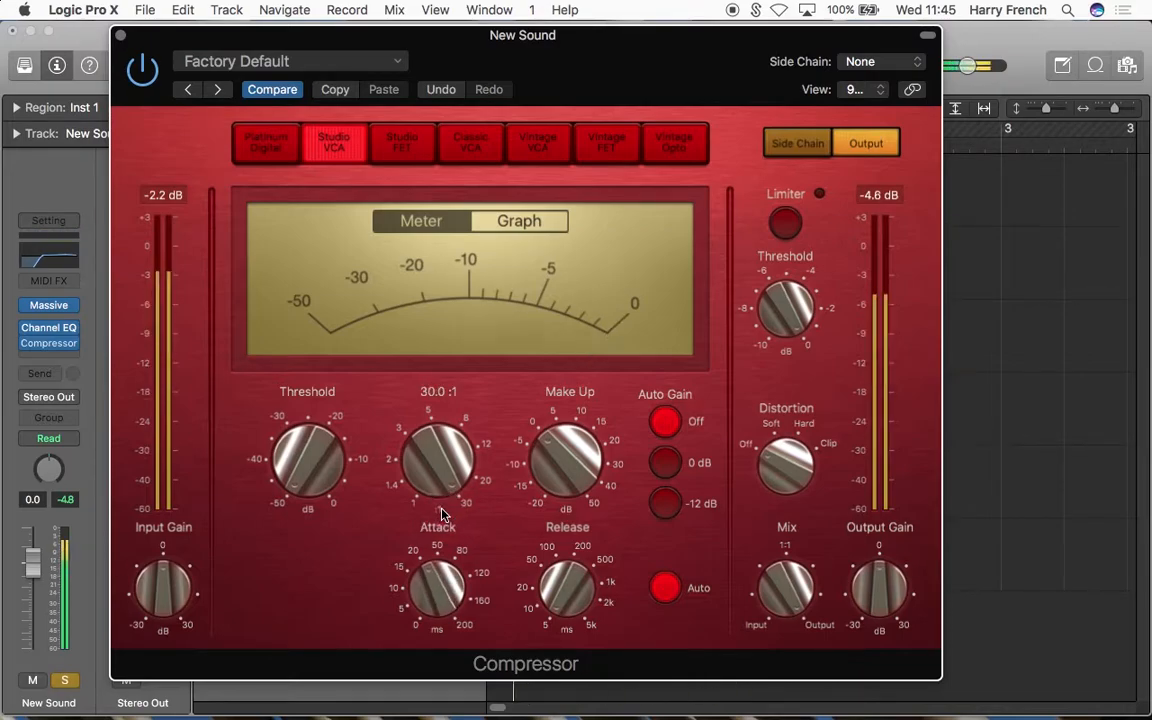
pyautogui.moveTo(574, 597); pyautogui.dragTo(568, 537)
pyautogui.press('space')
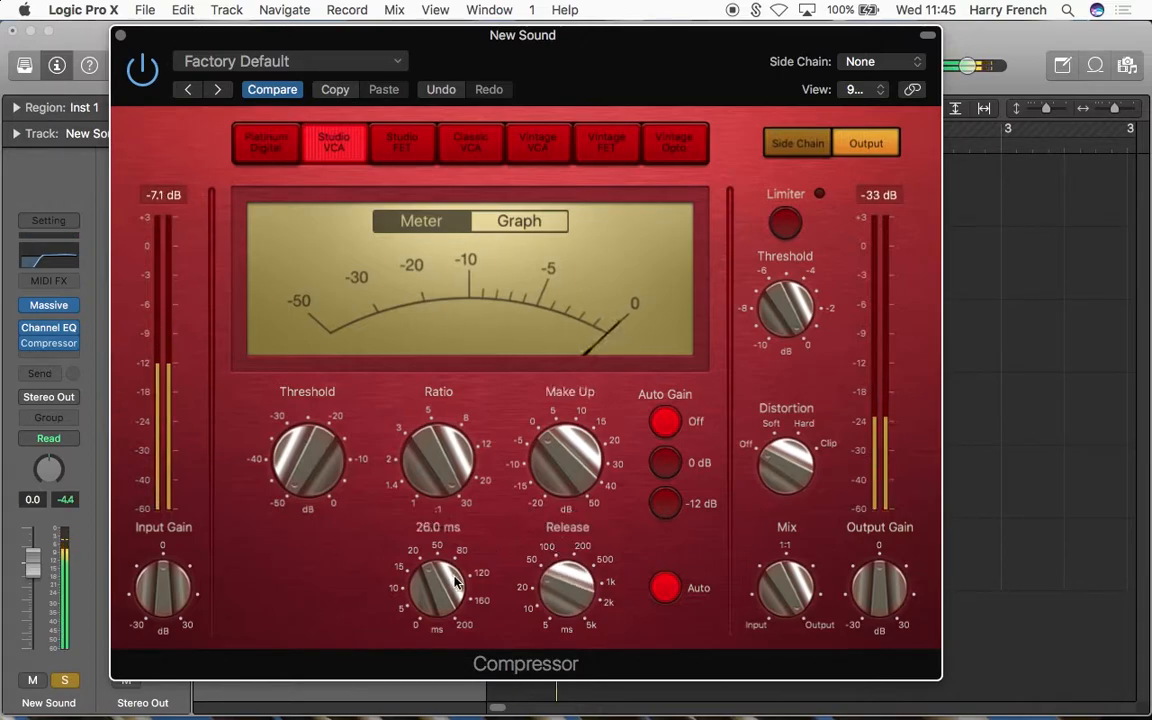
# Step: Lower the Compressor's ratio to about 5:1 and set its threshold to -24.5 dB, play the snare, and close the Compressor
pyautogui.moveTo(426, 434); pyautogui.dragTo(437, 590)
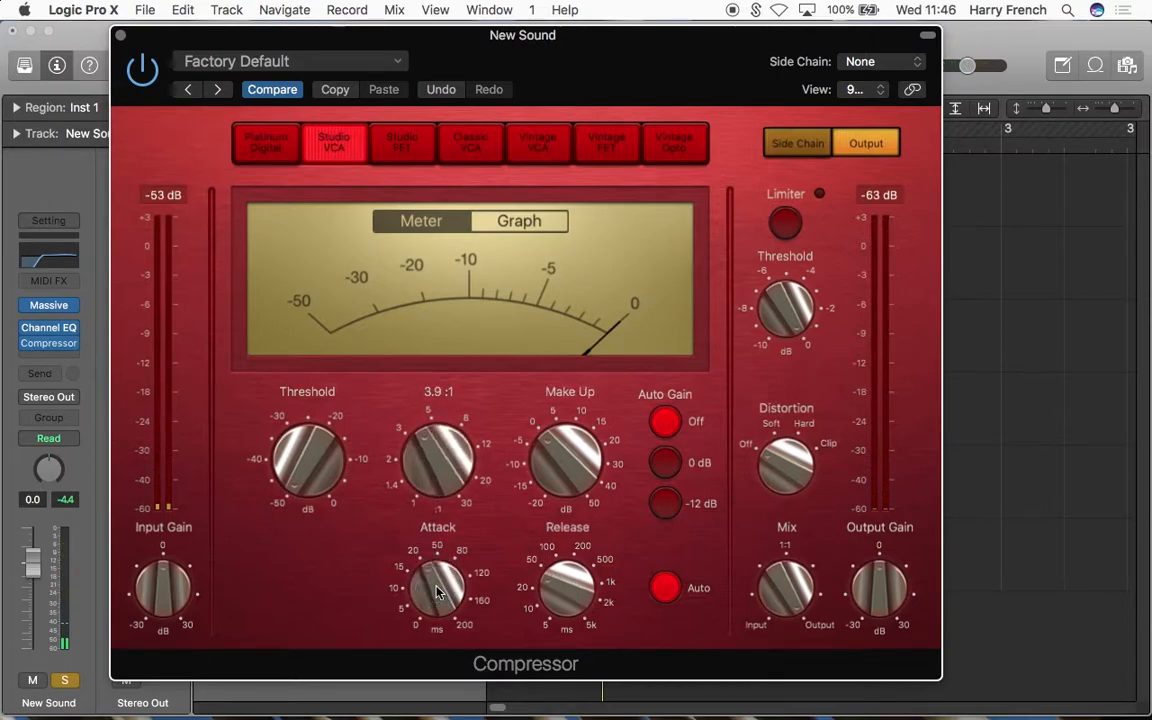
pyautogui.moveTo(442, 450); pyautogui.dragTo(443, 451)
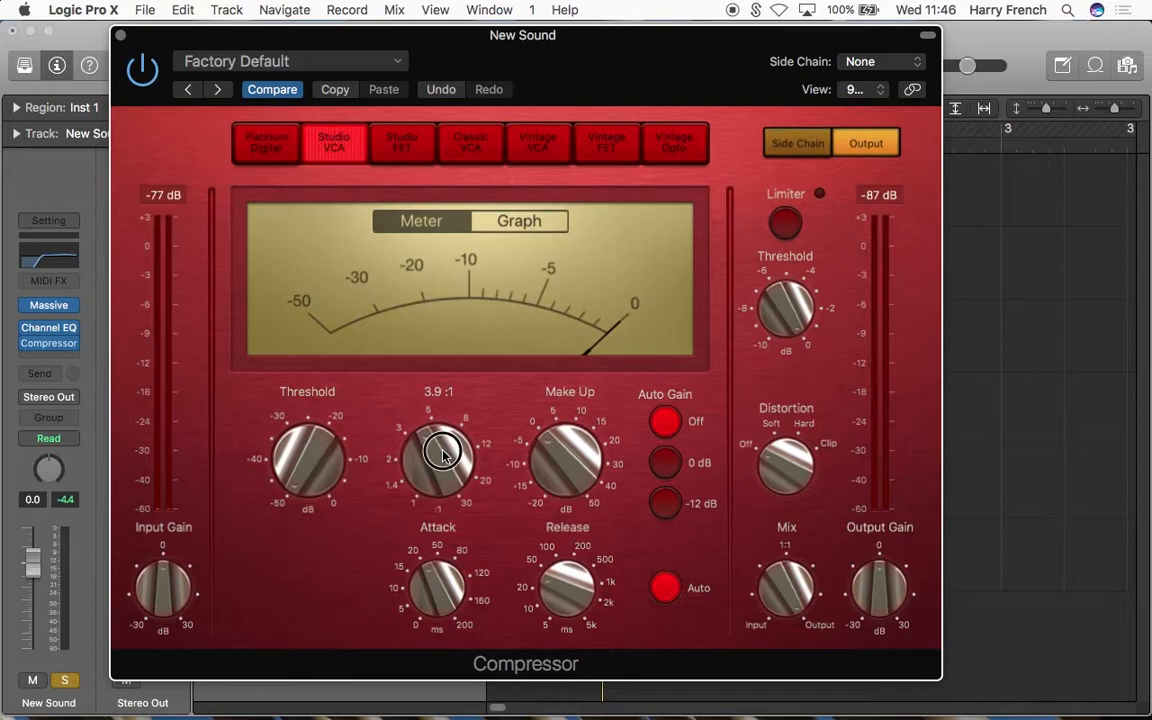
pyautogui.moveTo(312, 465); pyautogui.dragTo(336, 309)
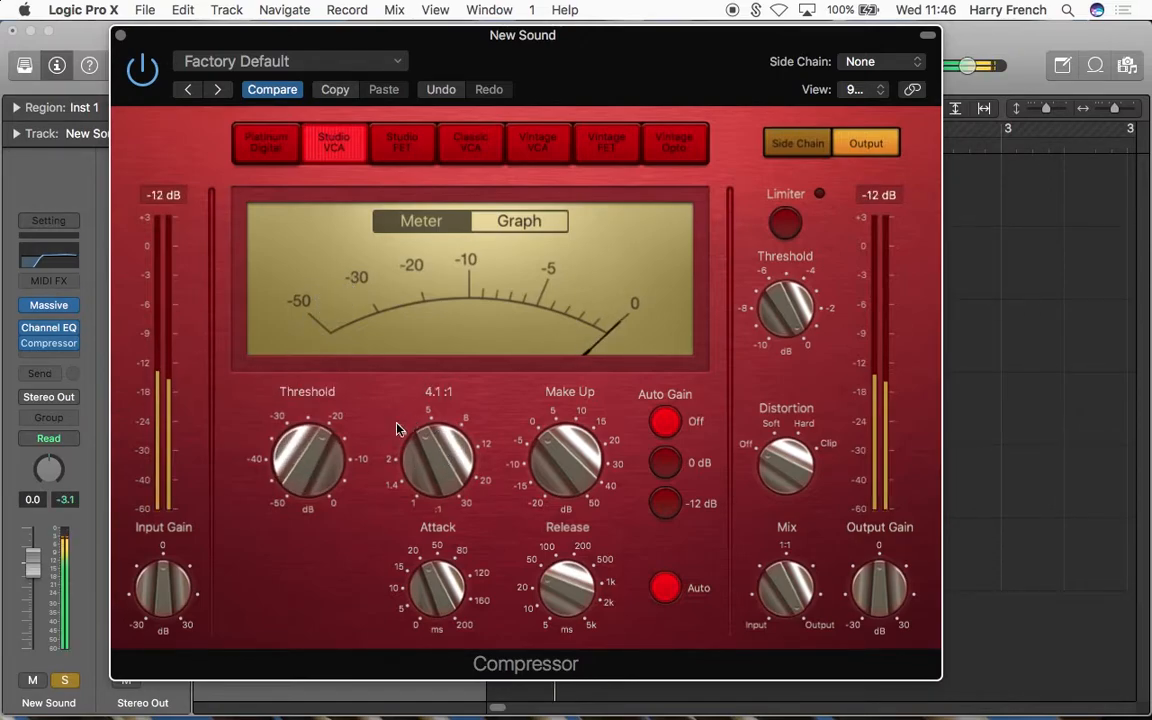
pyautogui.moveTo(320, 455); pyautogui.dragTo(320, 479)
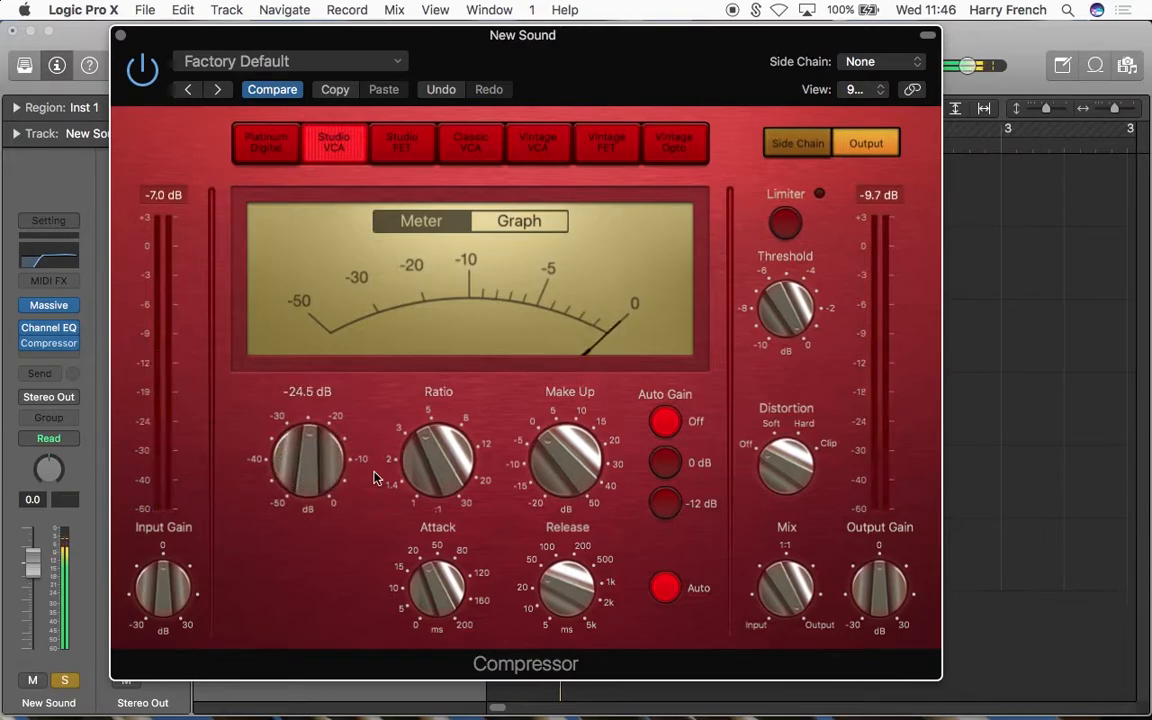
pyautogui.moveTo(440, 465); pyautogui.dragTo(442, 452)
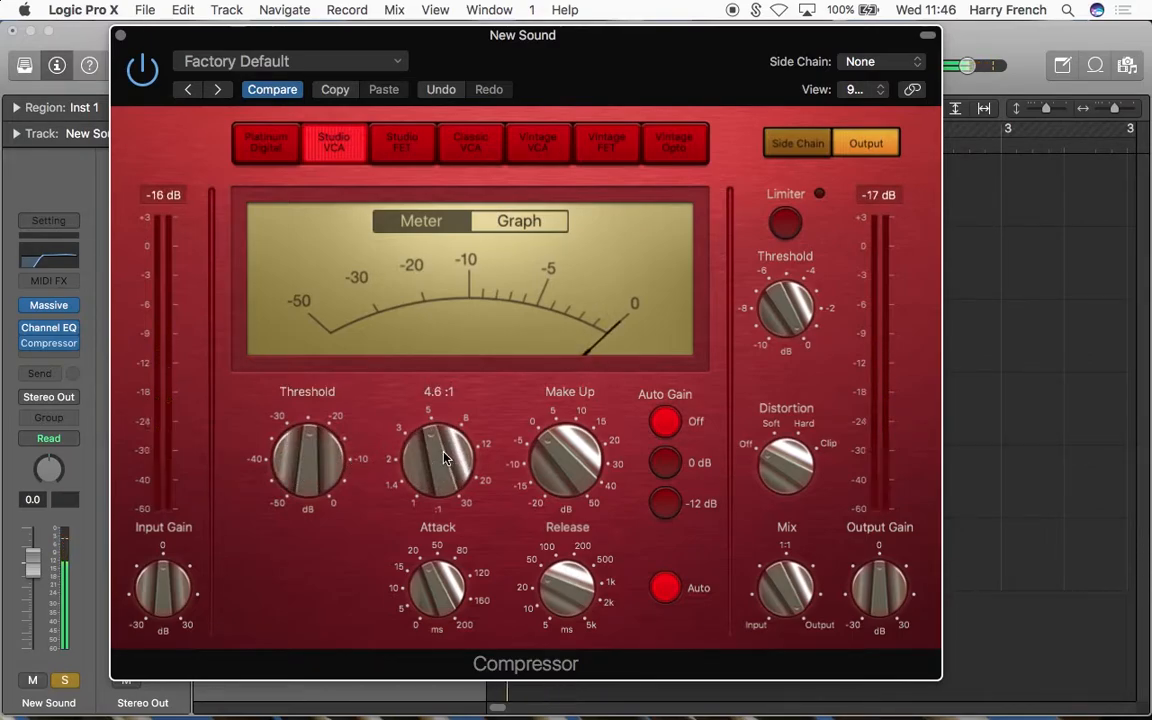
pyautogui.click(120, 35)
pyautogui.press('space')
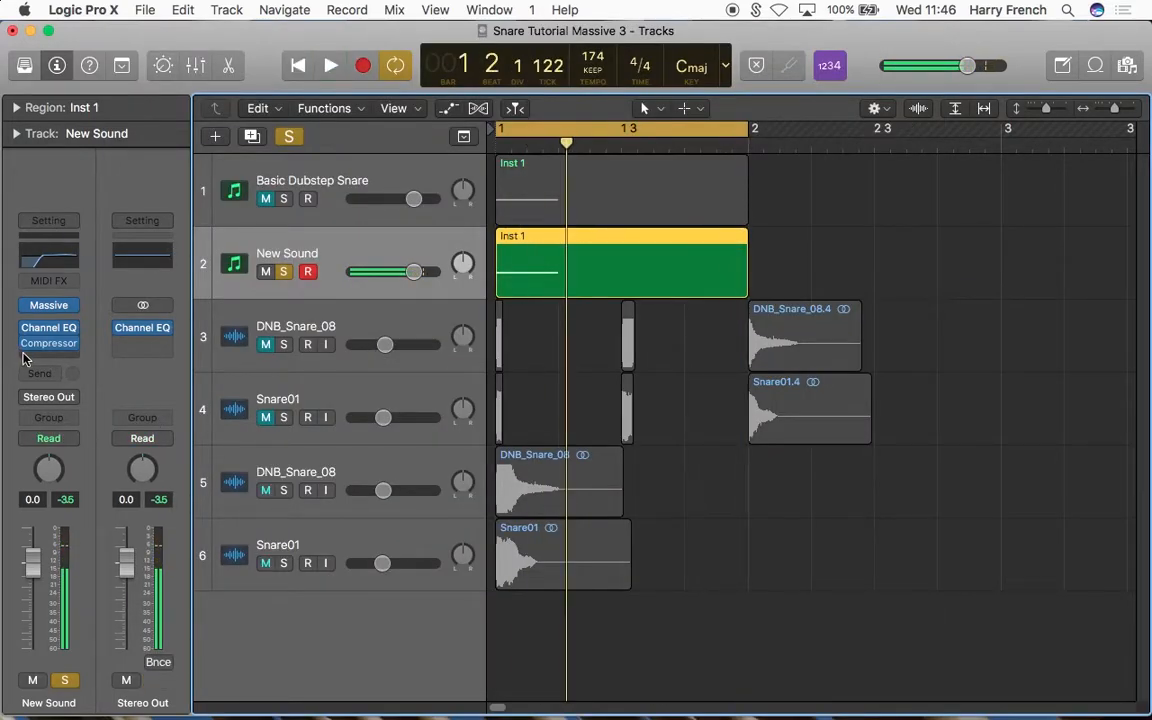
# Step: Add a second stereo Channel EQ after New Sound's Compressor and turn on its analyzer while playing the snare
pyautogui.click(48, 357)
pyautogui.moveTo(67, 538)
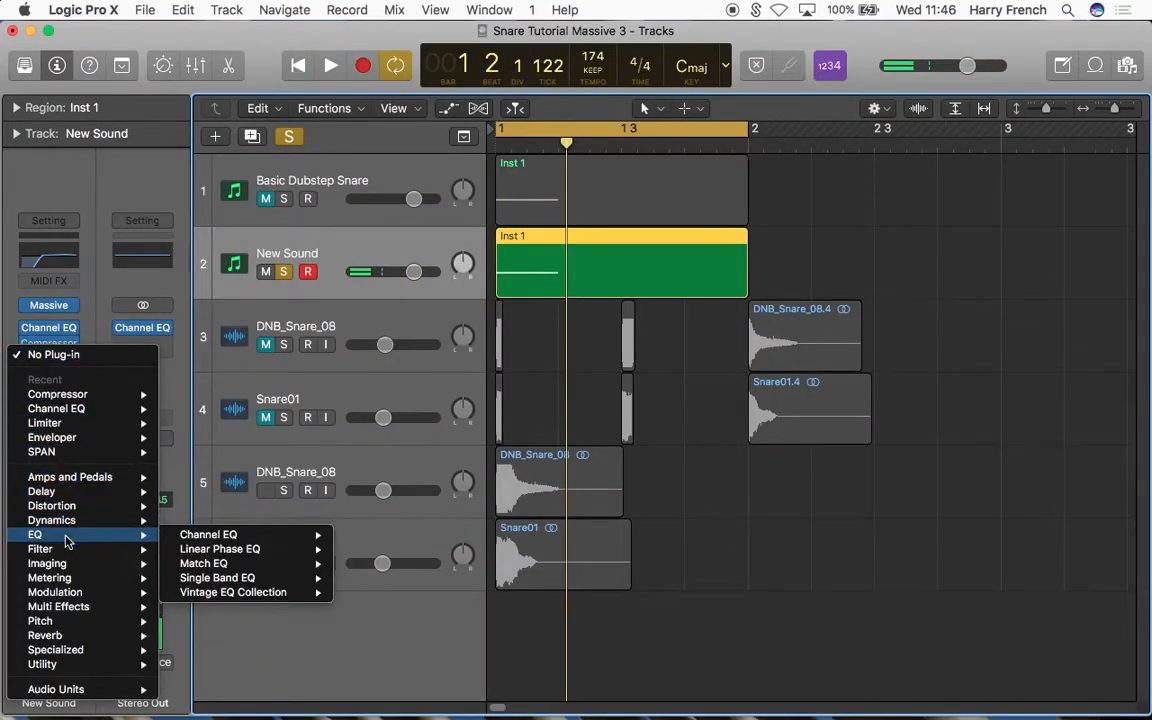
pyautogui.moveTo(267, 535)
pyautogui.click(345, 533)
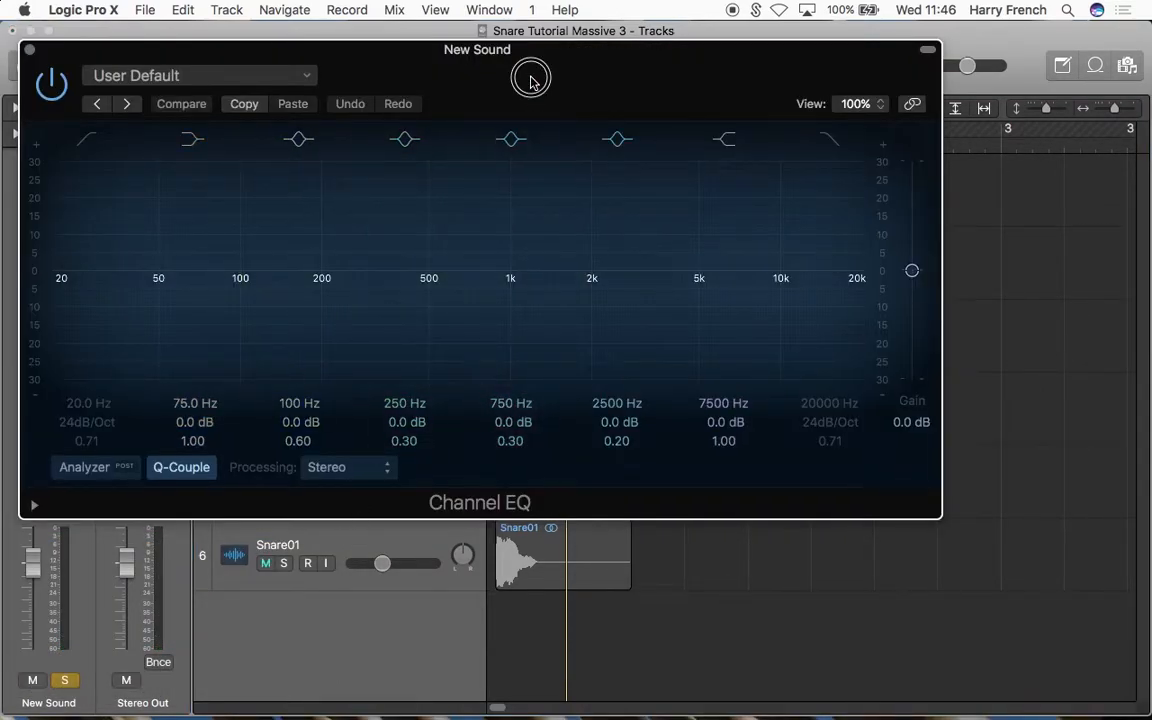
pyautogui.moveTo(491, 94); pyautogui.dragTo(633, 213)
pyautogui.press('space')
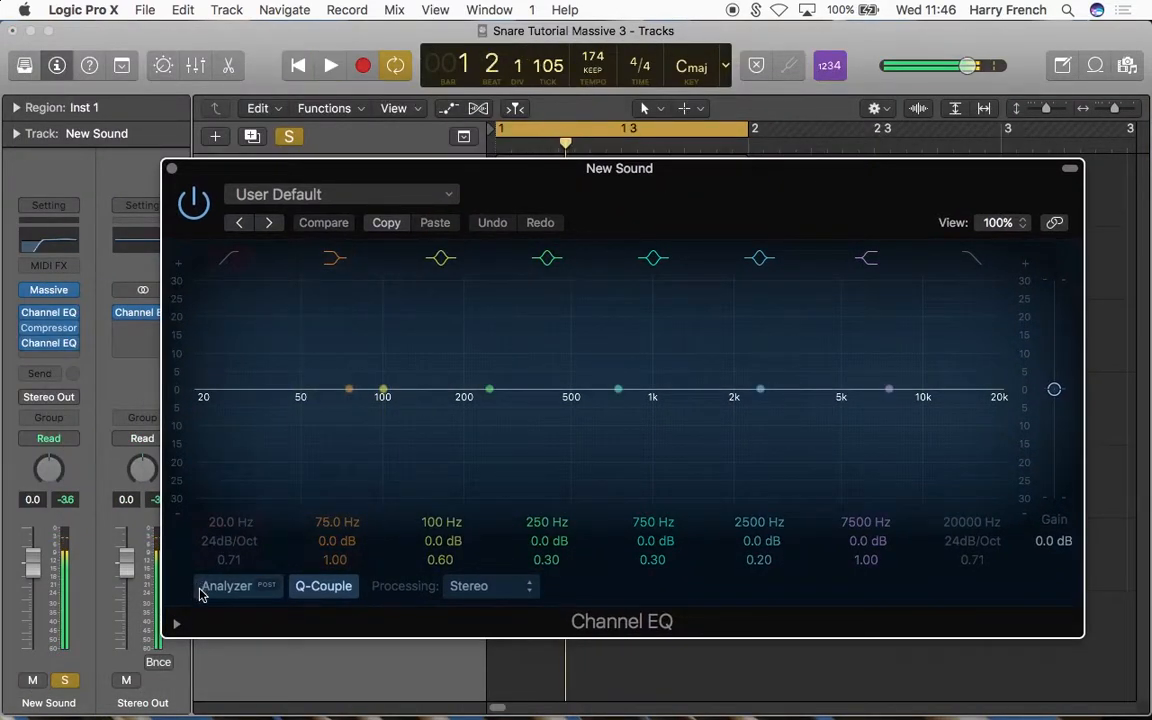
pyautogui.click(212, 586)
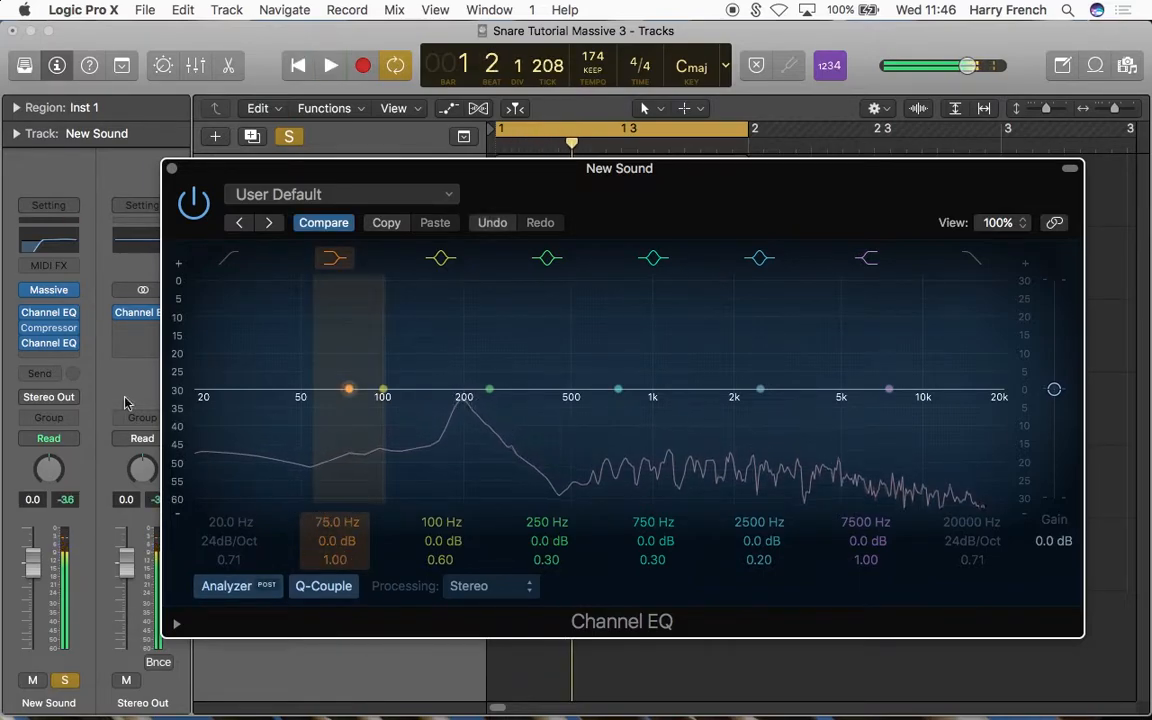
# Step: Check the EQ settings inside New Sound's Massive and close the synth window
pyautogui.click(48, 290)
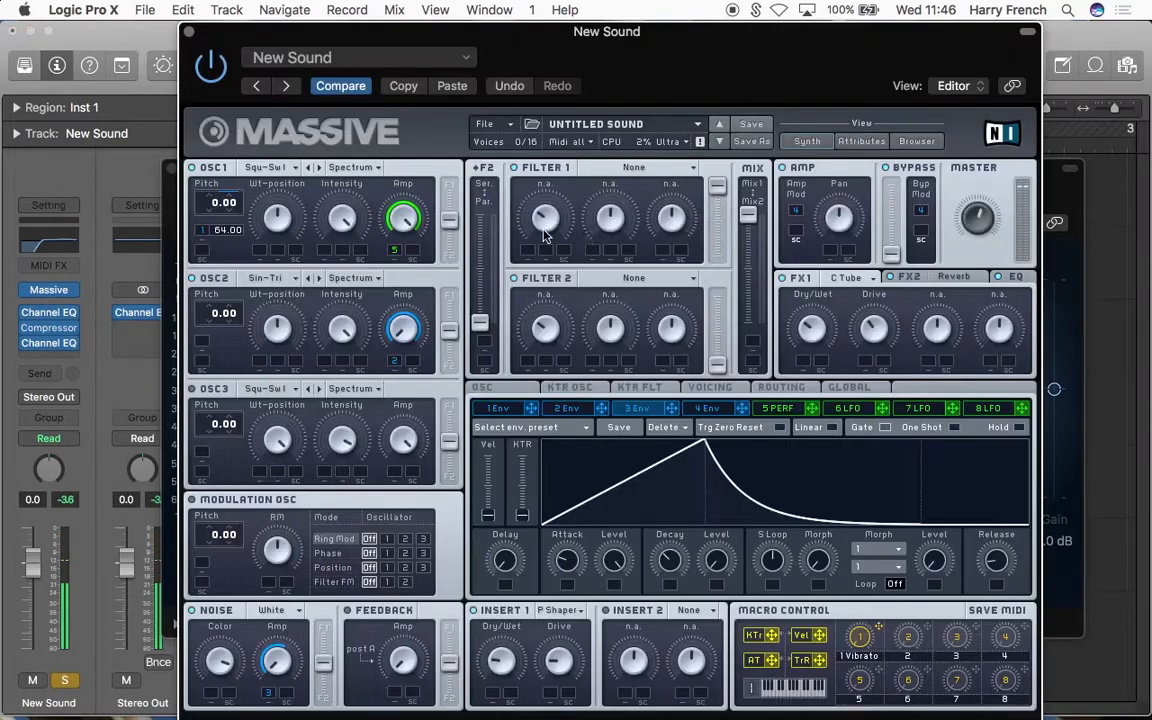
pyautogui.click(1024, 279)
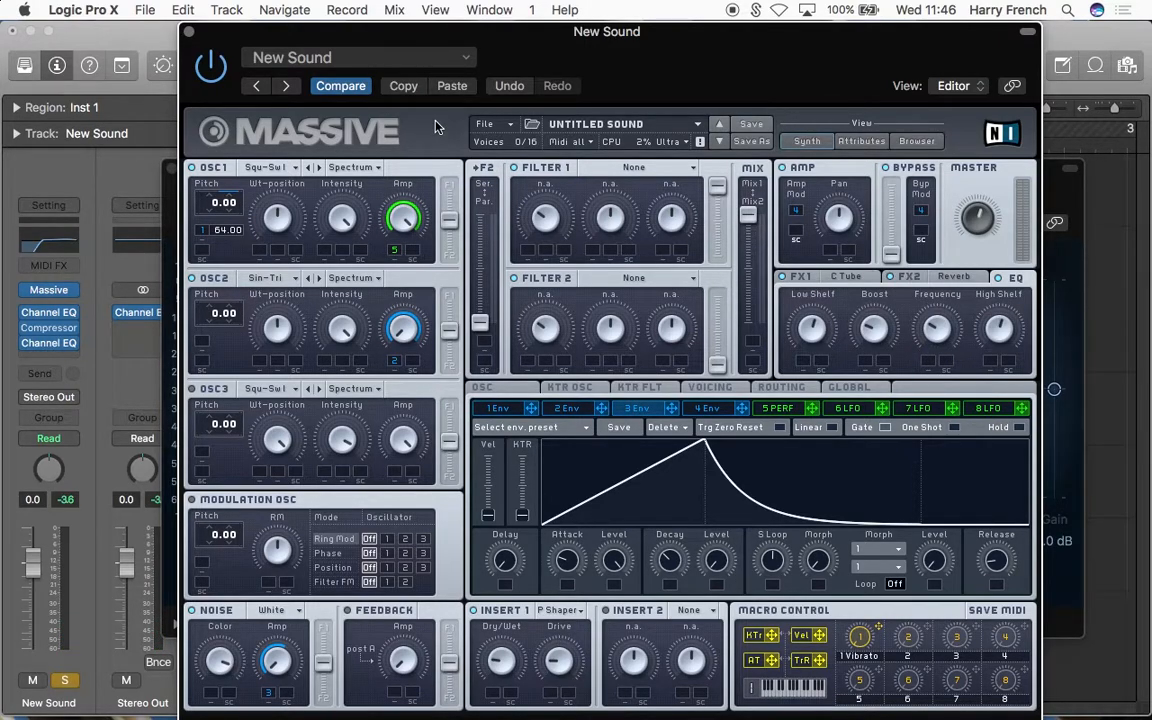
pyautogui.click(190, 37)
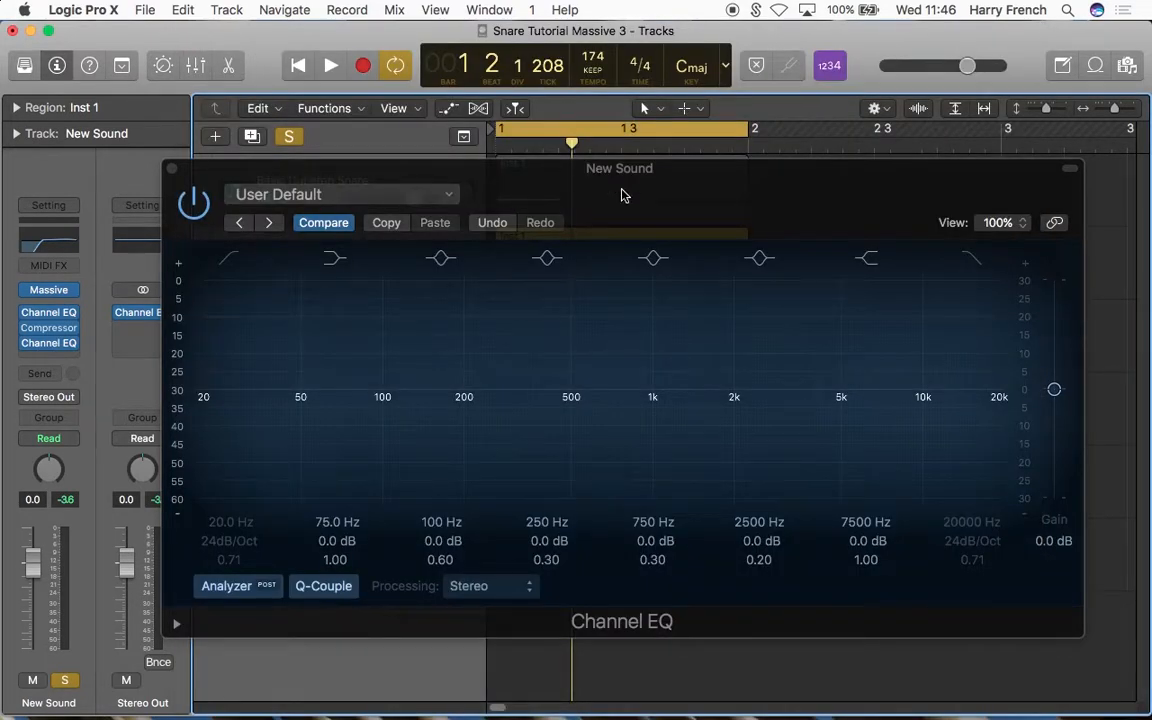
# Step: Add a 24 dB/Oct low cut at 100 Hz in the second Channel EQ and play the snare
pyautogui.moveTo(629, 207); pyautogui.dragTo(611, 189)
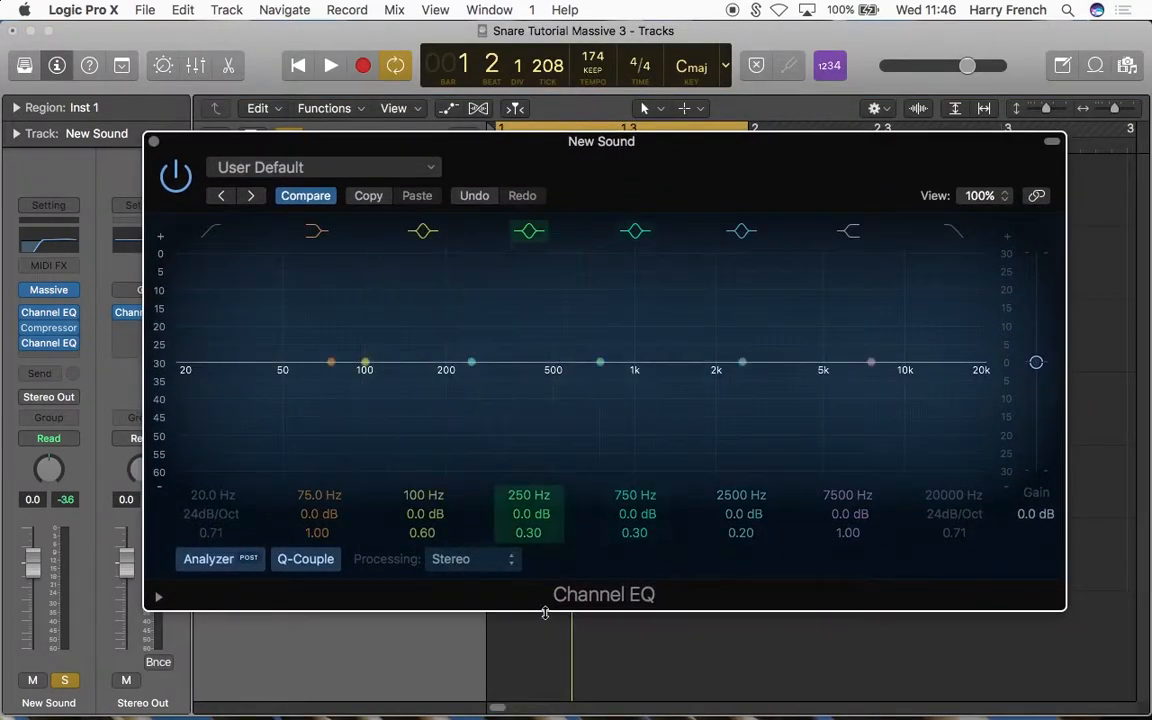
pyautogui.press('space')
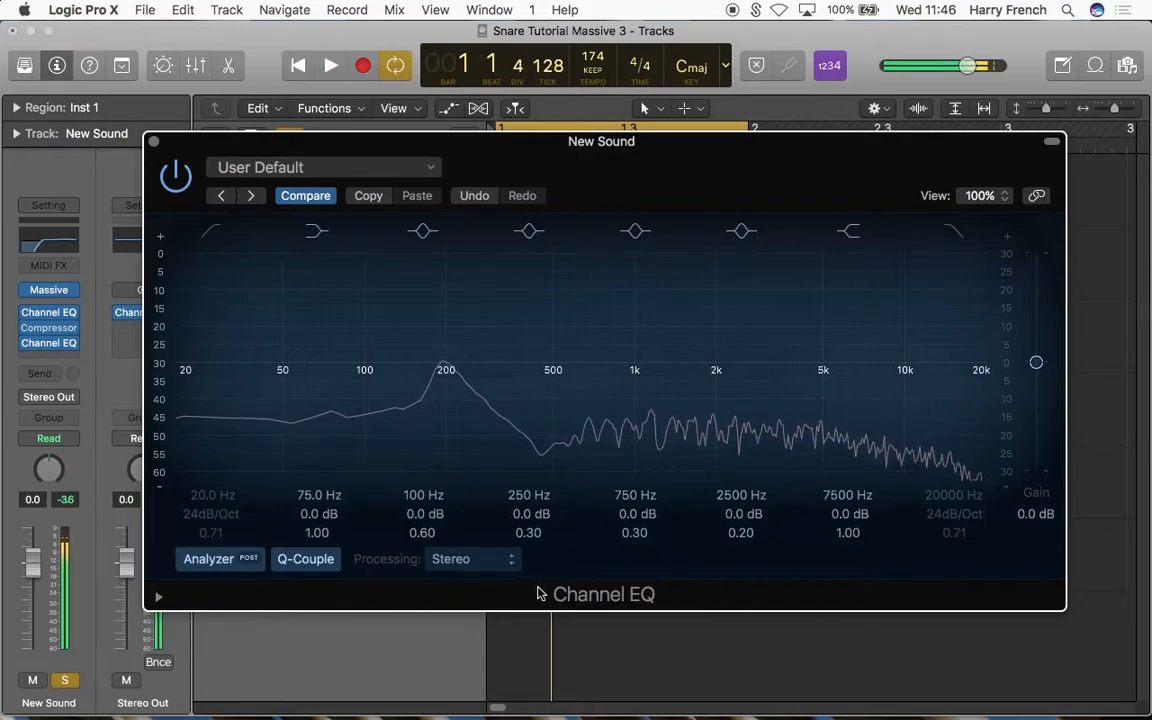
pyautogui.moveTo(207, 490); pyautogui.dragTo(366, 370)
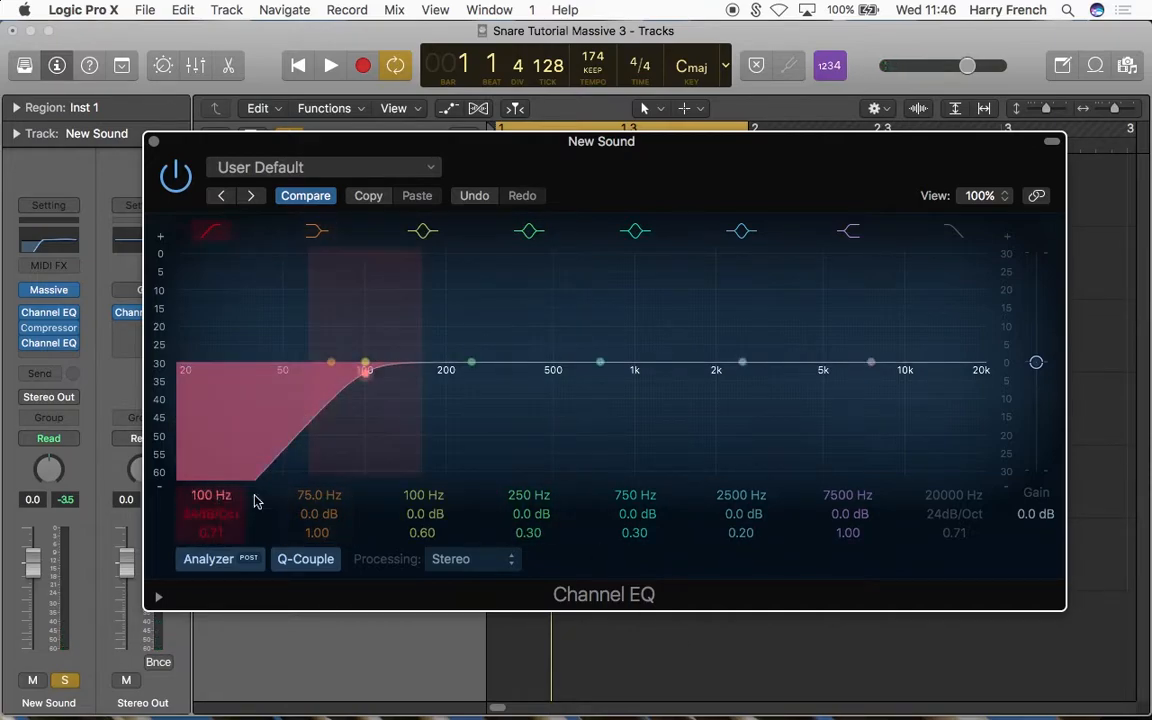
pyautogui.press('space')
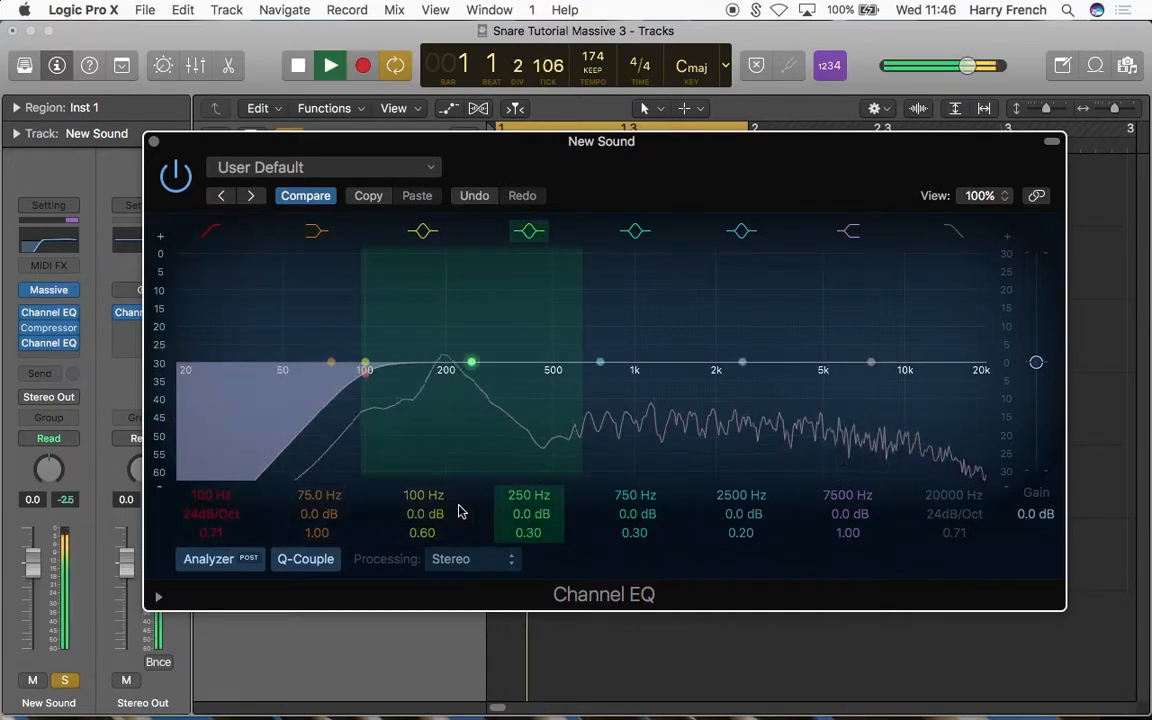
pyautogui.press('space')
# Step: Boost the snare's body by 6.0 dB at 198 Hz in the second Channel EQ and play it
pyautogui.moveTo(422, 494); pyautogui.dragTo(422, 445)
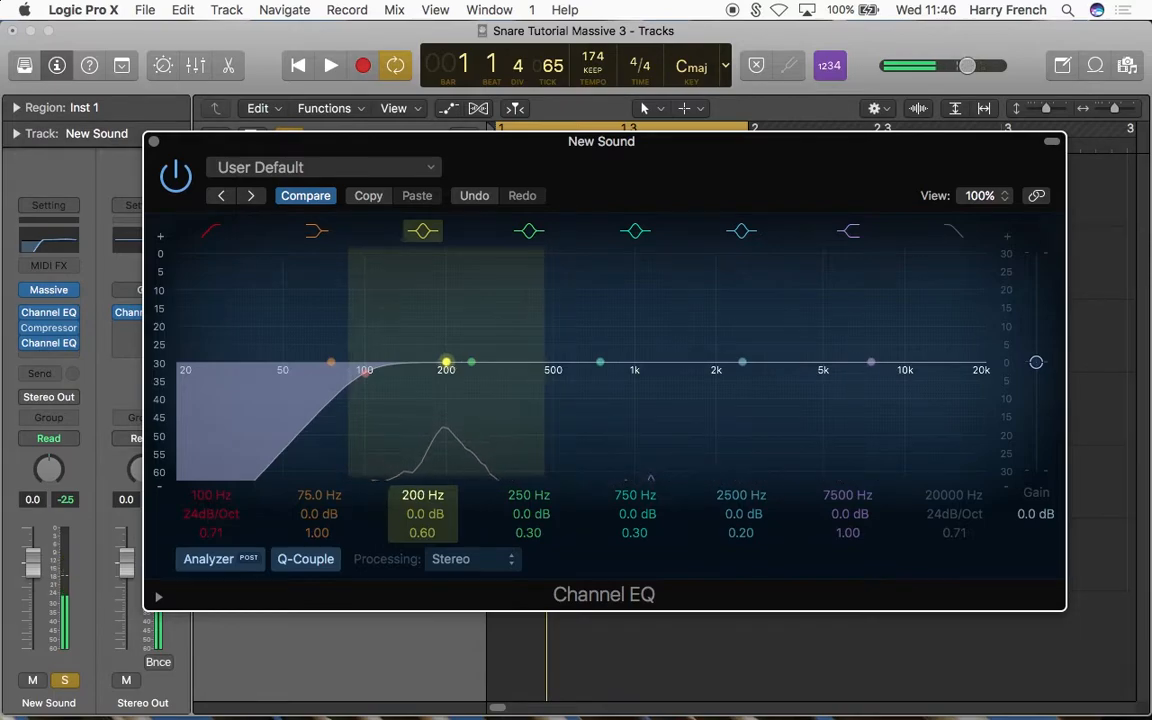
pyautogui.moveTo(422, 516); pyautogui.dragTo(422, 480)
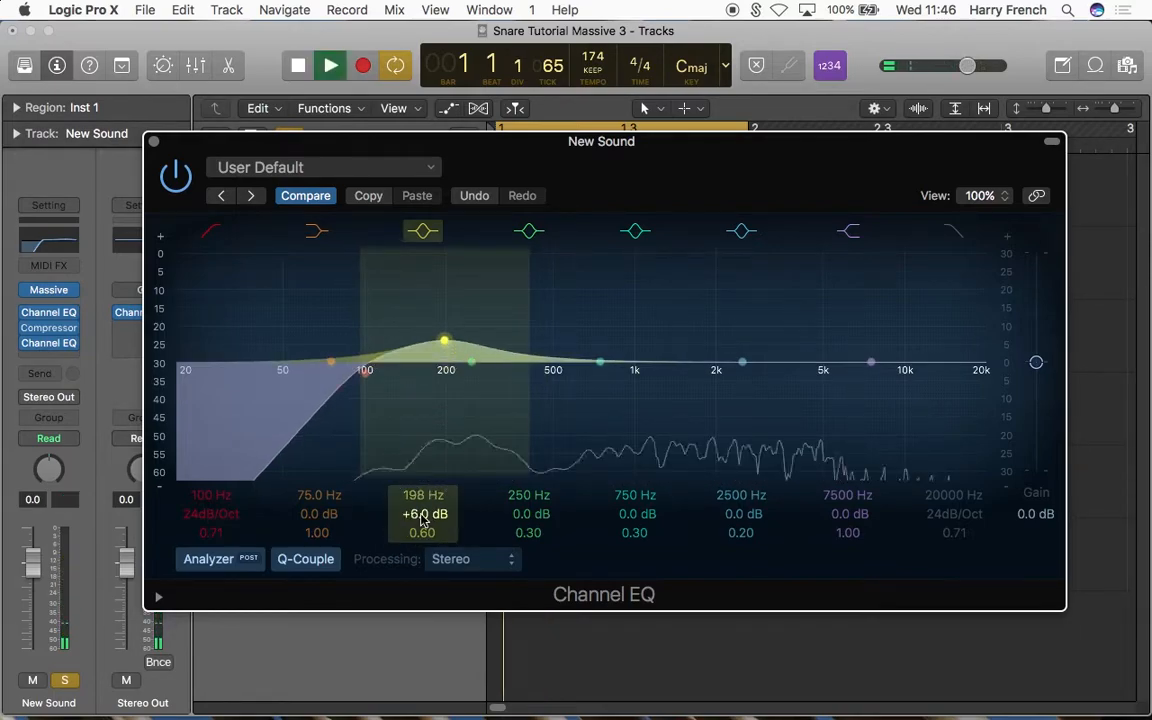
pyautogui.press('space')
pyautogui.press('space')
# Step: Narrow the 198 Hz boost to a Q of 1.40 while playing the snare repeatedly
pyautogui.moveTo(422, 532); pyautogui.dragTo(422, 515)
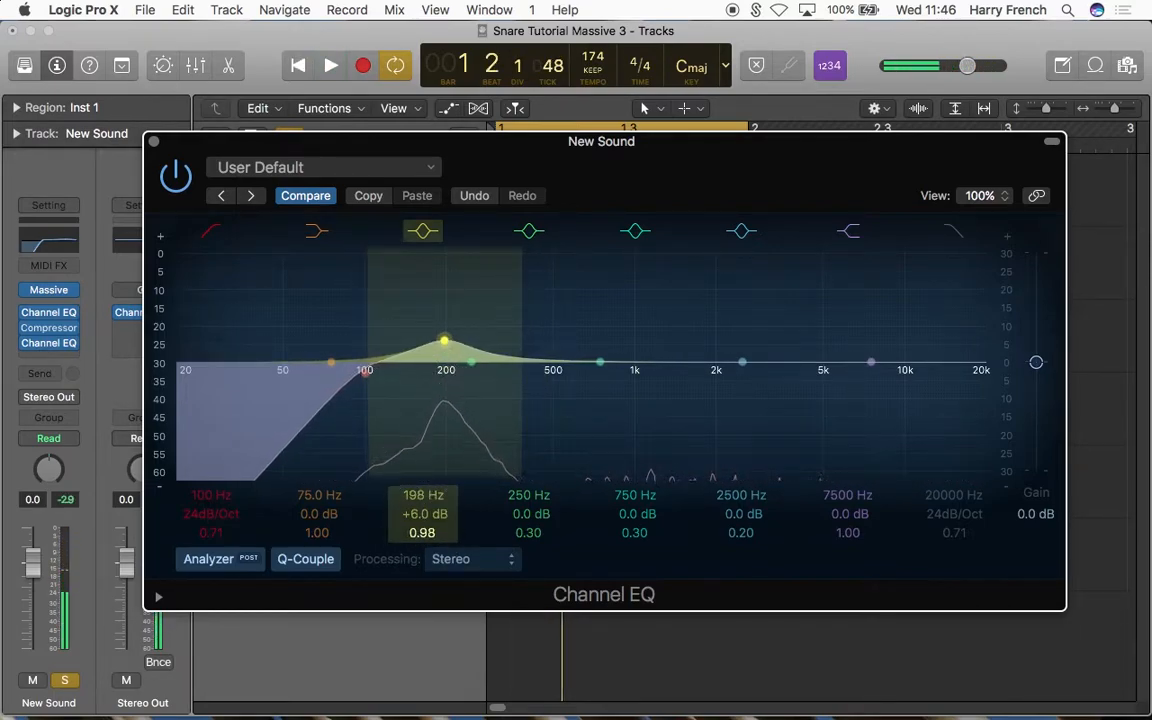
pyautogui.press('space')
pyautogui.moveTo(425, 515); pyautogui.dragTo(424, 522)
pyautogui.press('space')
pyautogui.press('space')
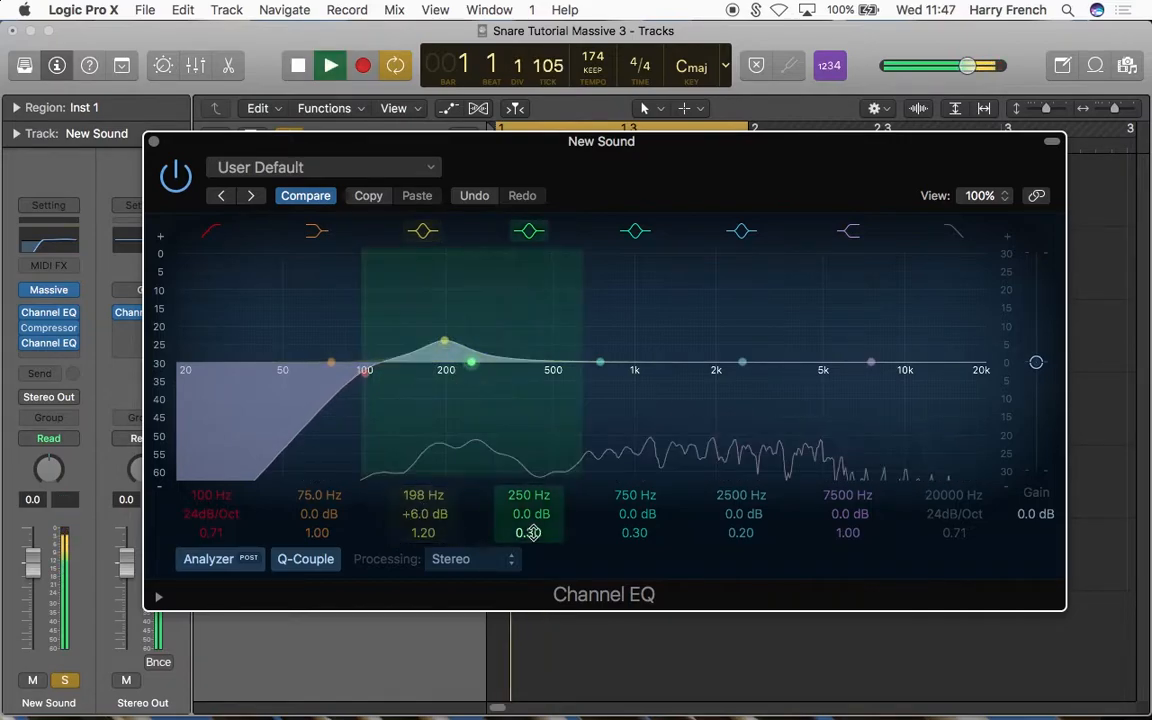
pyautogui.press('space')
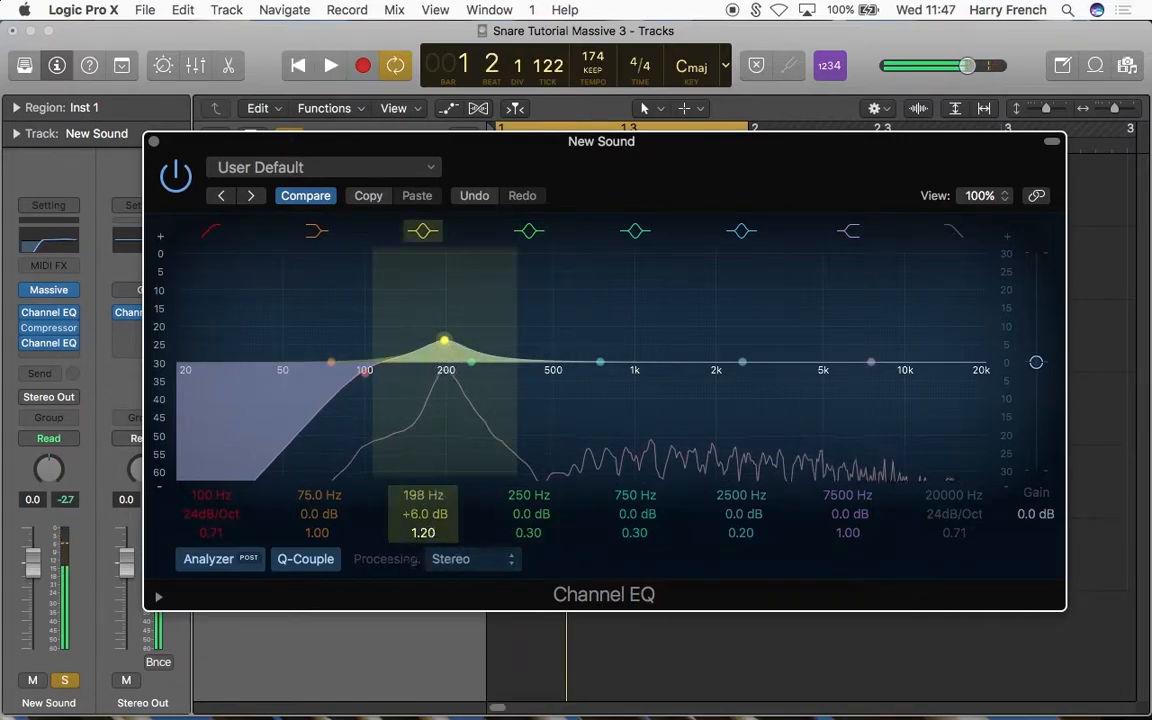
# Step: Cut 4.0 dB at 500 Hz with a Q of 0.67 in the second Channel EQ and play the snare
pyautogui.moveTo(527, 497); pyautogui.dragTo(527, 470)
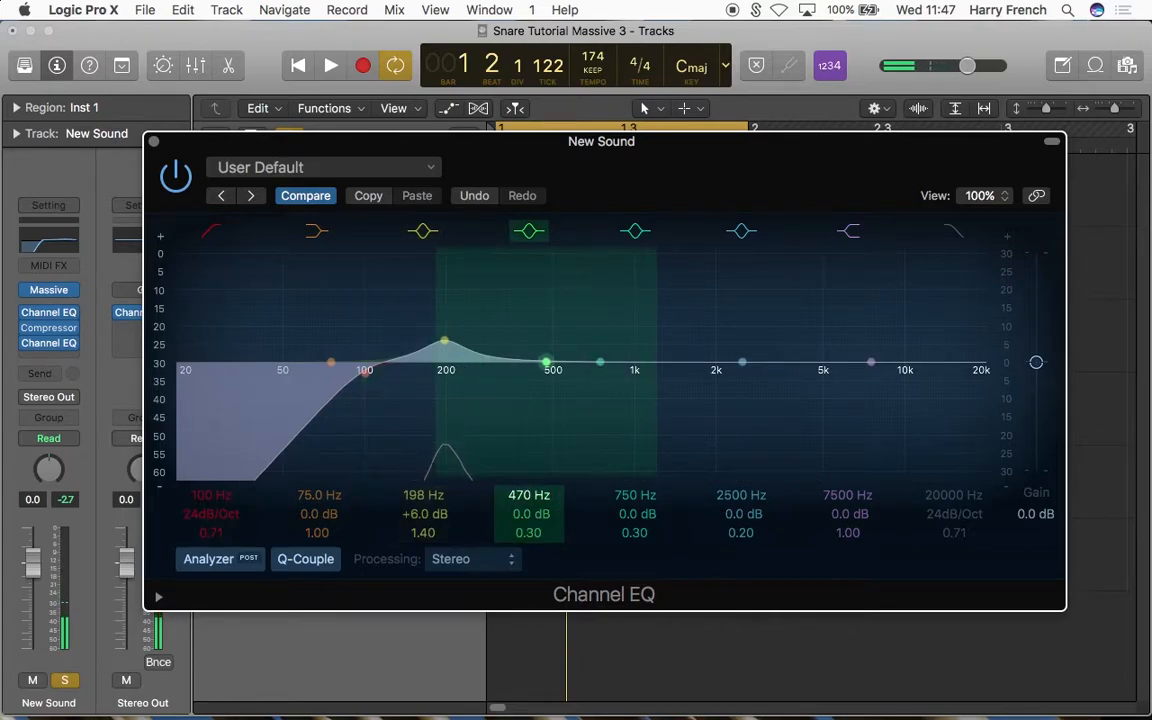
pyautogui.press('space')
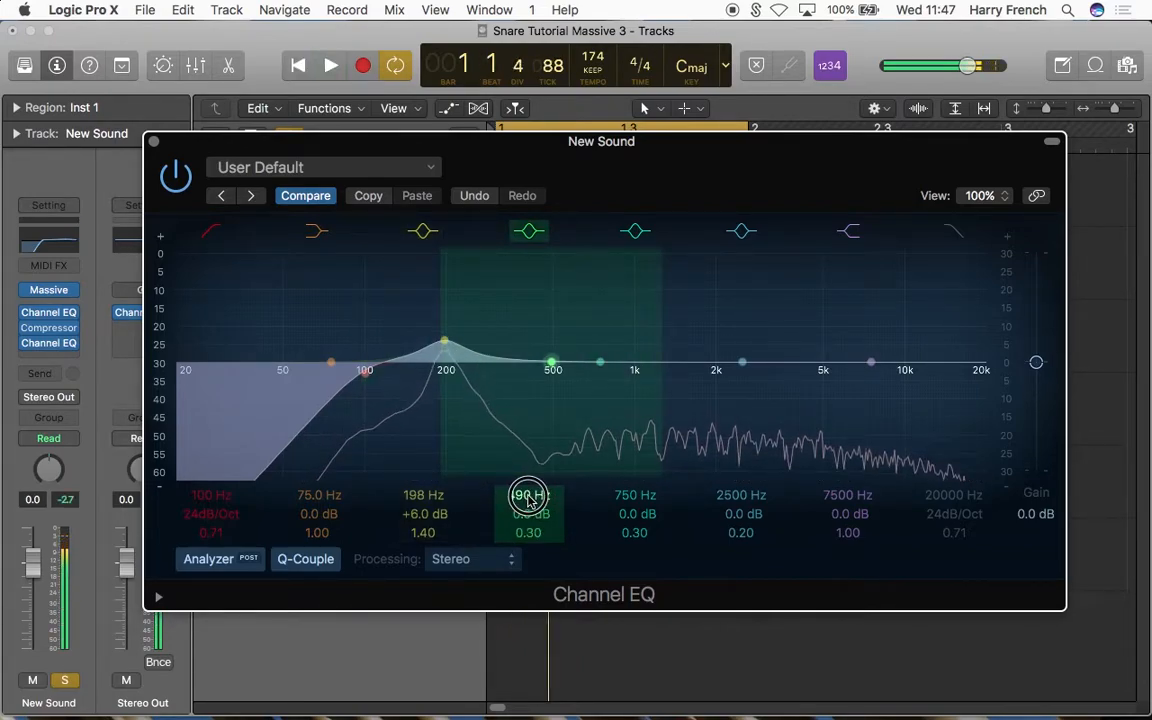
pyautogui.moveTo(527, 513)
pyautogui.mouseDown()
pyautogui.moveTo(527, 570)
pyautogui.moveTo(533, 482)
pyautogui.moveTo(533, 512)
pyautogui.mouseUp()
pyautogui.press('space')
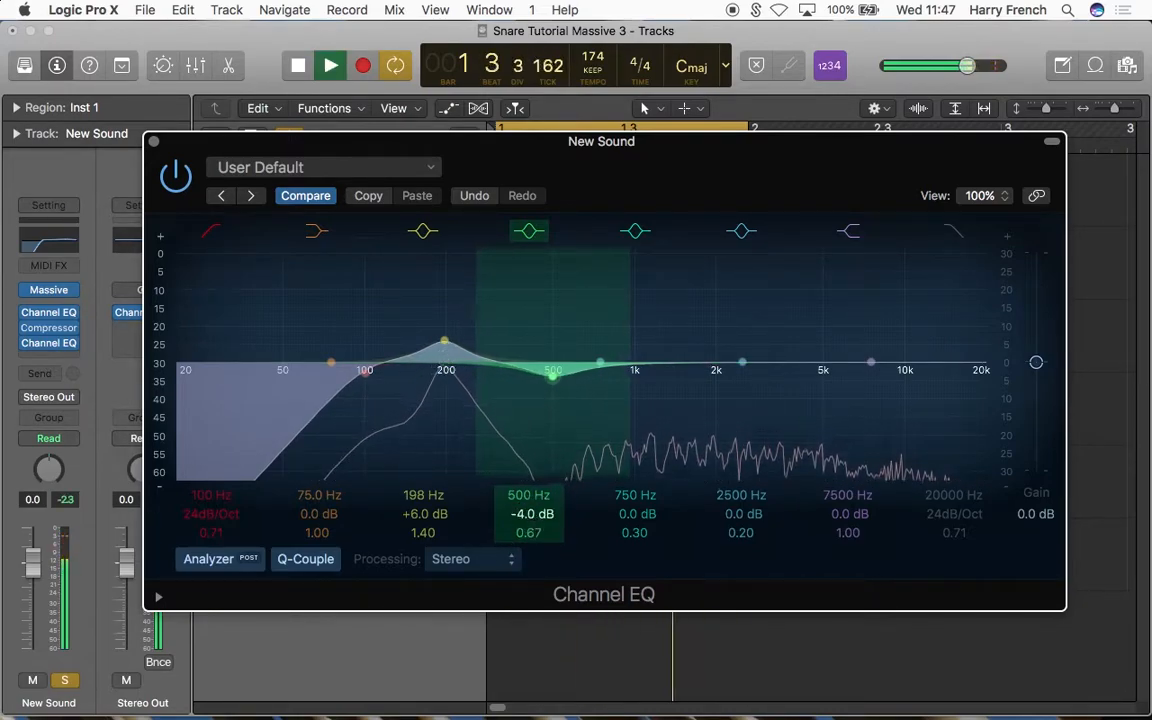
pyautogui.press('space')
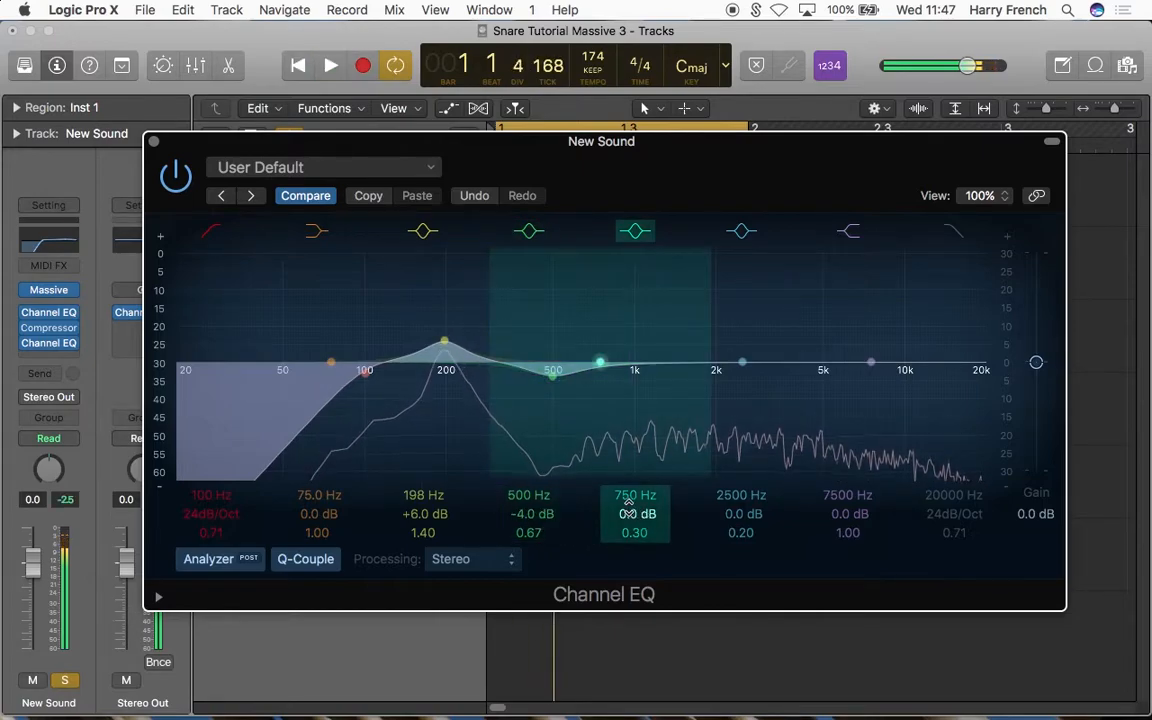
# Step: Boost the snare by 3.5 dB at 1140 Hz with a Q of 0.57 in the second Channel EQ and play it
pyautogui.moveTo(600, 362); pyautogui.dragTo(652, 362)
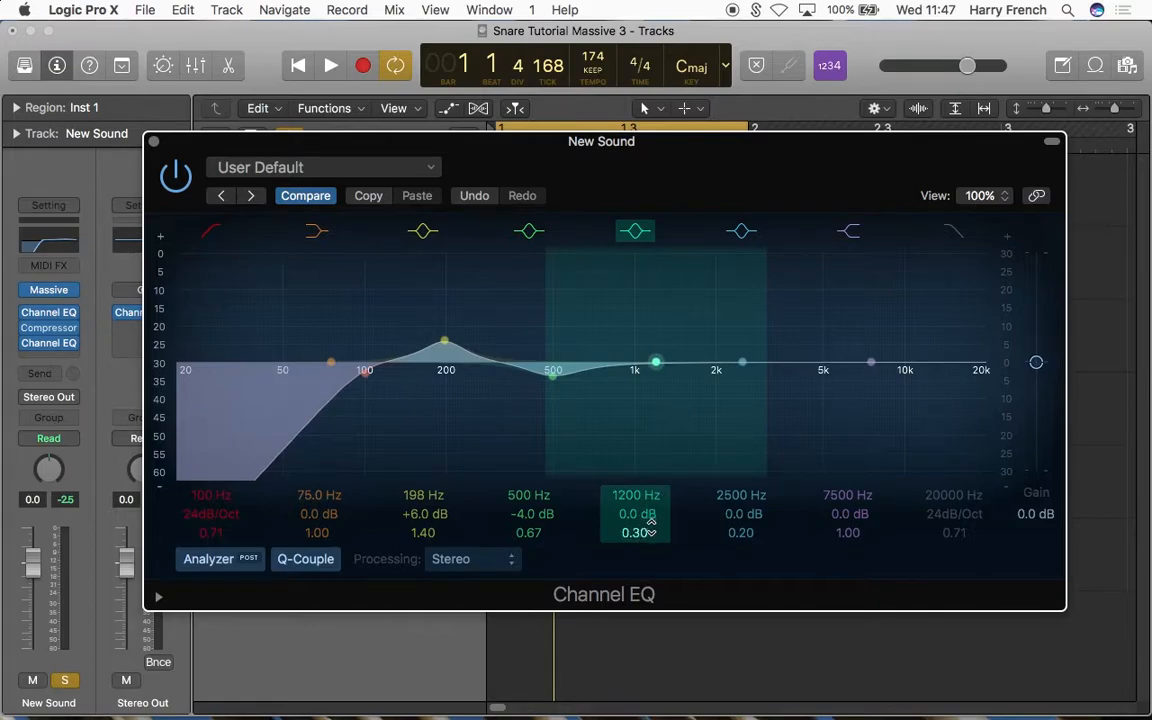
pyautogui.press('space')
pyautogui.moveTo(637, 522)
pyautogui.mouseDown()
pyautogui.moveTo(636, 491)
pyautogui.moveTo(637, 522)
pyautogui.mouseUp()
pyautogui.press('space')
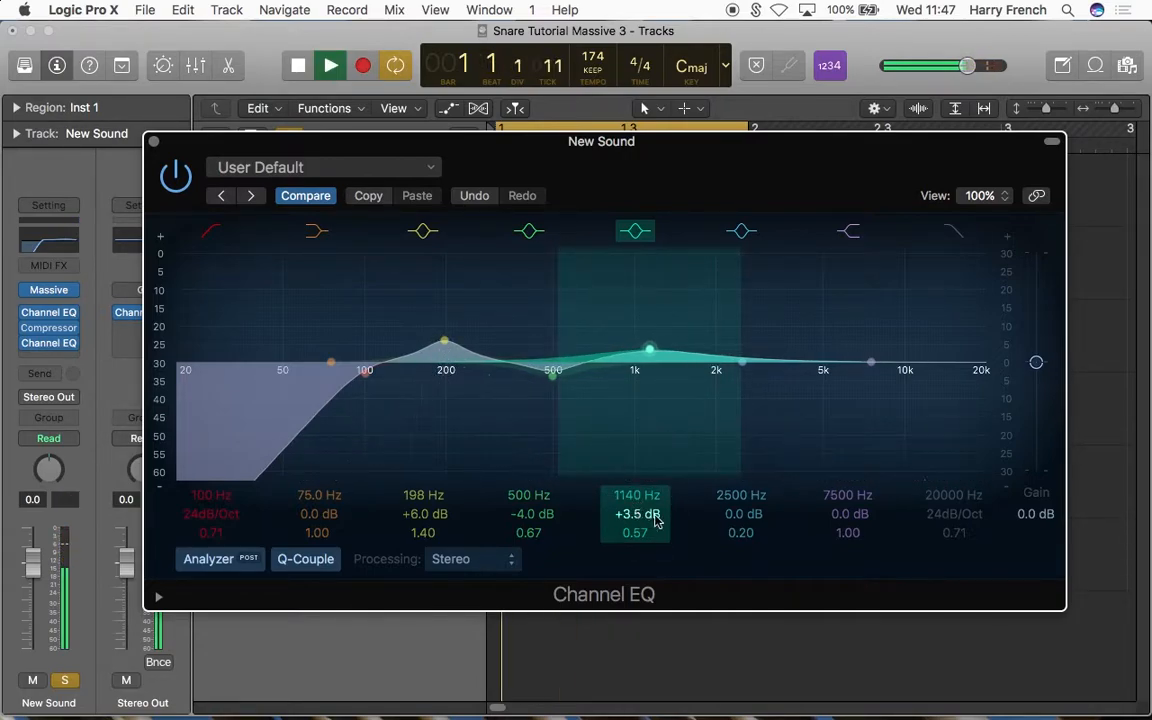
pyautogui.press('space')
pyautogui.press('space')
# Step: Add a 3.5 dB boost at 5400 Hz with a Q of 0.33 in the second Channel EQ while playing the snare
pyautogui.moveTo(734, 499); pyautogui.dragTo(734, 478)
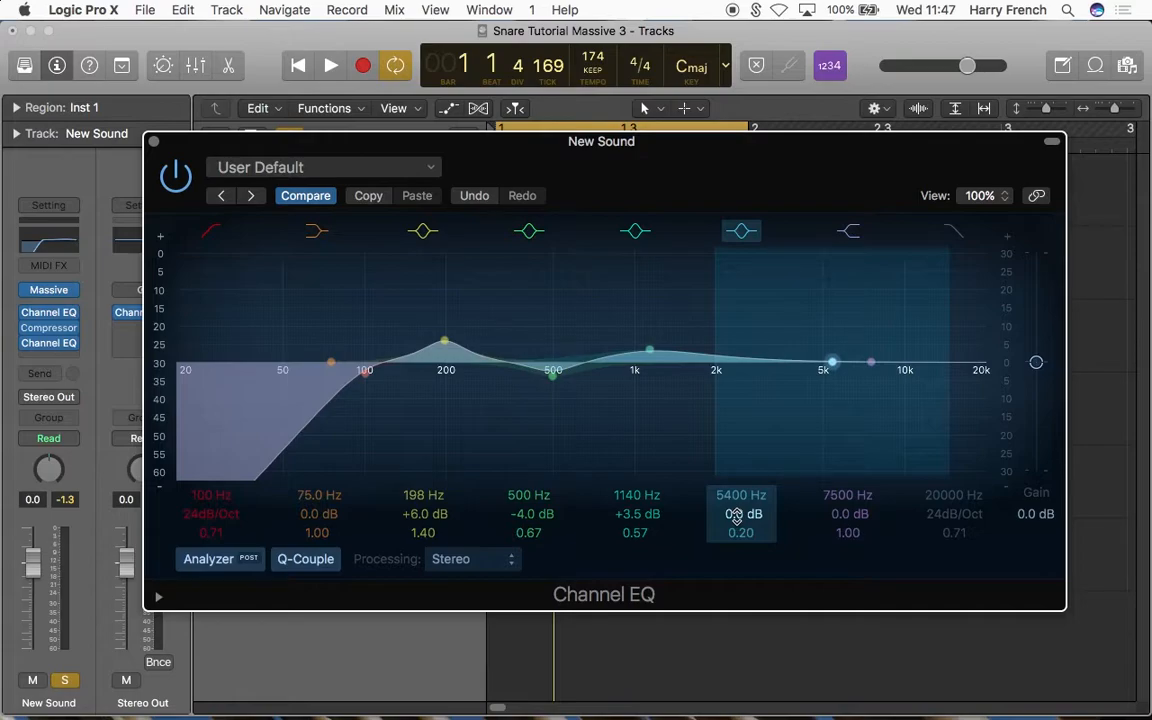
pyautogui.press('space')
pyautogui.moveTo(735, 515); pyautogui.dragTo(743, 527)
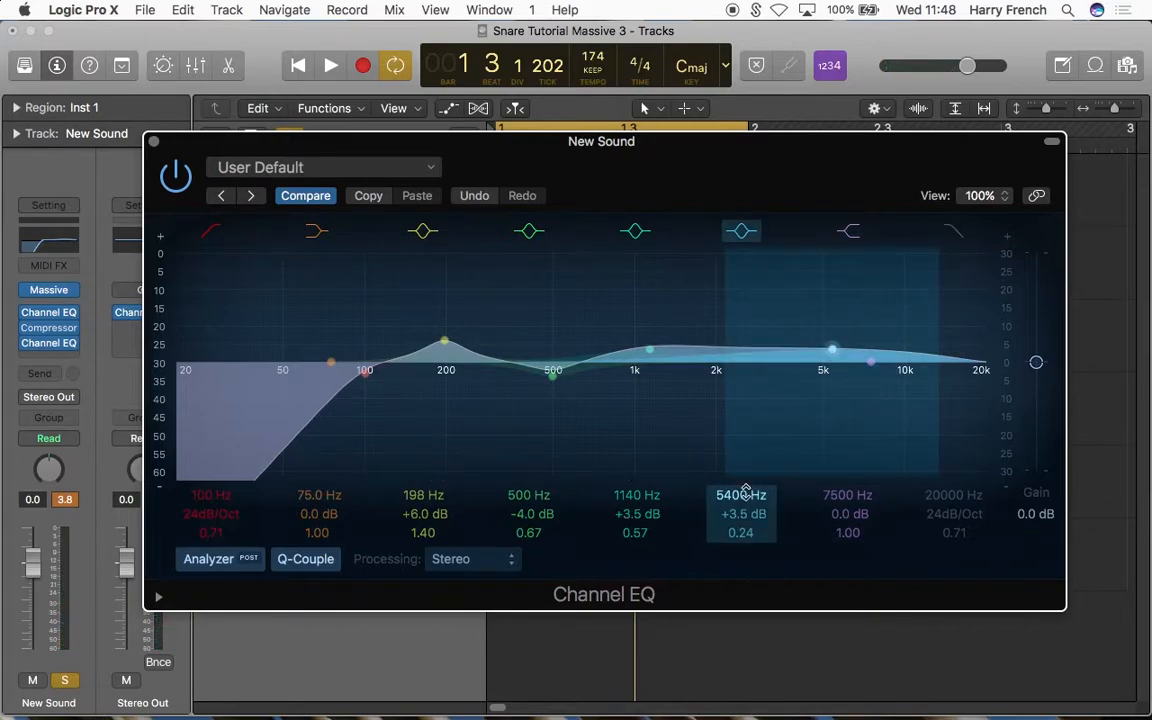
pyautogui.press('space')
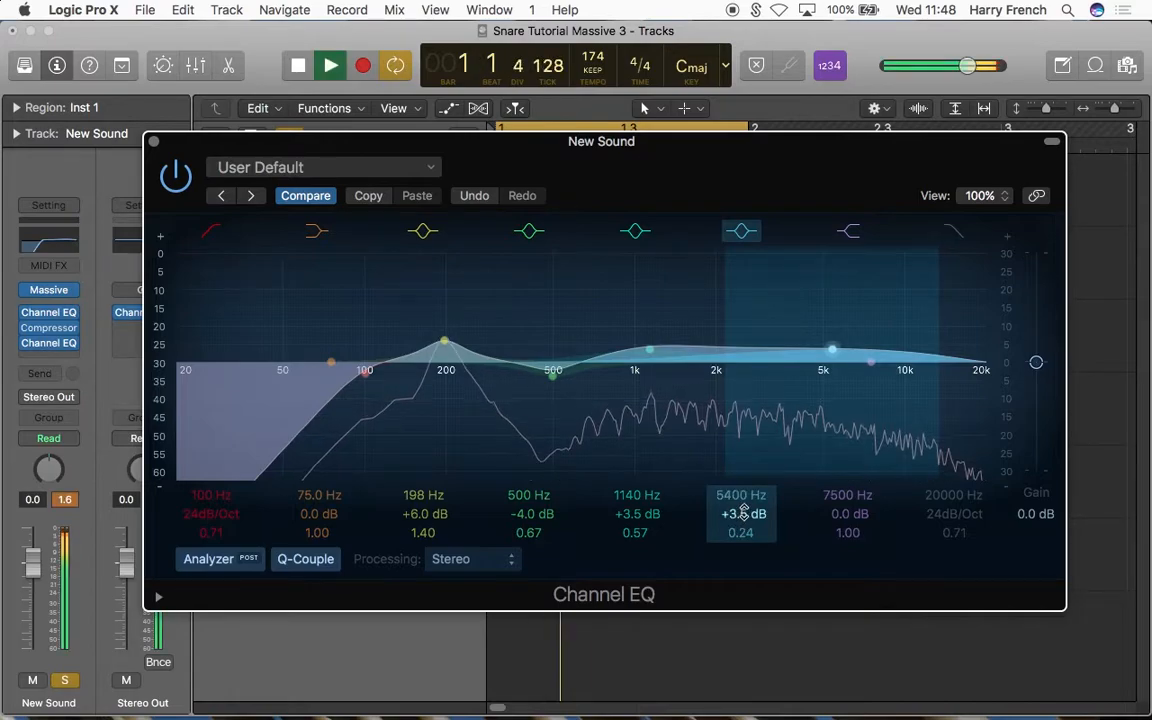
pyautogui.moveTo(749, 533); pyautogui.dragTo(749, 528)
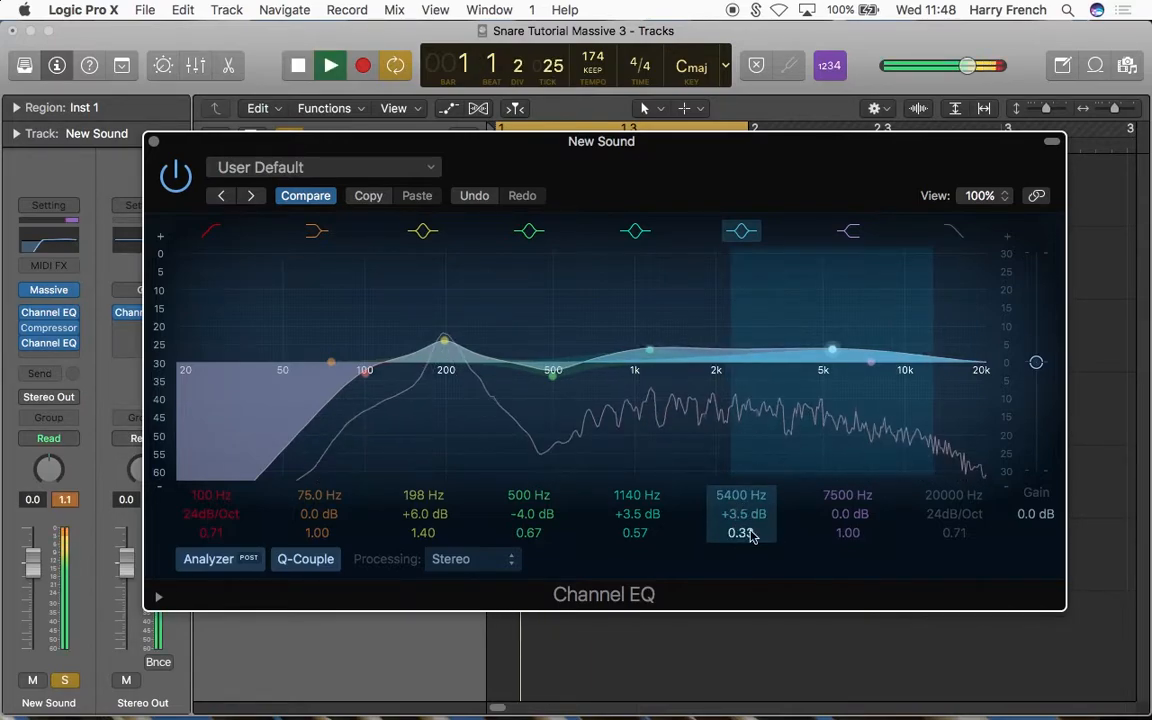
pyautogui.press('space')
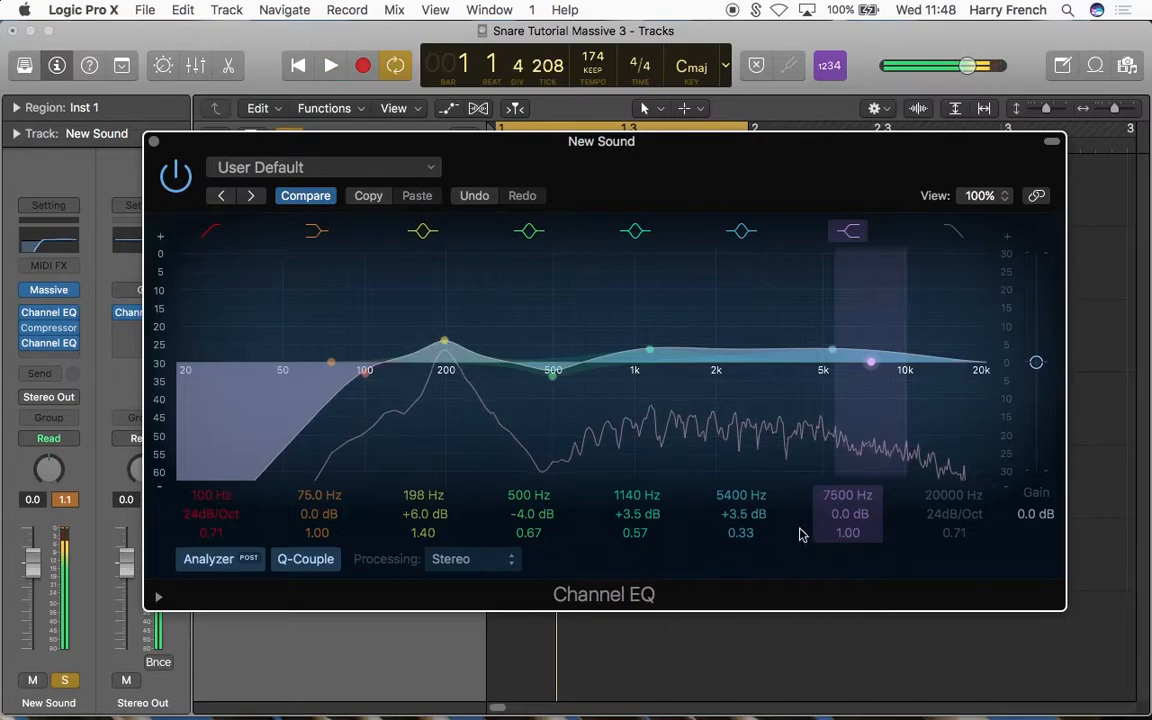
# Step: Add a 24 dB/Oct high cut at 18000 Hz in the second Channel EQ and audition the snare against the bypassed sound
pyautogui.click(957, 233)
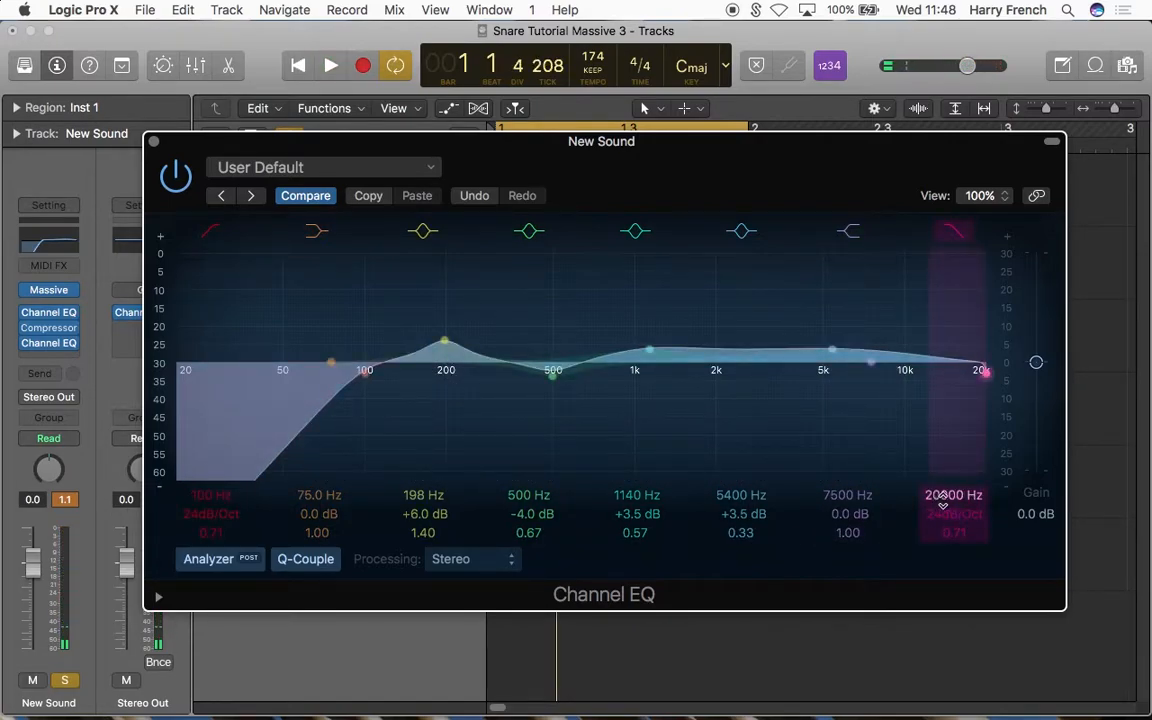
pyautogui.moveTo(942, 497); pyautogui.dragTo(942, 498)
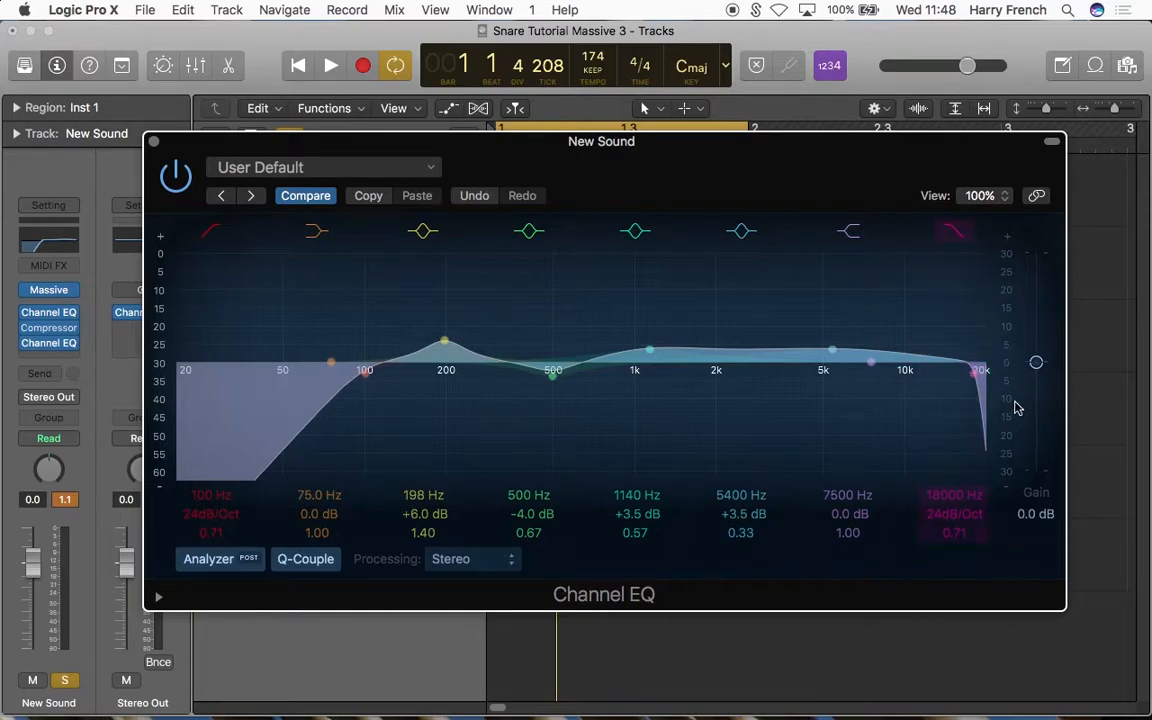
pyautogui.press('space')
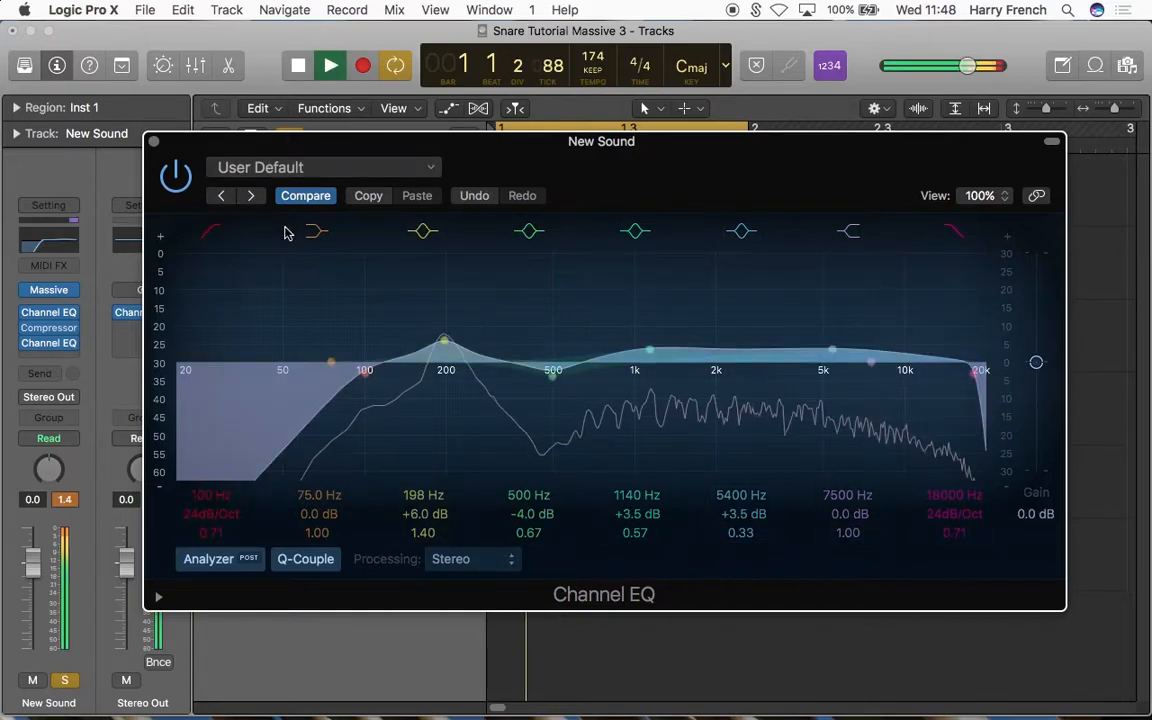
pyautogui.click(176, 176)
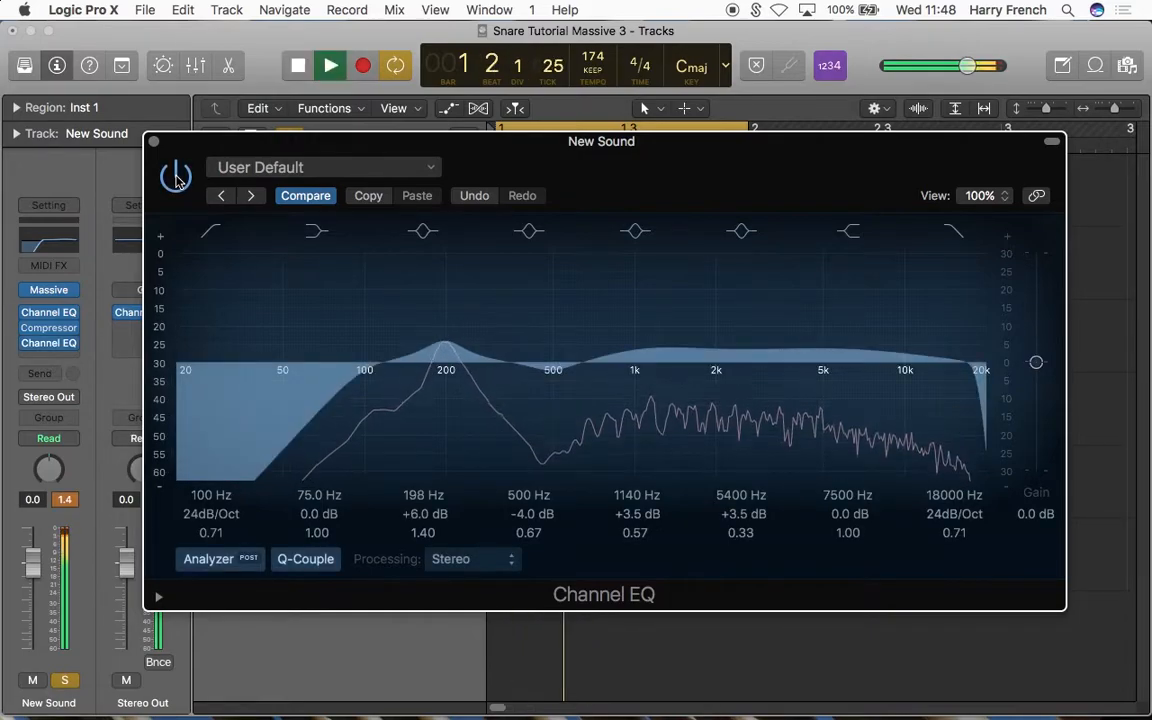
pyautogui.click(155, 143)
pyautogui.press('space')
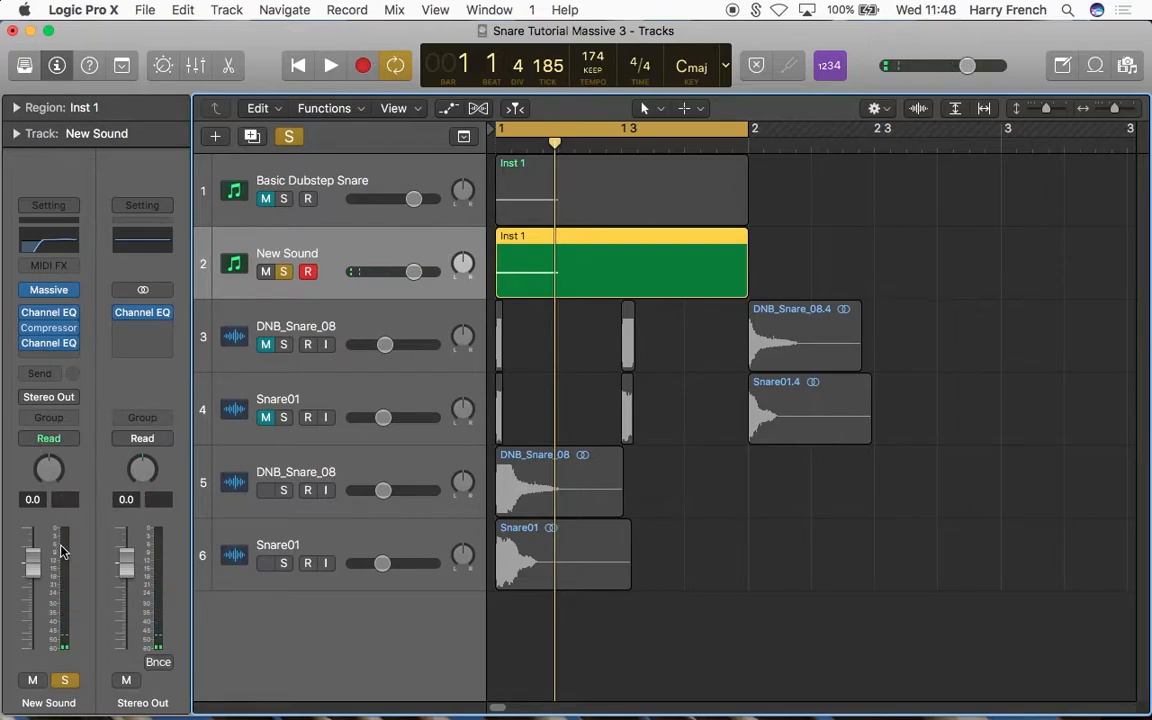
# Step: Insert a stereo Enveloper on the New Sound track with 26% attack gain and a 23 ms attack time
pyautogui.click(45, 356)
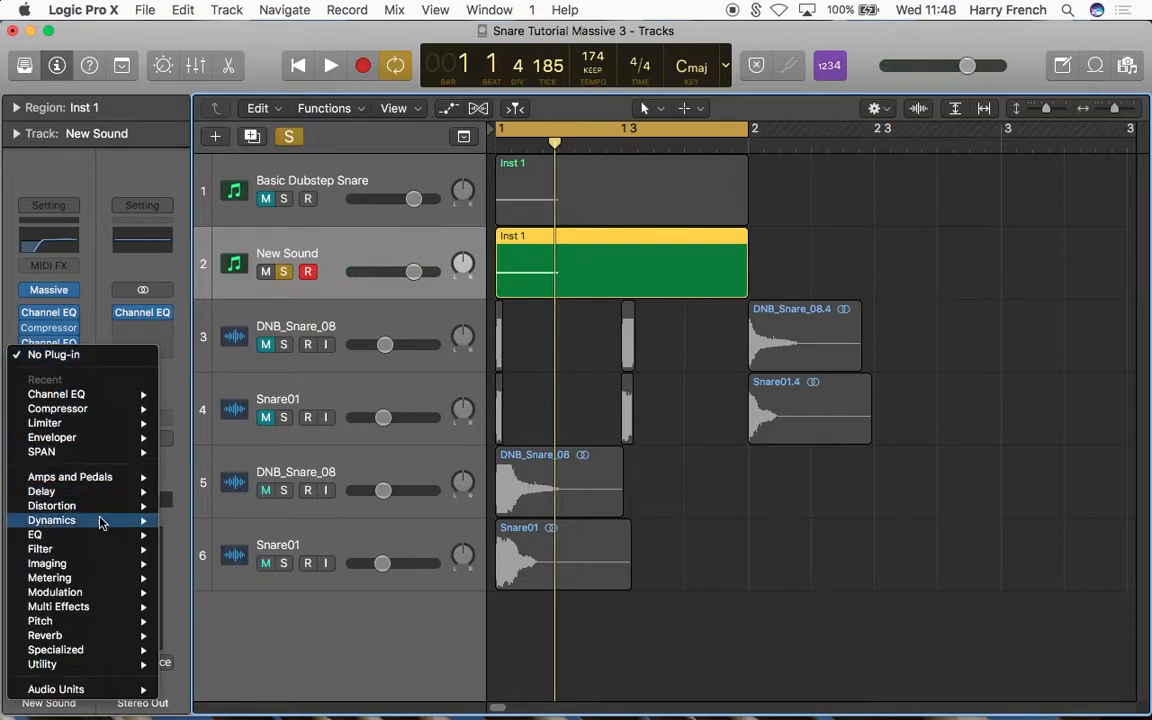
pyautogui.moveTo(100, 521)
pyautogui.moveTo(195, 578)
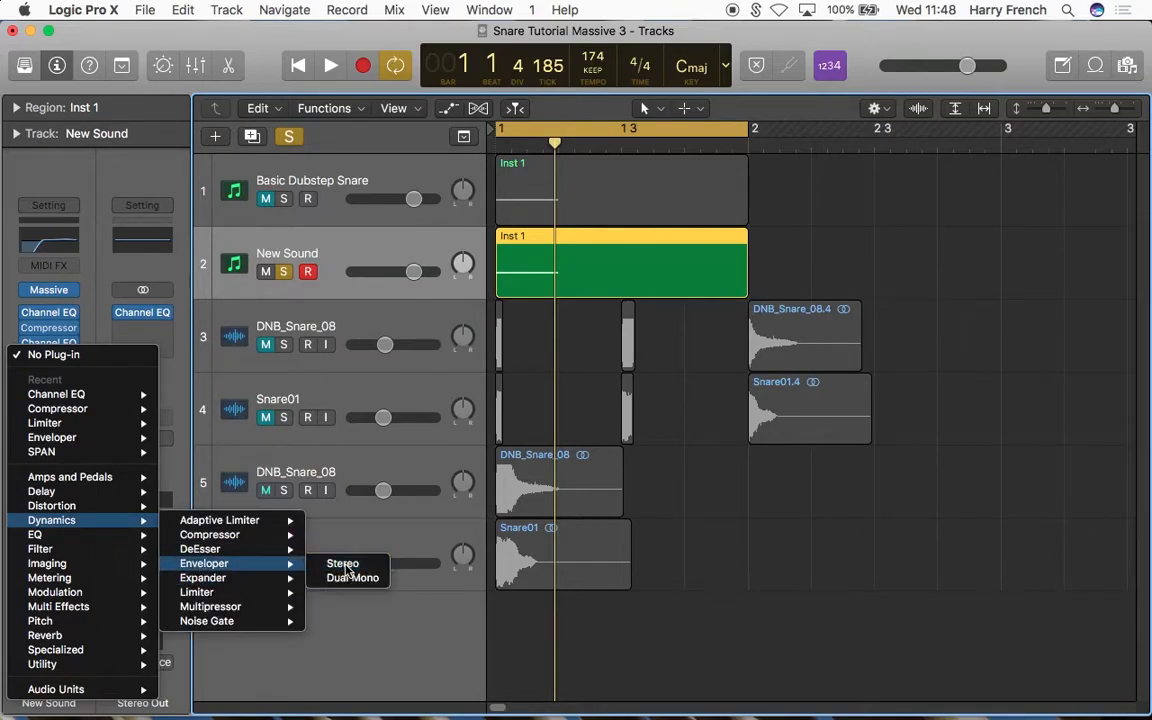
pyautogui.click(340, 563)
pyautogui.moveTo(342, 72); pyautogui.dragTo(517, 162)
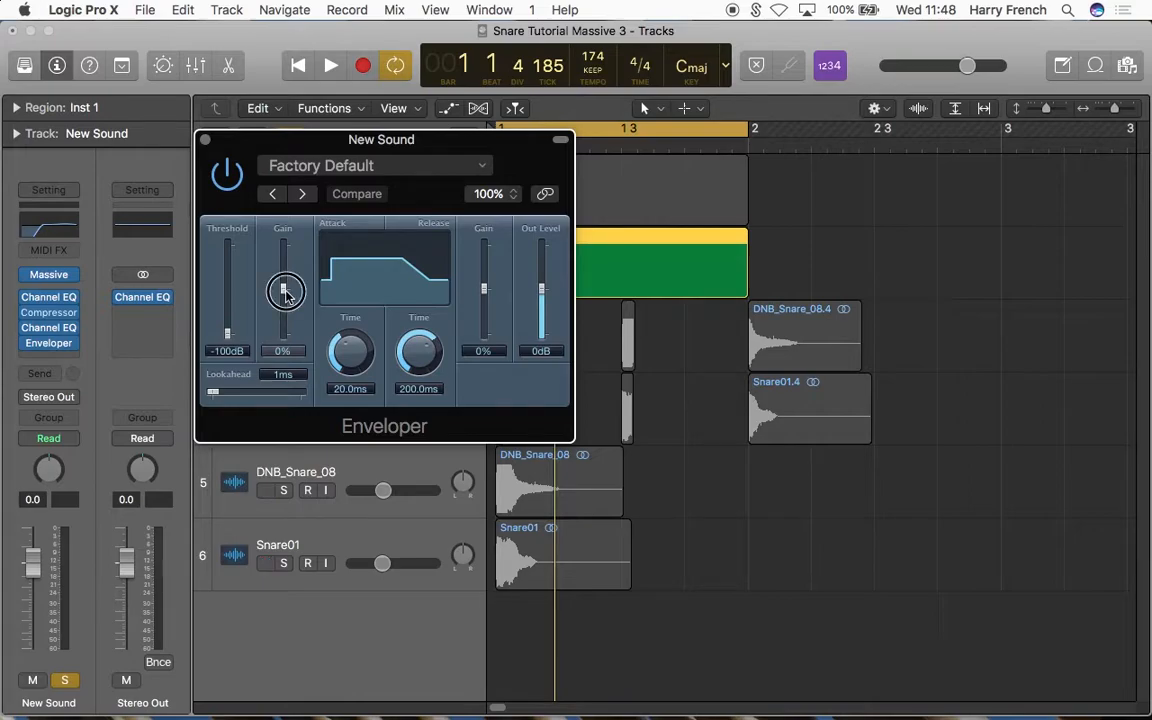
pyautogui.moveTo(285, 292); pyautogui.dragTo(285, 287)
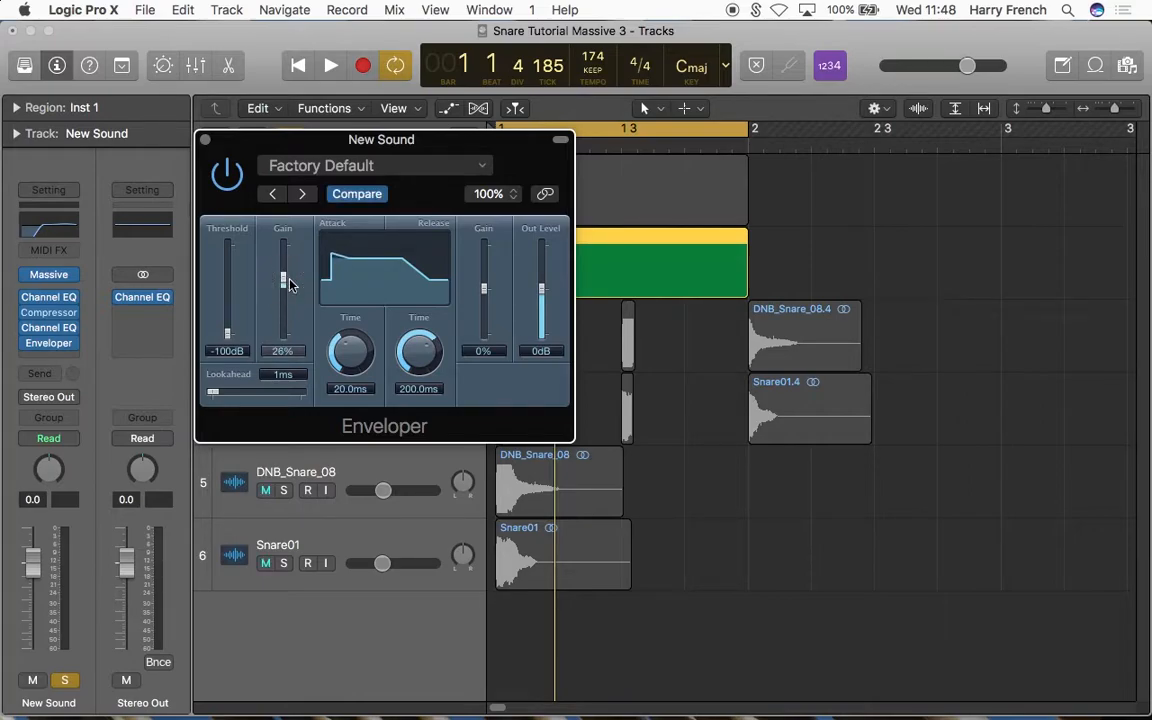
pyautogui.moveTo(366, 342); pyautogui.dragTo(365, 344)
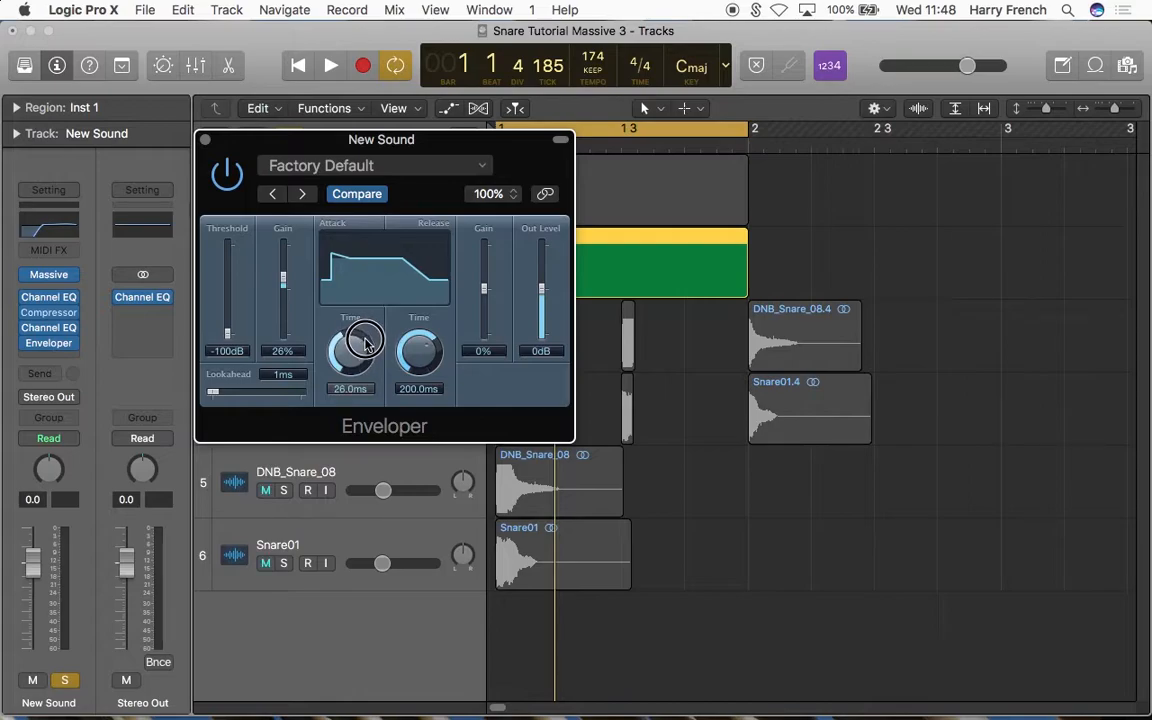
pyautogui.moveTo(365, 343); pyautogui.dragTo(366, 344)
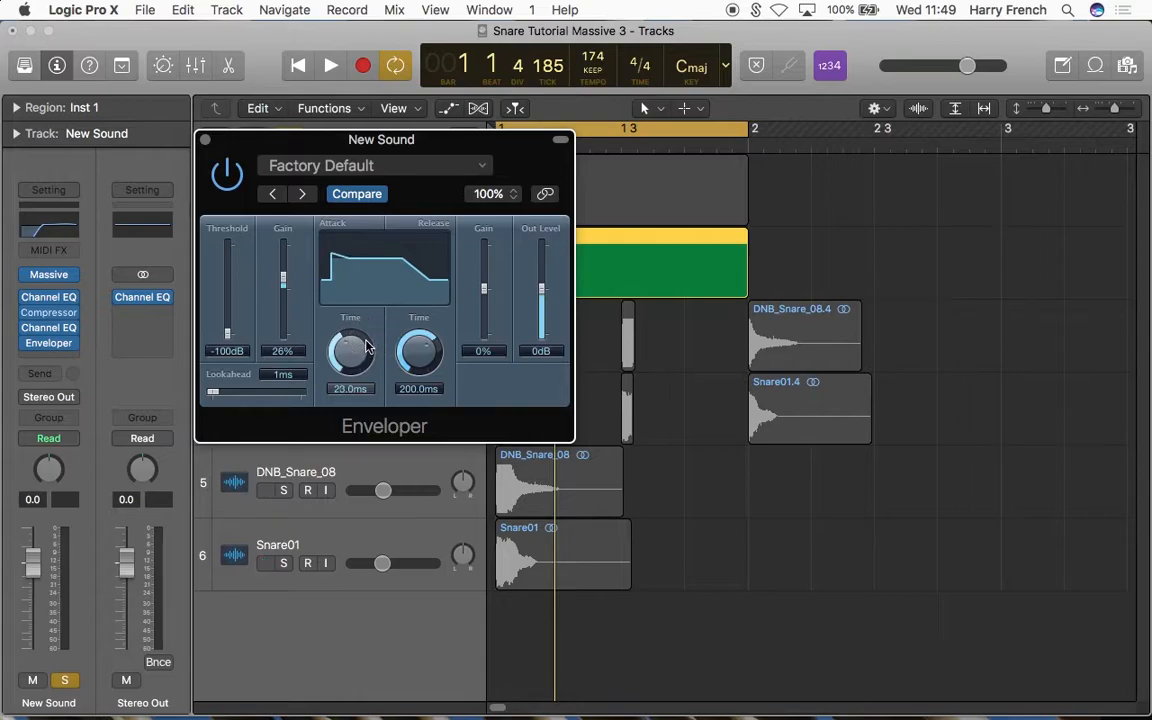
# Step: Set the Enveloper's release gain to -100%, release time to 52 ms and output level to -4 dB while playing the snare
pyautogui.moveTo(485, 291); pyautogui.dragTo(490, 425)
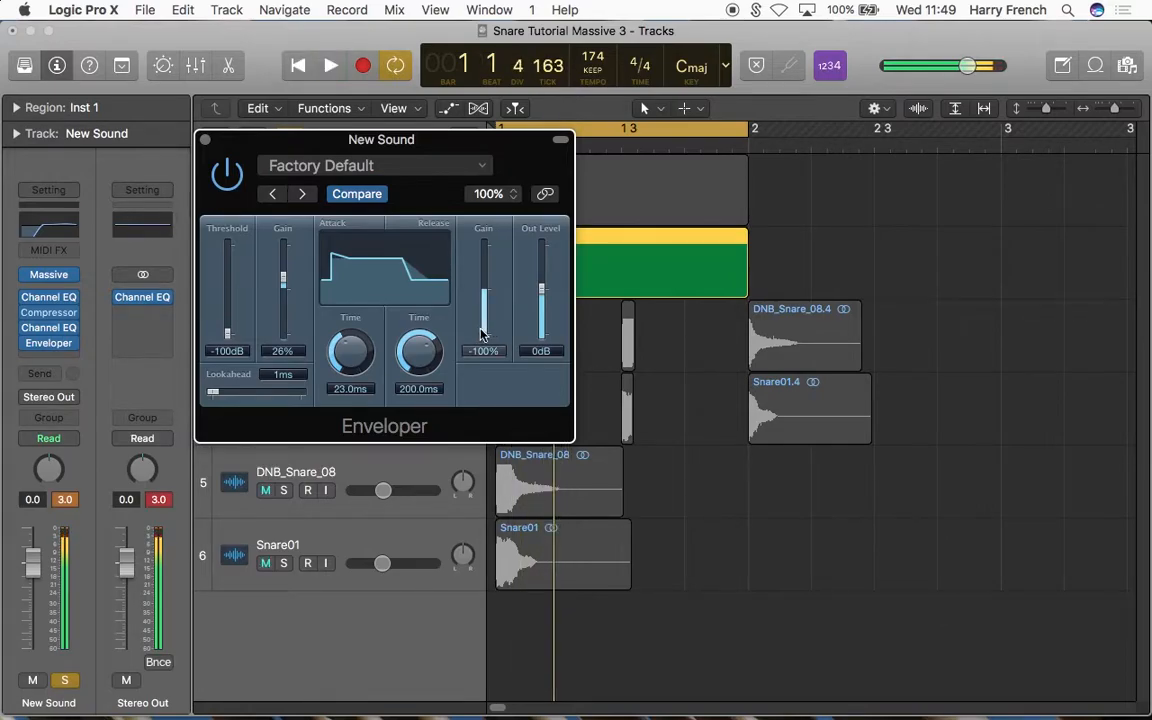
pyautogui.moveTo(433, 347); pyautogui.dragTo(437, 404)
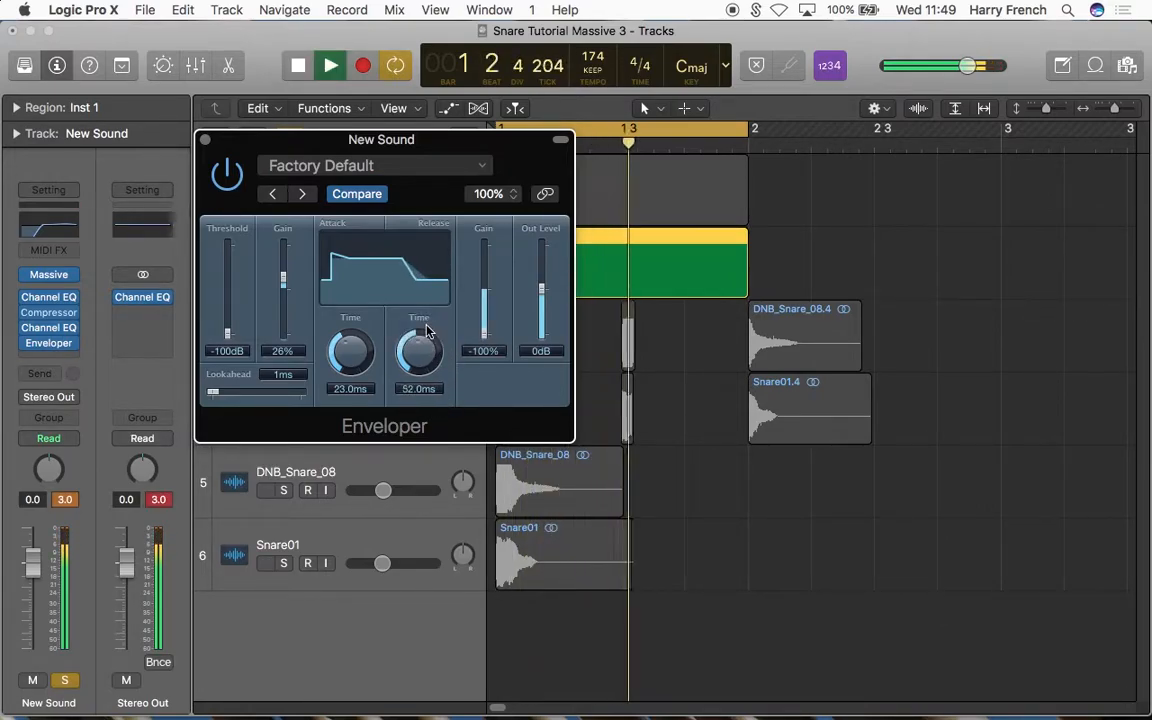
pyautogui.press('space')
pyautogui.moveTo(545, 295); pyautogui.dragTo(545, 303)
pyautogui.press('space')
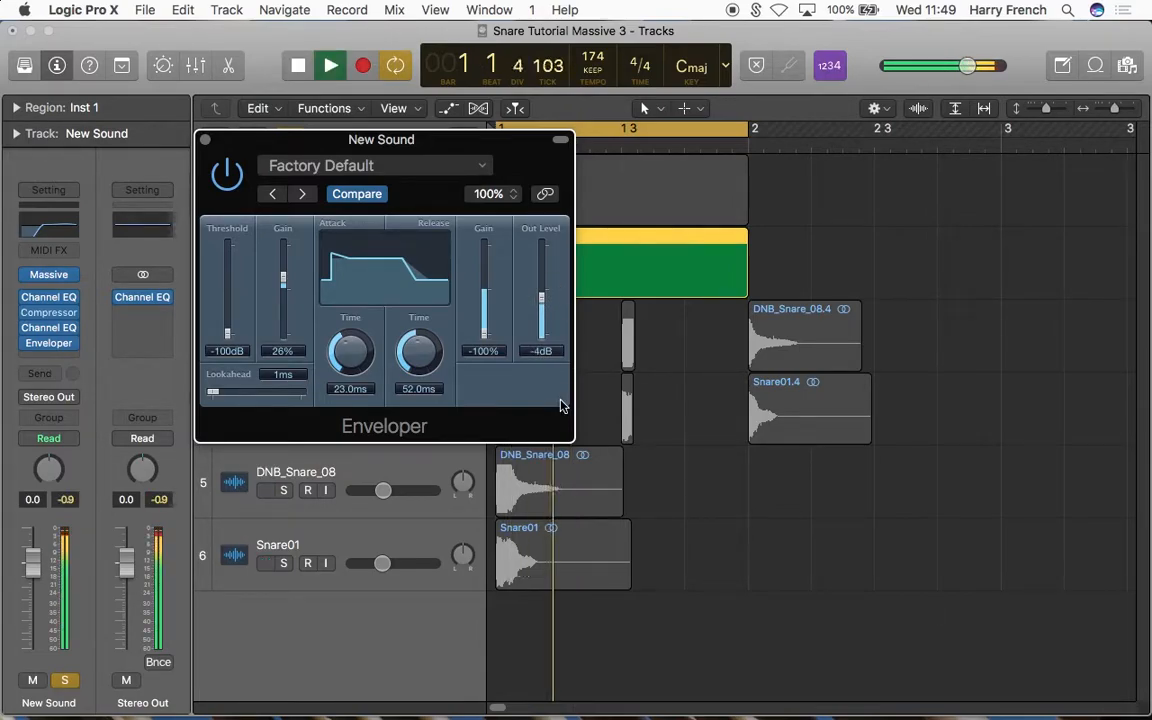
pyautogui.press('space')
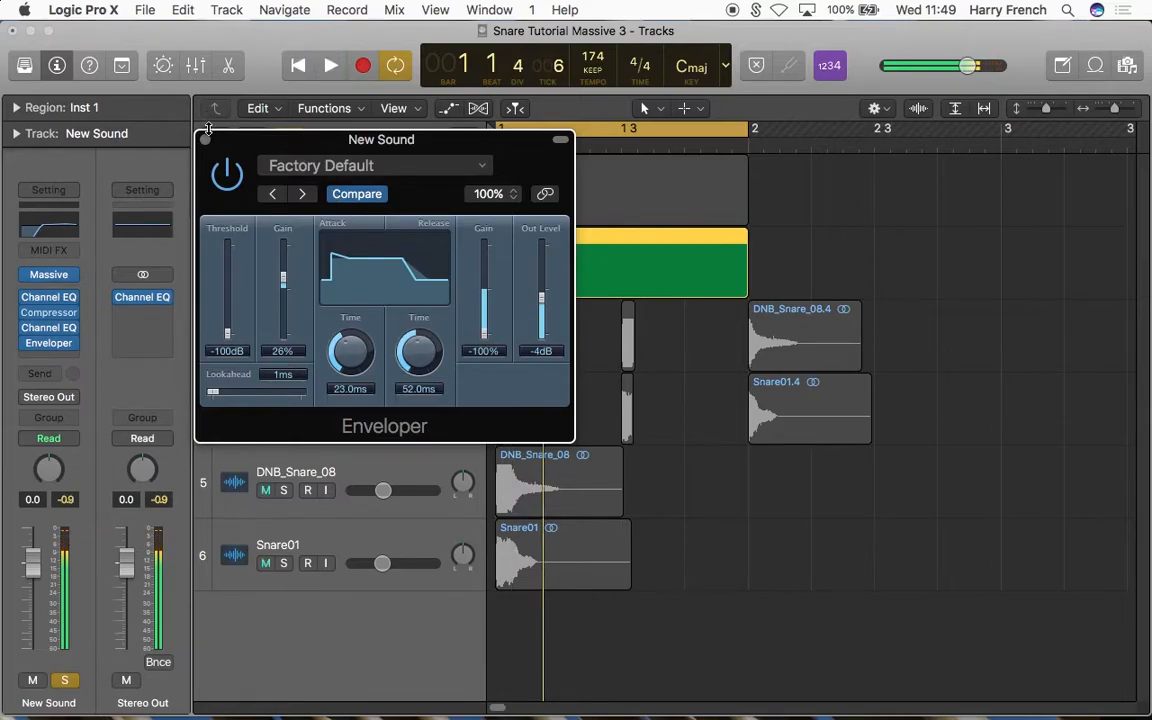
pyautogui.click(205, 139)
# Step: Examine the snare's spectrum in the Stereo Out Channel EQ while it plays
pyautogui.click(150, 299)
pyautogui.press('space')
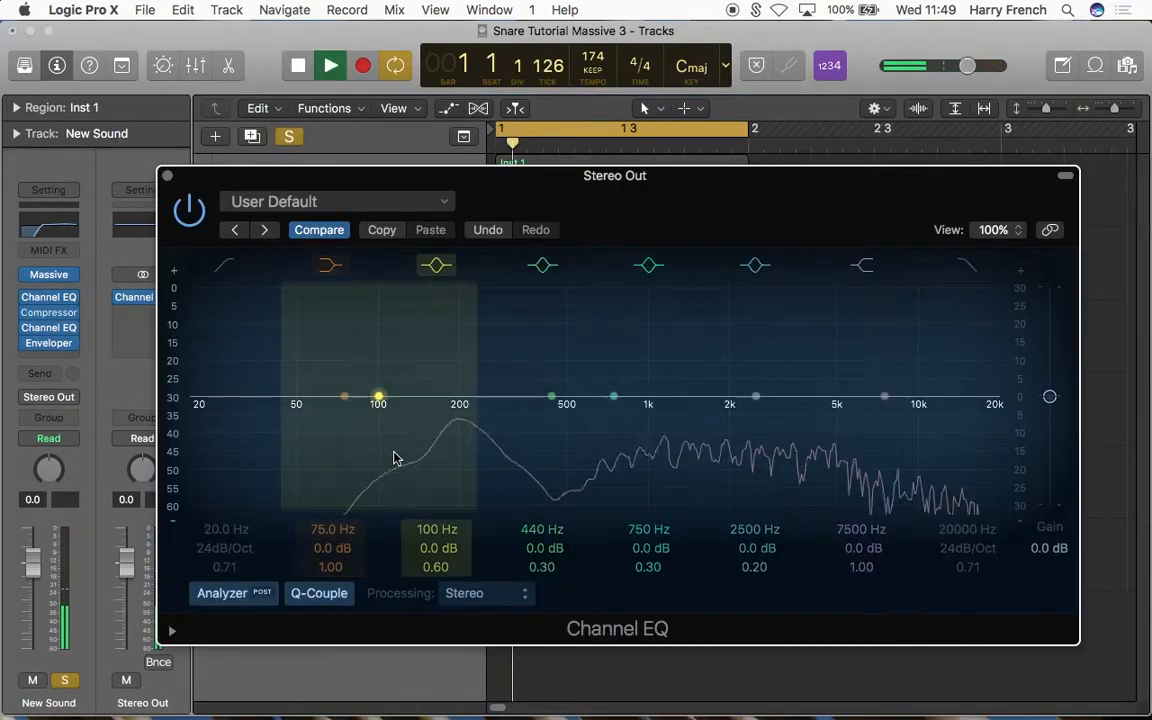
pyautogui.press('space')
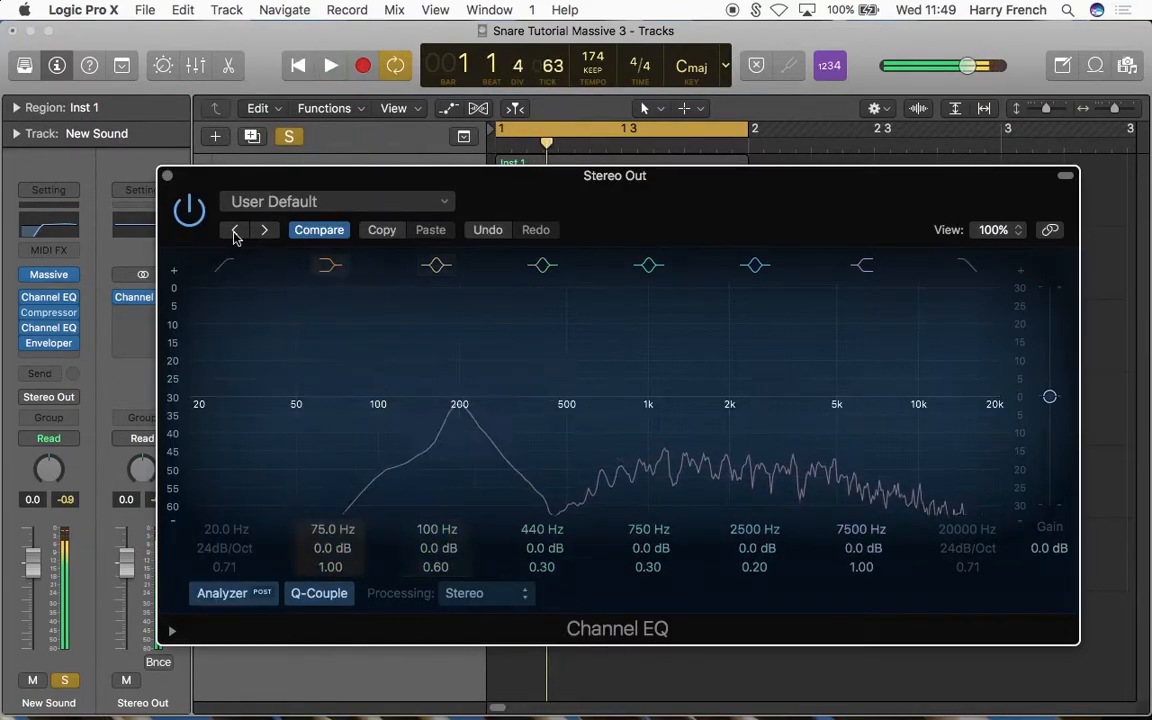
pyautogui.click(167, 175)
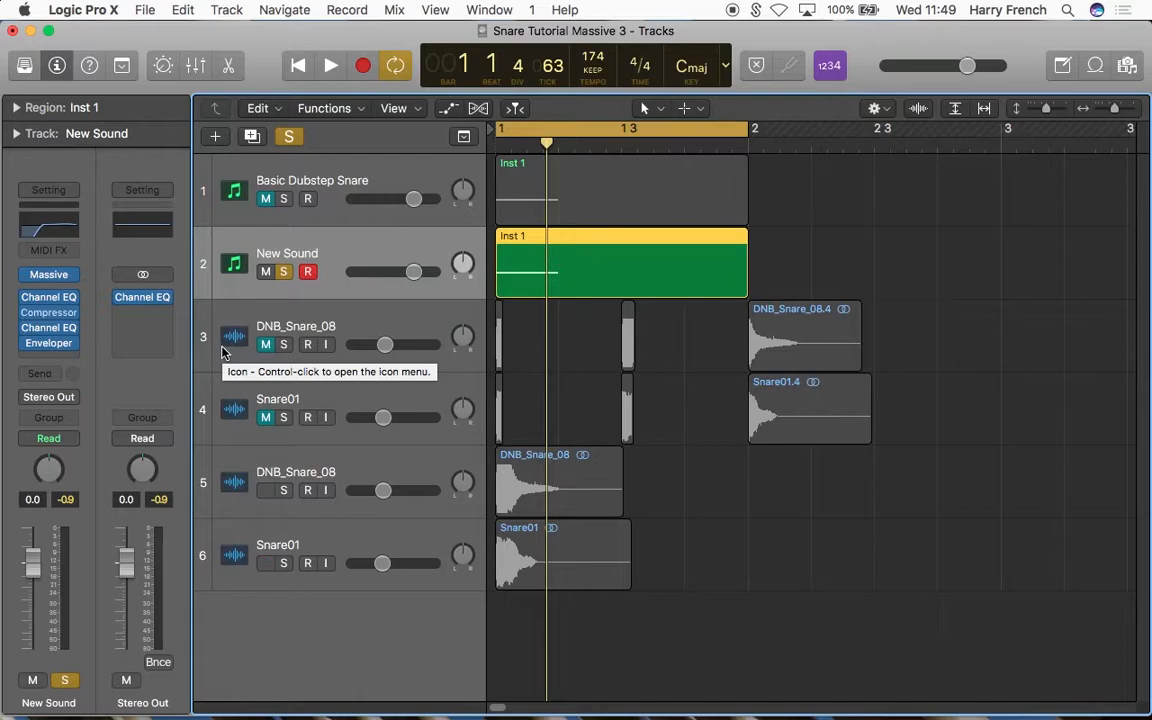
# Step: Insert a stereo Limiter after the Enveloper on the New Sound track
pyautogui.click(69, 358)
pyautogui.moveTo(120, 520)
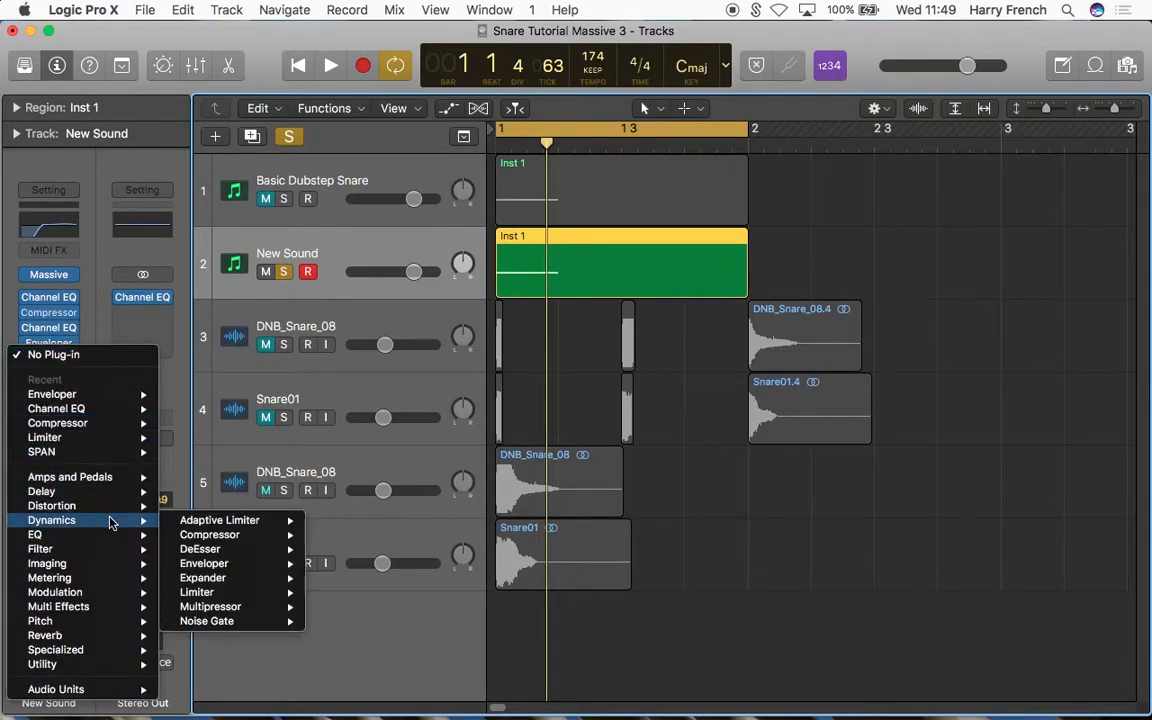
pyautogui.moveTo(275, 592)
pyautogui.click(330, 594)
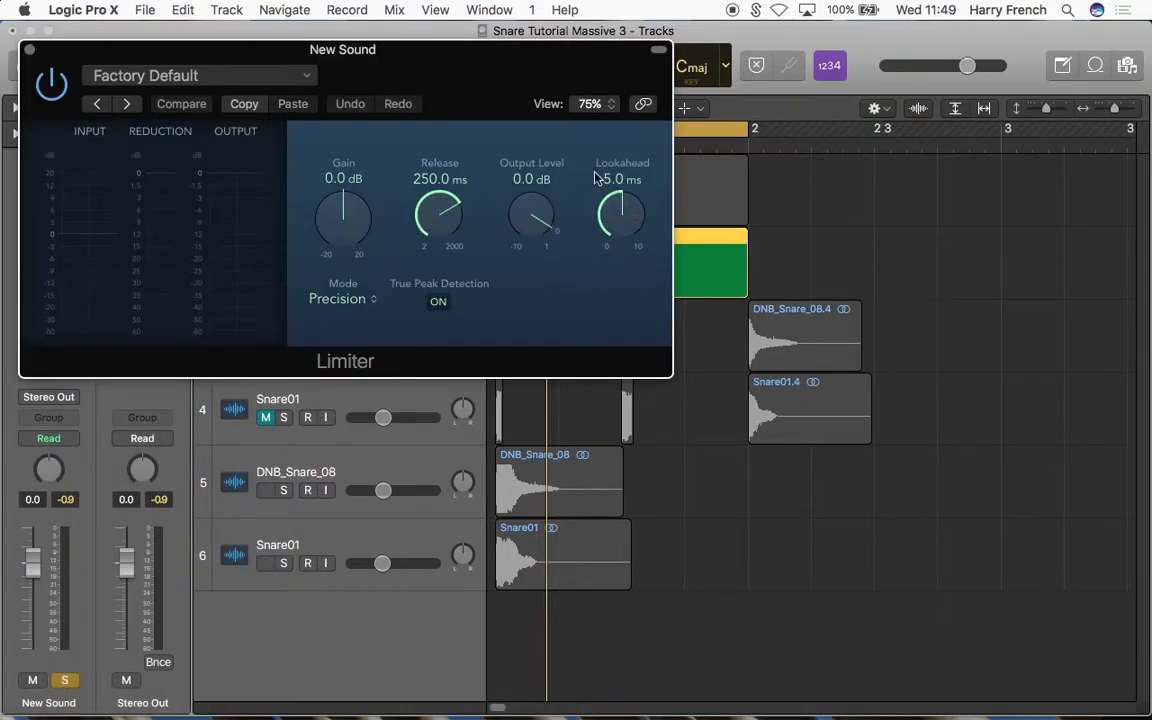
pyautogui.moveTo(525, 80); pyautogui.dragTo(770, 230)
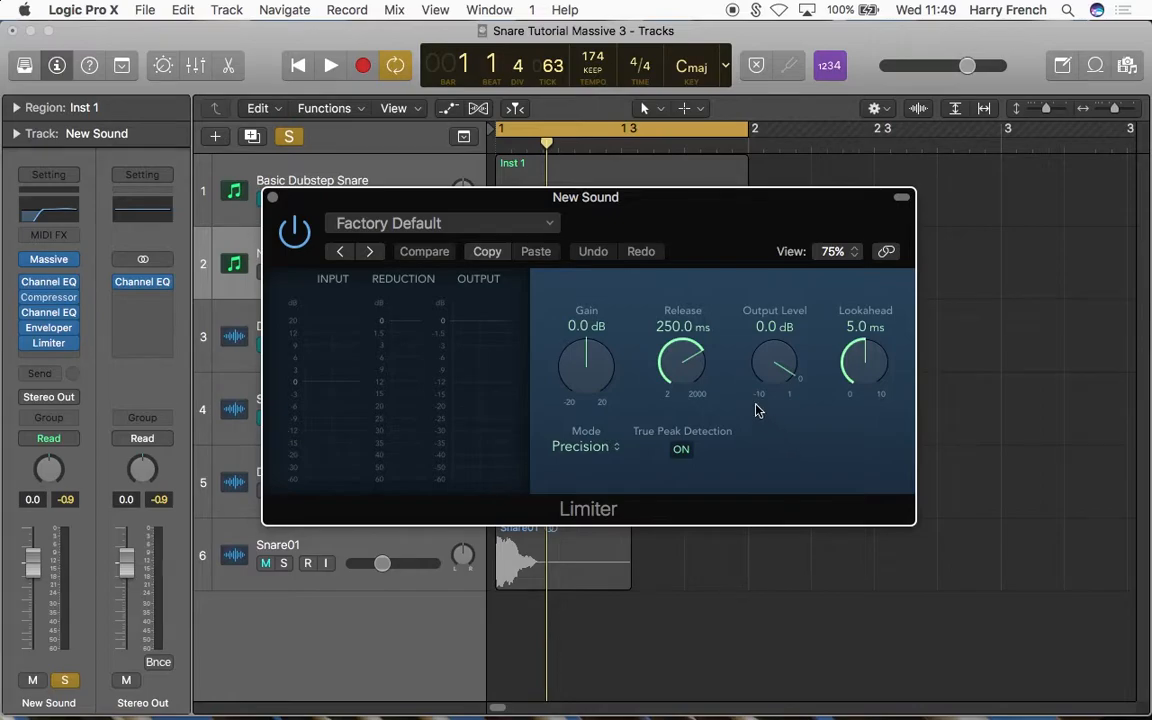
# Step: Set the Limiter's release to 41 ms, output level to -0.5 dB and lookahead to 0 ms, and play the snare
pyautogui.moveTo(688, 358); pyautogui.dragTo(706, 428)
pyautogui.moveTo(771, 370); pyautogui.dragTo(768, 390)
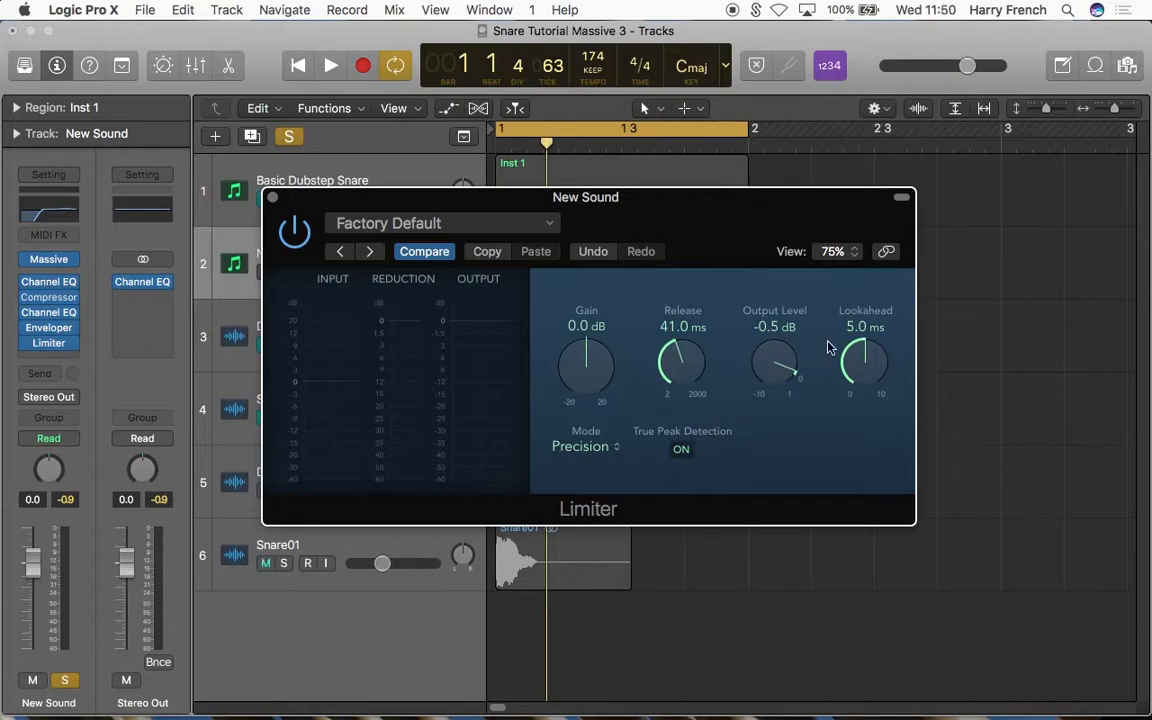
pyautogui.moveTo(866, 368); pyautogui.dragTo(884, 637)
pyautogui.moveTo(876, 375); pyautogui.dragTo(866, 420)
pyautogui.press('space')
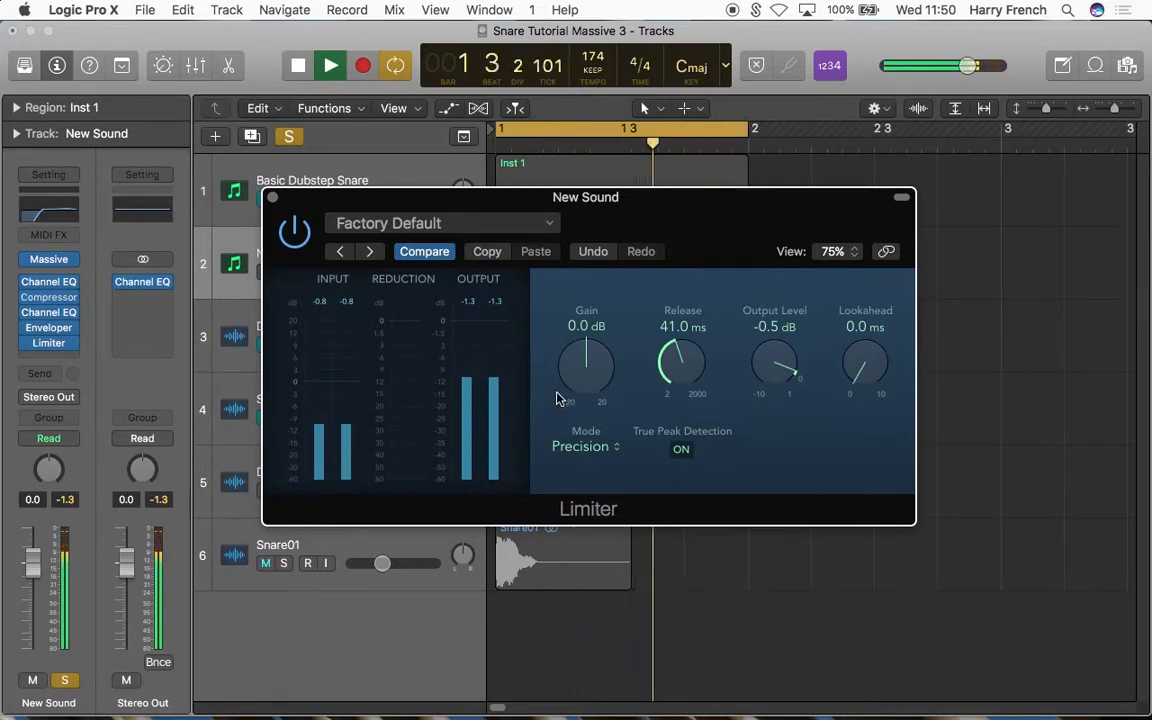
pyautogui.press('space')
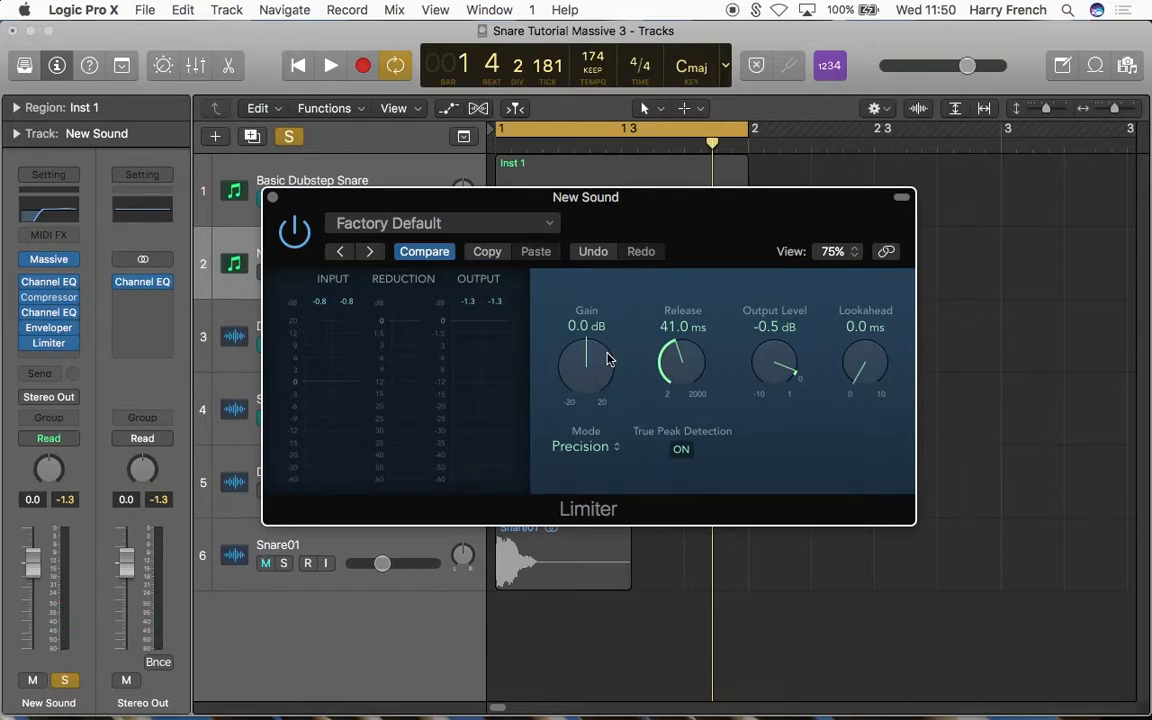
# Step: Try a Limiter gain of +8.5 dB while replaying the snare
pyautogui.press('space')
pyautogui.moveTo(593, 376); pyautogui.dragTo(586, 365)
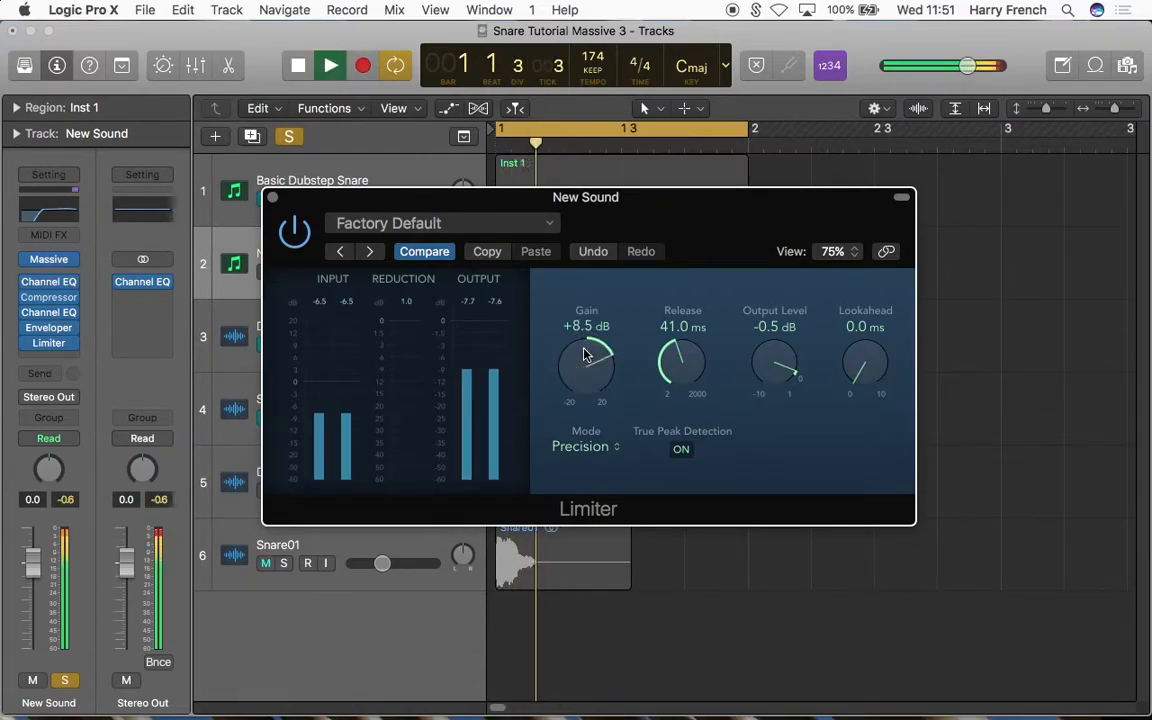
pyautogui.press('space')
pyautogui.press('space')
pyautogui.press('space')
pyautogui.press('space')
pyautogui.press('space')
pyautogui.press('space')
pyautogui.press('space')
pyautogui.press('space')
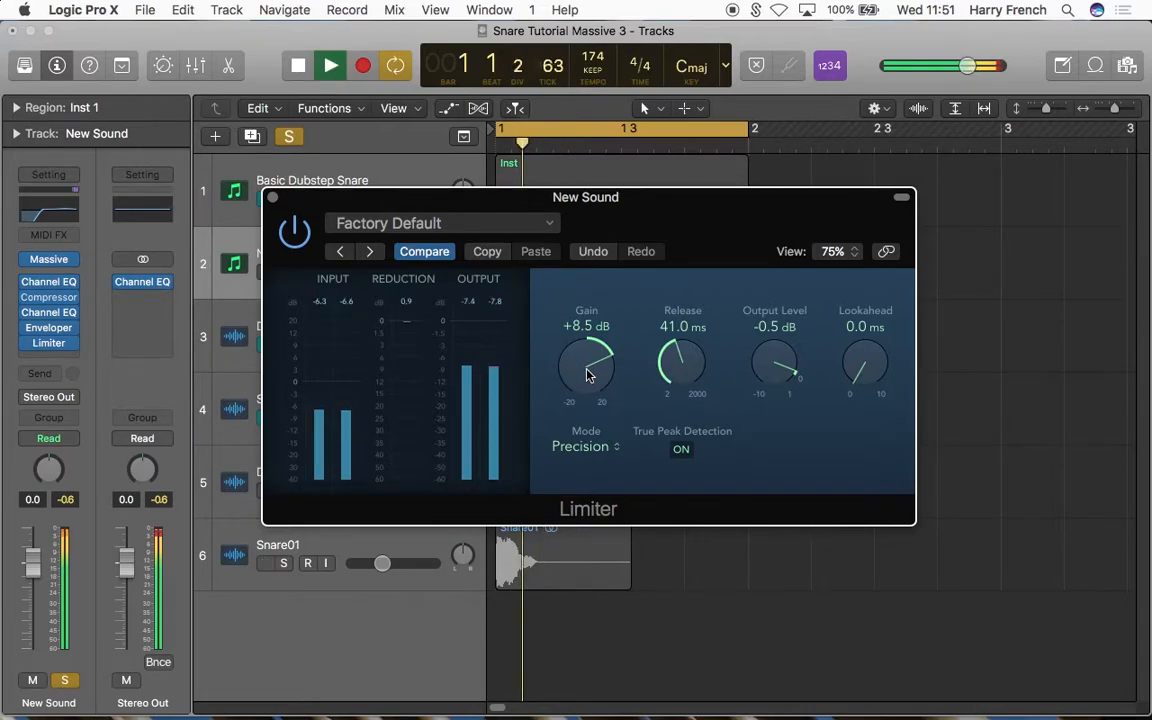
pyautogui.press('space')
pyautogui.press('space')
pyautogui.press('space')
pyautogui.press('space')
pyautogui.press('space')
pyautogui.press('space')
pyautogui.press('space')
pyautogui.press('space')
# Step: Try a lower Limiter gain of +2.0 dB and replay the snare several times
pyautogui.moveTo(587, 374); pyautogui.dragTo(593, 428)
pyautogui.press('space')
pyautogui.press('space')
pyautogui.press('space')
pyautogui.press('space')
pyautogui.press('space')
pyautogui.press('space')
pyautogui.press('space')
pyautogui.press('space')
pyautogui.press('space')
pyautogui.press('space')
pyautogui.press('space')
pyautogui.press('space')
pyautogui.press('space')
pyautogui.press('space')
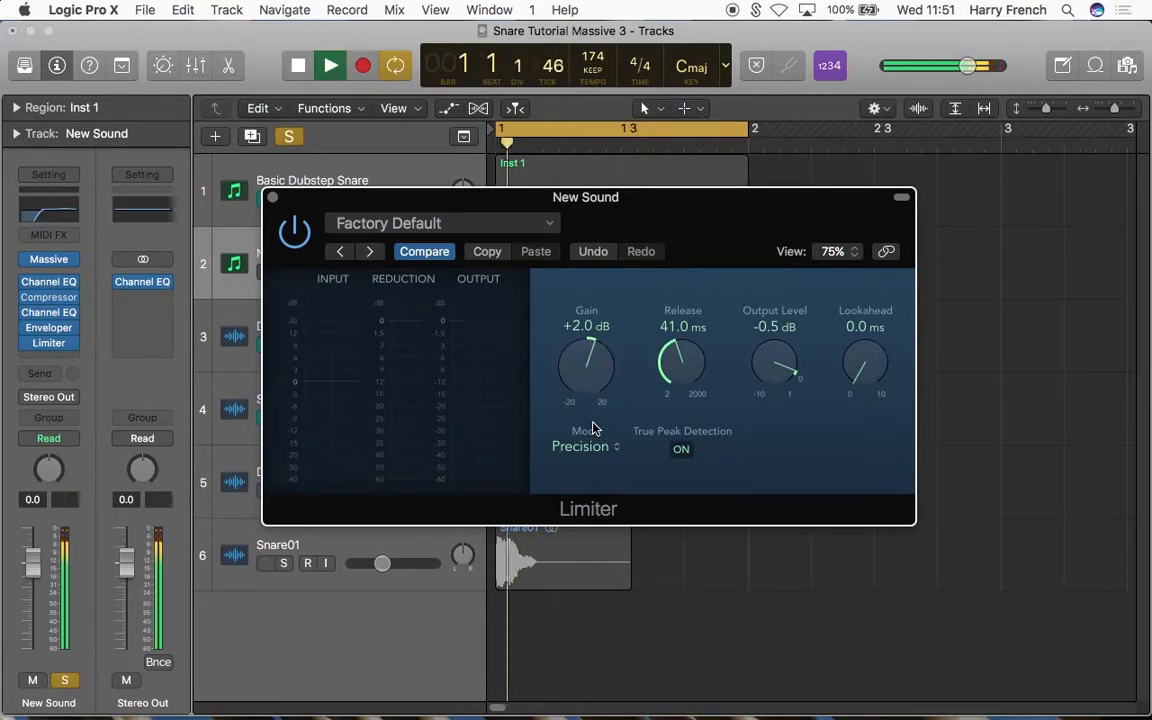
# Step: Set the Limiter's gain to +3.5 dB and replay the snare
pyautogui.press('space')
pyautogui.press('space')
pyautogui.press('space')
pyautogui.press('space')
pyautogui.moveTo(597, 380); pyautogui.dragTo(590, 366)
pyautogui.press('space')
pyautogui.press('space')
pyautogui.press('space')
pyautogui.press('space')
pyautogui.press('space')
pyautogui.press('space')
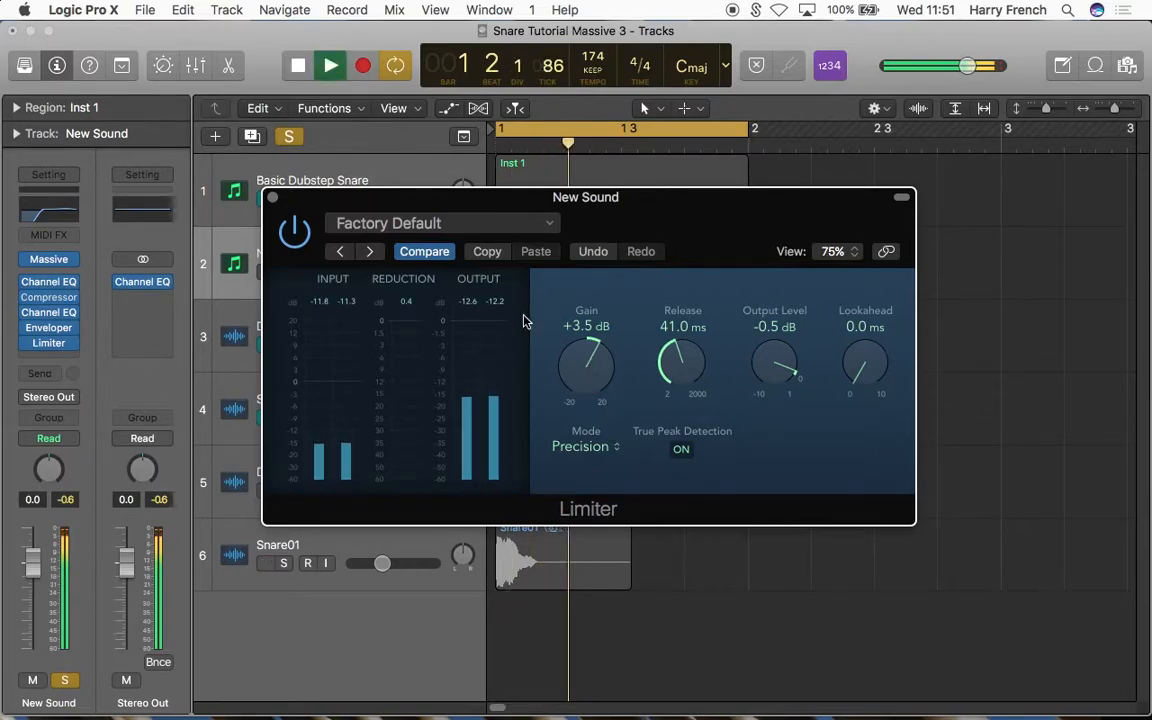
# Step: Replay the limited snare several times, close the Limiter window and return the playhead to the project start
pyautogui.press('space')
pyautogui.press('space')
pyautogui.press('space')
pyautogui.press('space')
pyautogui.press('space')
pyautogui.press('space')
pyautogui.press('space')
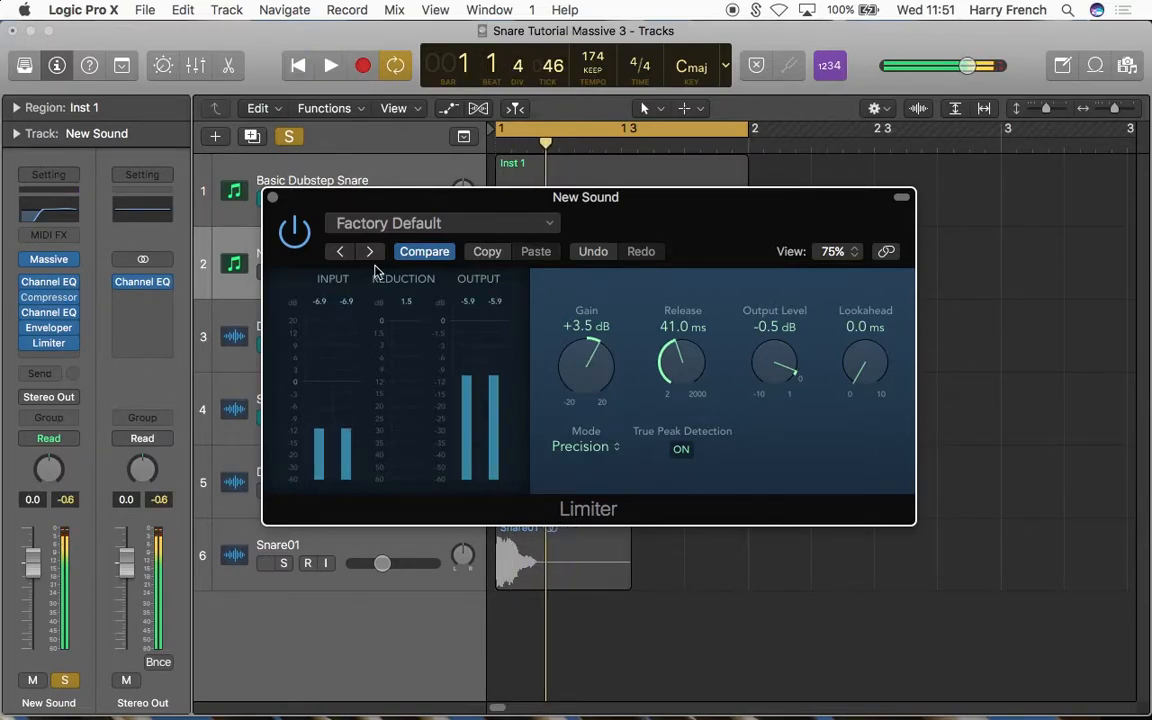
pyautogui.press('space')
pyautogui.press('space')
pyautogui.click(272, 197)
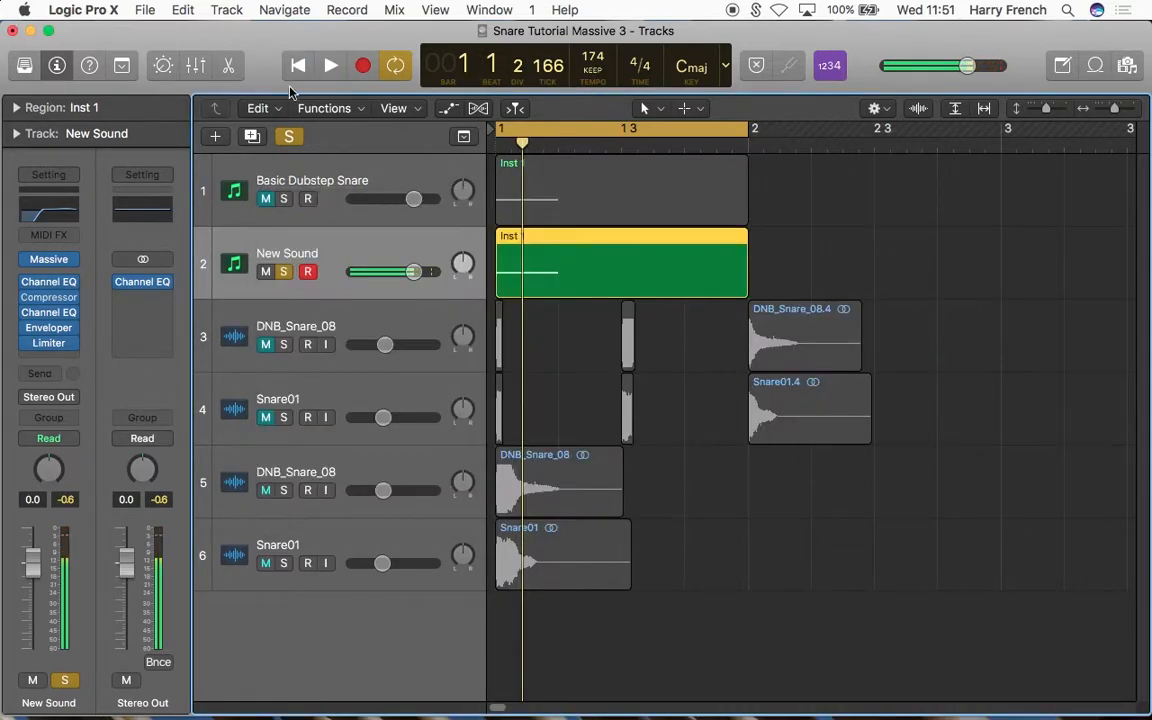
pyautogui.click(297, 67)
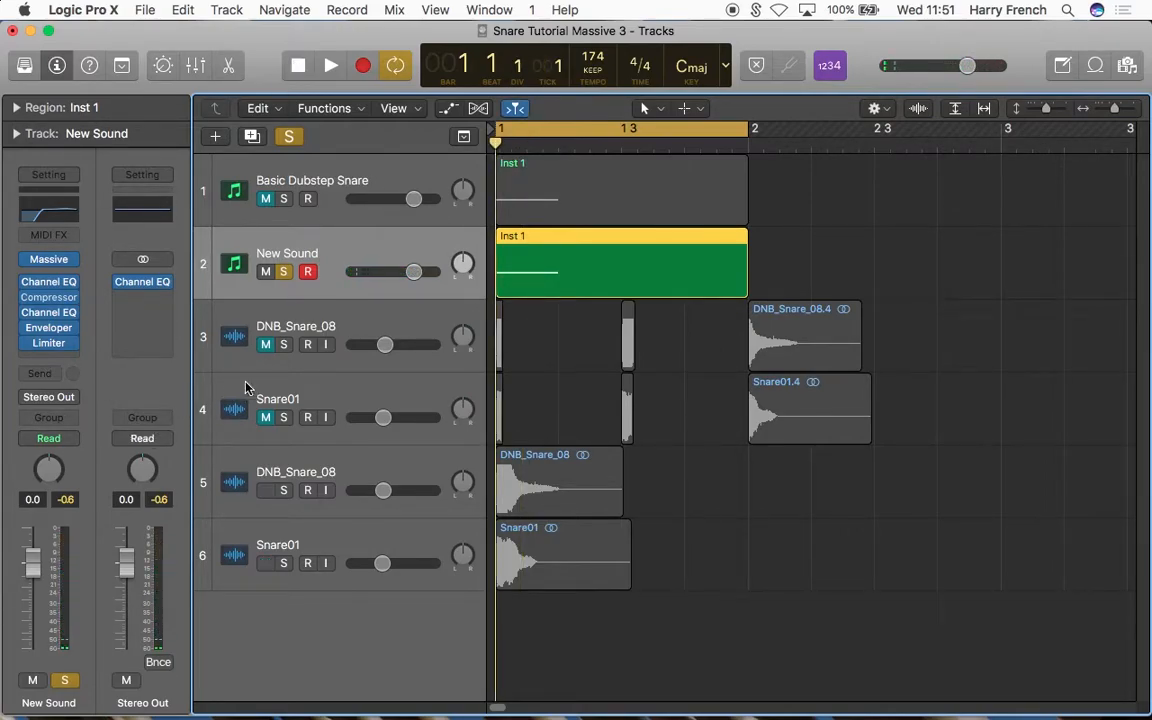
# Step: Bounce the New Sound region in place to a new track named Inst 1_bip, leaving the source and with Normalize off
pyautogui.rightClick(587, 276)
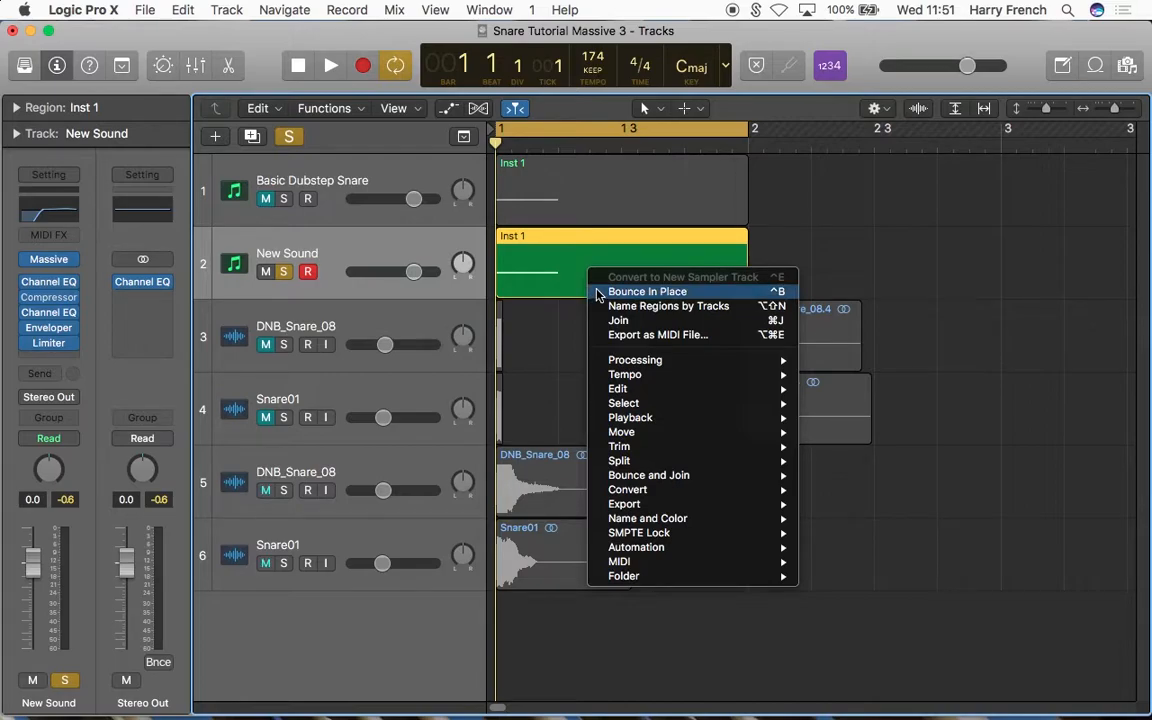
pyautogui.click(597, 292)
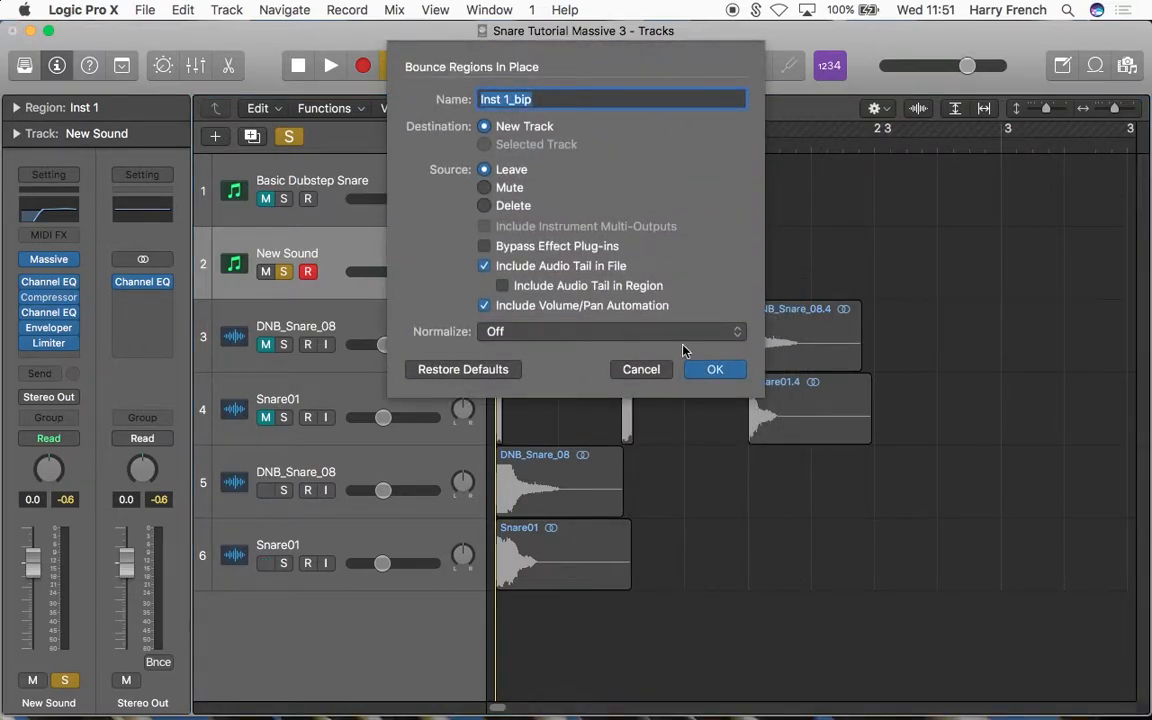
pyautogui.click(712, 372)
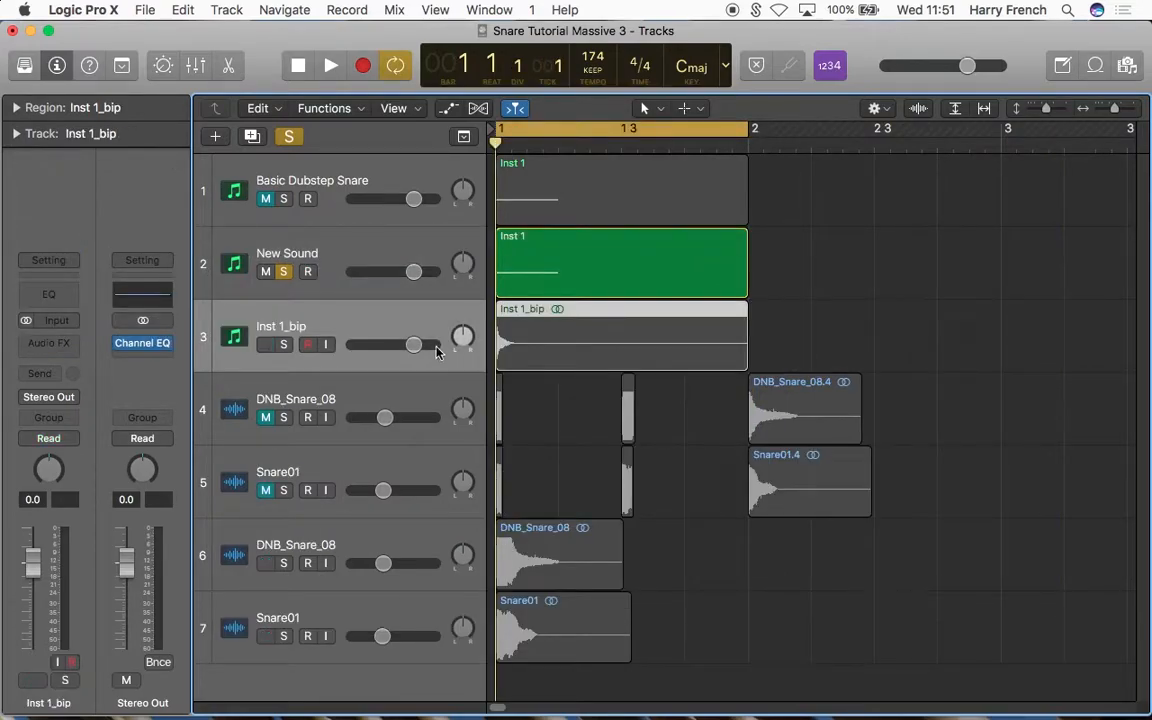
# Step: Solo the bounced Inst 1_bip track, unsolo the New Sound track and play the bounced snare
pyautogui.click(283, 344)
pyautogui.click(283, 271)
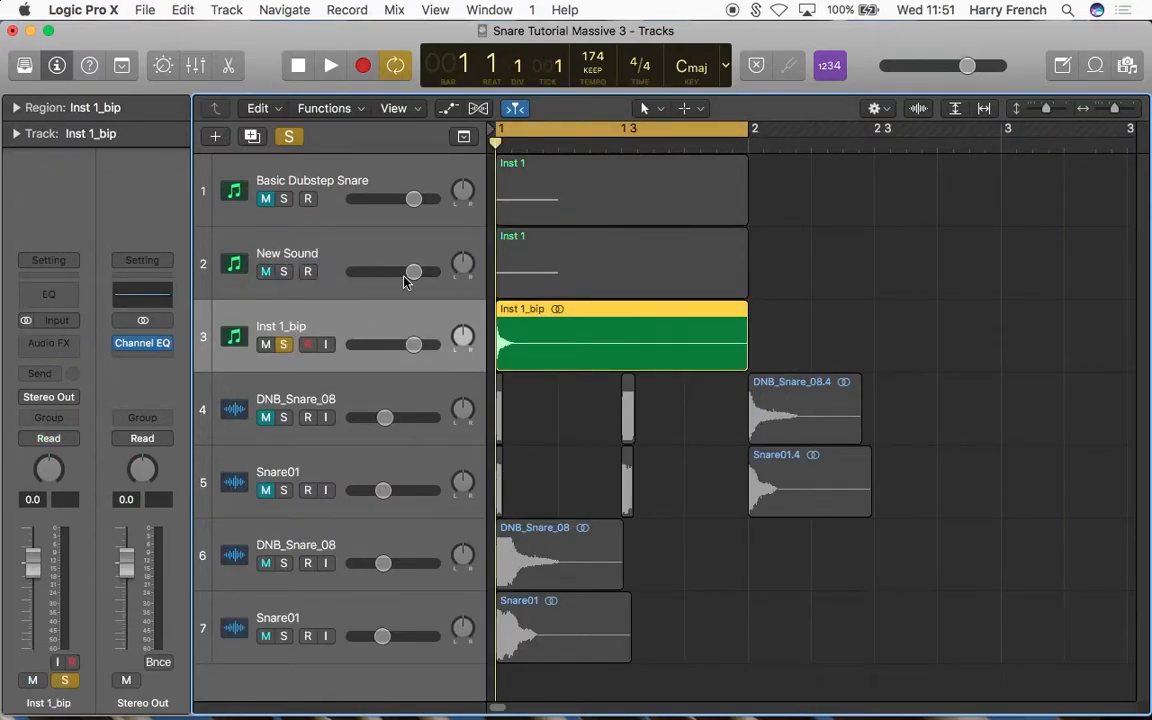
pyautogui.press('space')
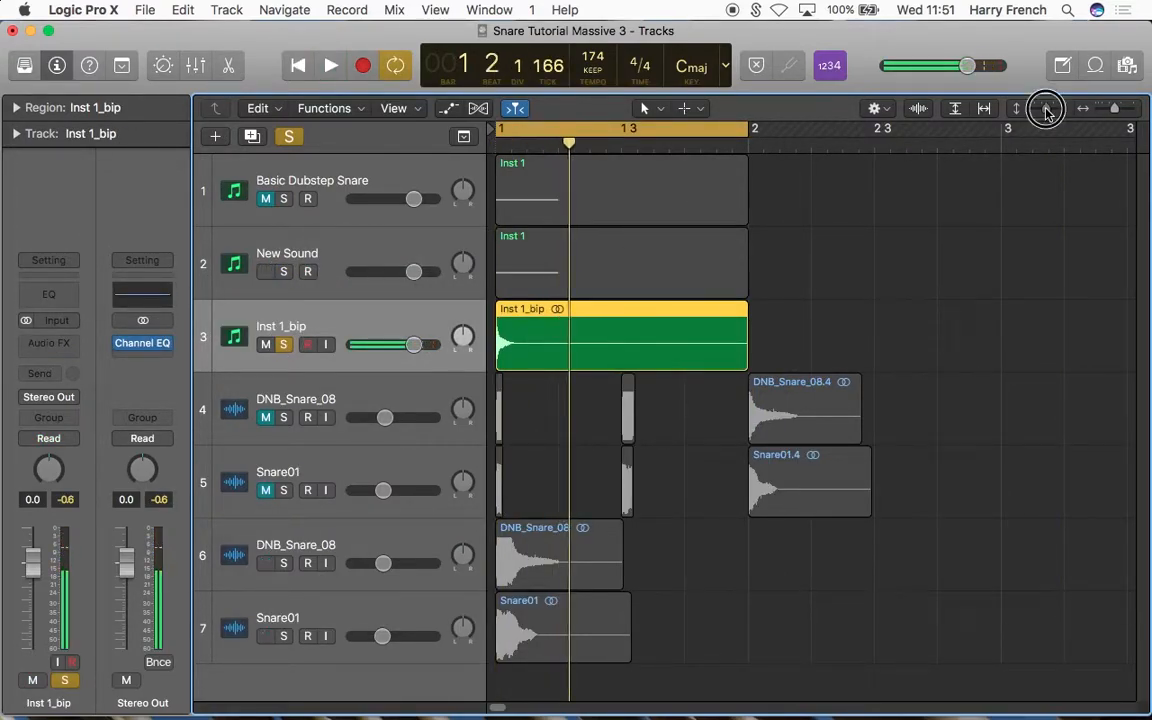
# Step: Split the bounced Inst 1_bip region just before the snare's first transient and delete the silence in front of it
pyautogui.moveTo(1046, 108); pyautogui.dragTo(1063, 109)
pyautogui.press('super+Right')
pyautogui.press('super+Right')
pyautogui.click(298, 70)
pyautogui.press('super+Right')
pyautogui.press('super+Right')
pyautogui.click(584, 149)
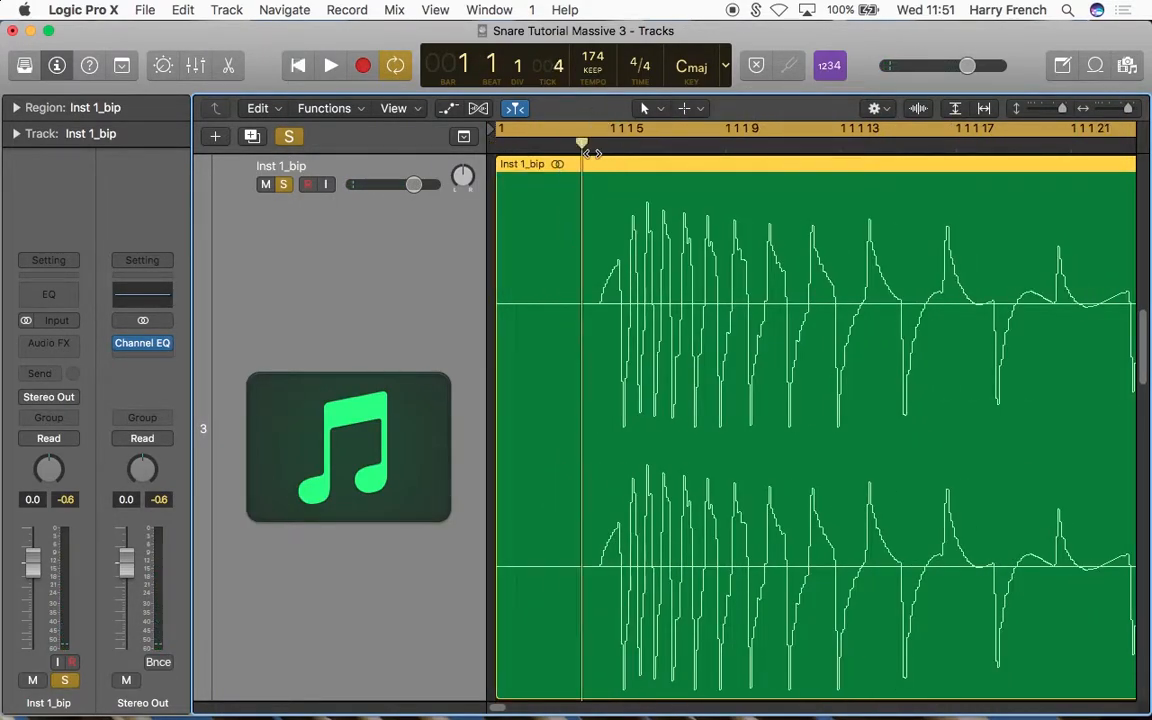
pyautogui.press('super+Right')
pyautogui.click(627, 151)
pyautogui.press('super+t')
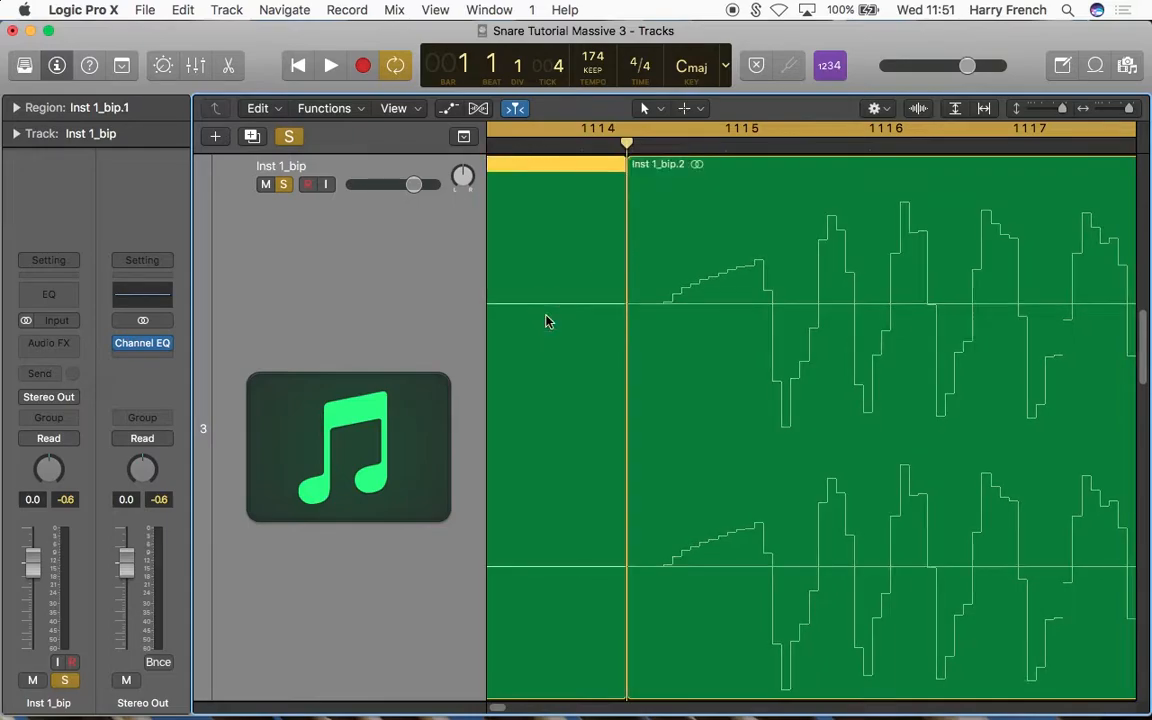
pyautogui.press('Delete')
# Step: Move the trimmed snare region to the start of bar 1 and play it
pyautogui.press('super+Left')
pyautogui.click(300, 67)
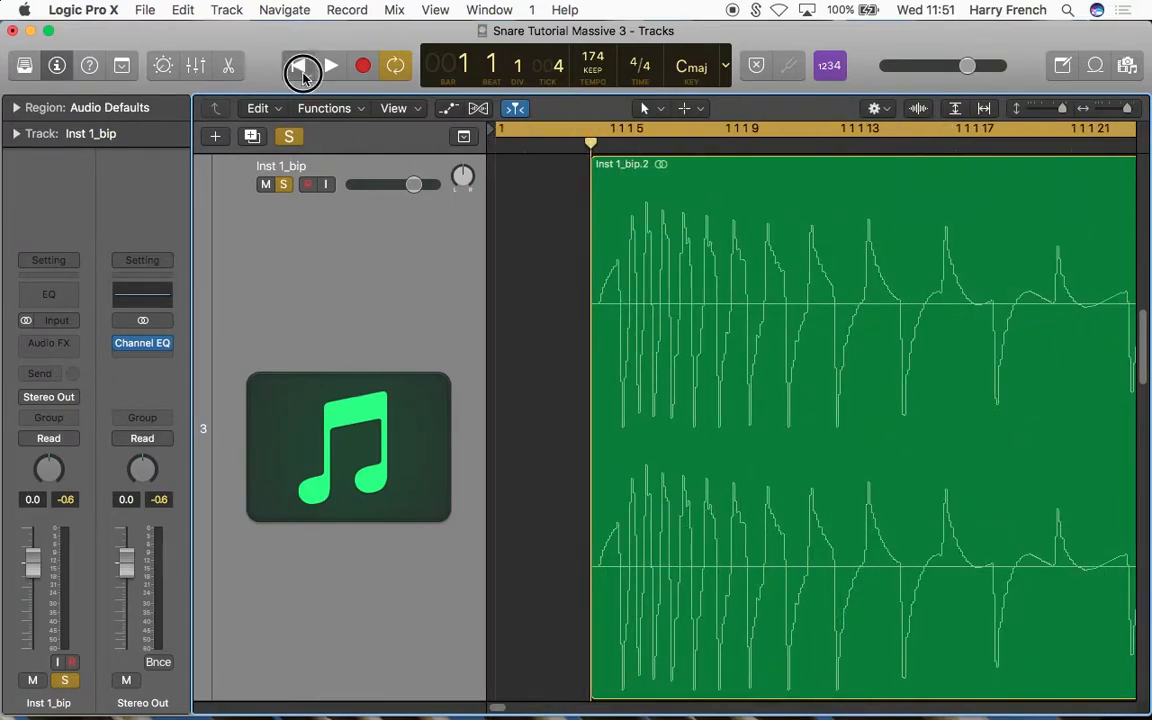
pyautogui.click(748, 237)
pyautogui.press(';')
pyautogui.press('space')
pyautogui.press('super+Left')
pyautogui.press('super+Left')
pyautogui.press('super+Left')
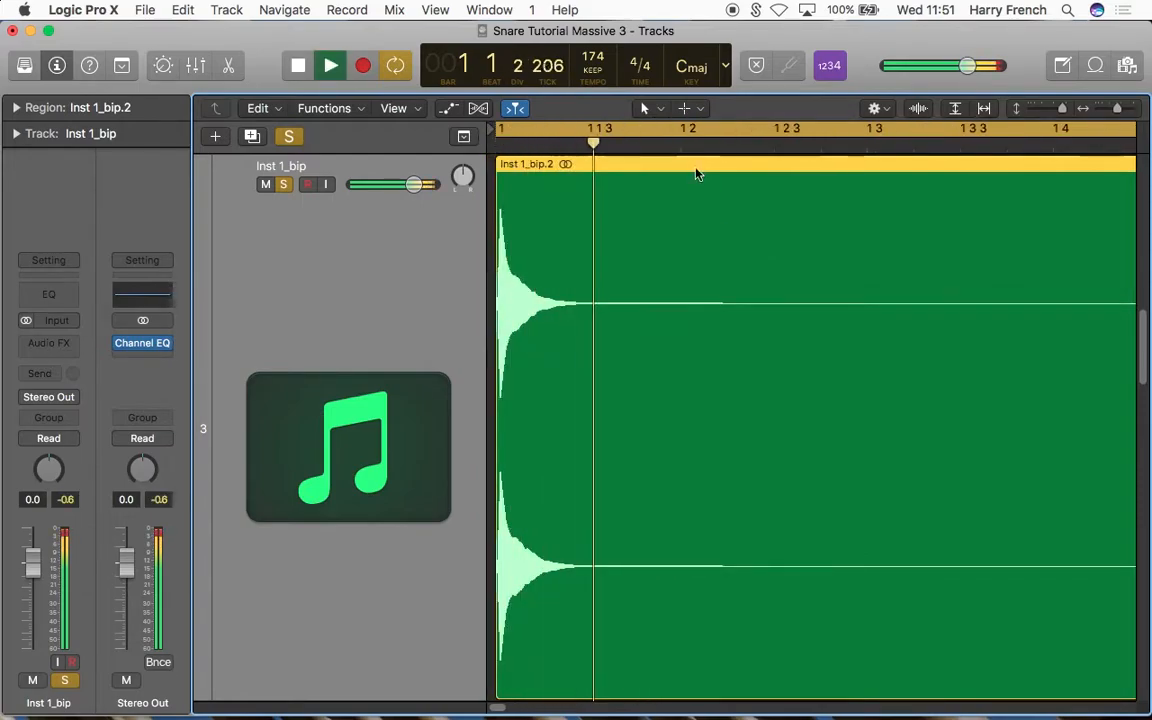
# Step: Split the snare region at about beat 2 of bar 1 and delete the silent remainder after it
pyautogui.press('space')
pyautogui.press('super+t')
pyautogui.click(758, 285)
pyautogui.press('Delete')
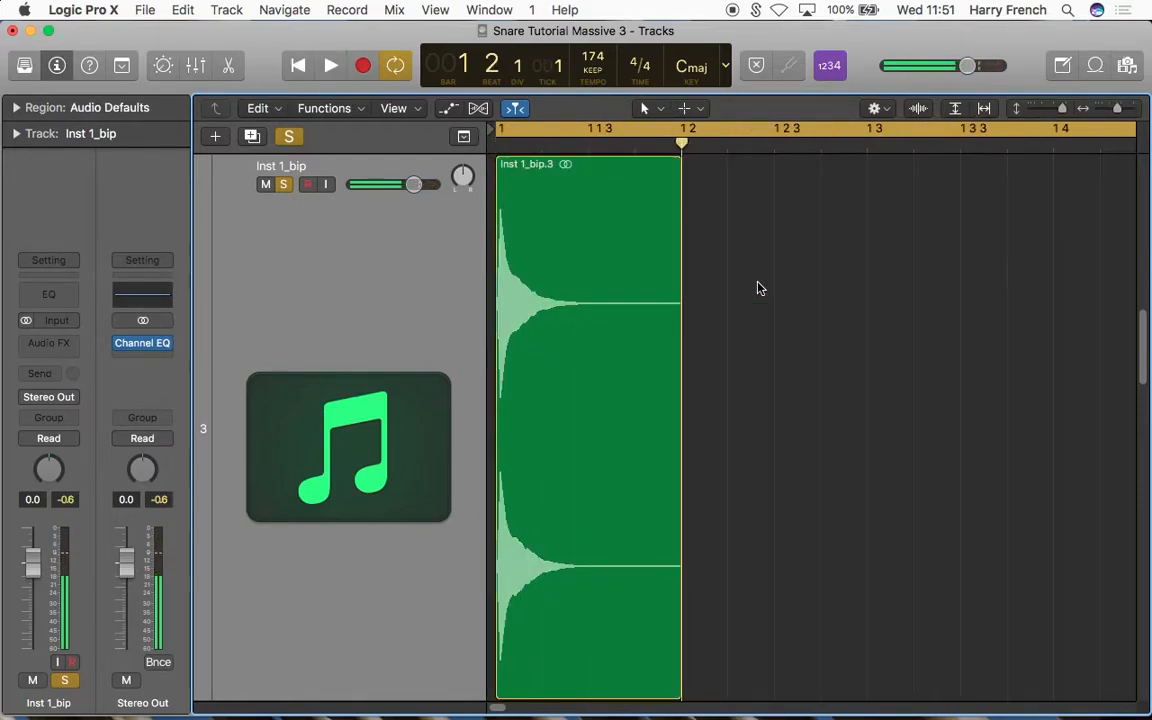
# Step: Add a fade-out over about the second half of the shortened snare region with the Fade tool, and play it
pyautogui.click(645, 108)
pyautogui.click(689, 339)
pyautogui.moveTo(680, 283); pyautogui.dragTo(595, 282)
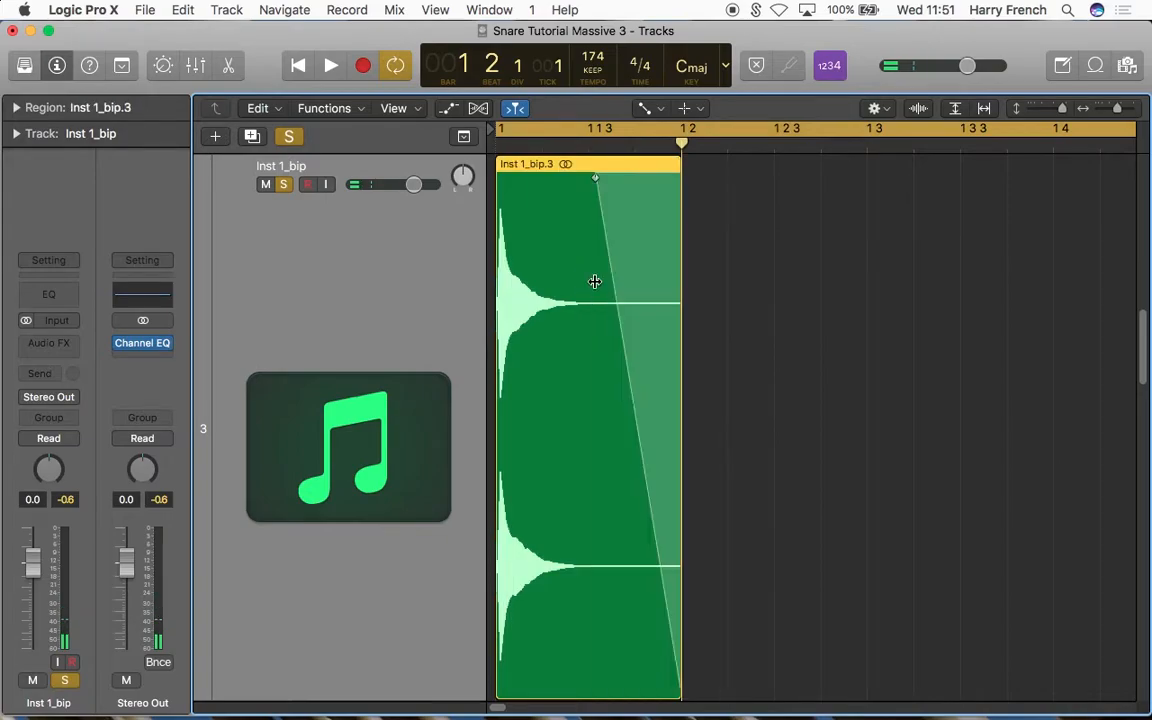
pyautogui.press('space')
pyautogui.press('space')
# Step: Switch back to the Pointer tool and bounce the faded snare region in place to a new track with Normalize off
pyautogui.click(645, 108)
pyautogui.click(675, 136)
pyautogui.moveTo(1062, 108); pyautogui.dragTo(1053, 108)
pyautogui.rightClick(581, 262)
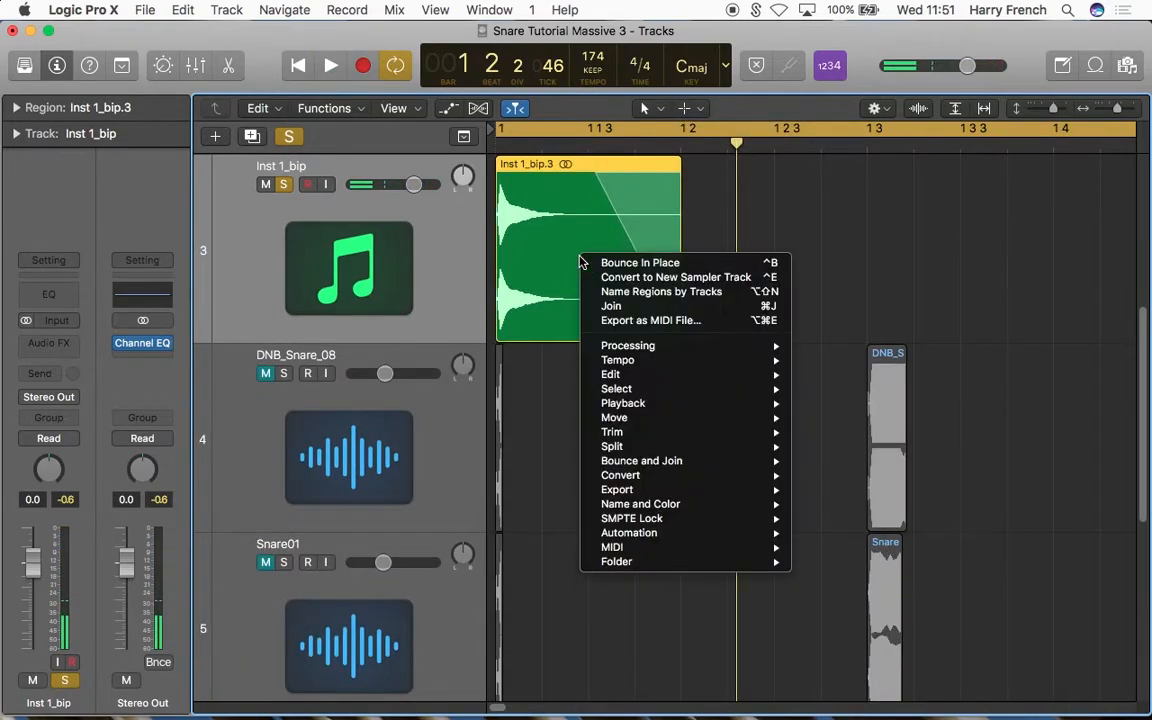
pyautogui.click(596, 263)
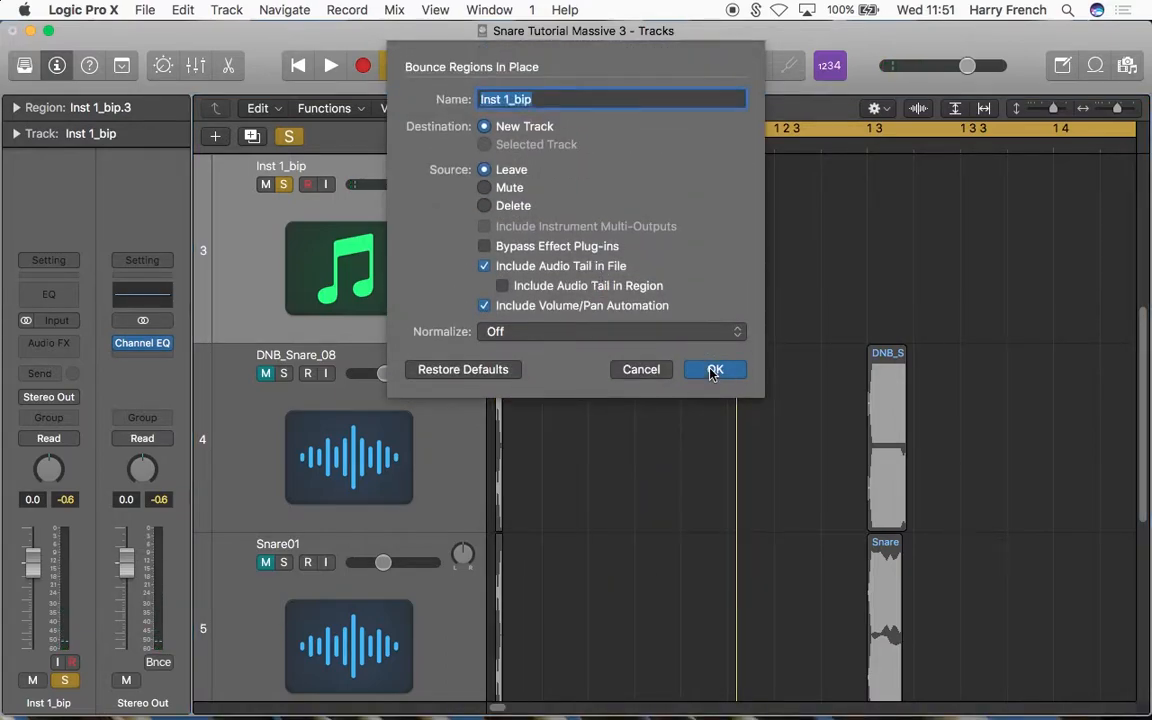
pyautogui.click(713, 370)
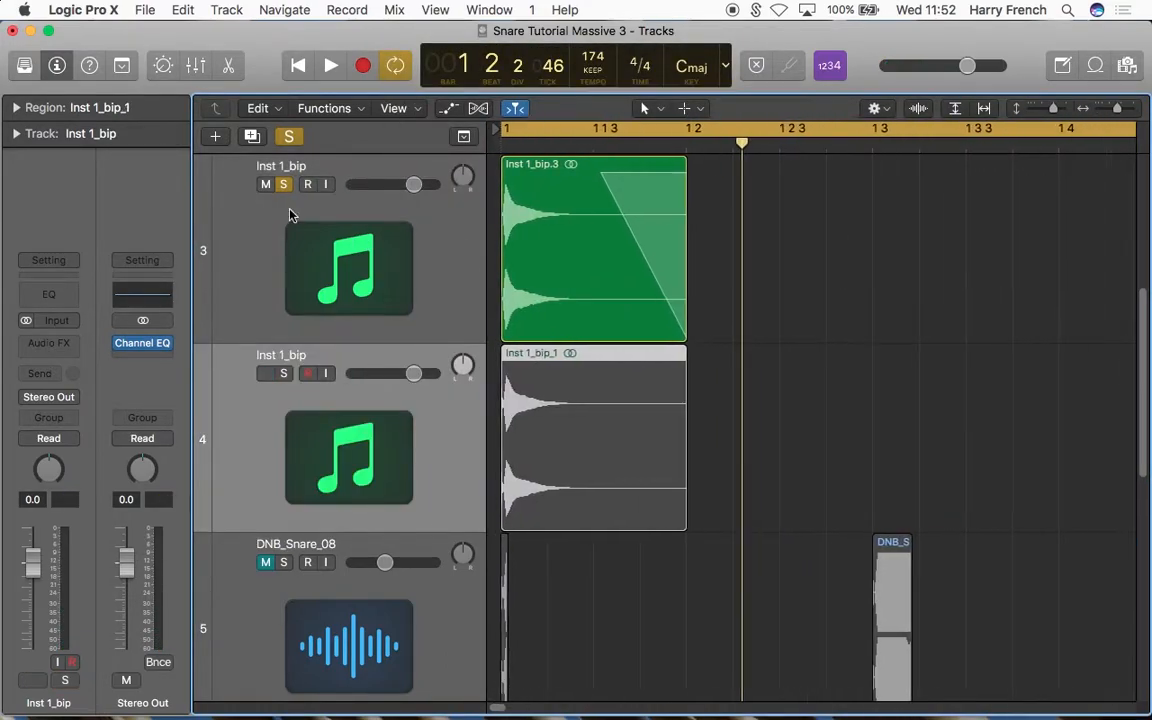
# Step: Unsolo and mute the faded snare's track, and solo the newly bounced snare track
pyautogui.click(295, 224)
pyautogui.click(283, 184)
pyautogui.click(265, 184)
pyautogui.click(307, 438)
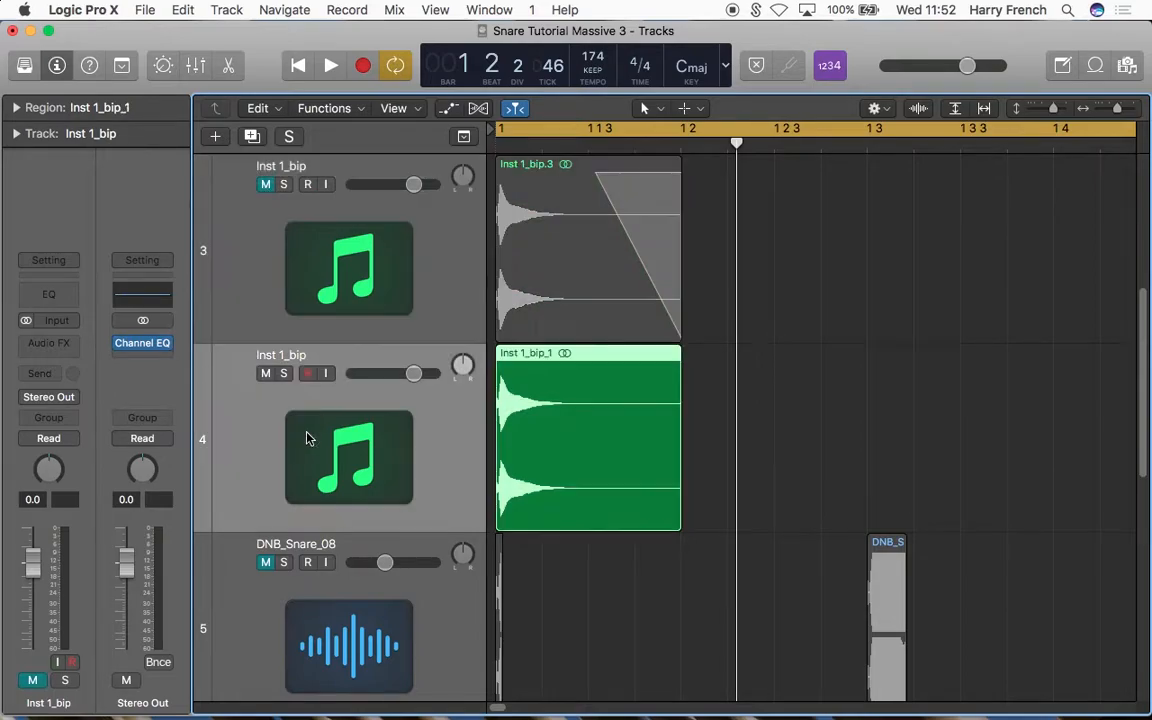
pyautogui.click(283, 373)
# Step: Convert the new bounce to a sampler track named Inst 1_bip_1, creating zones from regions with trigger notes C1 to C4
pyautogui.rightClick(564, 369)
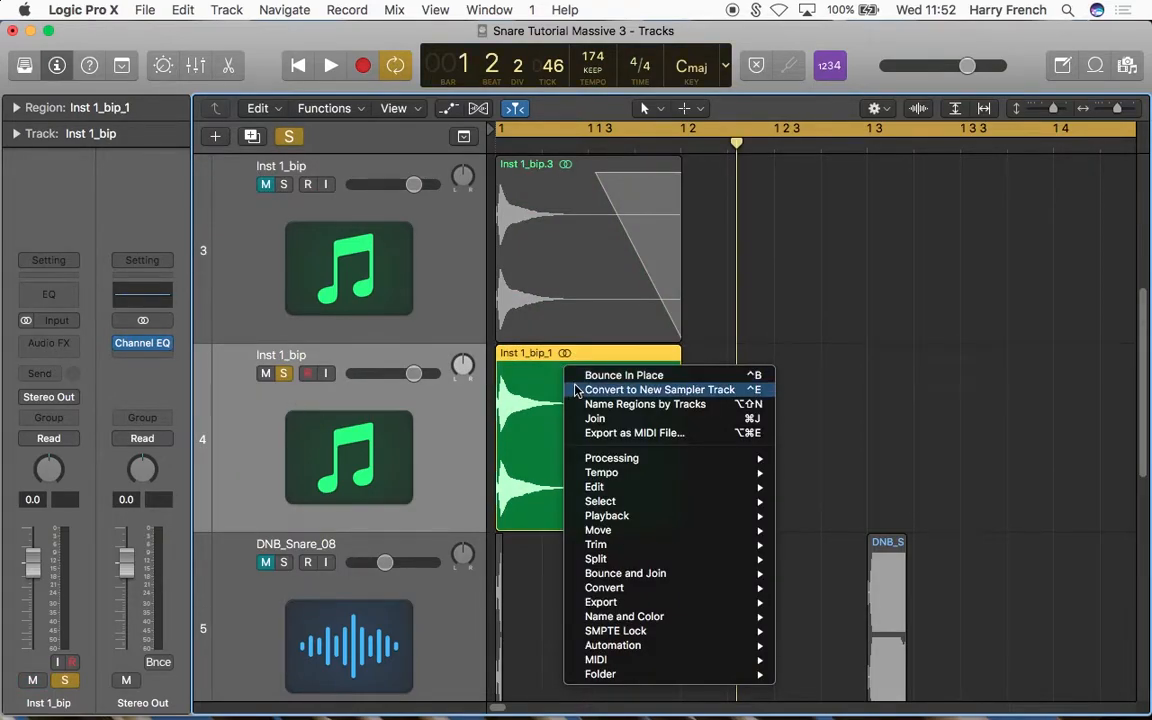
pyautogui.click(576, 390)
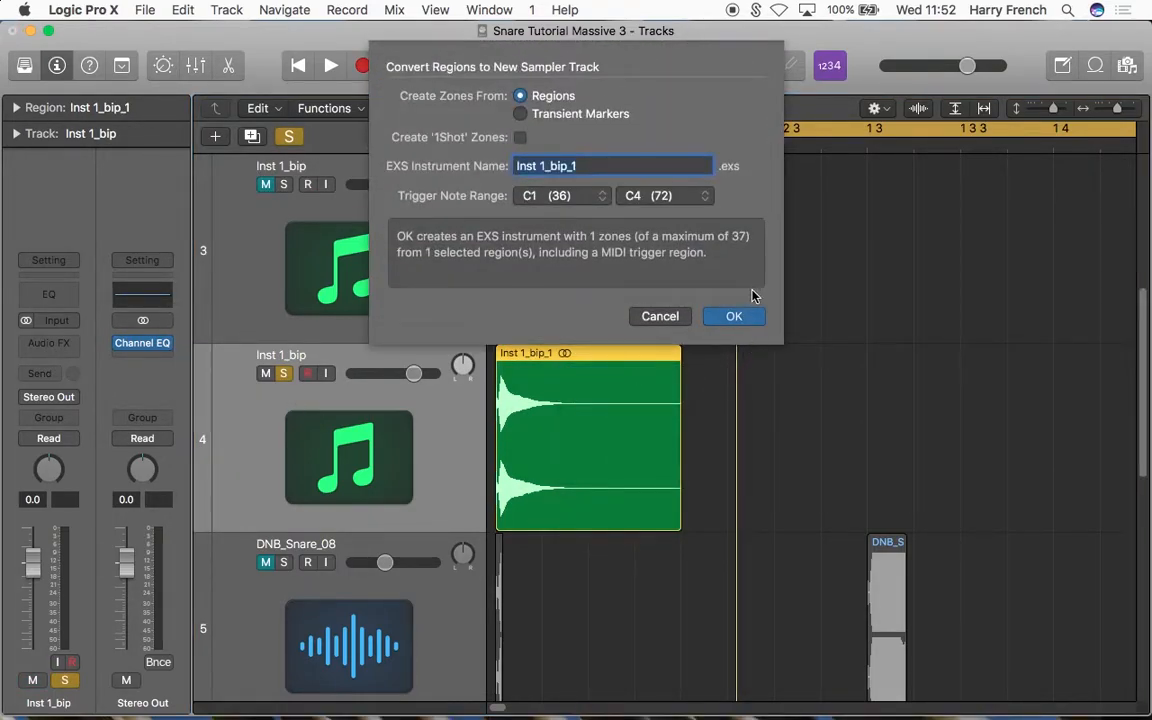
pyautogui.click(735, 316)
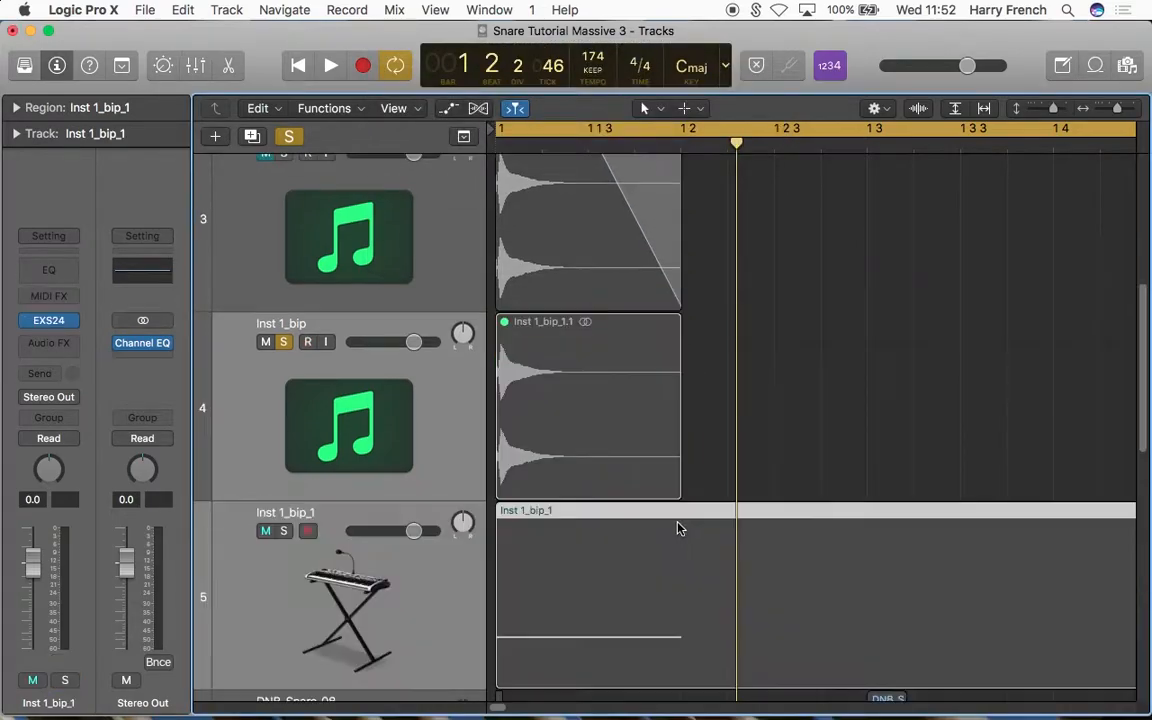
# Step: Unsolo and mute the bounced audio track, and solo the Inst 1_bip_1 sampler track
pyautogui.click(284, 343)
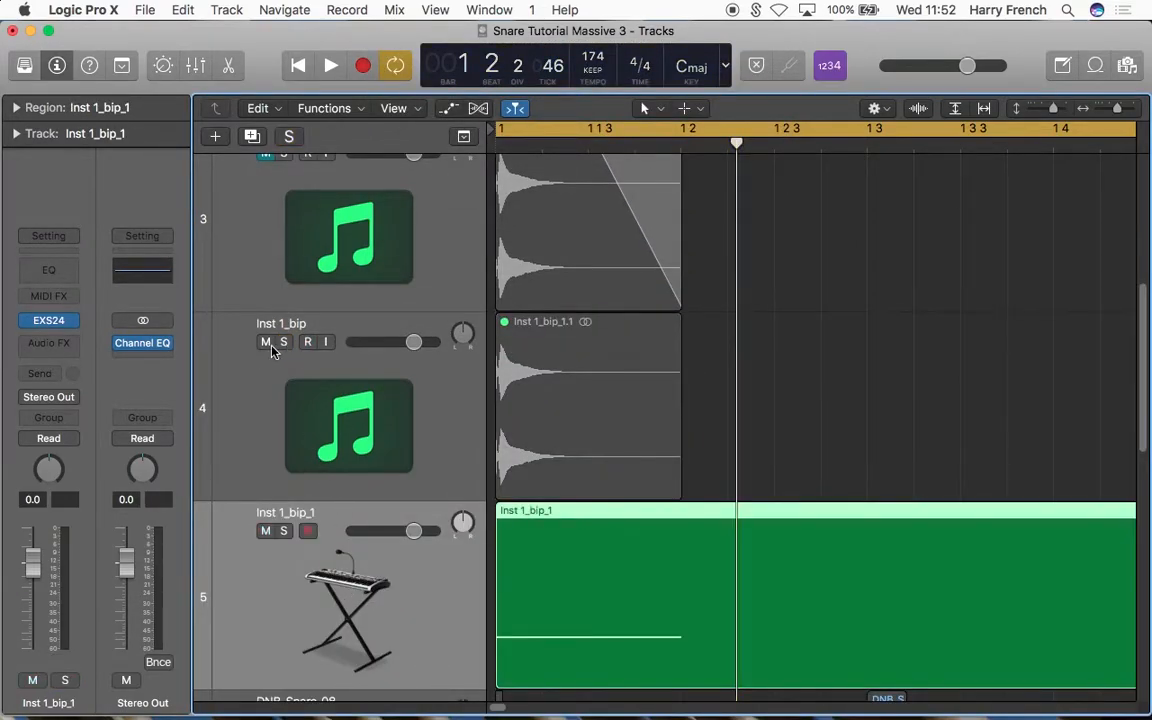
pyautogui.click(284, 531)
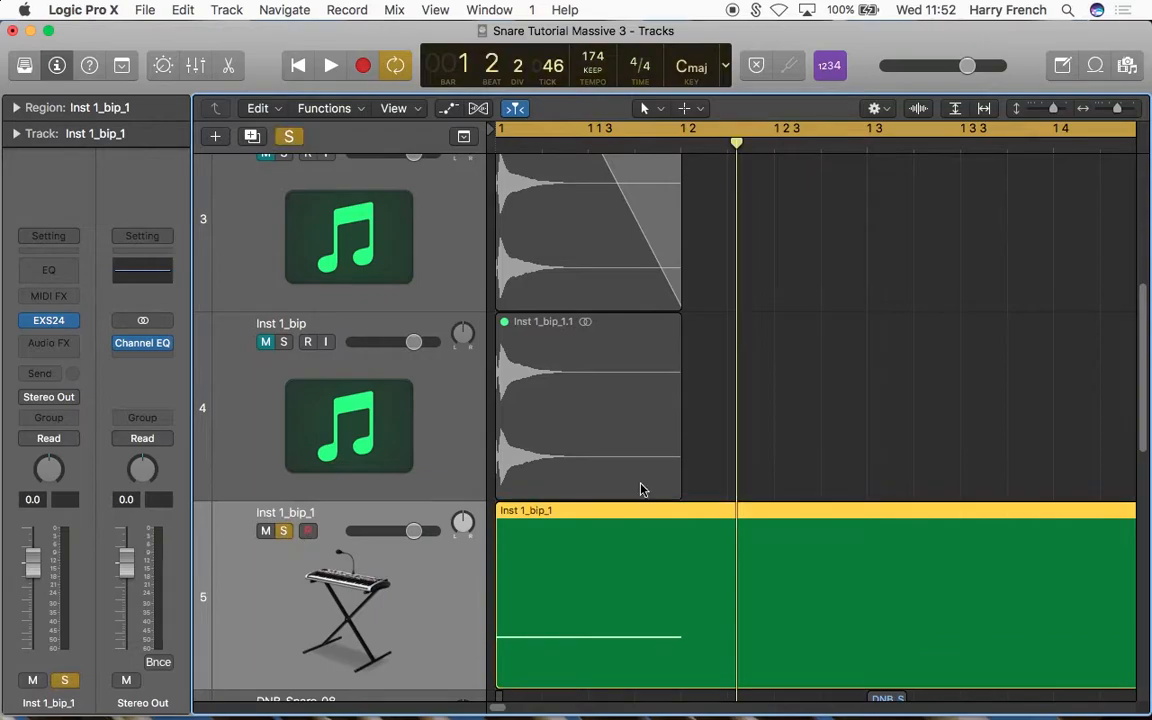
# Step: In the sampler region's Piano Roll, move the C1 note to beat 2 and add two short C1 notes around beat 3
pyautogui.scroll(-5, 640, 486)
pyautogui.scroll(-2, 741, 454)
pyautogui.scroll(5, 741, 454)
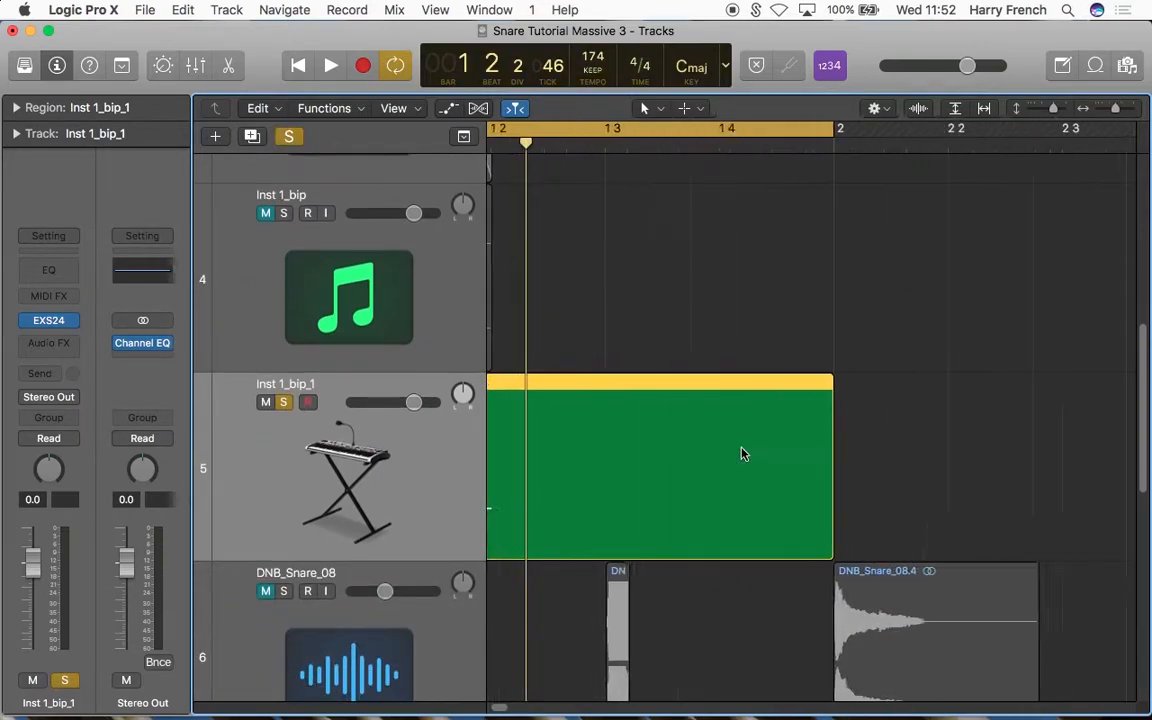
pyautogui.doubleClick(706, 460)
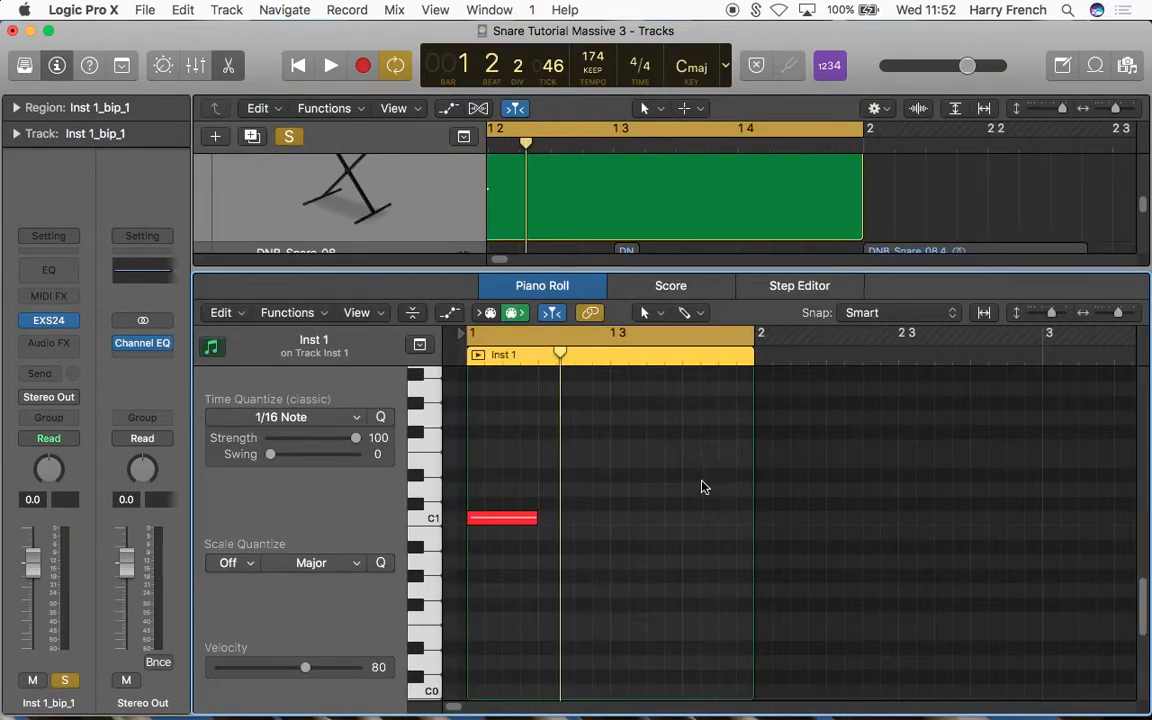
pyautogui.moveTo(506, 519); pyautogui.dragTo(590, 519)
pyautogui.click(580, 518)
pyautogui.click(615, 518)
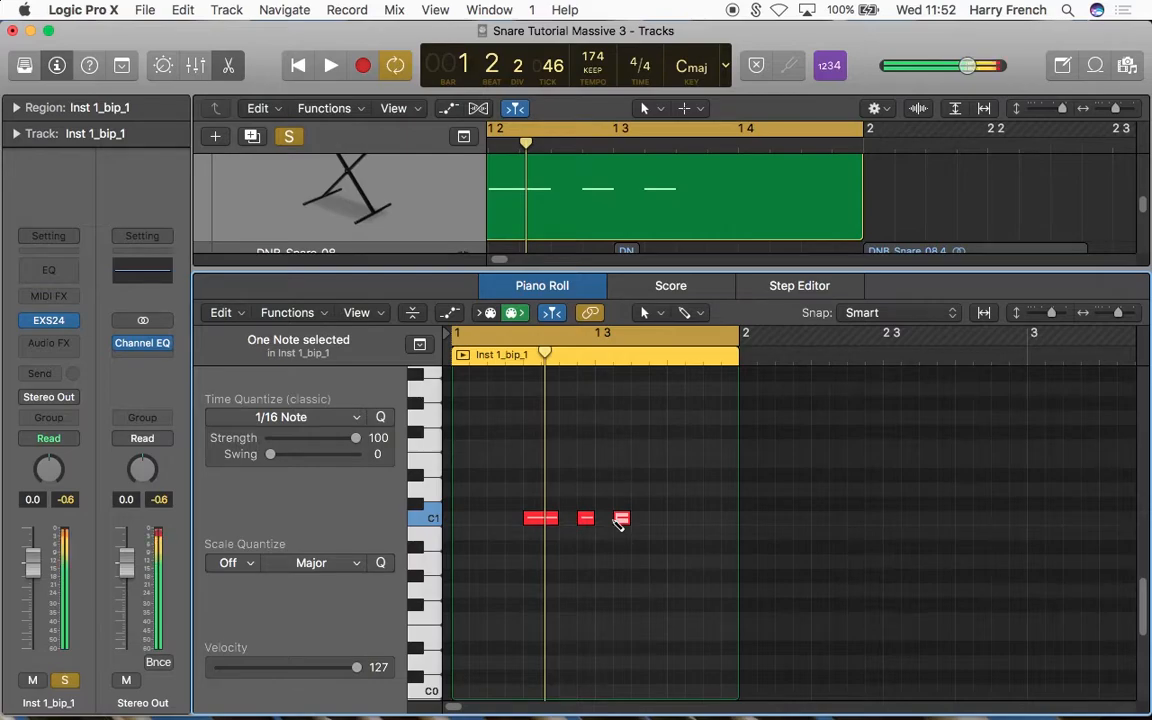
# Step: Paste a short C1 note near the bar's end, copy the beat 2 note to beat 4, and play the pattern
pyautogui.click(718, 358)
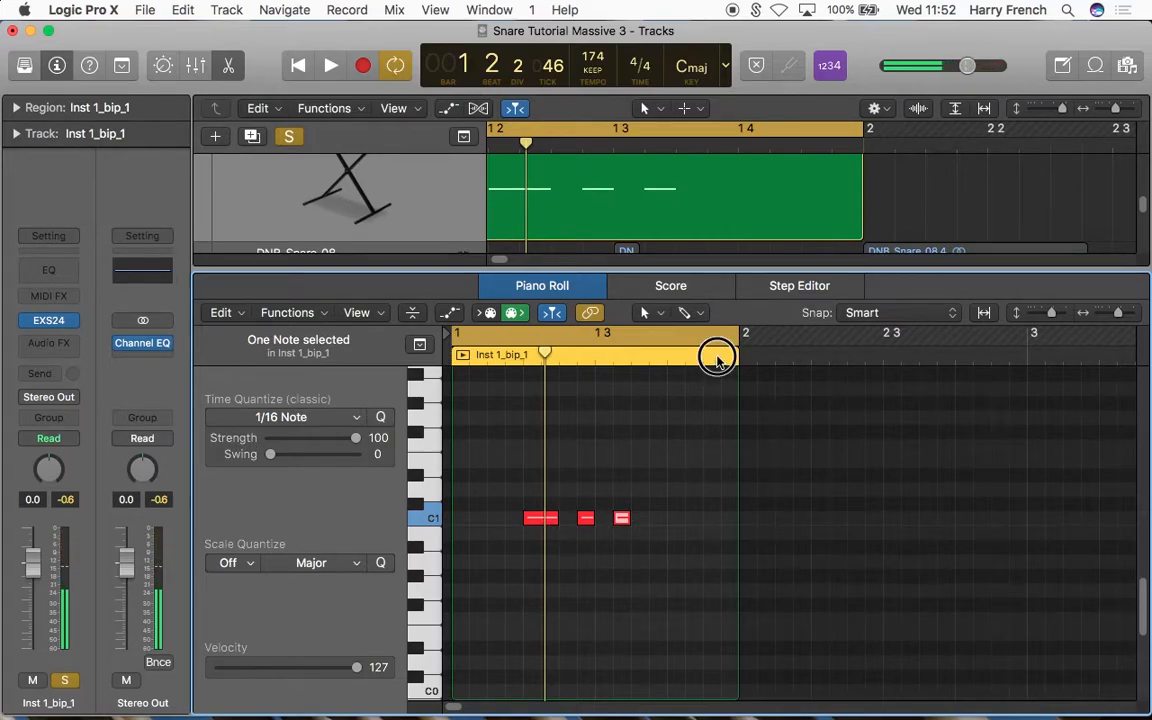
pyautogui.press('super+v')
pyautogui.click(667, 358)
pyautogui.click(540, 519)
pyautogui.press('super+c')
pyautogui.press('super+v')
pyautogui.press('space')
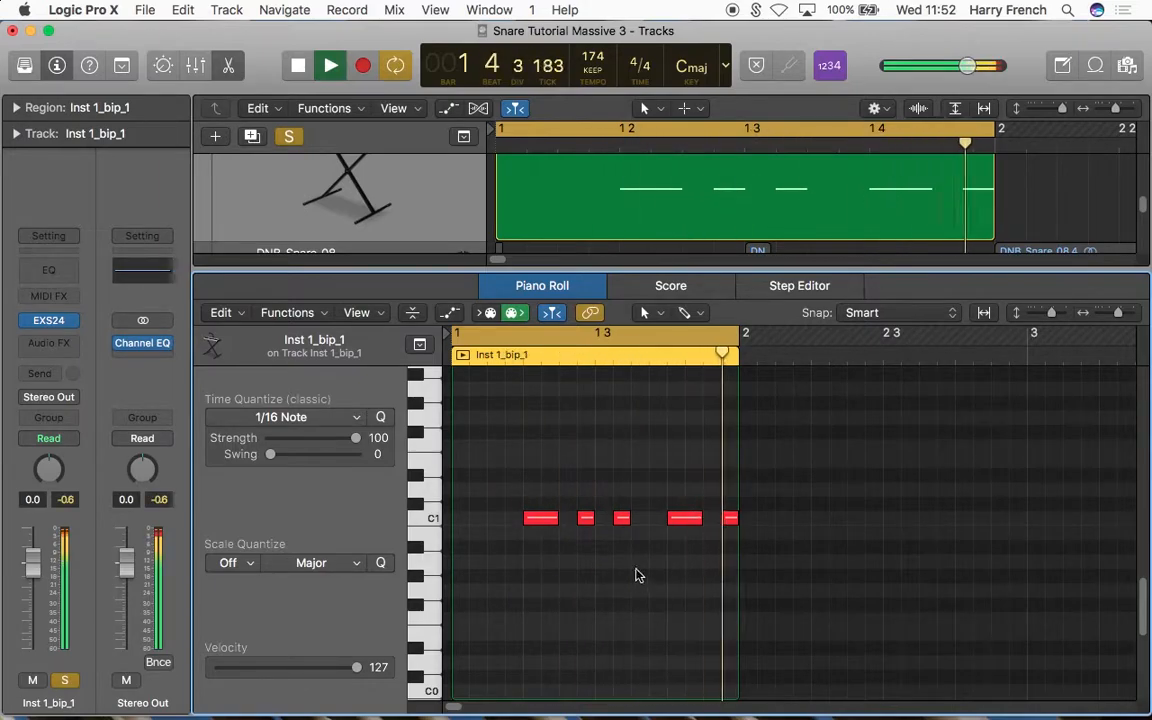
pyautogui.press('space')
# Step: Set the velocity of the three short C1 notes to 68 and play the pattern
pyautogui.moveTo(578, 502); pyautogui.dragTo(634, 538)
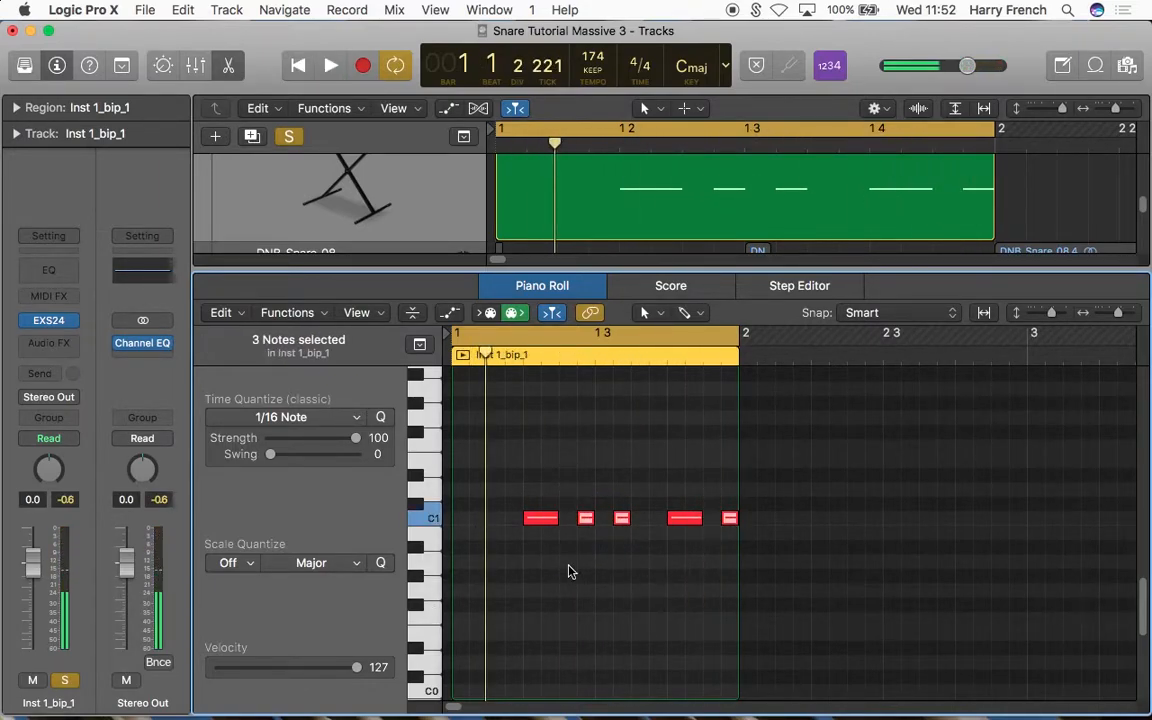
pyautogui.moveTo(357, 675); pyautogui.dragTo(291, 669)
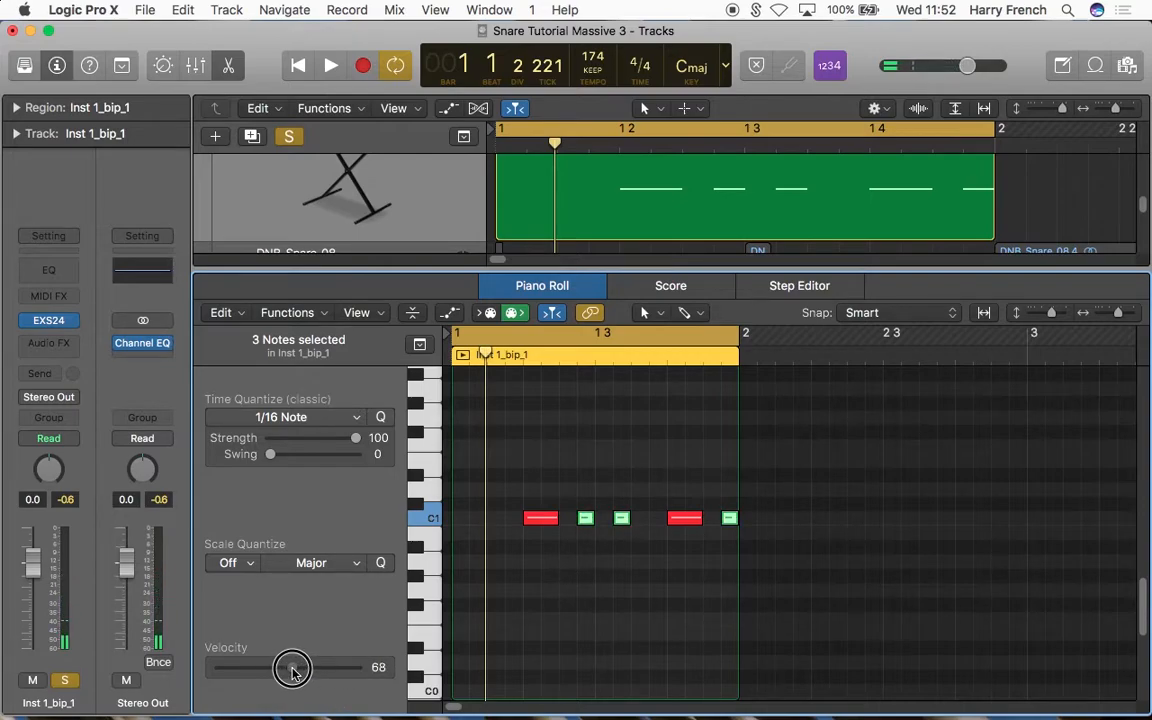
pyautogui.press('space')
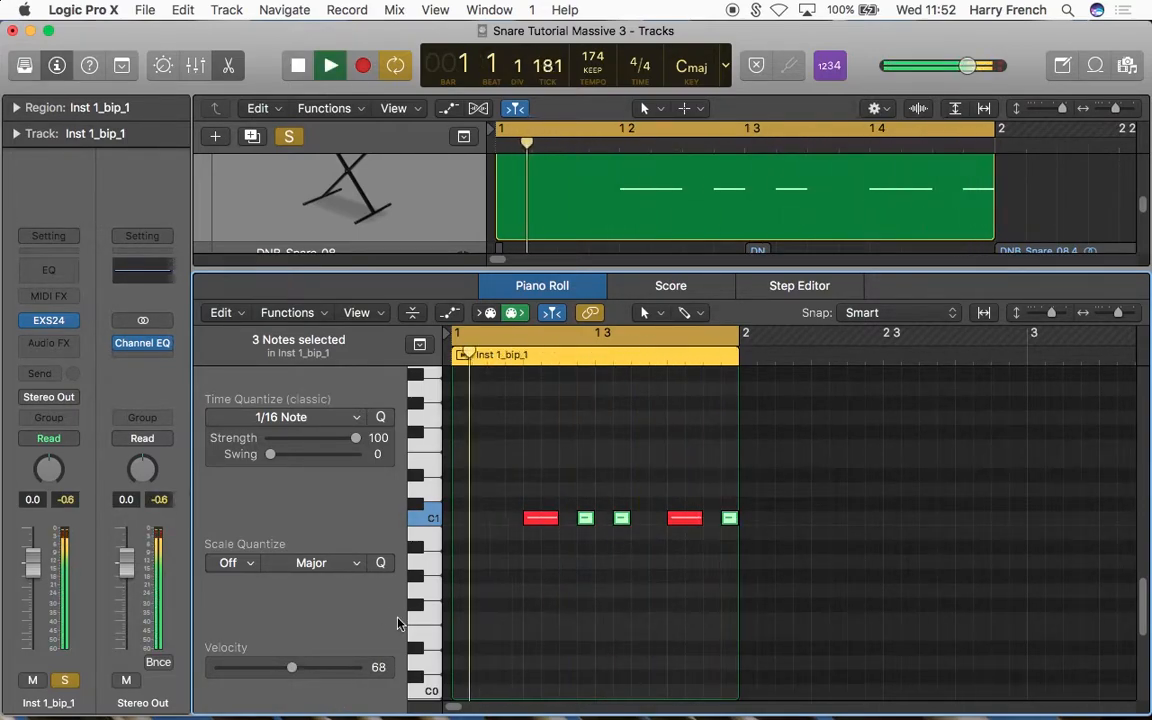
pyautogui.click(591, 571)
# Step: Open the track's EXS24 sampler and try different Tune settings while playing the snare pattern
pyautogui.click(48, 320)
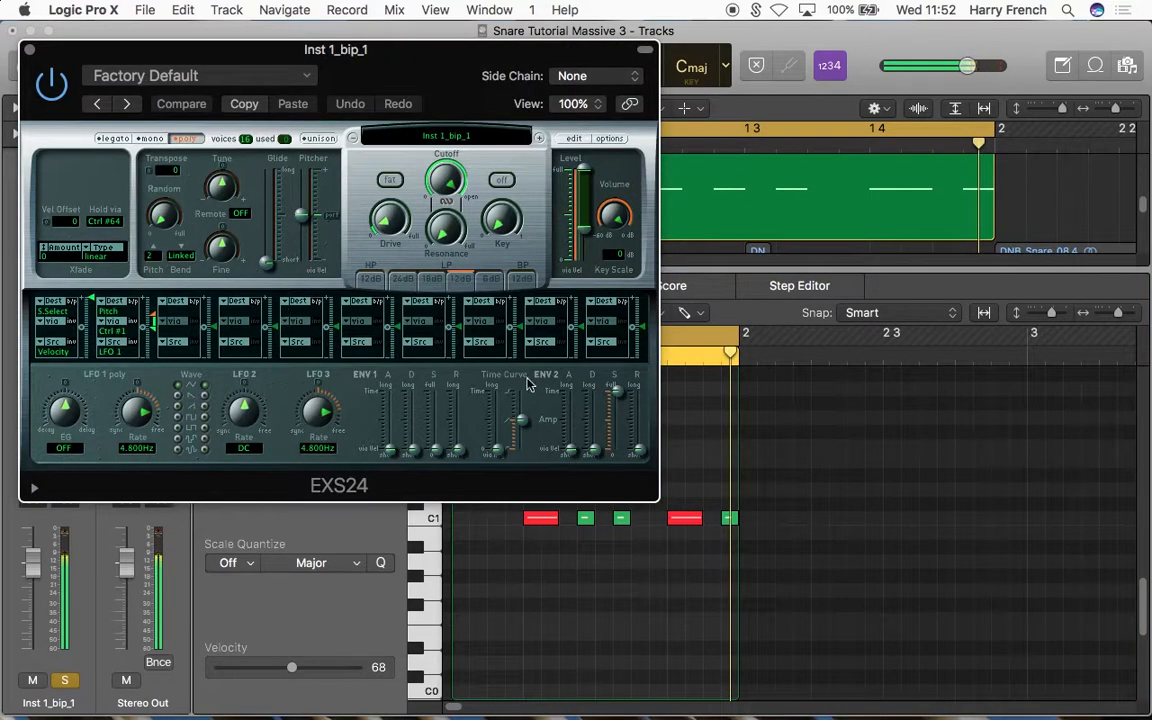
pyautogui.moveTo(443, 65); pyautogui.dragTo(682, 199)
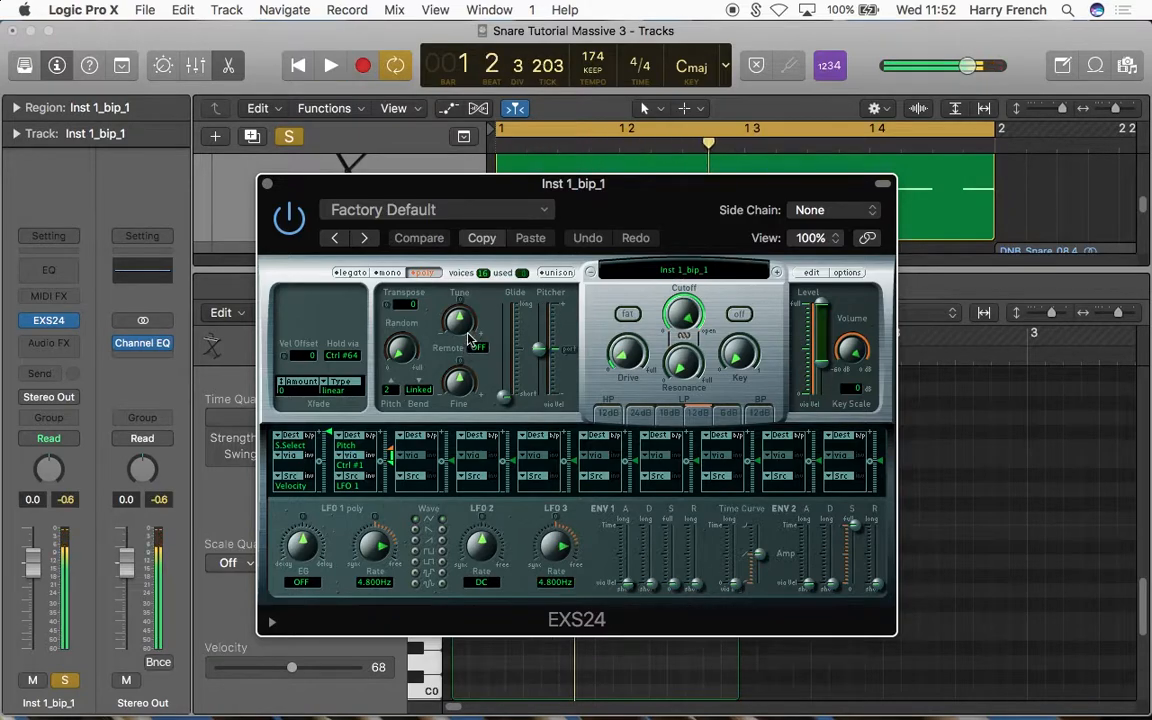
pyautogui.moveTo(462, 330)
pyautogui.mouseDown()
pyautogui.moveTo(462, 318)
pyautogui.moveTo(463, 340)
pyautogui.mouseUp()
pyautogui.press('space')
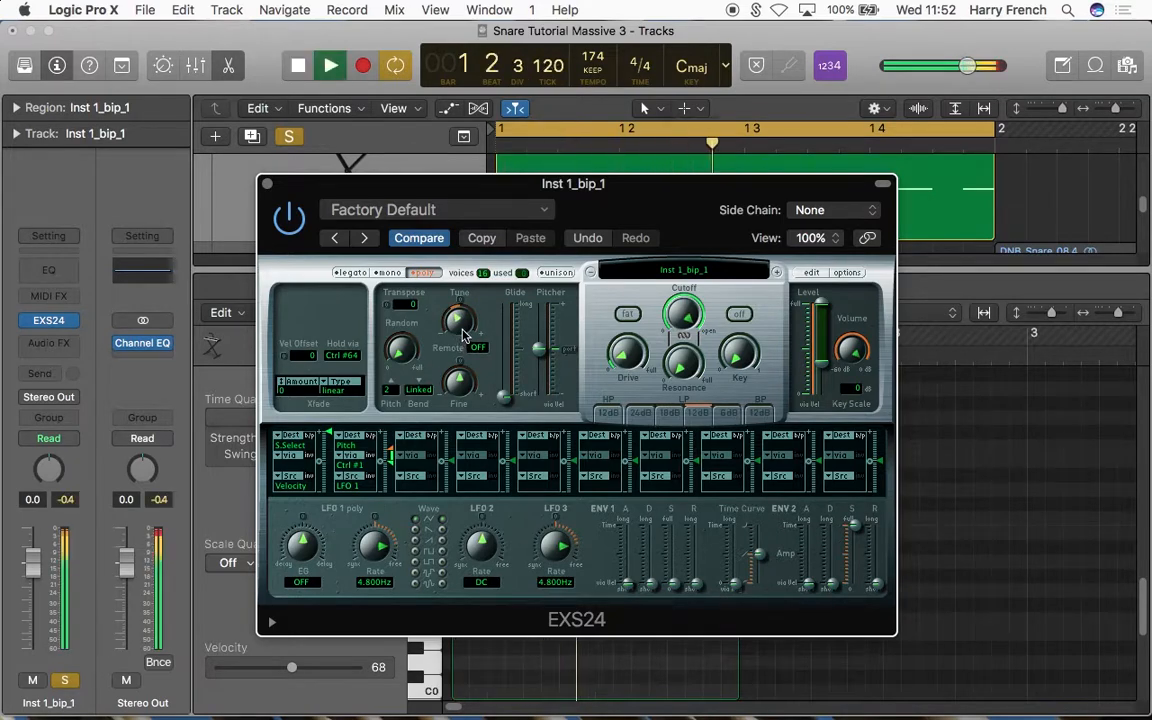
pyautogui.press('space')
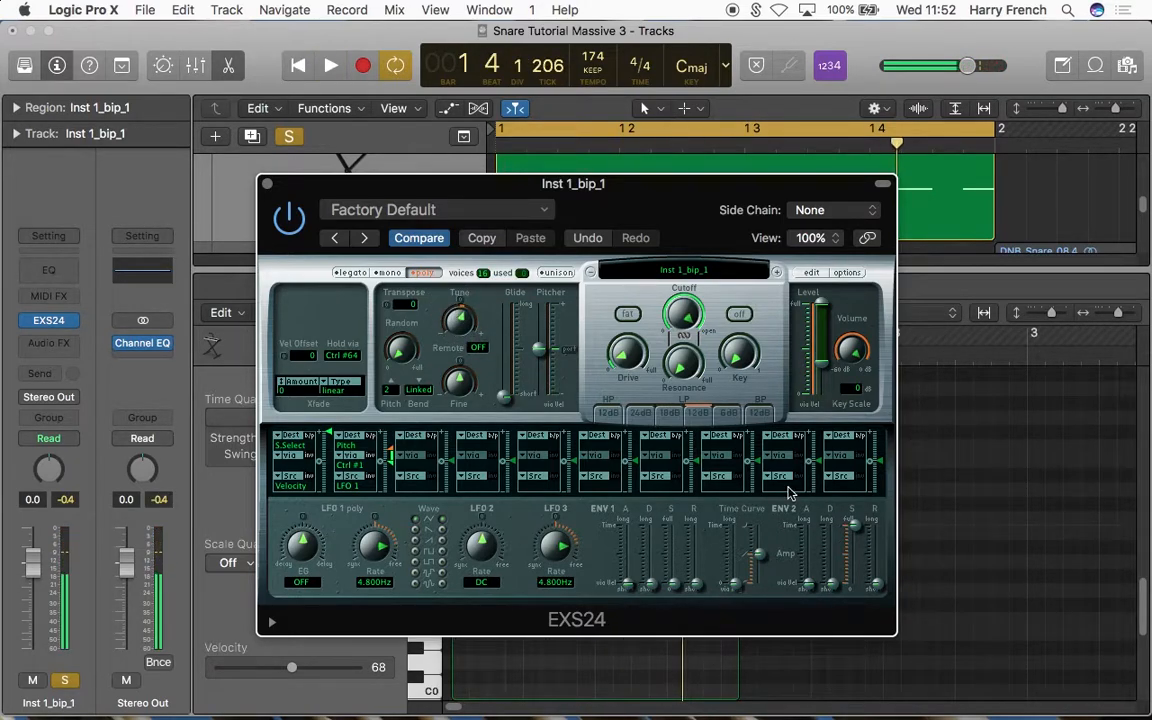
# Step: Lower the ENV 2 amp envelope's sustain to minimum, raise its decay partway, and play the snare pattern
pyautogui.moveTo(865, 530); pyautogui.dragTo(855, 673)
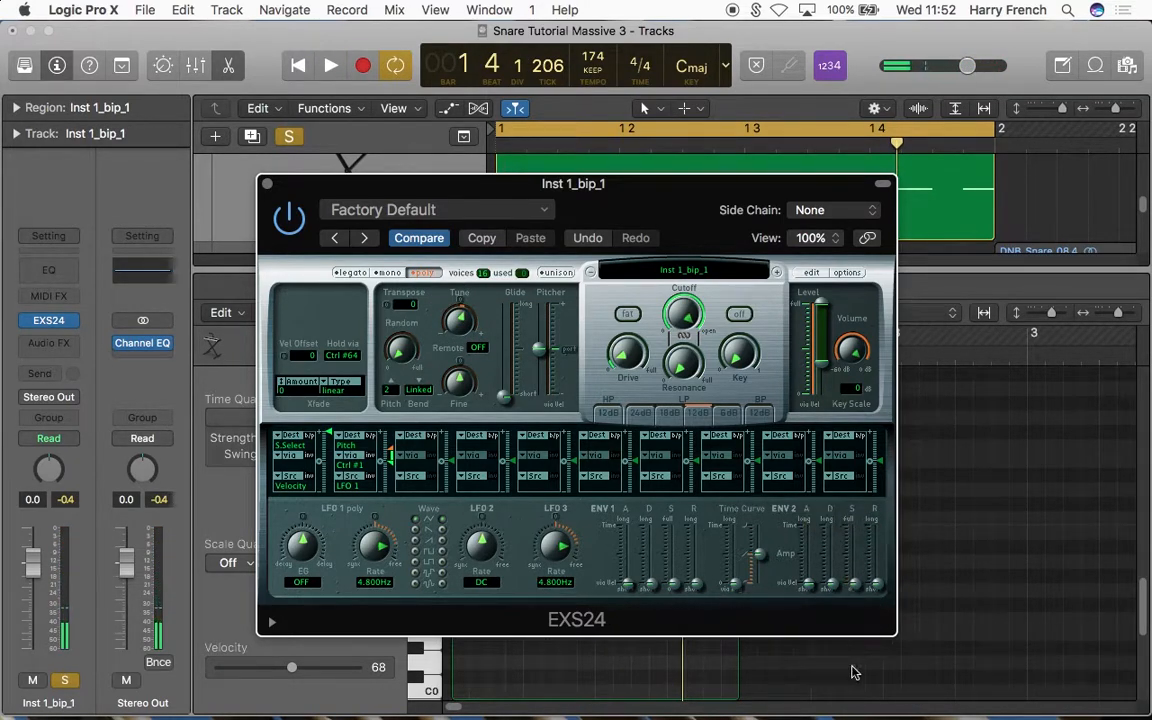
pyautogui.moveTo(832, 584)
pyautogui.mouseDown()
pyautogui.moveTo(830, 545)
pyautogui.moveTo(836, 578)
pyautogui.moveTo(836, 563)
pyautogui.mouseUp()
pyautogui.press('space')
# Step: Turn on the EXS24's filter and its fat option, and adjust the cutoff, resonance and drive while the pattern plays
pyautogui.click(628, 316)
pyautogui.click(738, 316)
pyautogui.moveTo(684, 314); pyautogui.dragTo(686, 318)
pyautogui.moveTo(684, 362); pyautogui.dragTo(690, 330)
pyautogui.moveTo(622, 357); pyautogui.dragTo(671, 319)
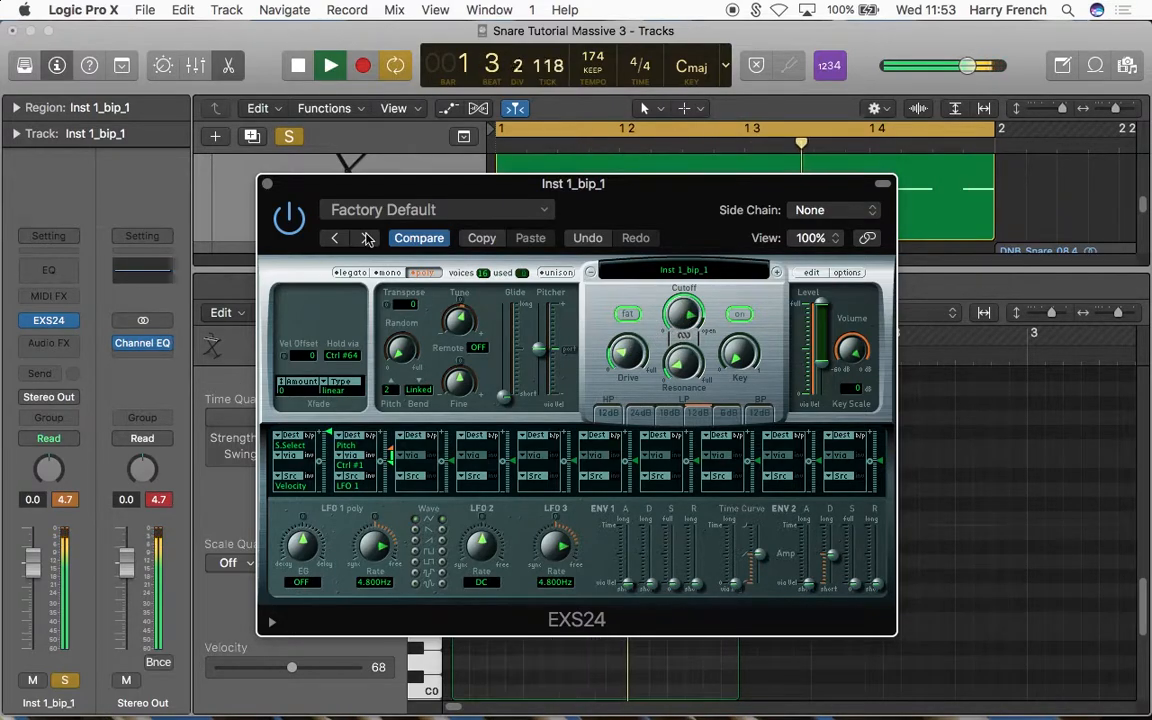
# Step: Close the EXS24, set the Inst 1_bip_1 track's volume to -4.5 dB, and stop playback
pyautogui.click(266, 184)
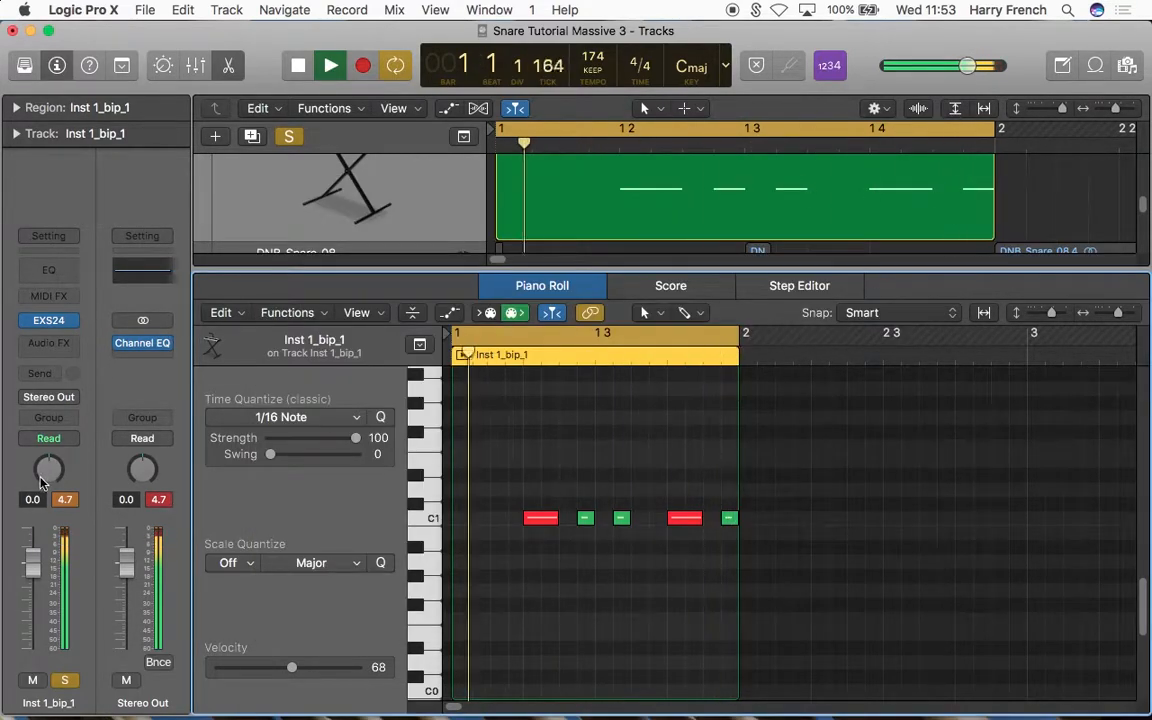
pyautogui.moveTo(35, 567); pyautogui.dragTo(33, 583)
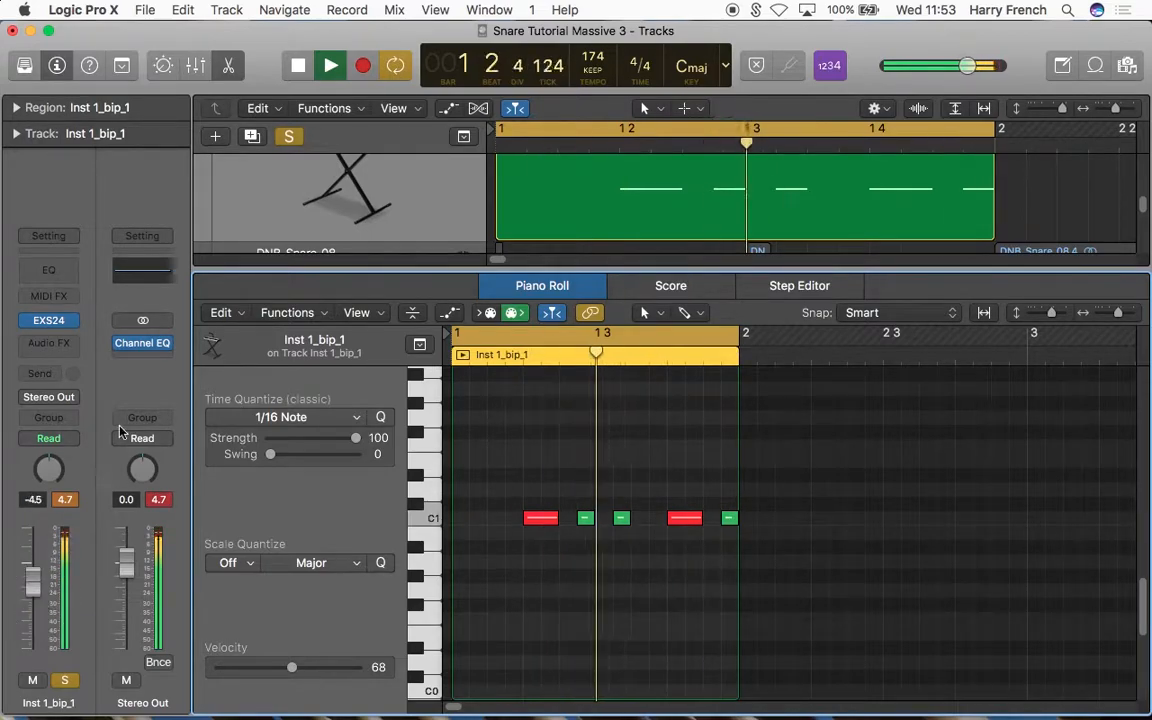
pyautogui.press('space')
# Step: Hide the Piano Roll editor and reduce the track heights to show more of the arrangement at once
pyautogui.click(229, 70)
pyautogui.scroll(6, 855, 454)
pyautogui.scroll(-2, 855, 454)
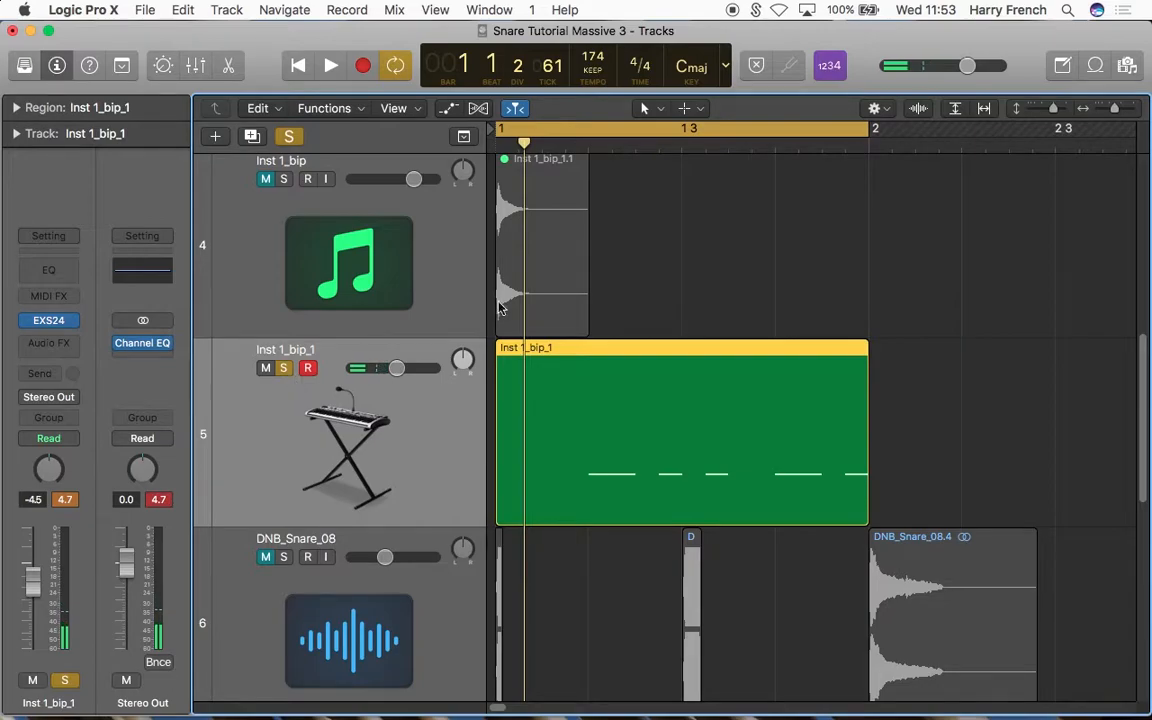
pyautogui.moveTo(1052, 112); pyautogui.dragTo(1042, 118)
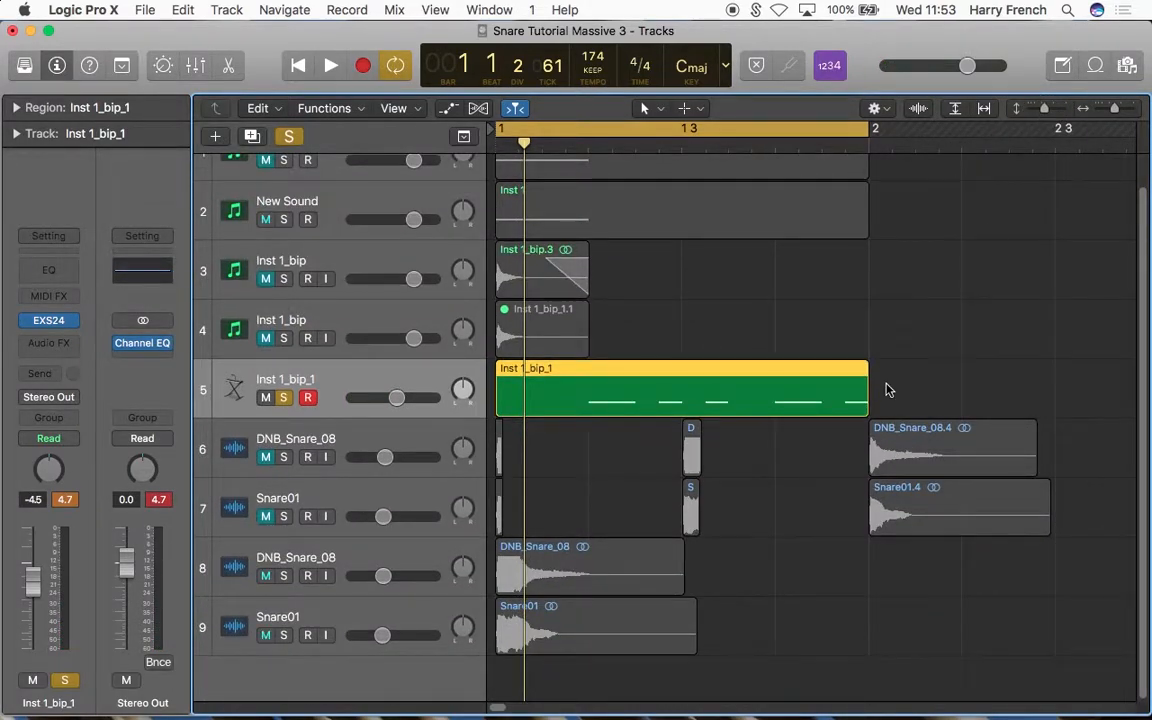